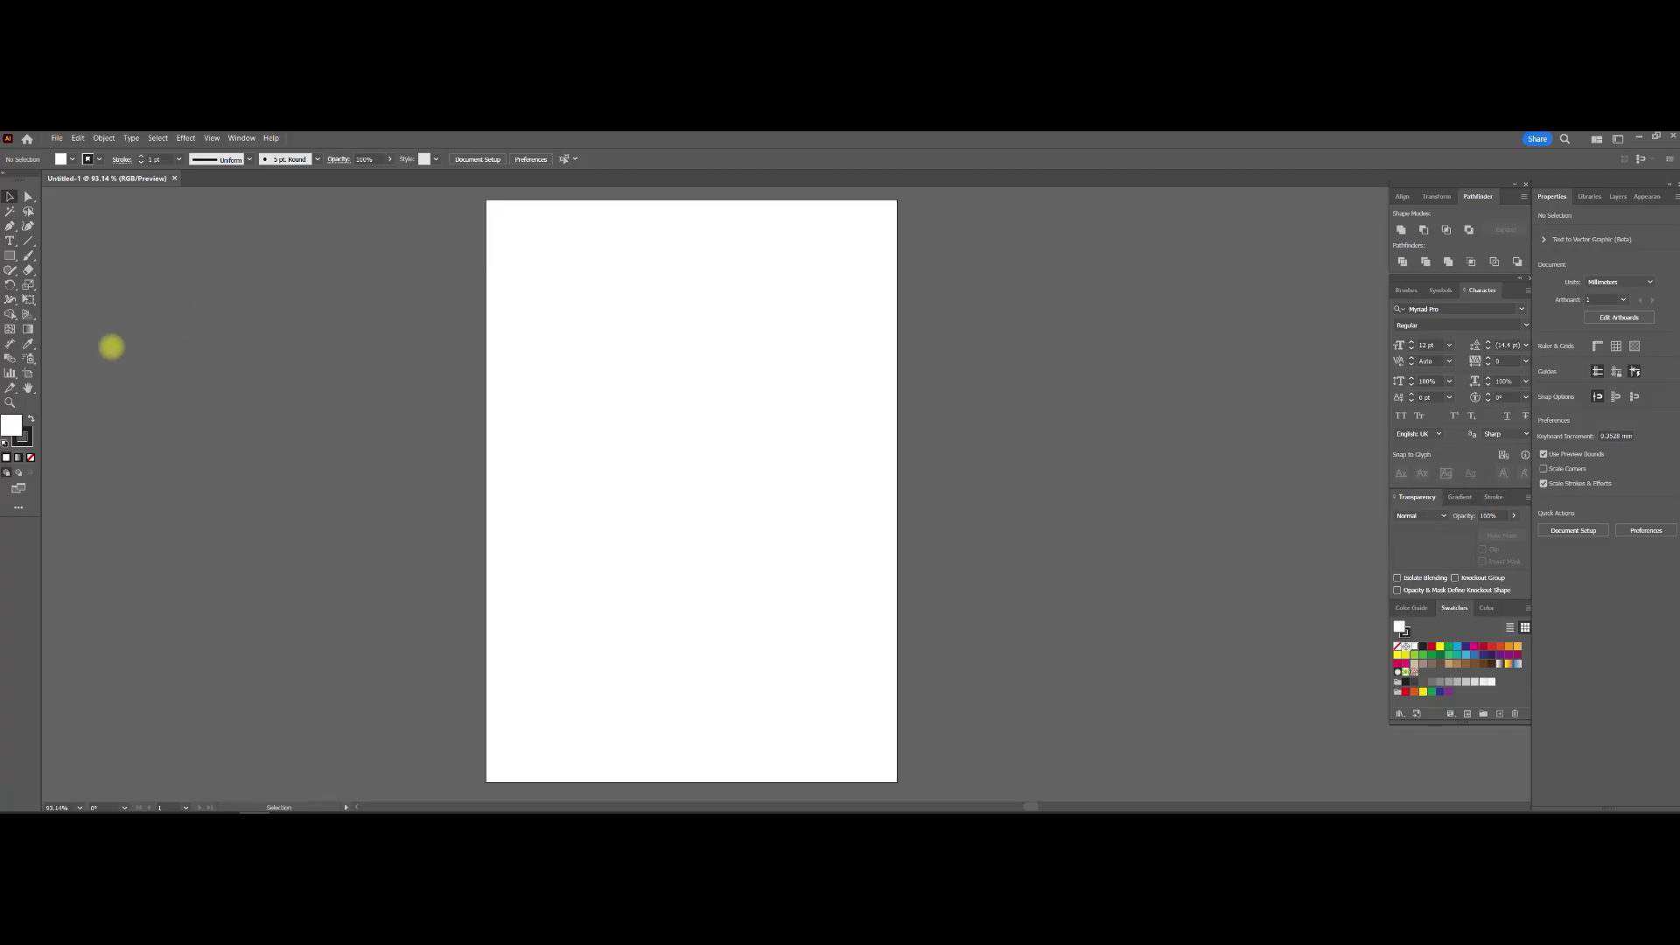
Draw a small six-sided polygon near the top-left of the artboard with the Polygon tool.
{"action": "left_click_drag", "start_coordinate": [10, 256], "coordinate": [77, 303]}
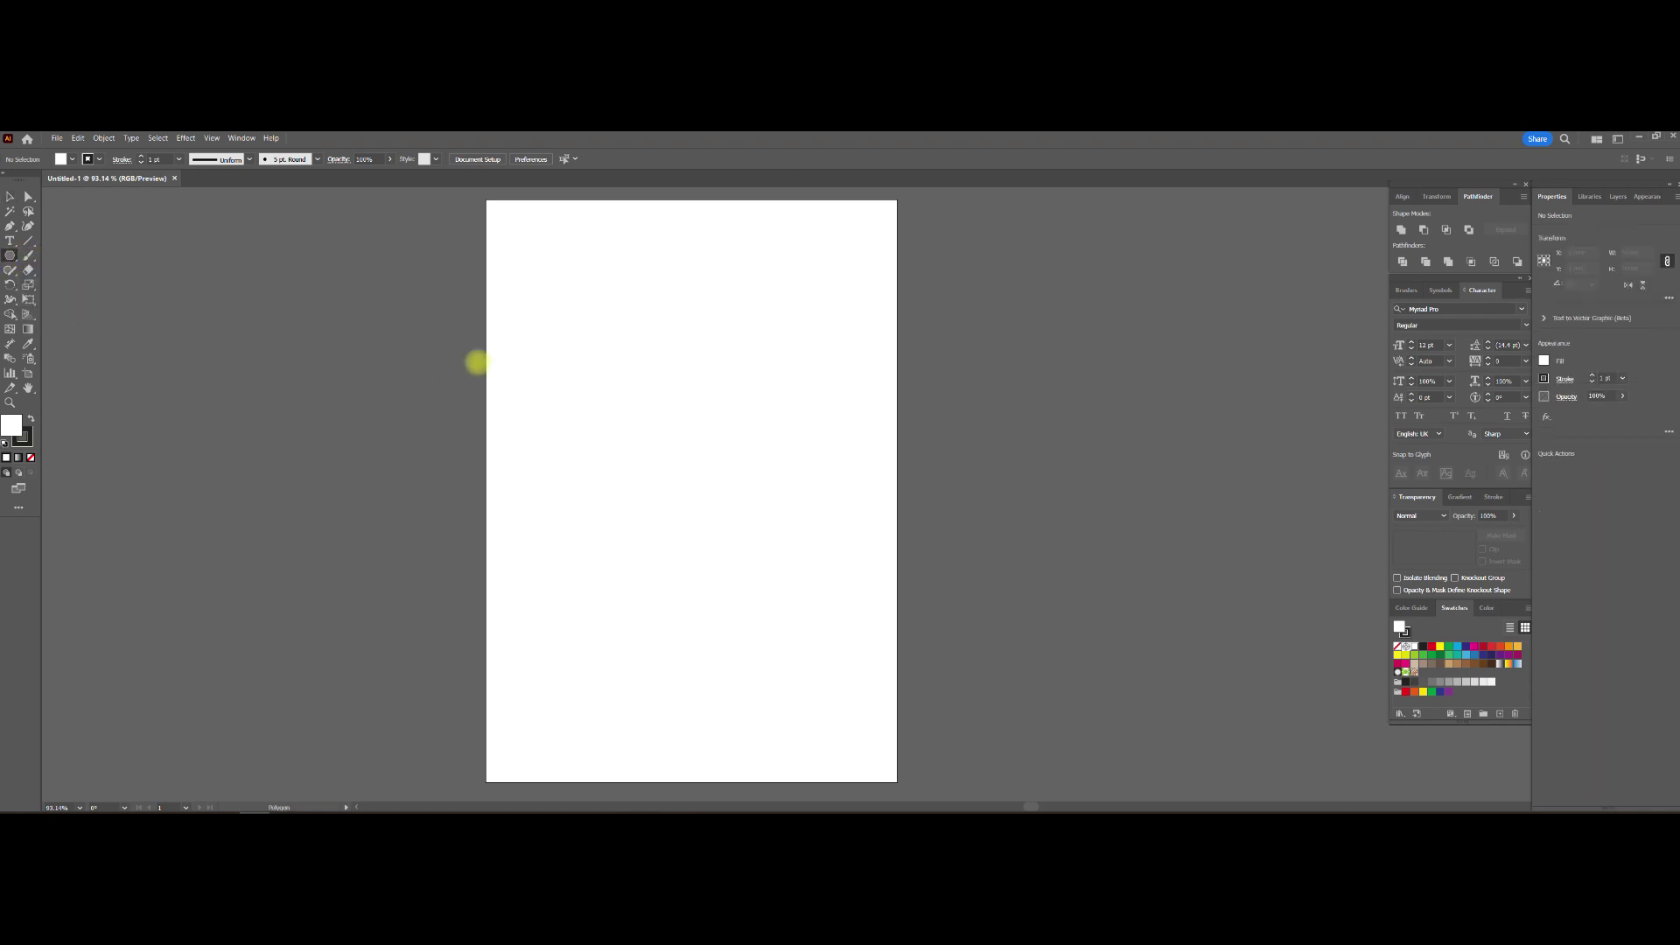
{"action": "left_click_drag", "start_coordinate": [519, 321], "coordinate": [550, 344]}
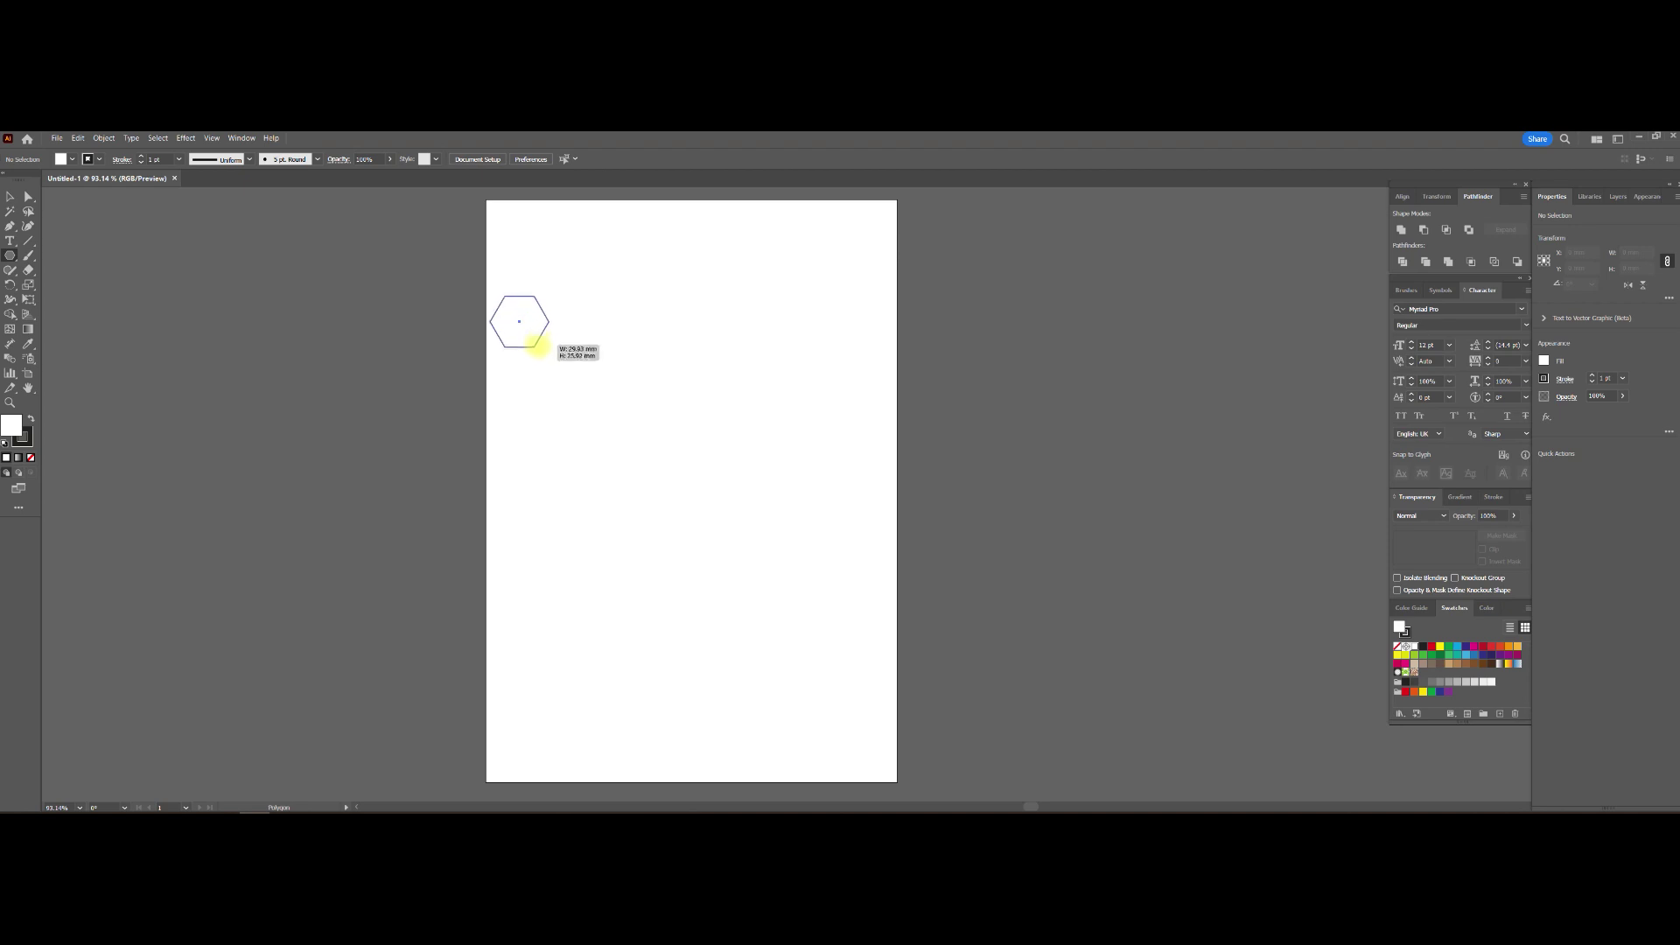
{"action": "left_click", "coordinate": [10, 197]}
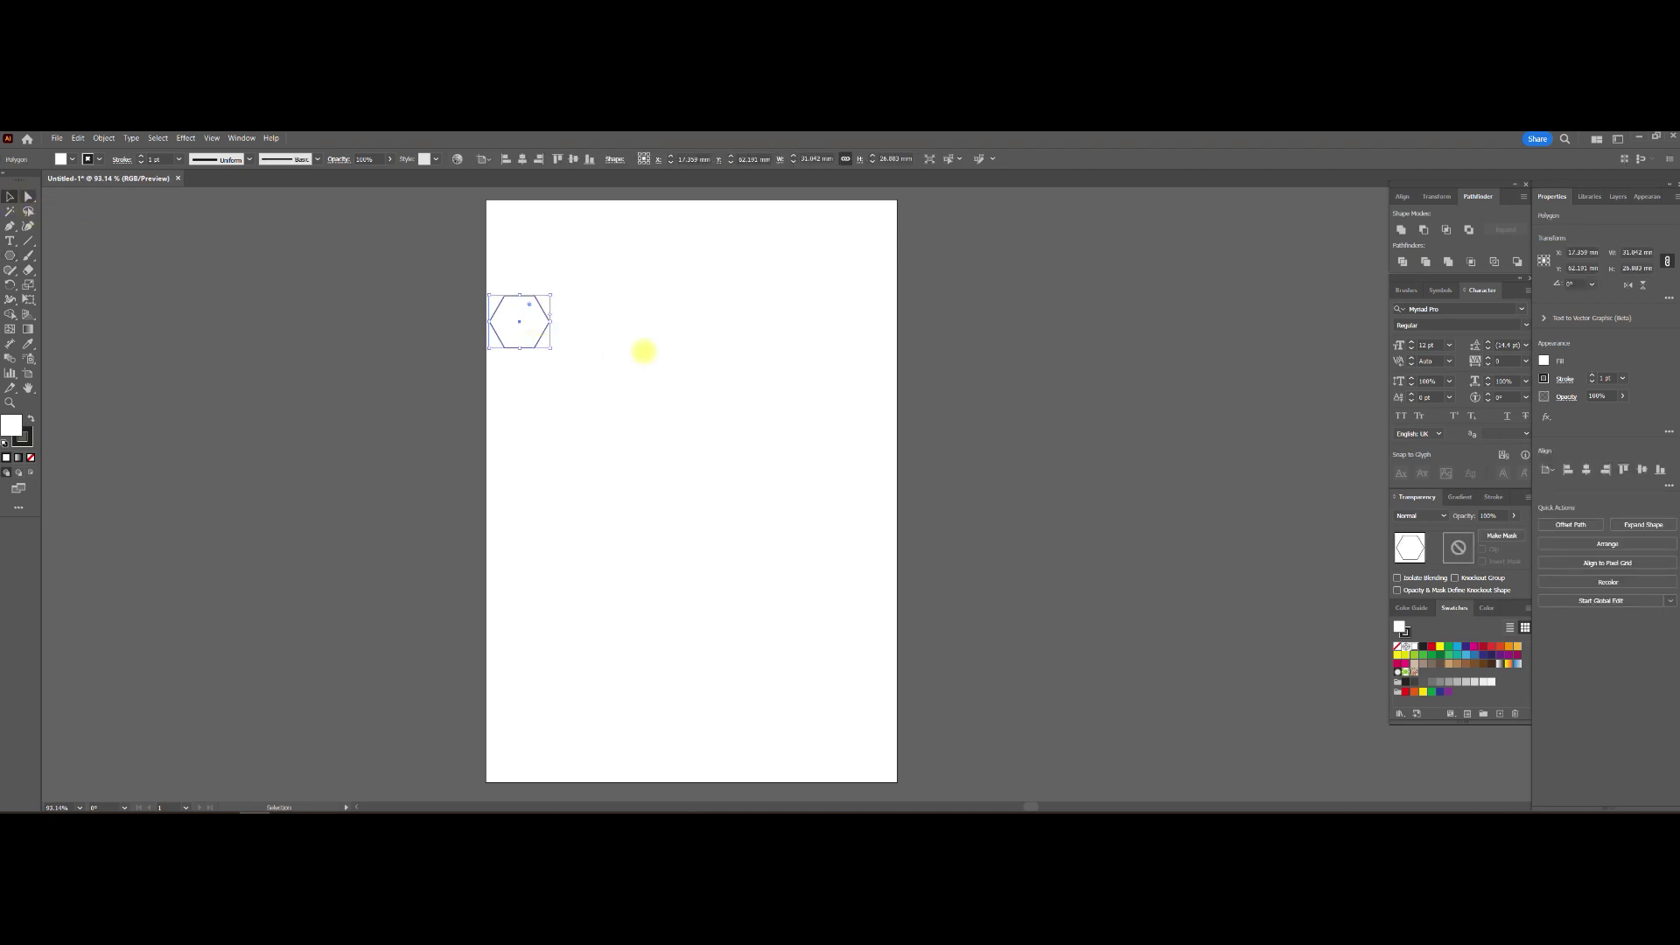
Move the hexagon off the artboard and rotate it 90° so a point faces up.
{"action": "key", "text": "ctrl+1"}
{"action": "mouse_move", "coordinate": [516, 319]}
{"action": "left_mouse_down"}
{"action": "mouse_move", "coordinate": [778, 380]}
{"action": "mouse_move", "coordinate": [656, 378]}
{"action": "left_mouse_up"}
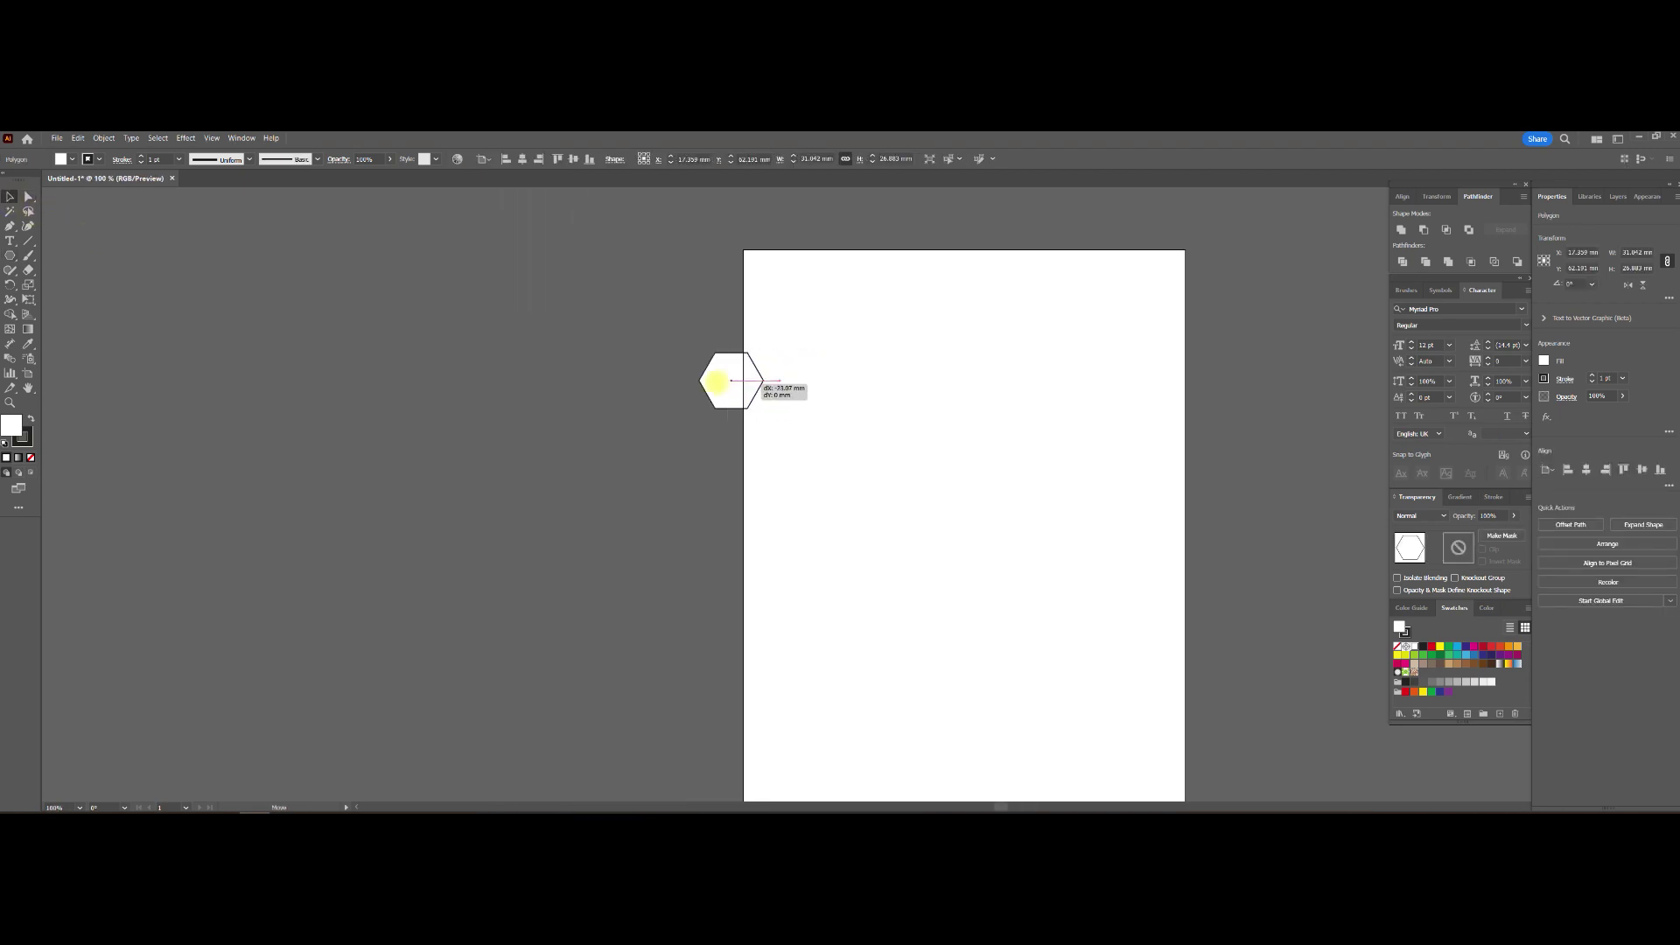
{"action": "scroll", "coordinate": [655, 378], "scroll_direction": "up", "scroll_amount": 1}
{"action": "scroll", "coordinate": [656, 378], "scroll_direction": "up", "scroll_amount": 1}
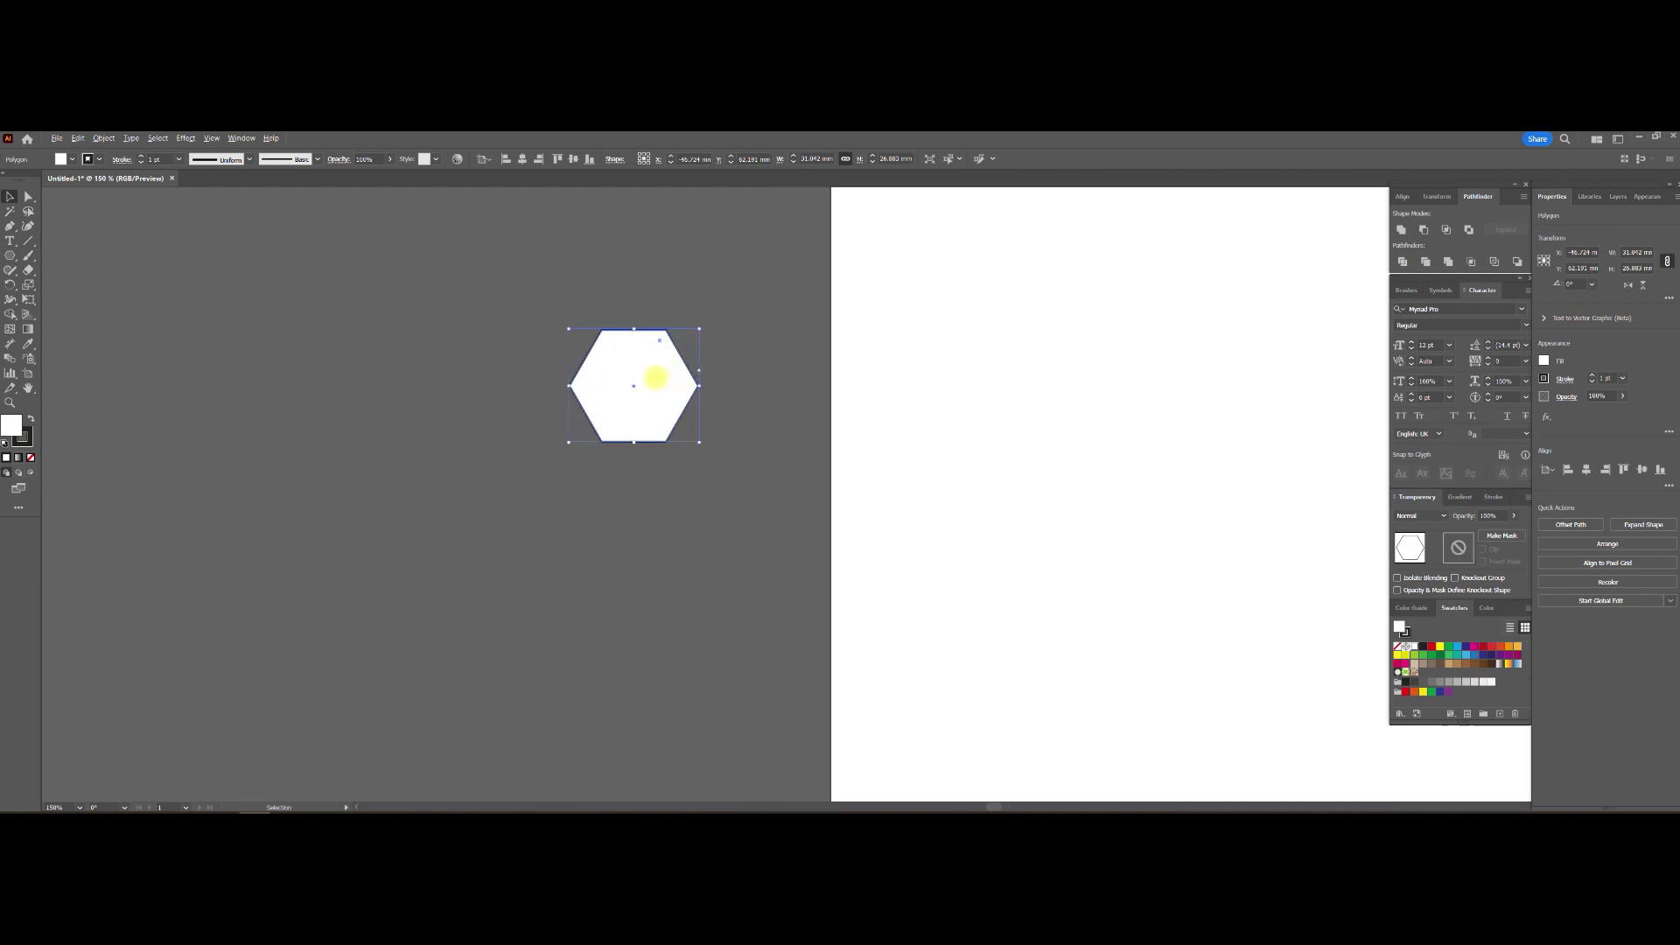
{"action": "scroll", "coordinate": [655, 378], "scroll_direction": "up", "scroll_amount": 2}
{"action": "left_click_drag", "start_coordinate": [717, 333], "coordinate": [570, 401]}
{"action": "key", "text": "space"}
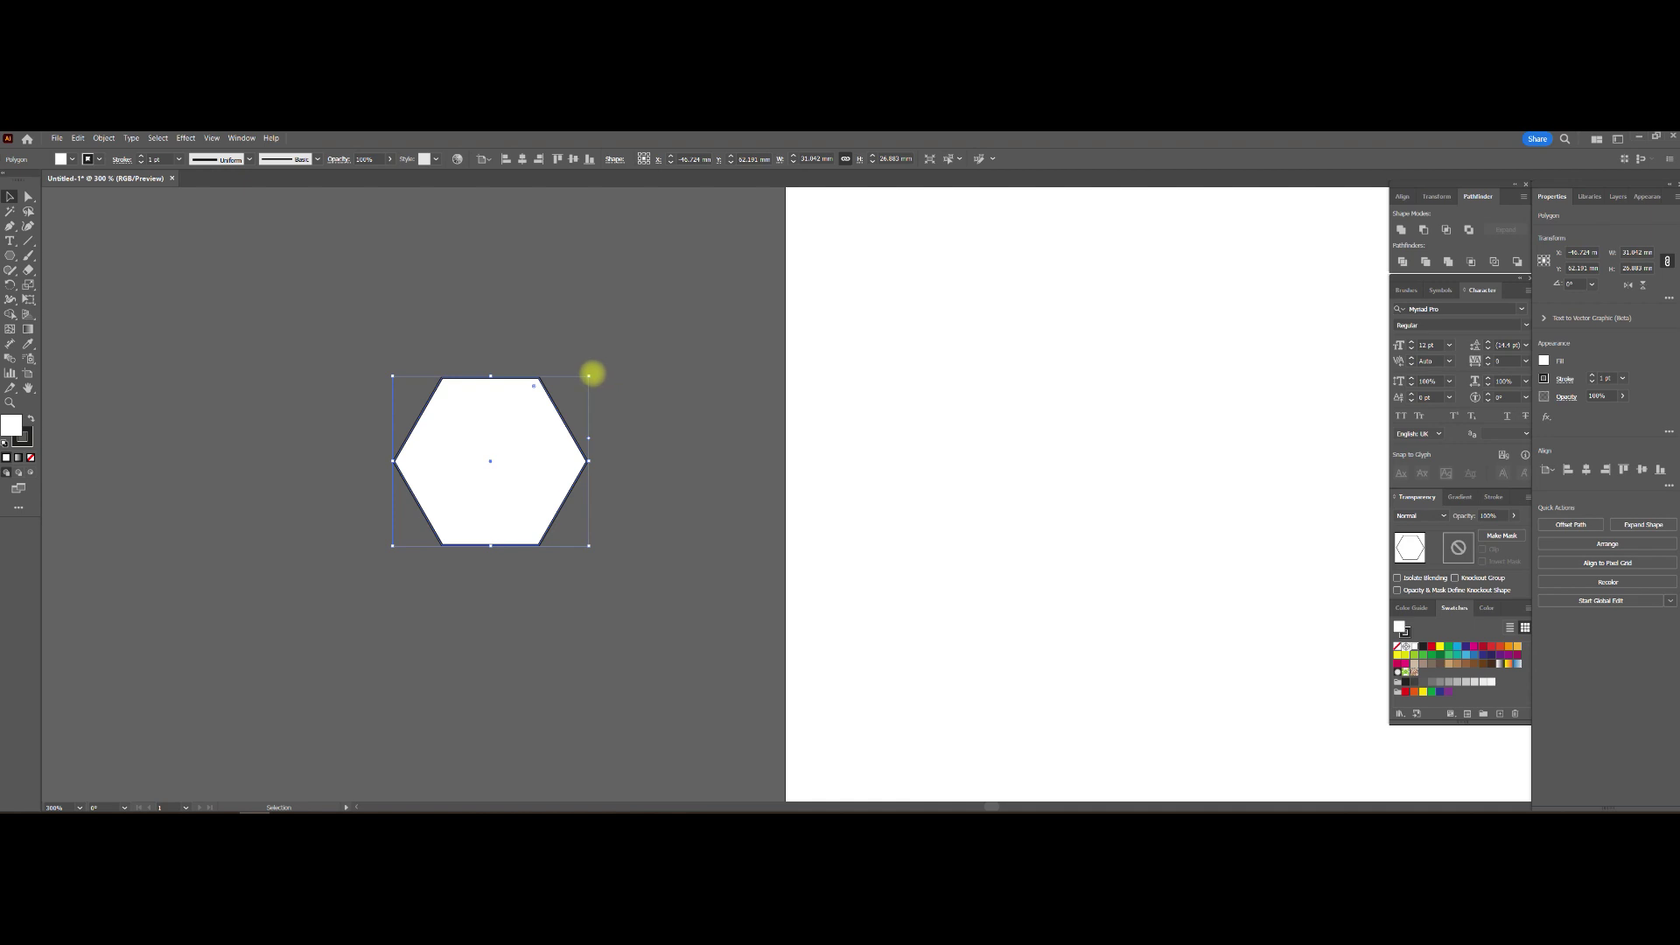
{"action": "left_click_drag", "start_coordinate": [589, 376], "coordinate": [586, 551]}
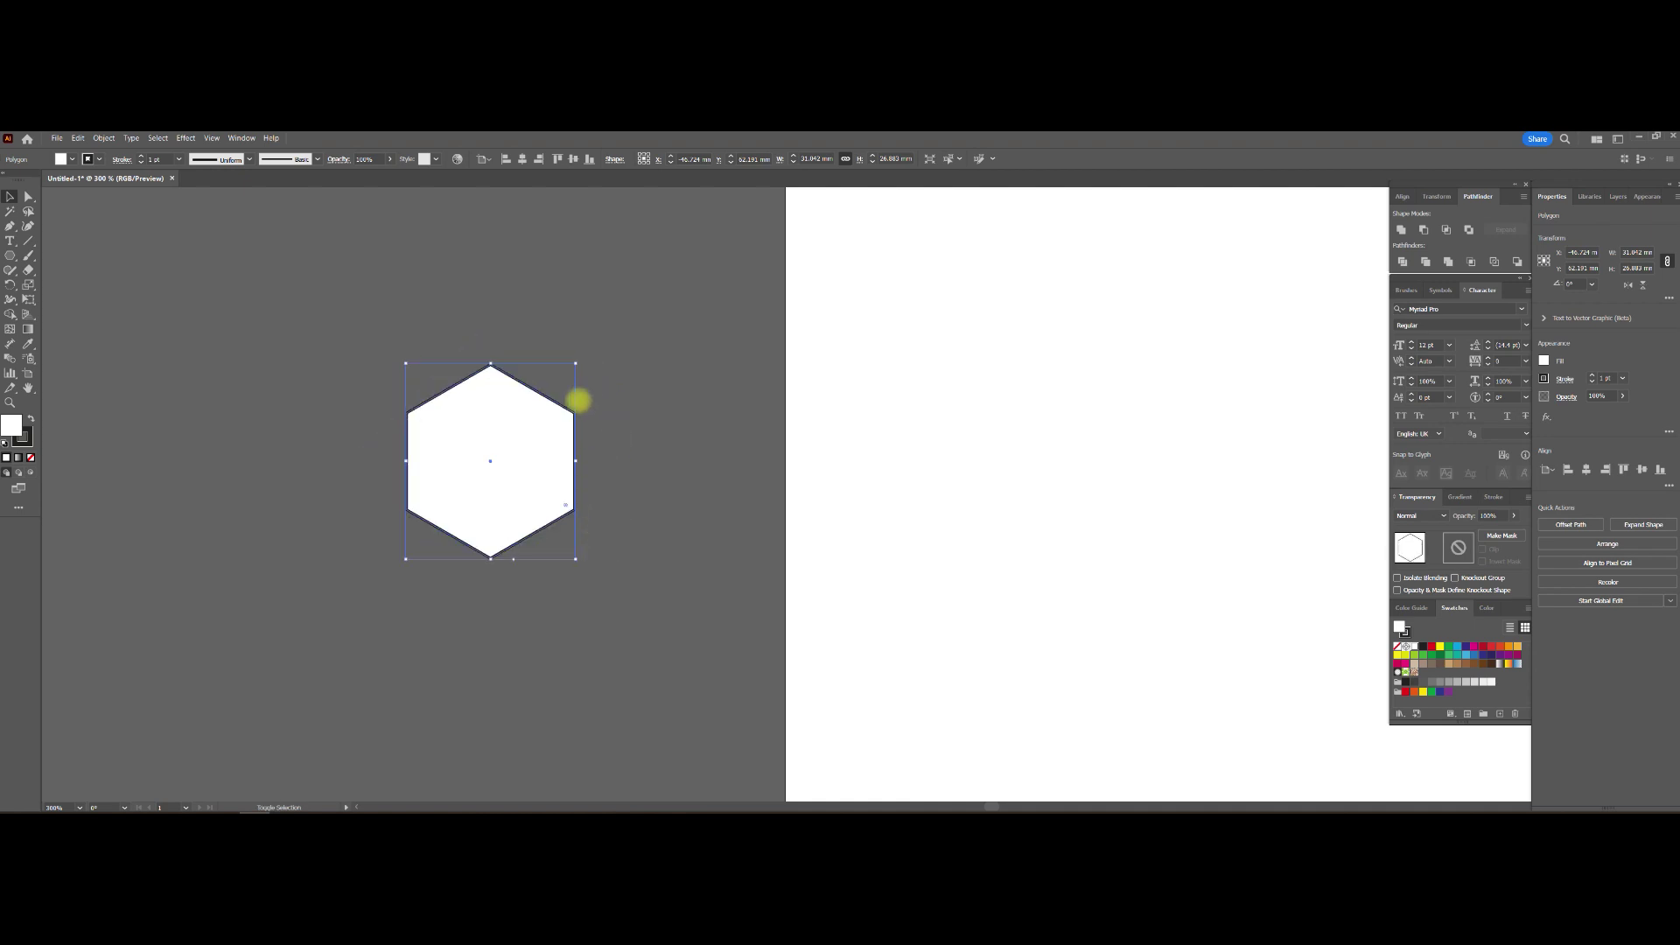
Copy the hexagon edge to edge and repeat into a row of eight, then select the row.
{"action": "left_click_drag", "start_coordinate": [409, 444], "coordinate": [574, 453]}
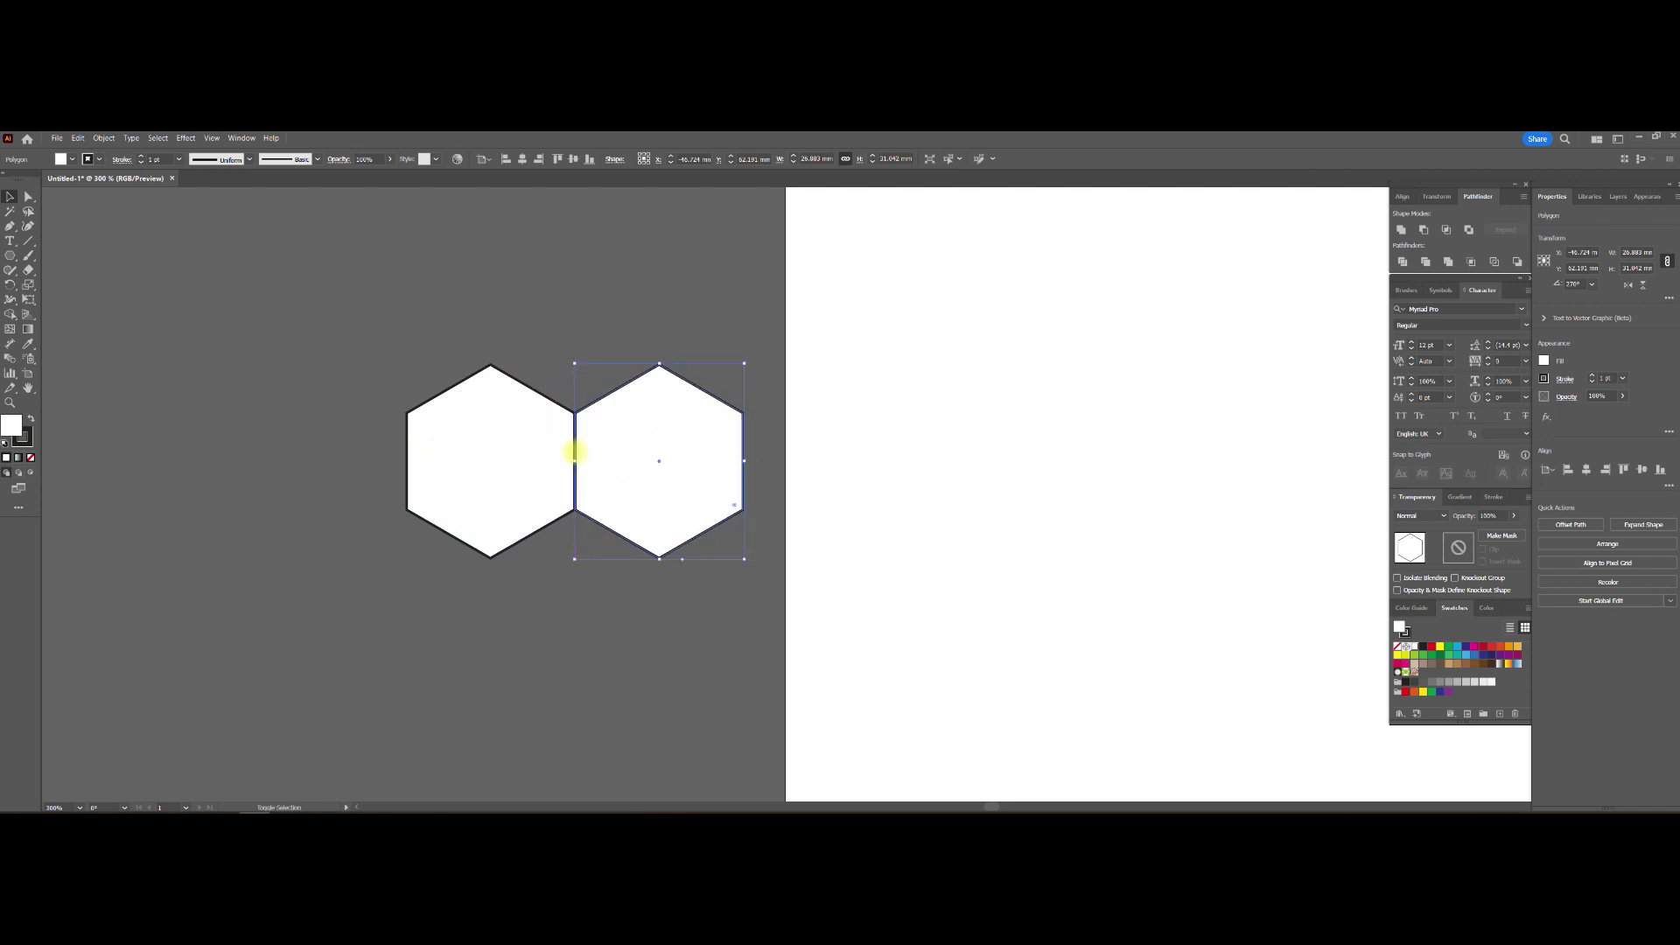
{"action": "scroll", "coordinate": [668, 461], "scroll_direction": "down", "scroll_amount": 2}
{"action": "left_click_drag", "start_coordinate": [807, 398], "coordinate": [598, 371]}
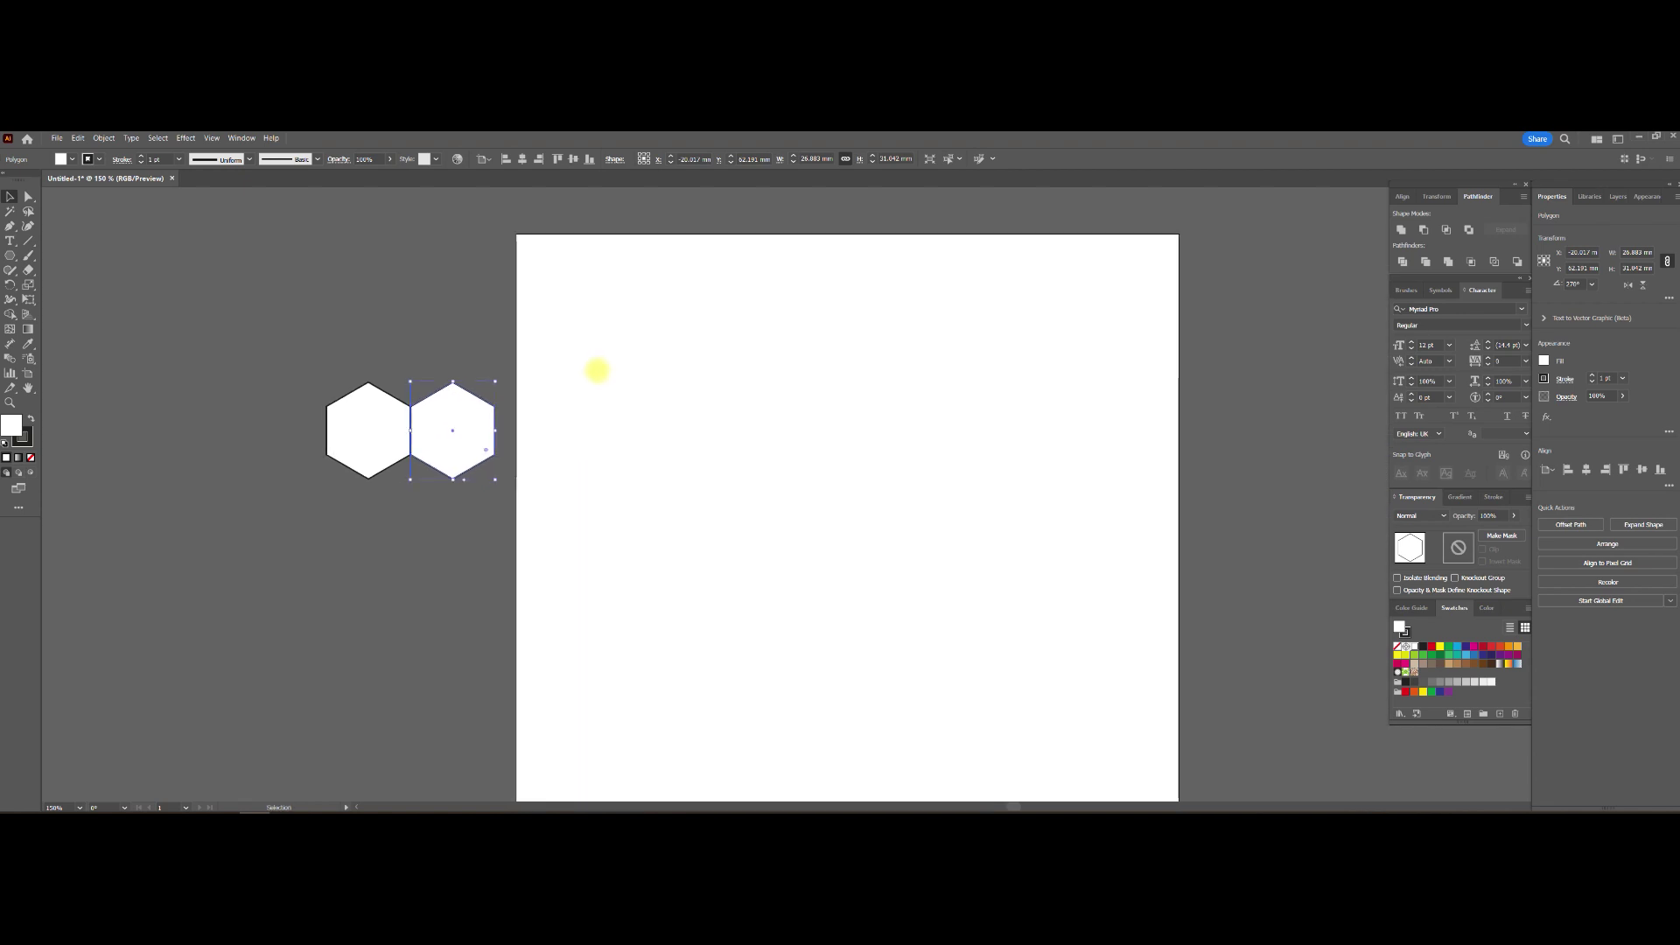
{"action": "key", "text": "ctrl+d"}
{"action": "key", "text": "ctrl+d"}
{"action": "key", "text": "ctrl+d"}
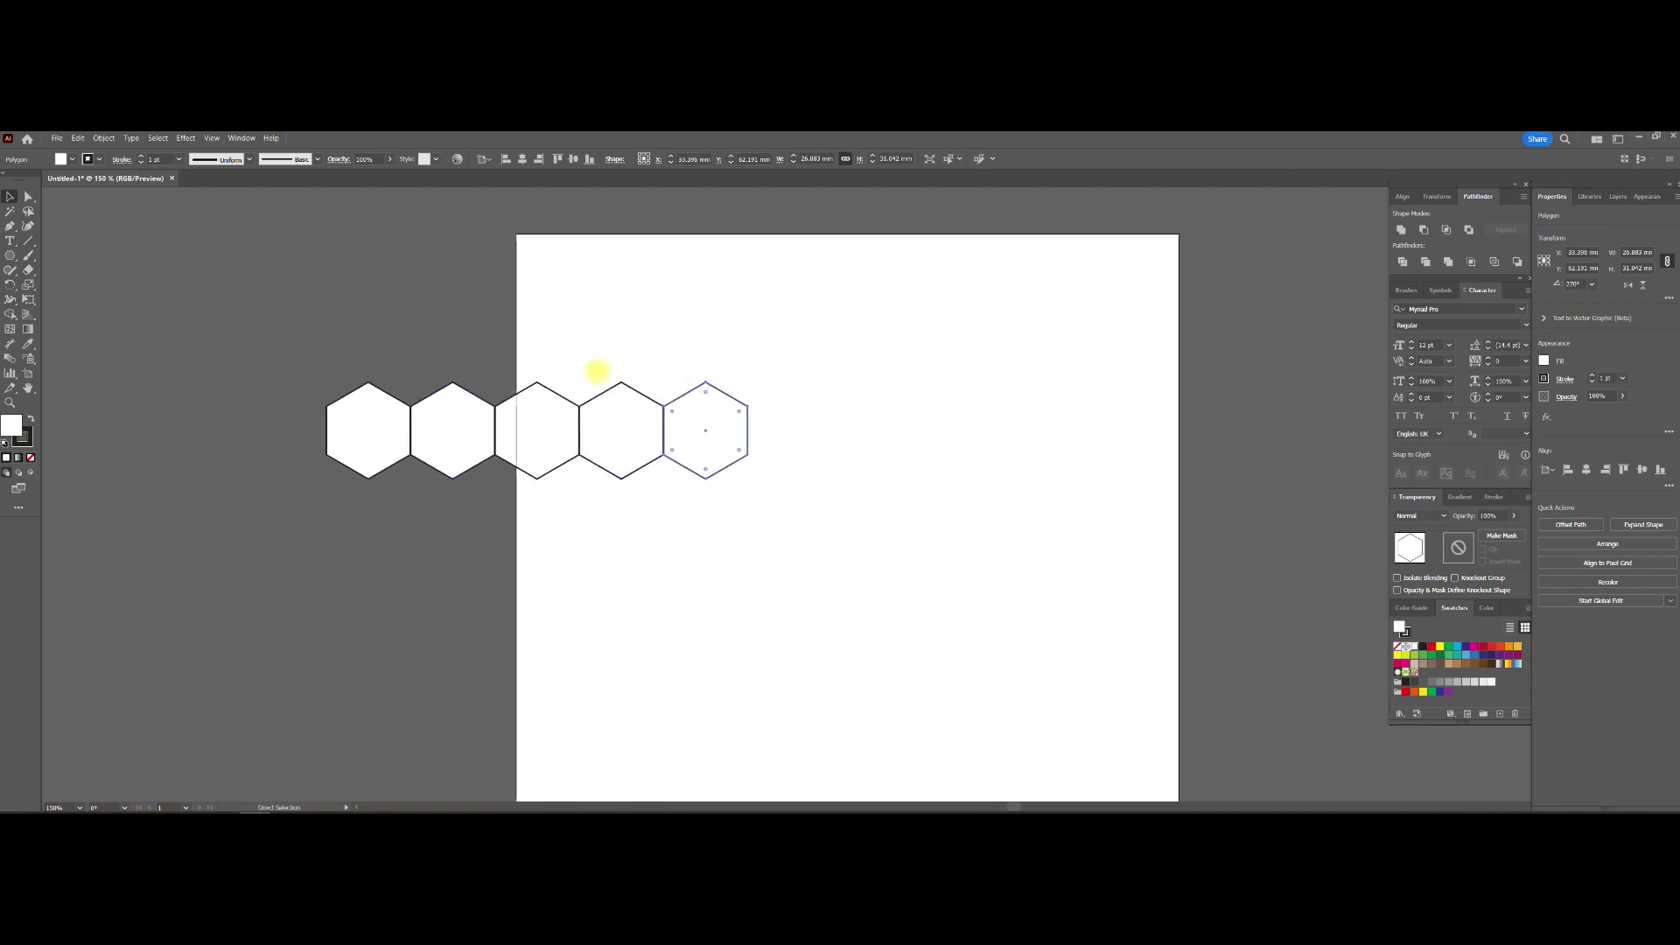
{"action": "key", "text": "ctrl+d"}
{"action": "key", "text": "ctrl+d"}
{"action": "key", "text": "ctrl+d"}
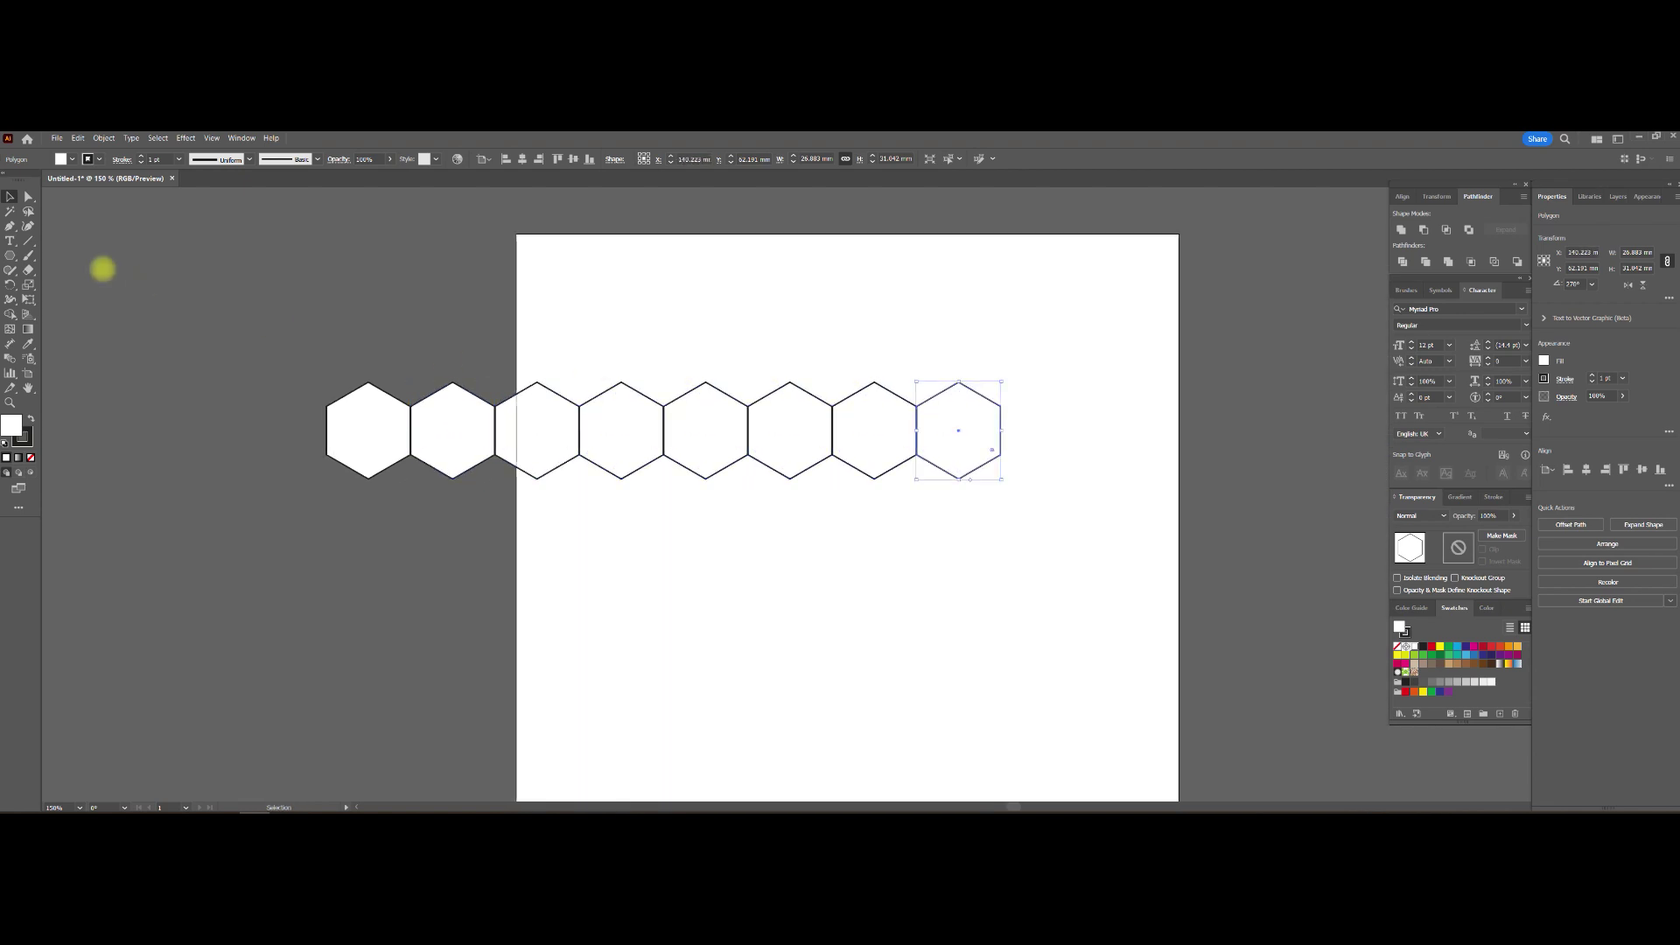
{"action": "left_click", "coordinate": [389, 302]}
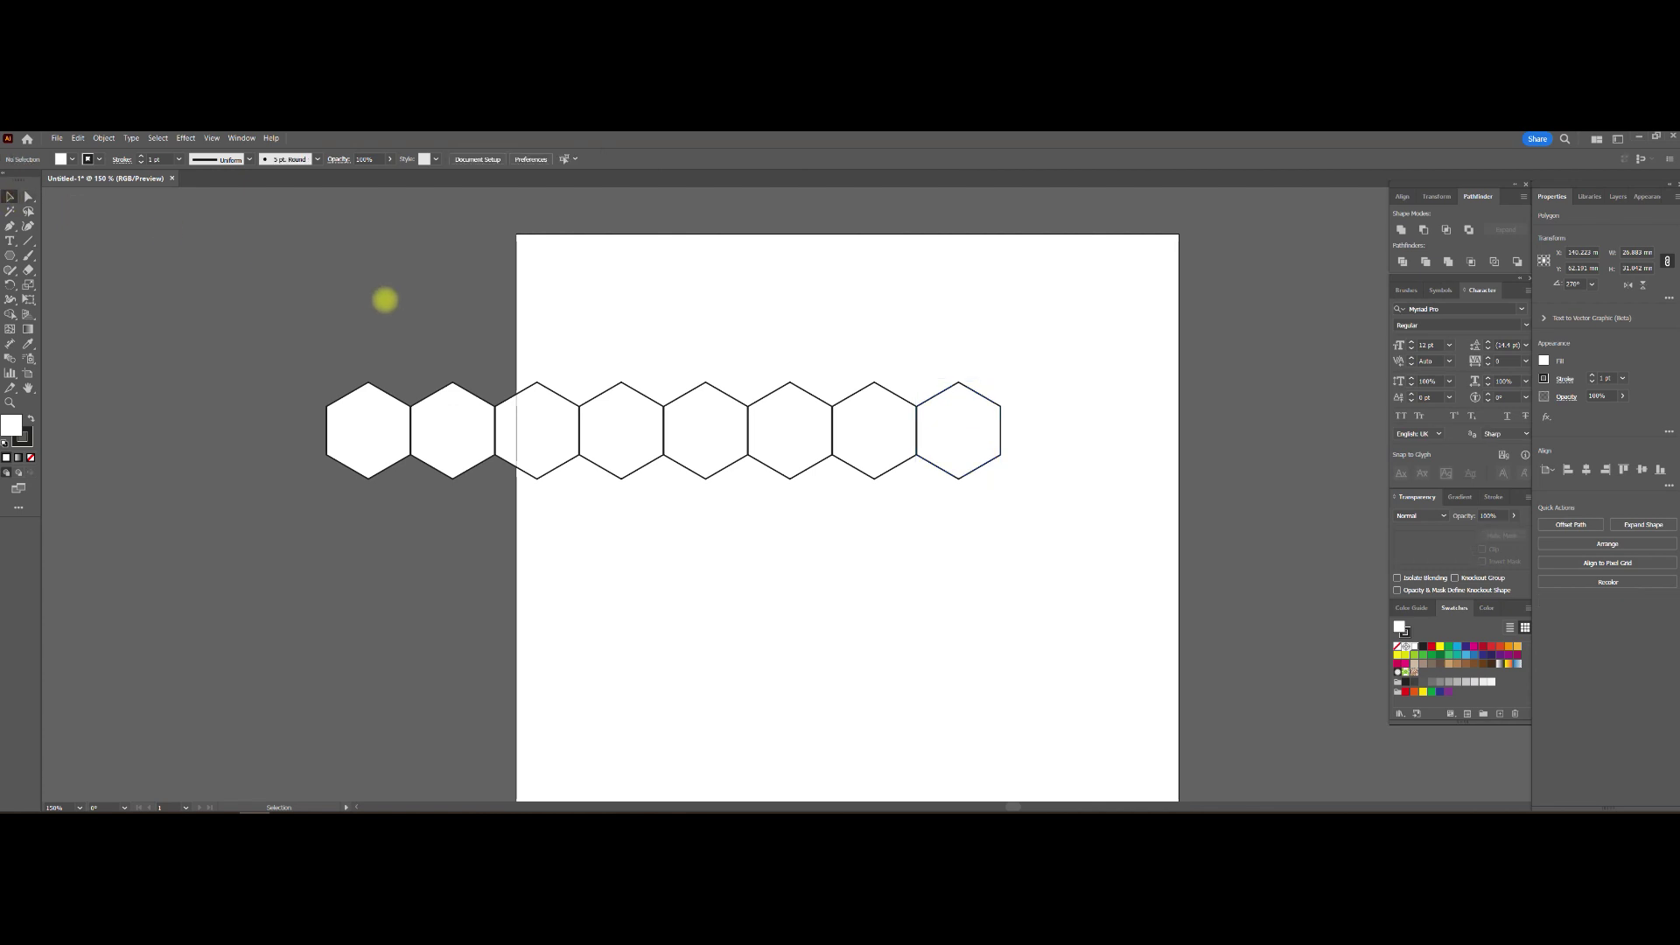
{"action": "left_click_drag", "start_coordinate": [325, 360], "coordinate": [1089, 553]}
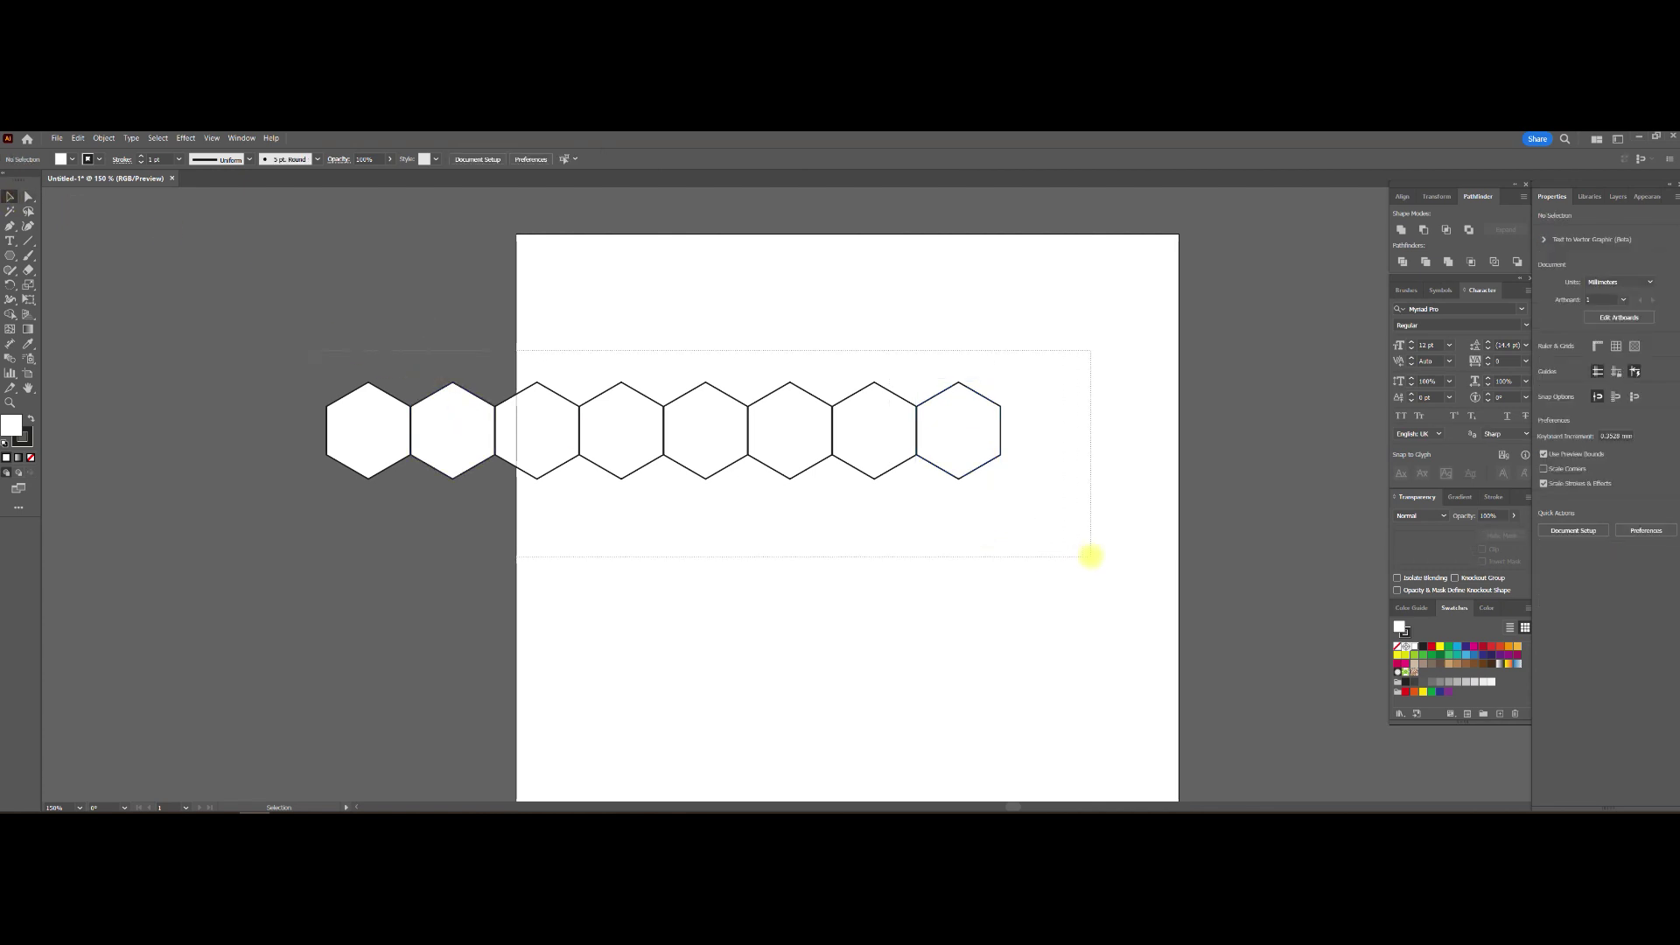
{"action": "scroll", "coordinate": [368, 389], "scroll_direction": "up", "scroll_amount": 1}
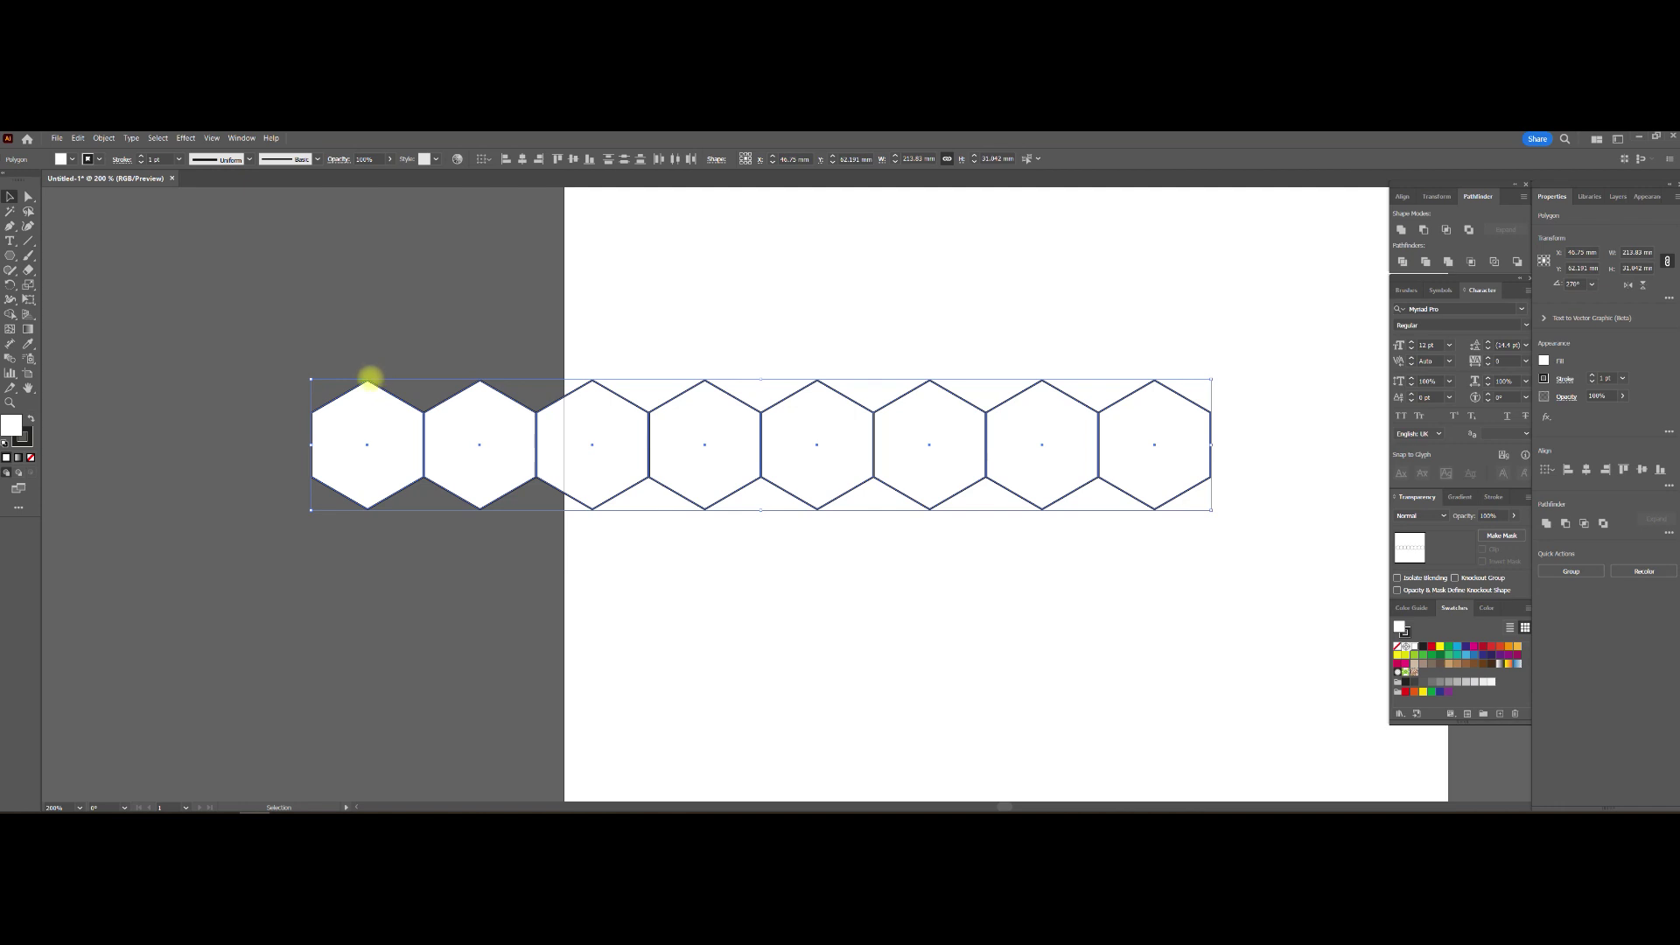
Alt-drag a copy of the hexagon row down and to the right, below the first.
{"action": "left_click_drag", "start_coordinate": [367, 382], "coordinate": [423, 477]}
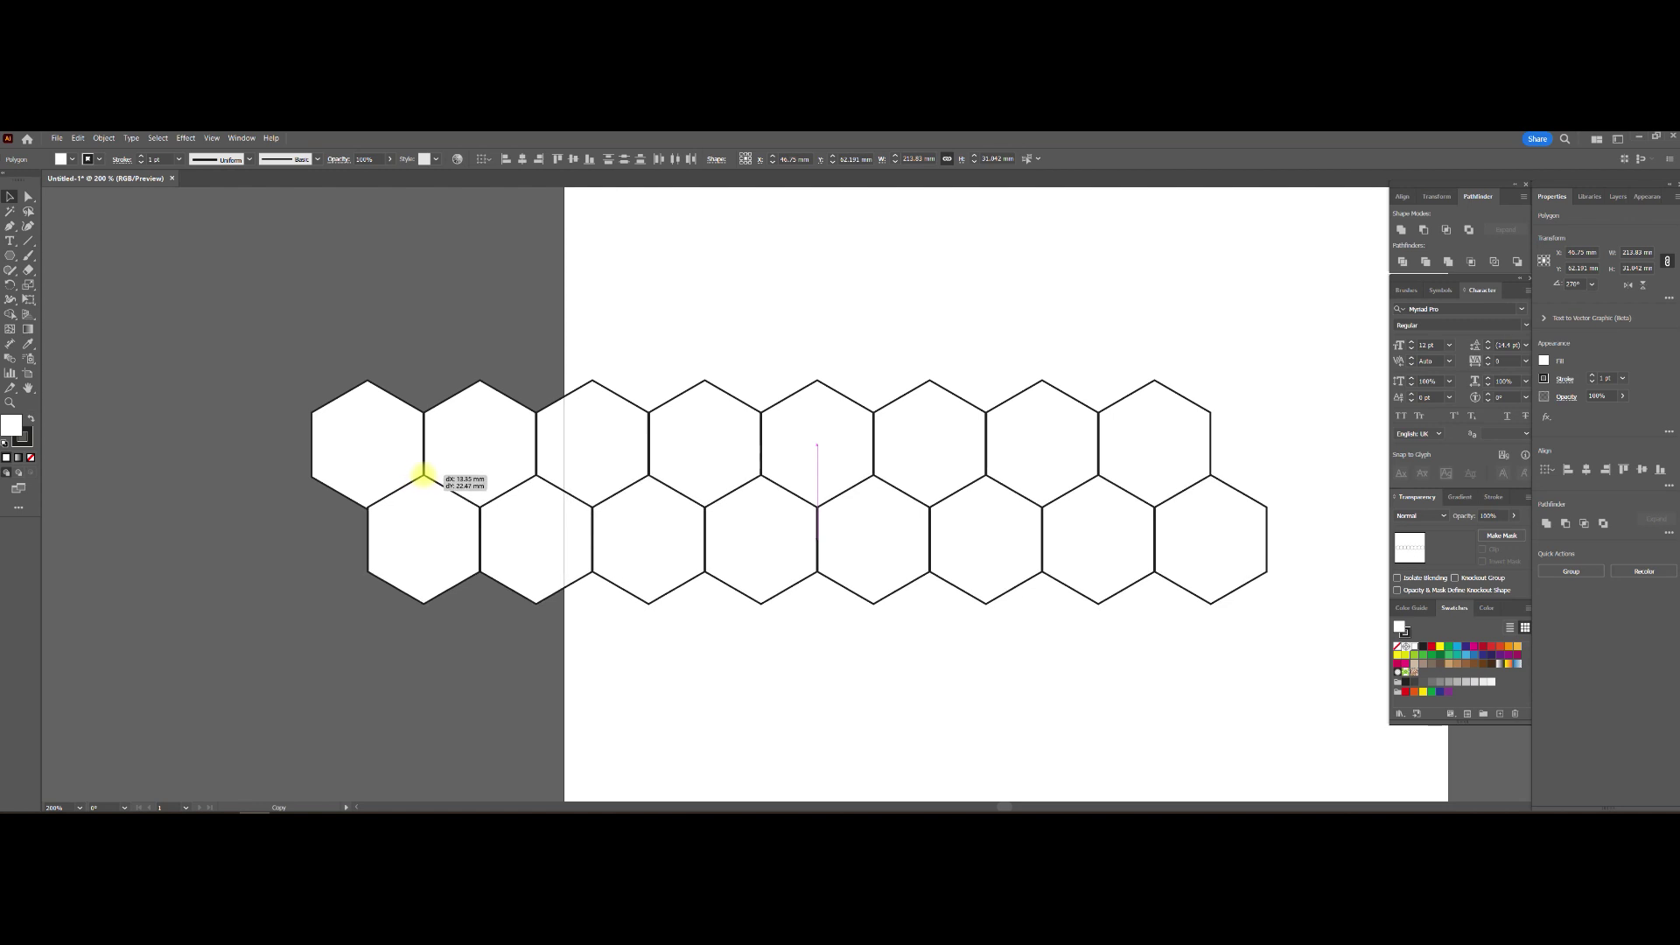
{"action": "left_click_drag", "start_coordinate": [424, 477], "coordinate": [423, 477]}
{"action": "scroll", "coordinate": [423, 473], "scroll_direction": "up", "scroll_amount": 2}
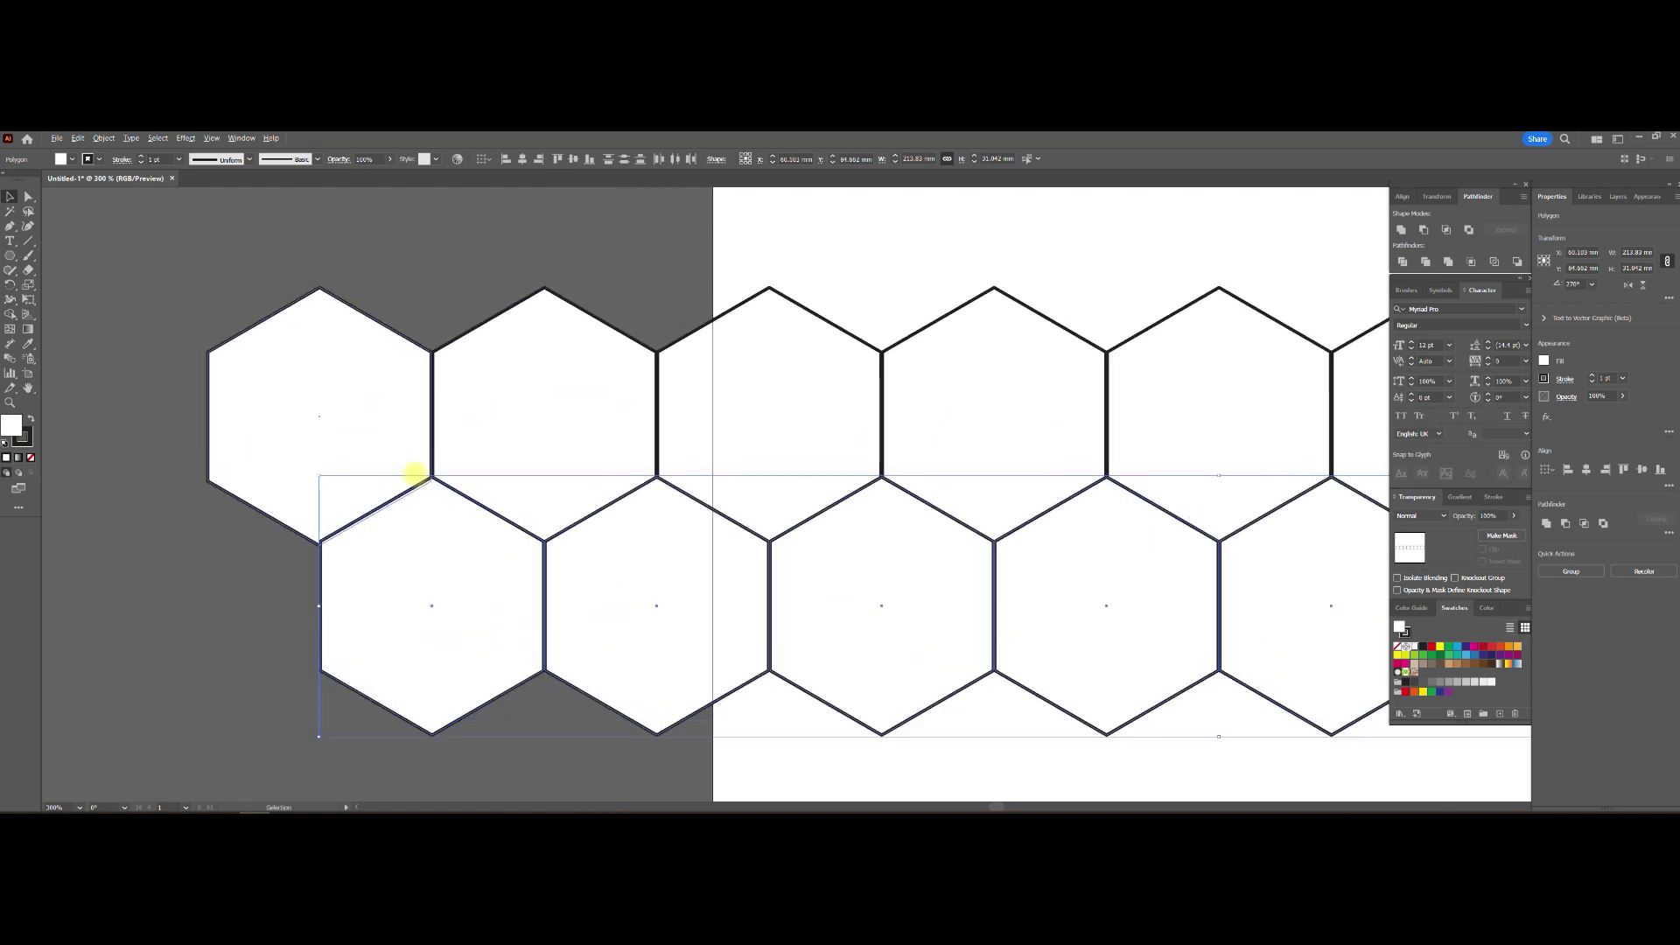
{"action": "scroll", "coordinate": [416, 473], "scroll_direction": "up", "scroll_amount": 2}
{"action": "scroll", "coordinate": [414, 473], "scroll_direction": "up", "scroll_amount": 3}
In Outline view, snap the second row's vertices into the first row's gaps.
{"action": "key", "text": "ctrl+y"}
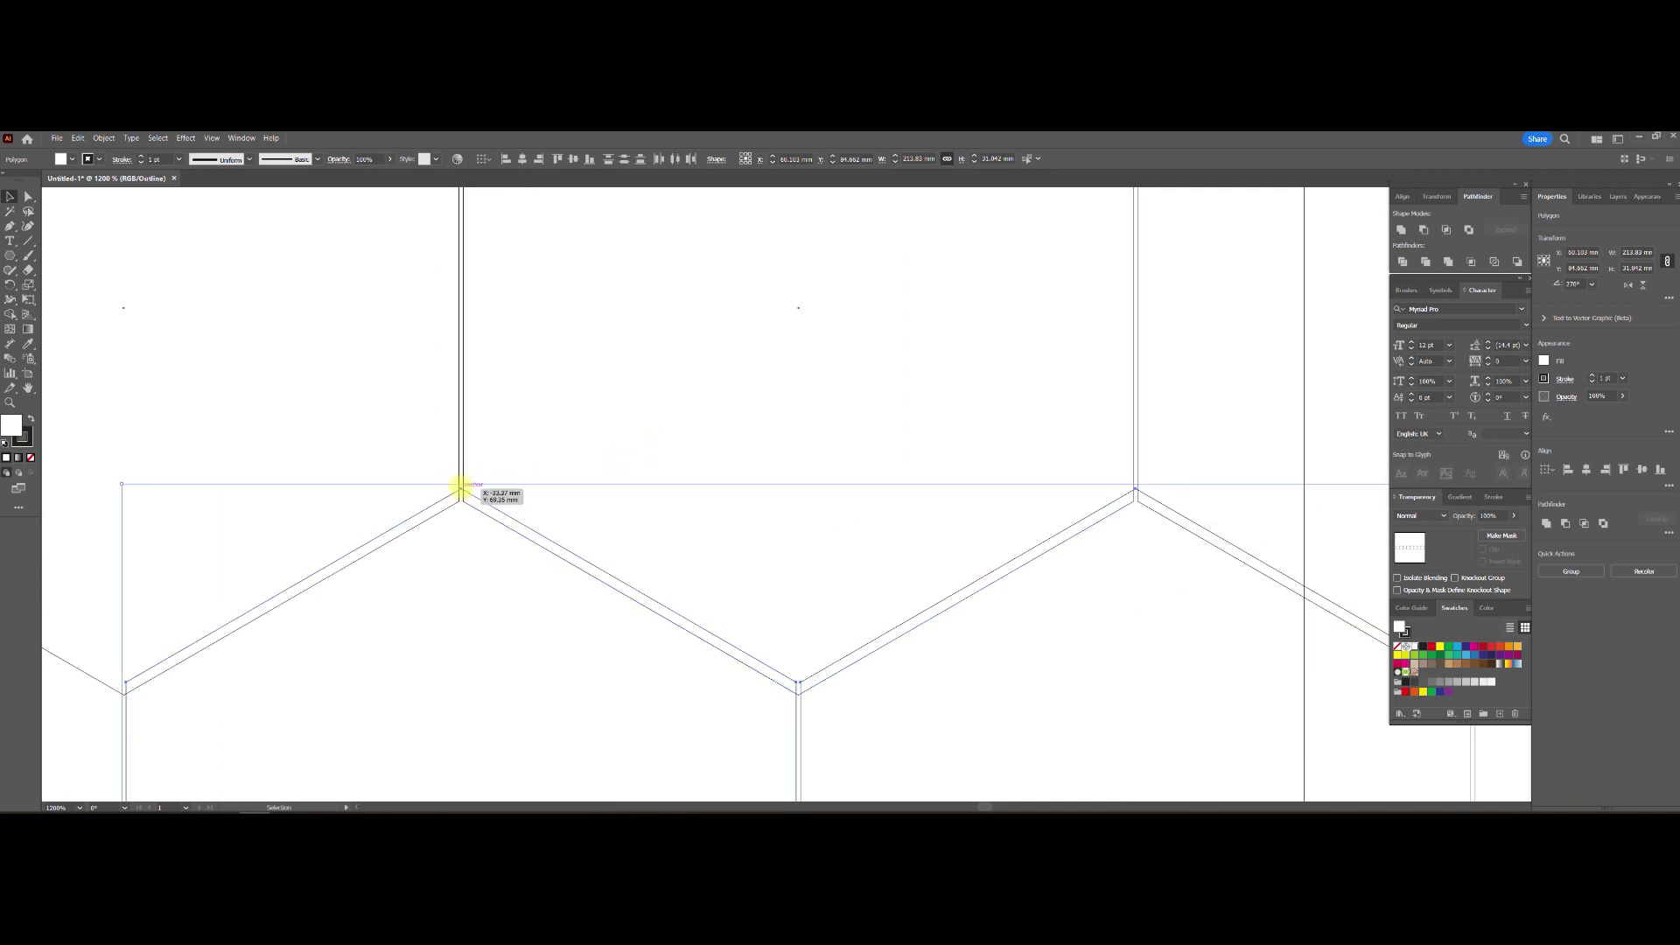
{"action": "left_click_drag", "start_coordinate": [460, 490], "coordinate": [459, 501]}
{"action": "scroll", "coordinate": [458, 492], "scroll_direction": "up", "scroll_amount": 4}
{"action": "scroll", "coordinate": [488, 476], "scroll_direction": "down", "scroll_amount": 2}
{"action": "scroll", "coordinate": [488, 476], "scroll_direction": "down", "scroll_amount": 3}
{"action": "scroll", "coordinate": [488, 476], "scroll_direction": "down", "scroll_amount": 3}
{"action": "scroll", "coordinate": [639, 439], "scroll_direction": "down", "scroll_amount": 5}
{"action": "scroll", "coordinate": [659, 408], "scroll_direction": "down", "scroll_amount": 2}
{"action": "scroll", "coordinate": [652, 408], "scroll_direction": "down", "scroll_amount": 1}
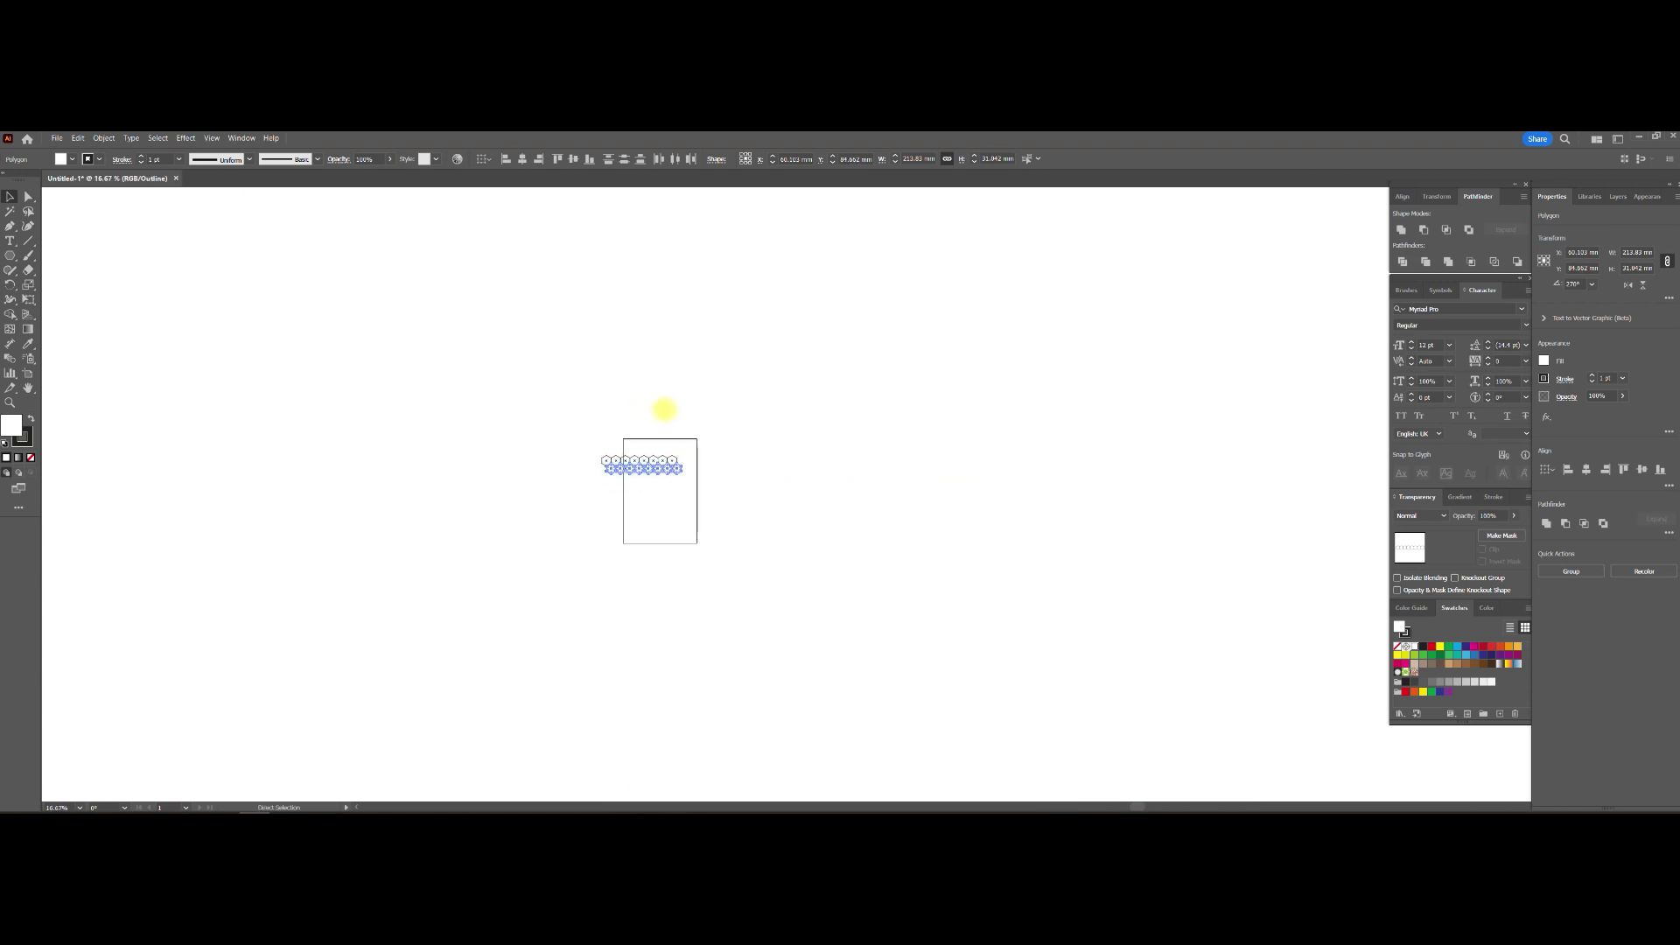
Undo the hexagon duplications, leaving a single upright hexagon.
{"action": "left_click_drag", "start_coordinate": [685, 452], "coordinate": [617, 462]}
{"action": "key", "text": "ctrl+1"}
{"action": "key", "text": "ctrl+z"}
{"action": "key", "text": "ctrl+z"}
{"action": "key", "text": "ctrl+z"}
{"action": "key", "text": "ctrl+z"}
{"action": "key", "text": "ctrl+z"}
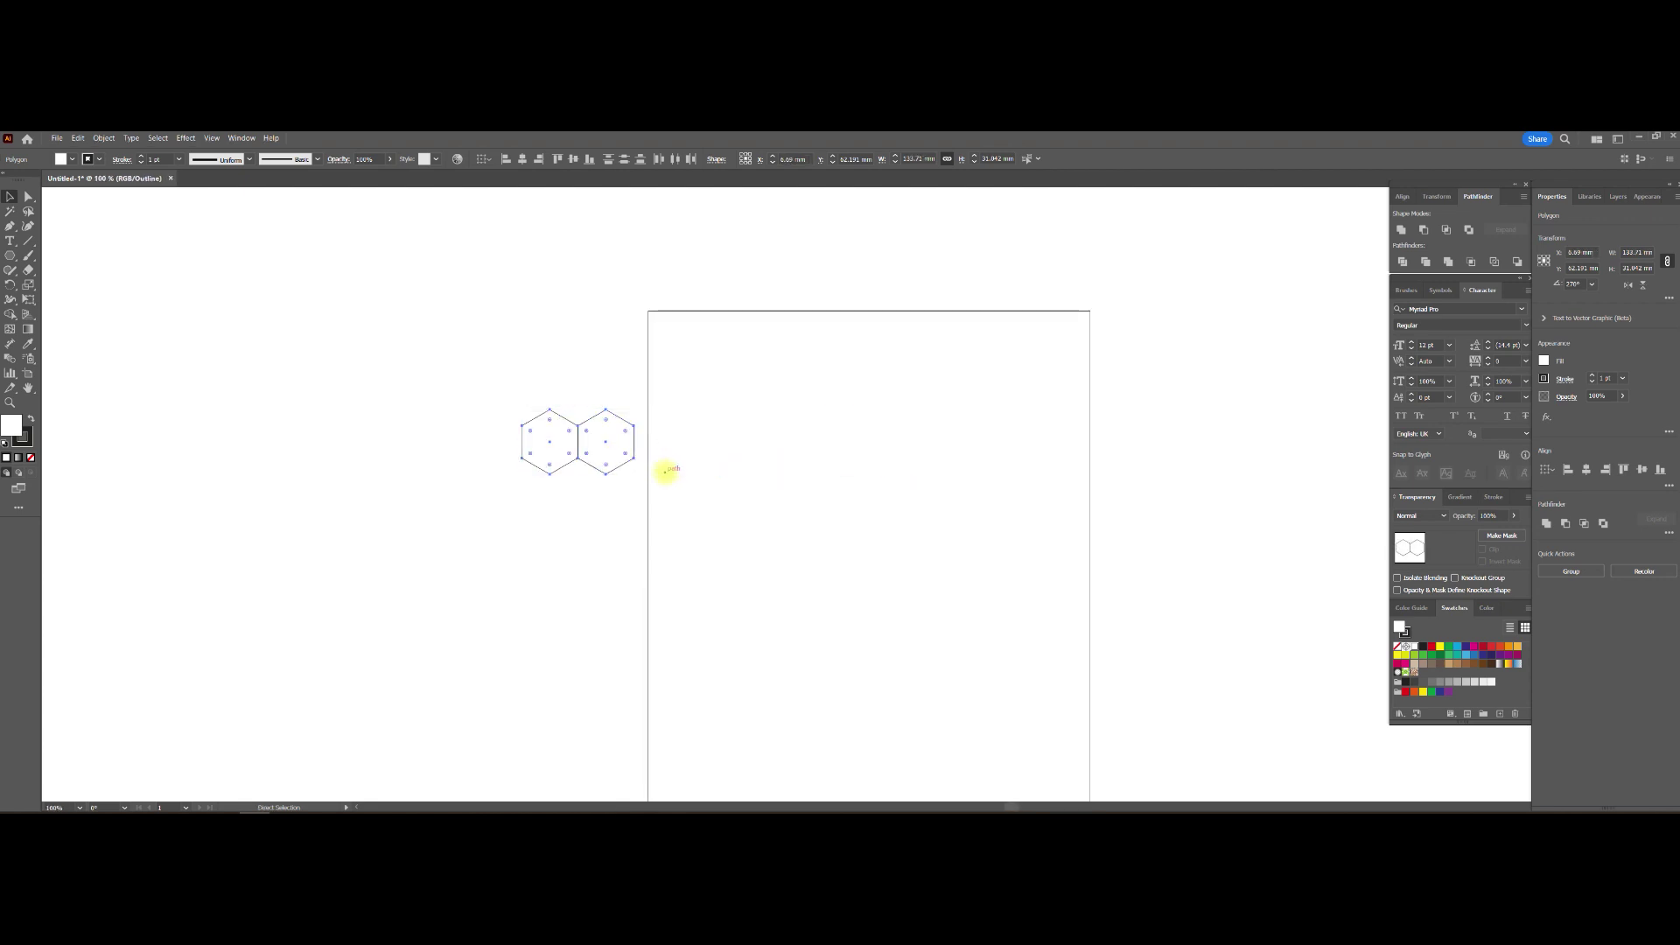
{"action": "key", "text": "ctrl+z"}
{"action": "key", "text": "ctrl+z"}
{"action": "scroll", "coordinate": [519, 441], "scroll_direction": "up", "scroll_amount": 1}
{"action": "scroll", "coordinate": [518, 440], "scroll_direction": "up", "scroll_amount": 2}
{"action": "scroll", "coordinate": [518, 439], "scroll_direction": "up", "scroll_amount": 3}
{"action": "scroll", "coordinate": [235, 492], "scroll_direction": "left", "scroll_amount": 2}
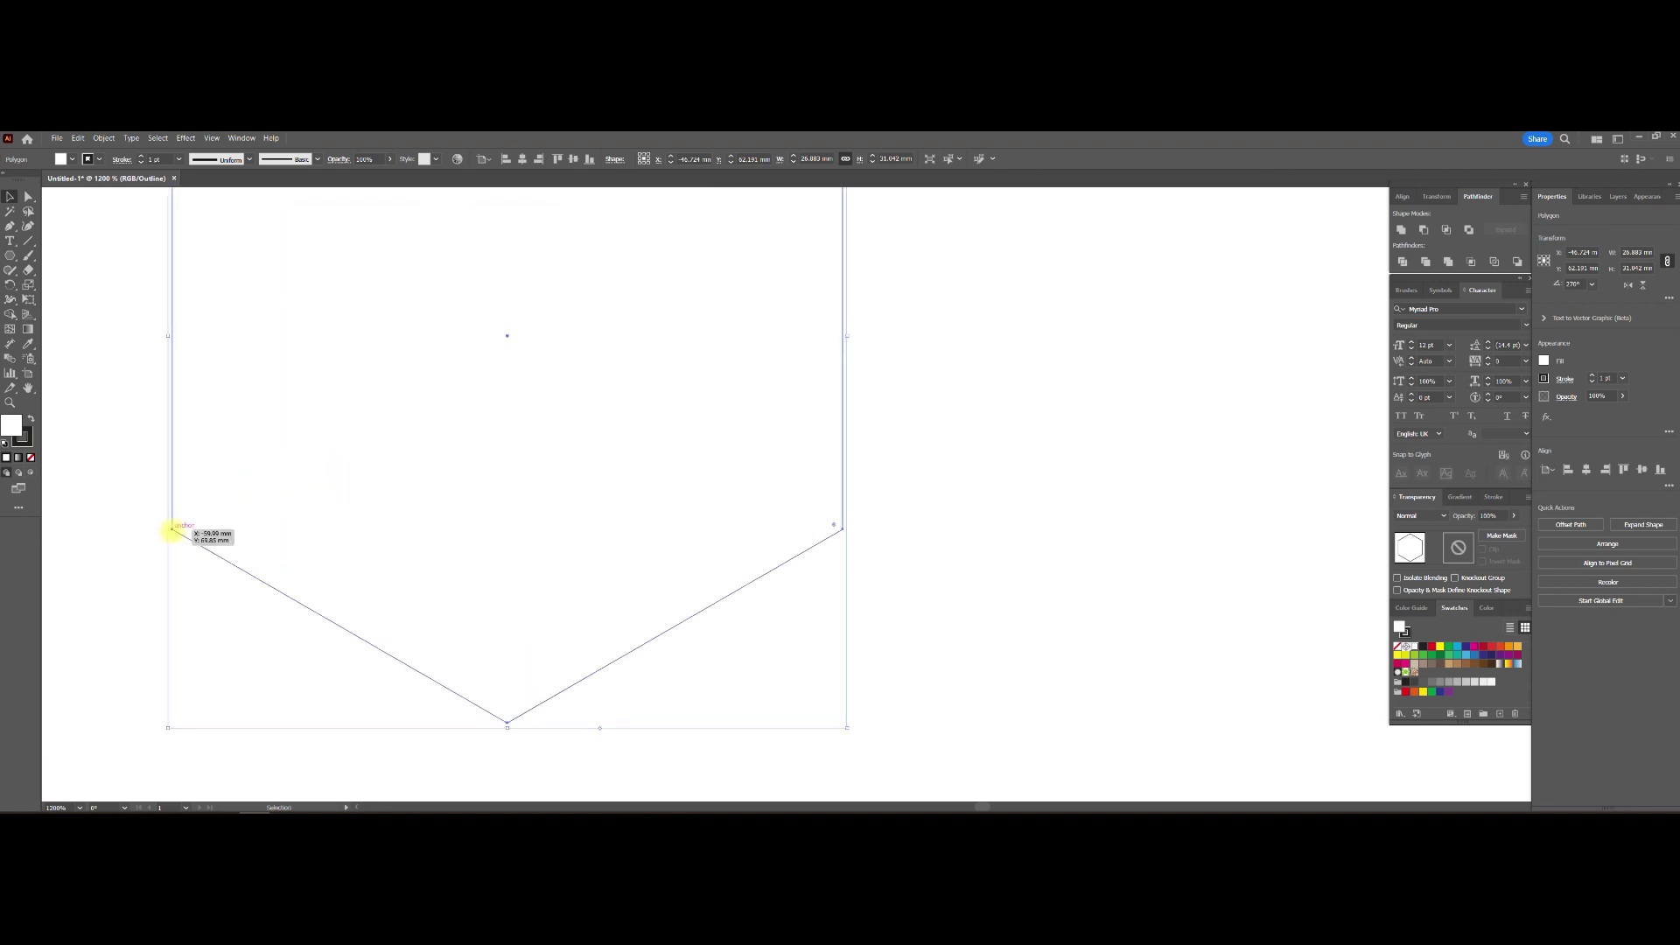
{"action": "mouse_move", "coordinate": [507, 356]}
{"action": "left_mouse_down"}
{"action": "mouse_move", "coordinate": [439, 626]}
{"action": "mouse_move", "coordinate": [444, 490]}
{"action": "left_mouse_up"}
Copy the hexagon to the right, snapping its corner onto the original's corner.
{"action": "left_click_drag", "start_coordinate": [174, 523], "coordinate": [842, 523]}
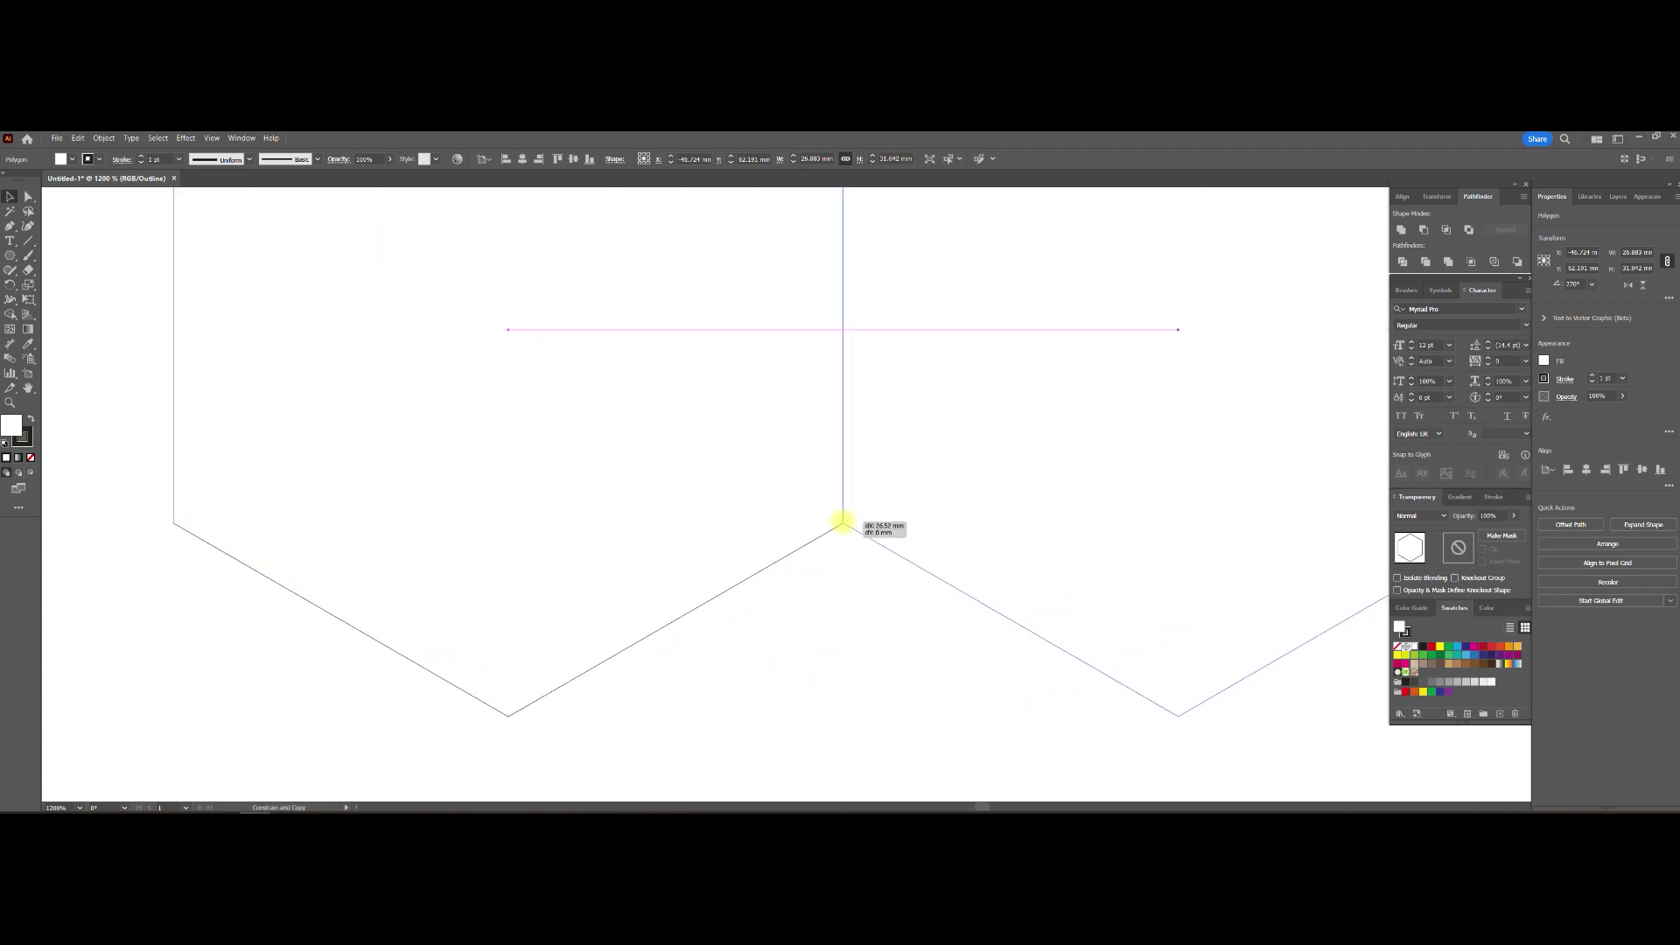
{"action": "left_click_drag", "start_coordinate": [842, 522], "coordinate": [844, 524]}
{"action": "scroll", "coordinate": [843, 523], "scroll_direction": "down", "scroll_amount": 3}
{"action": "scroll", "coordinate": [844, 525], "scroll_direction": "up", "scroll_amount": 6}
{"action": "scroll", "coordinate": [844, 525], "scroll_direction": "down", "scroll_amount": 1}
{"action": "scroll", "coordinate": [843, 518], "scroll_direction": "down", "scroll_amount": 2}
{"action": "scroll", "coordinate": [843, 518], "scroll_direction": "down", "scroll_amount": 1}
{"action": "scroll", "coordinate": [502, 431], "scroll_direction": "down", "scroll_amount": 2}
Select both hexagons, return to Preview, and remove their outline stroke.
{"action": "key", "text": "ctrl+minus"}
{"action": "key", "text": "ctrl+minus"}
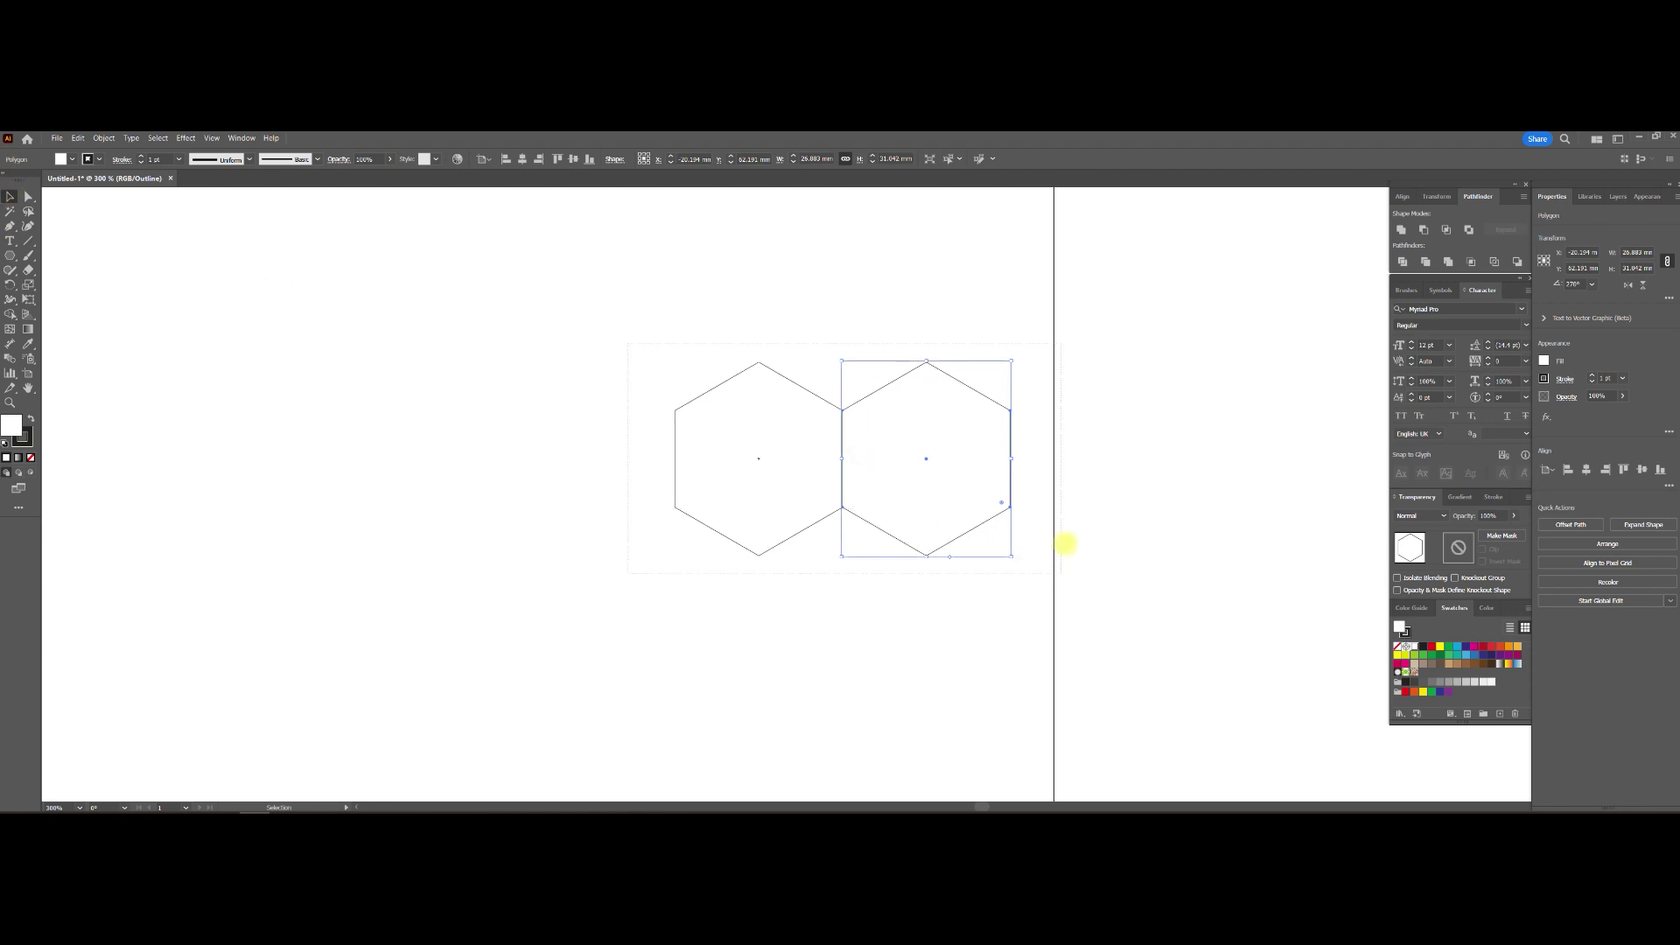
{"action": "key", "text": "ctrl+a"}
{"action": "key", "text": "a"}
{"action": "key", "text": "ctrl+y"}
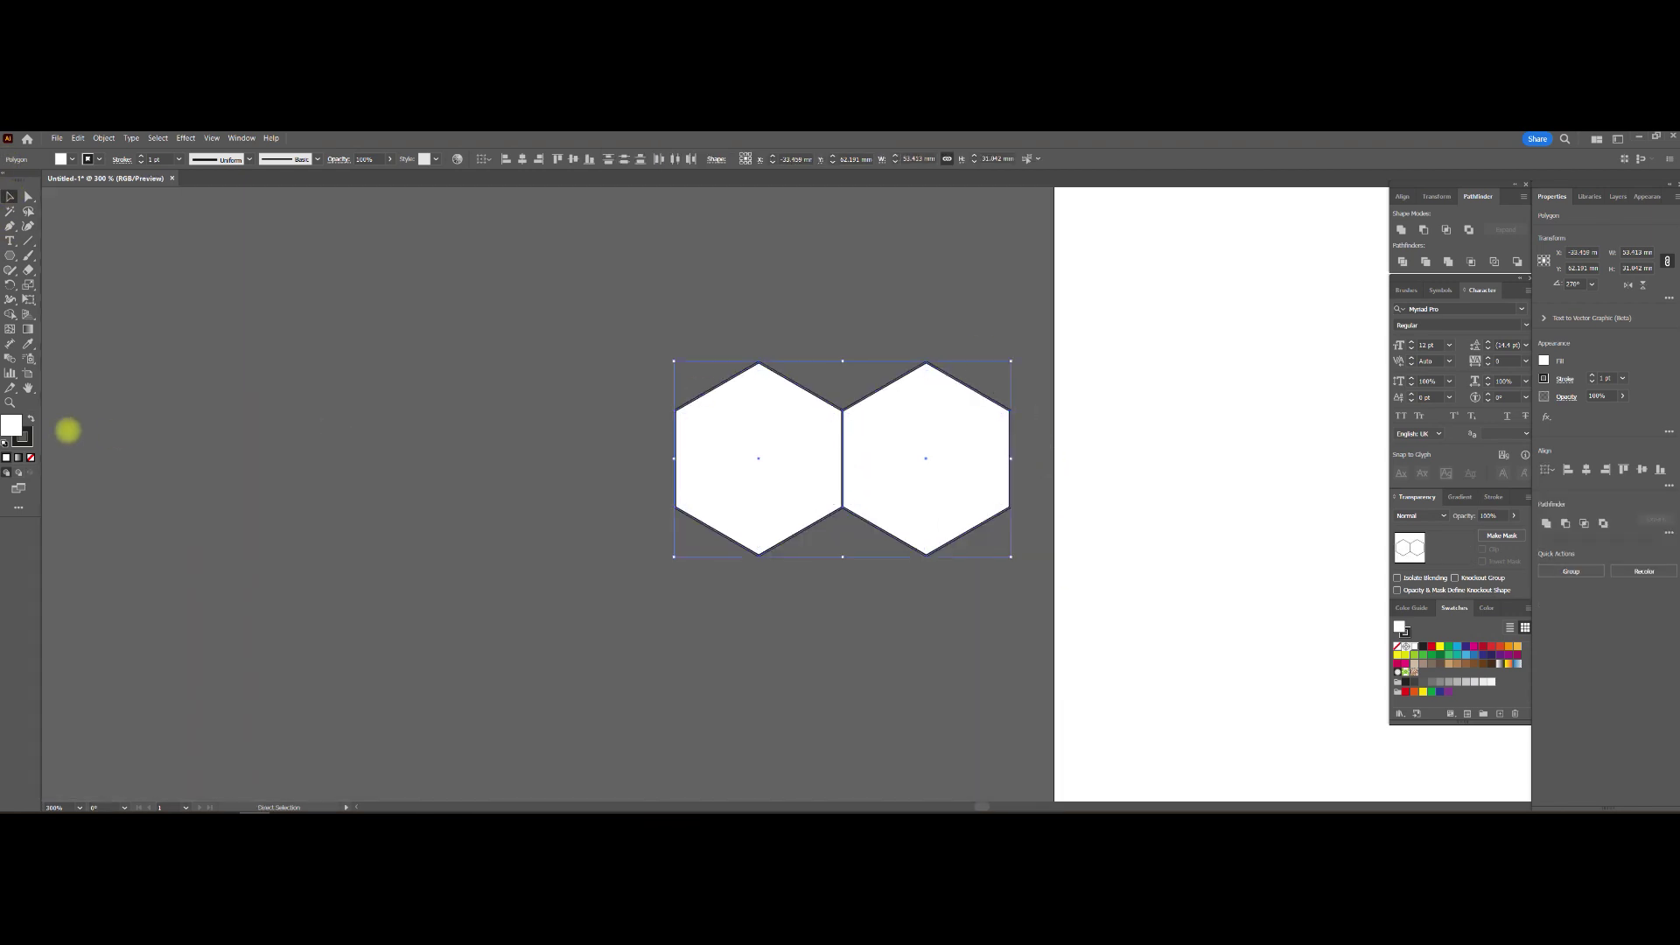
{"action": "left_click", "coordinate": [22, 436]}
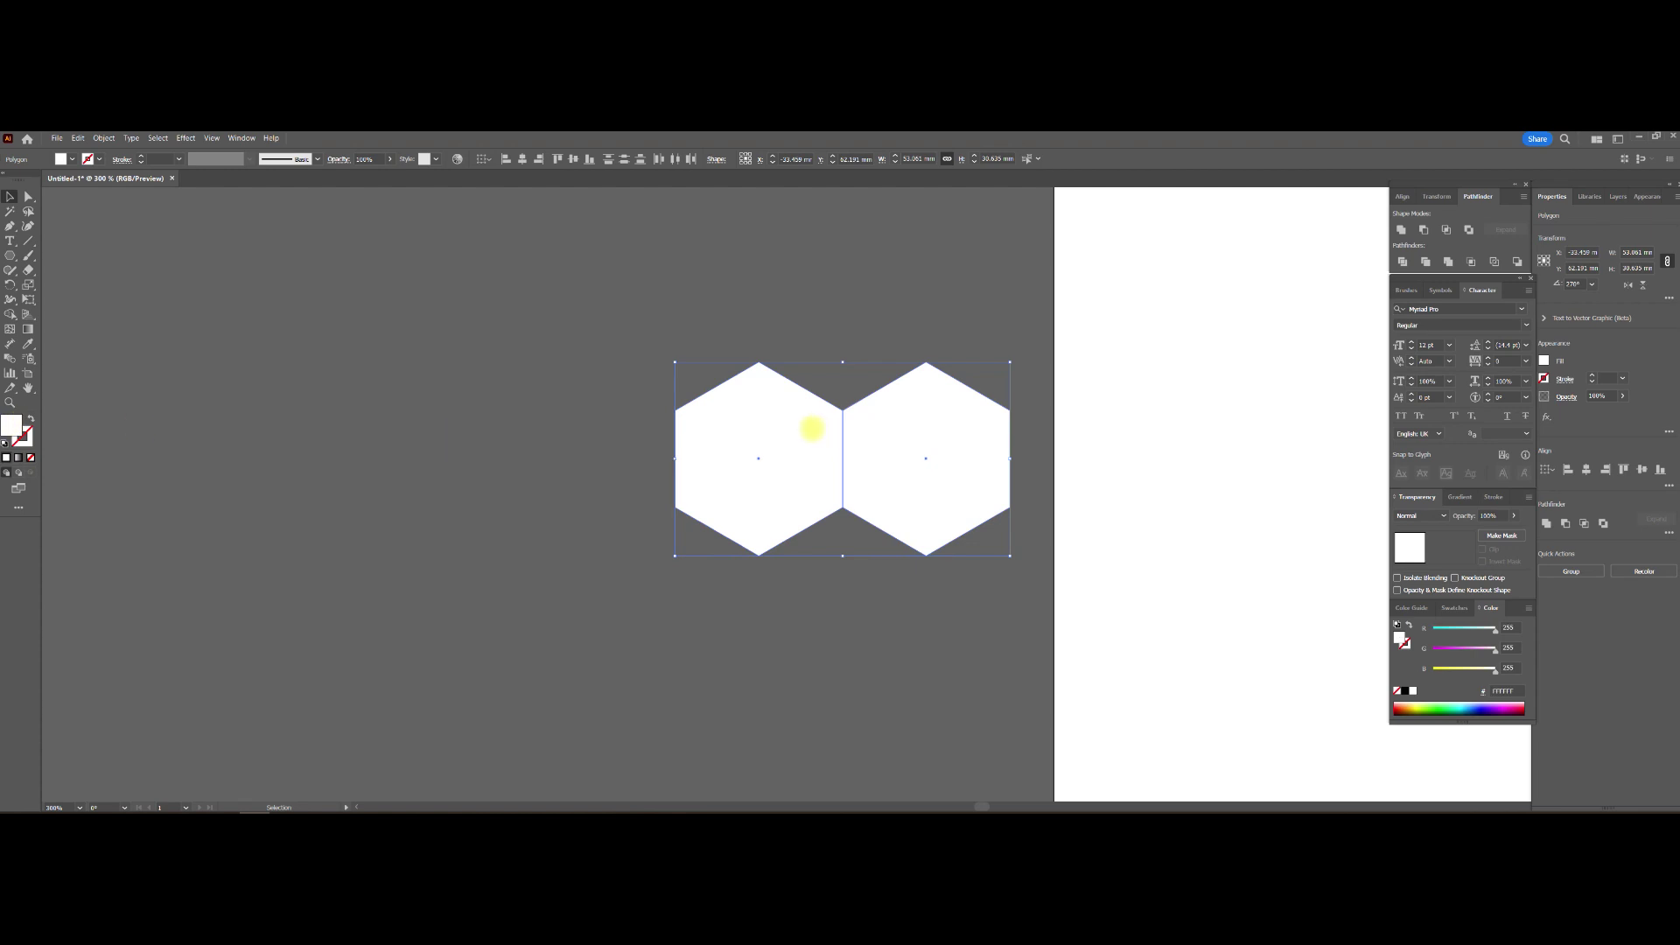
Copy the white hexagon pair to the right and check its alignment in Outline view.
{"action": "left_click_drag", "start_coordinate": [811, 428], "coordinate": [577, 421]}
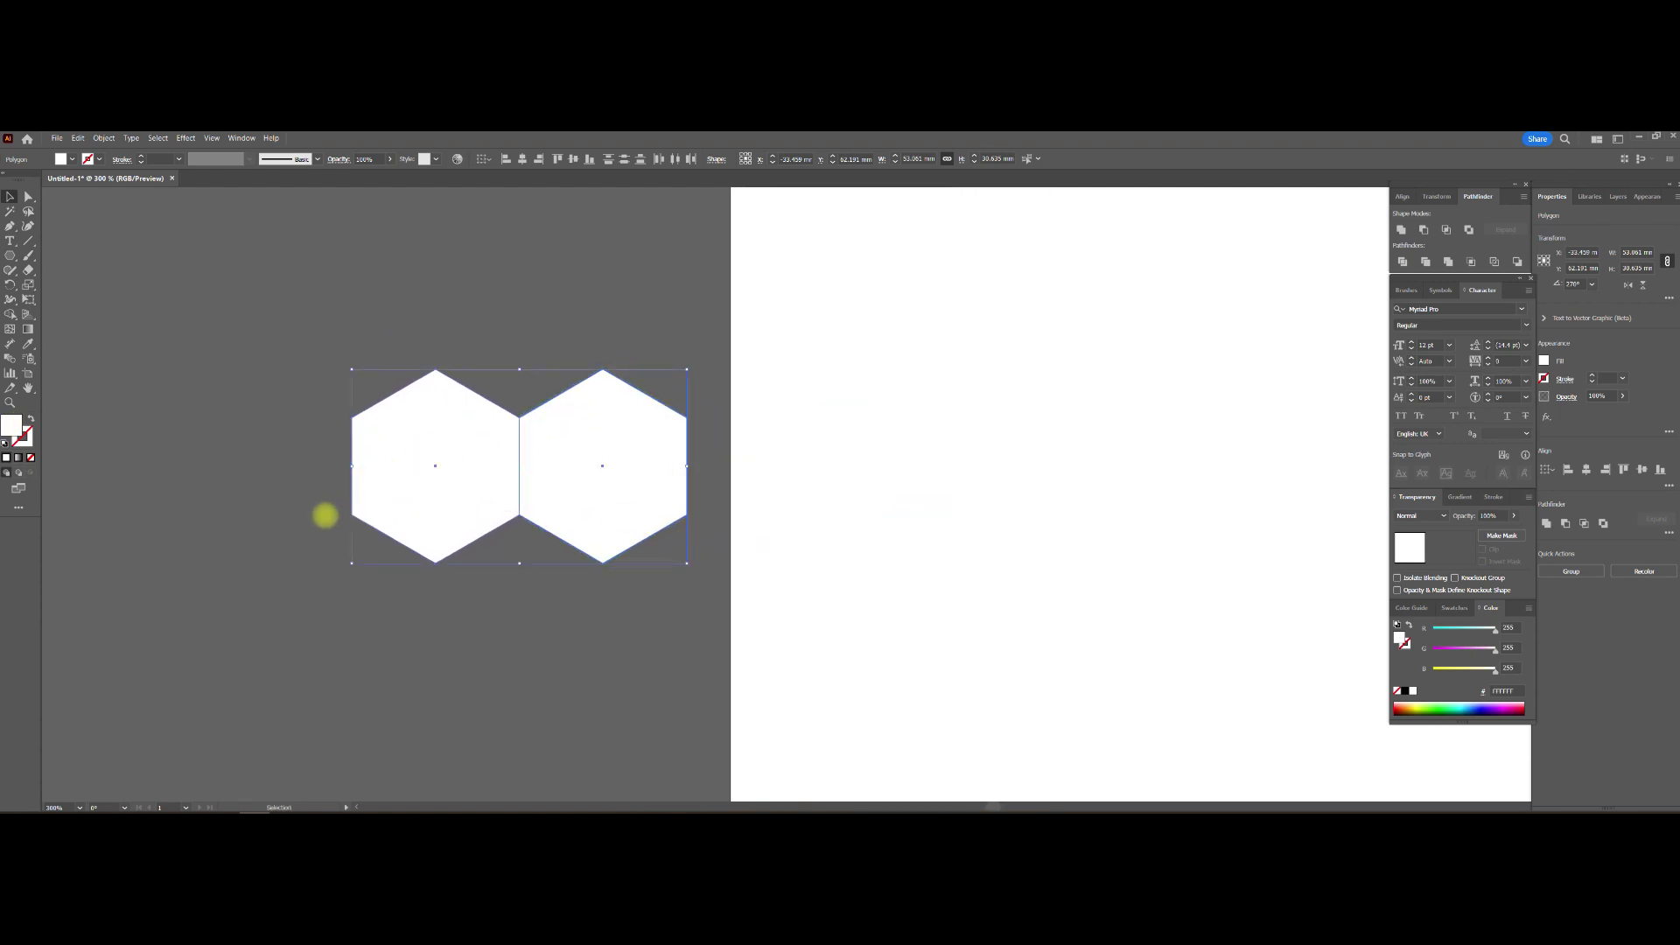
{"action": "left_click_drag", "start_coordinate": [350, 517], "coordinate": [688, 524]}
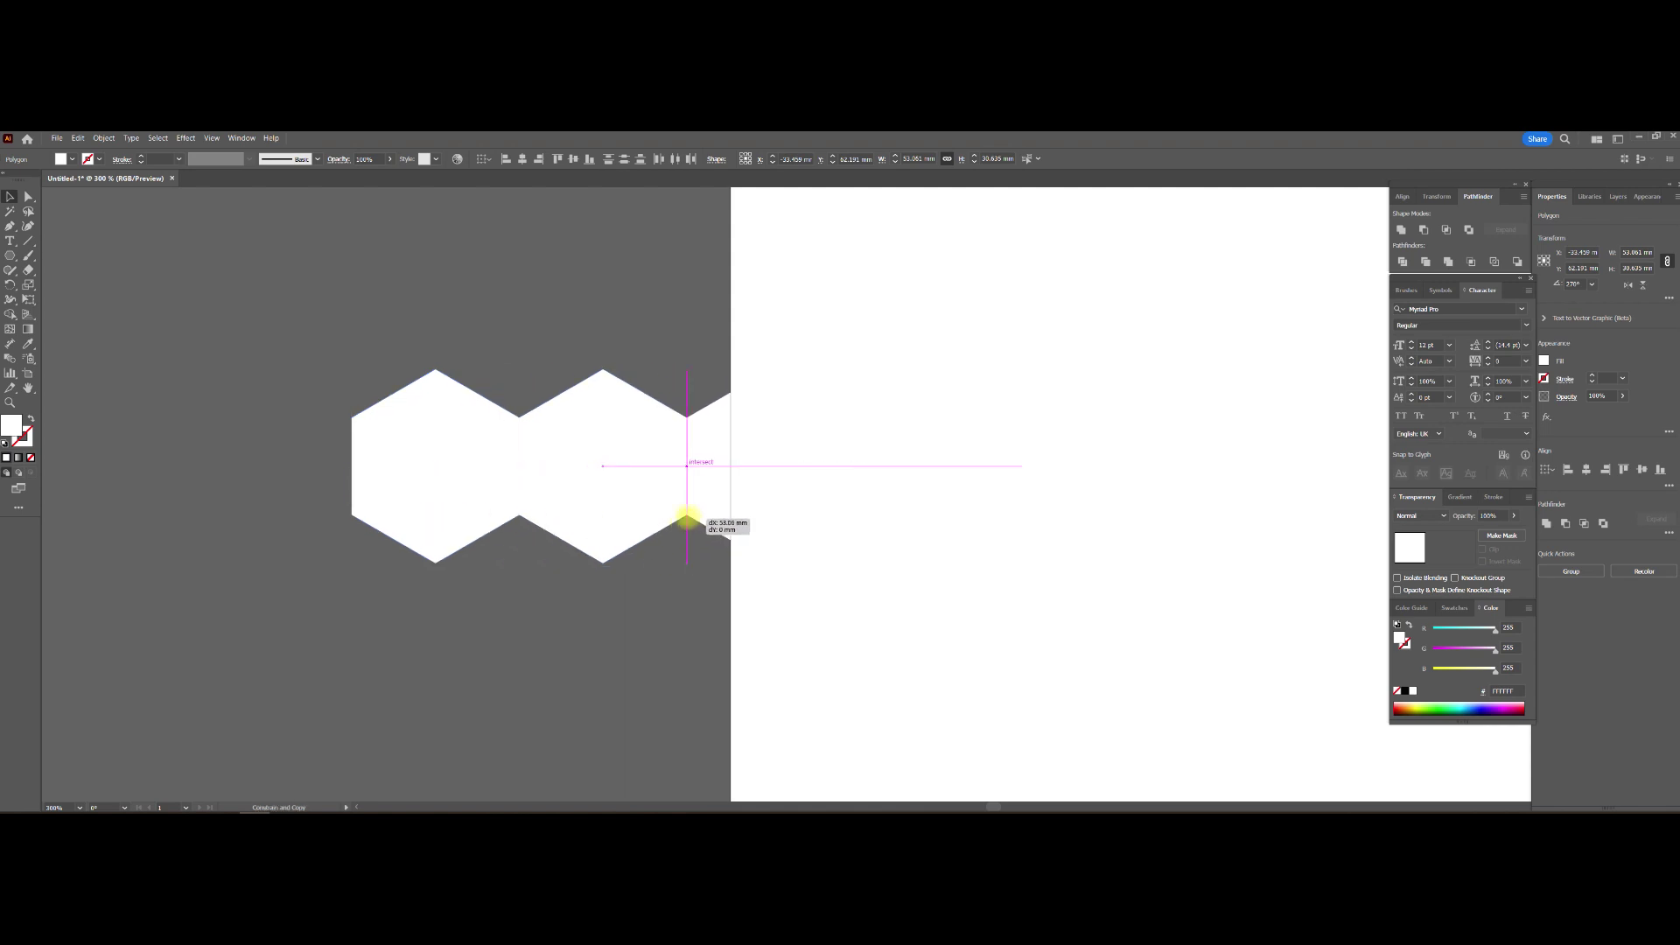
{"action": "scroll", "coordinate": [687, 522], "scroll_direction": "up", "scroll_amount": 4, "text": "alt"}
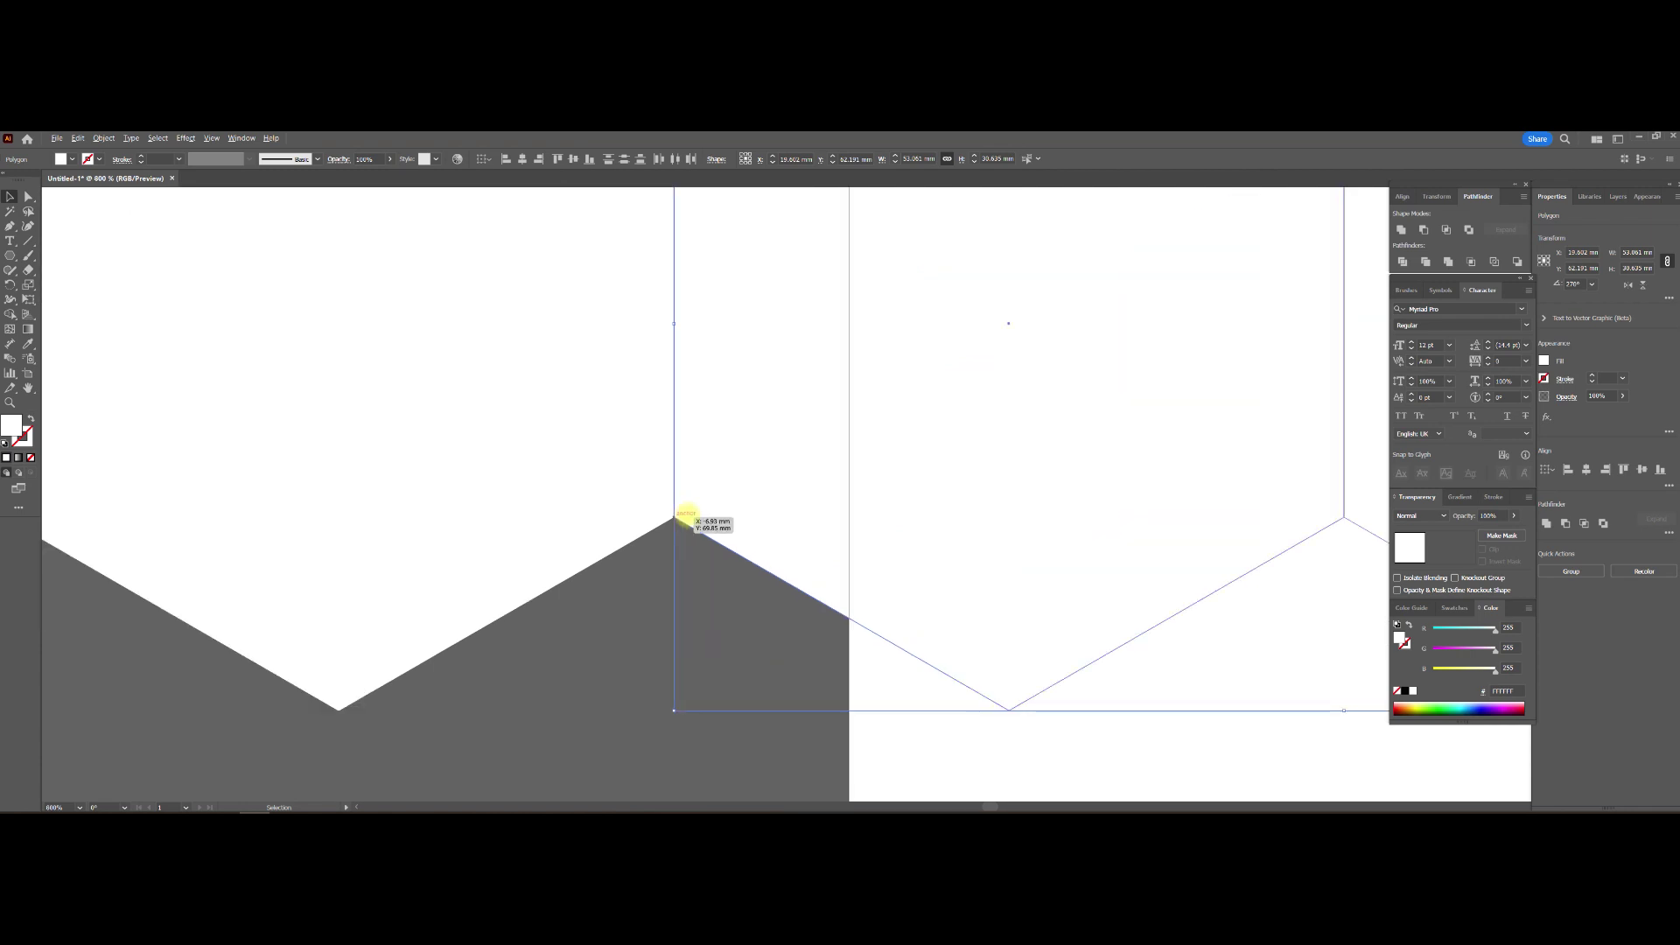
{"action": "key", "text": "ctrl+y"}
{"action": "key", "text": "ctrl+y"}
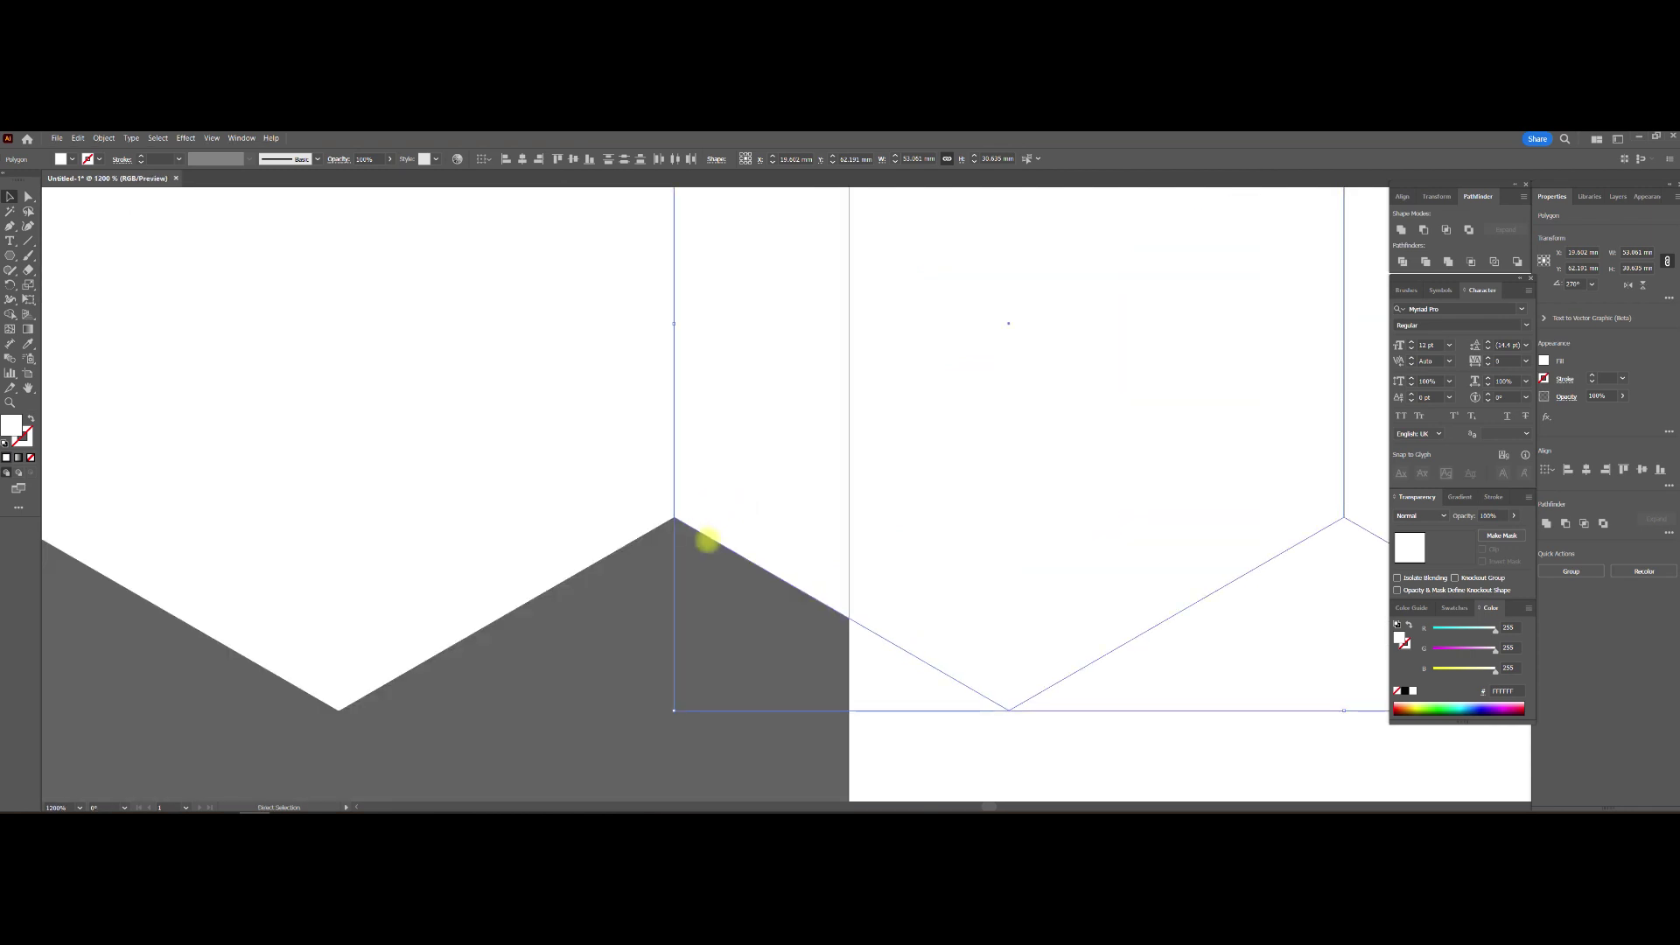
{"action": "scroll", "coordinate": [704, 525], "scroll_direction": "down", "scroll_amount": 2, "text": "alt"}
{"action": "scroll", "coordinate": [700, 547], "scroll_direction": "down", "scroll_amount": 2, "text": "alt"}
{"action": "left_click_drag", "start_coordinate": [825, 528], "coordinate": [576, 488]}
Repeat the copy with Ctrl+D to complete a row of eight, then select the row.
{"action": "key", "text": "ctrl+d"}
{"action": "key", "text": "ctrl+d"}
{"action": "scroll", "coordinate": [651, 501], "scroll_direction": "down", "scroll_amount": 1, "text": "alt"}
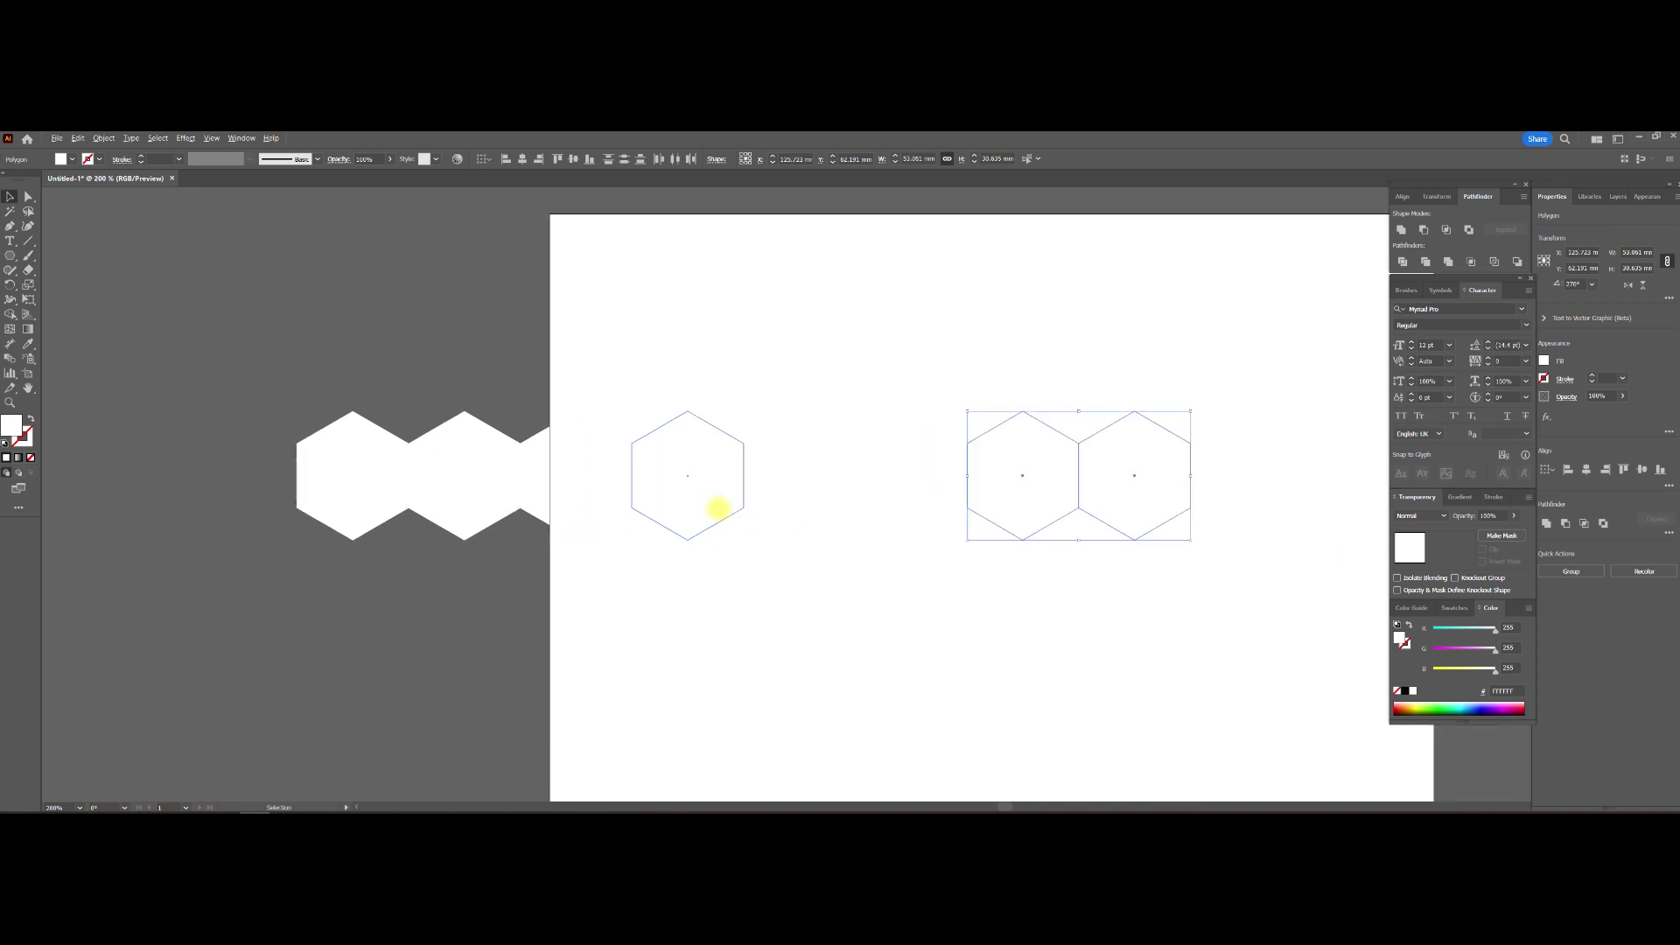
{"action": "scroll", "coordinate": [713, 507], "scroll_direction": "down", "scroll_amount": 1, "text": "alt"}
{"action": "left_click_drag", "start_coordinate": [382, 407], "coordinate": [1099, 575]}
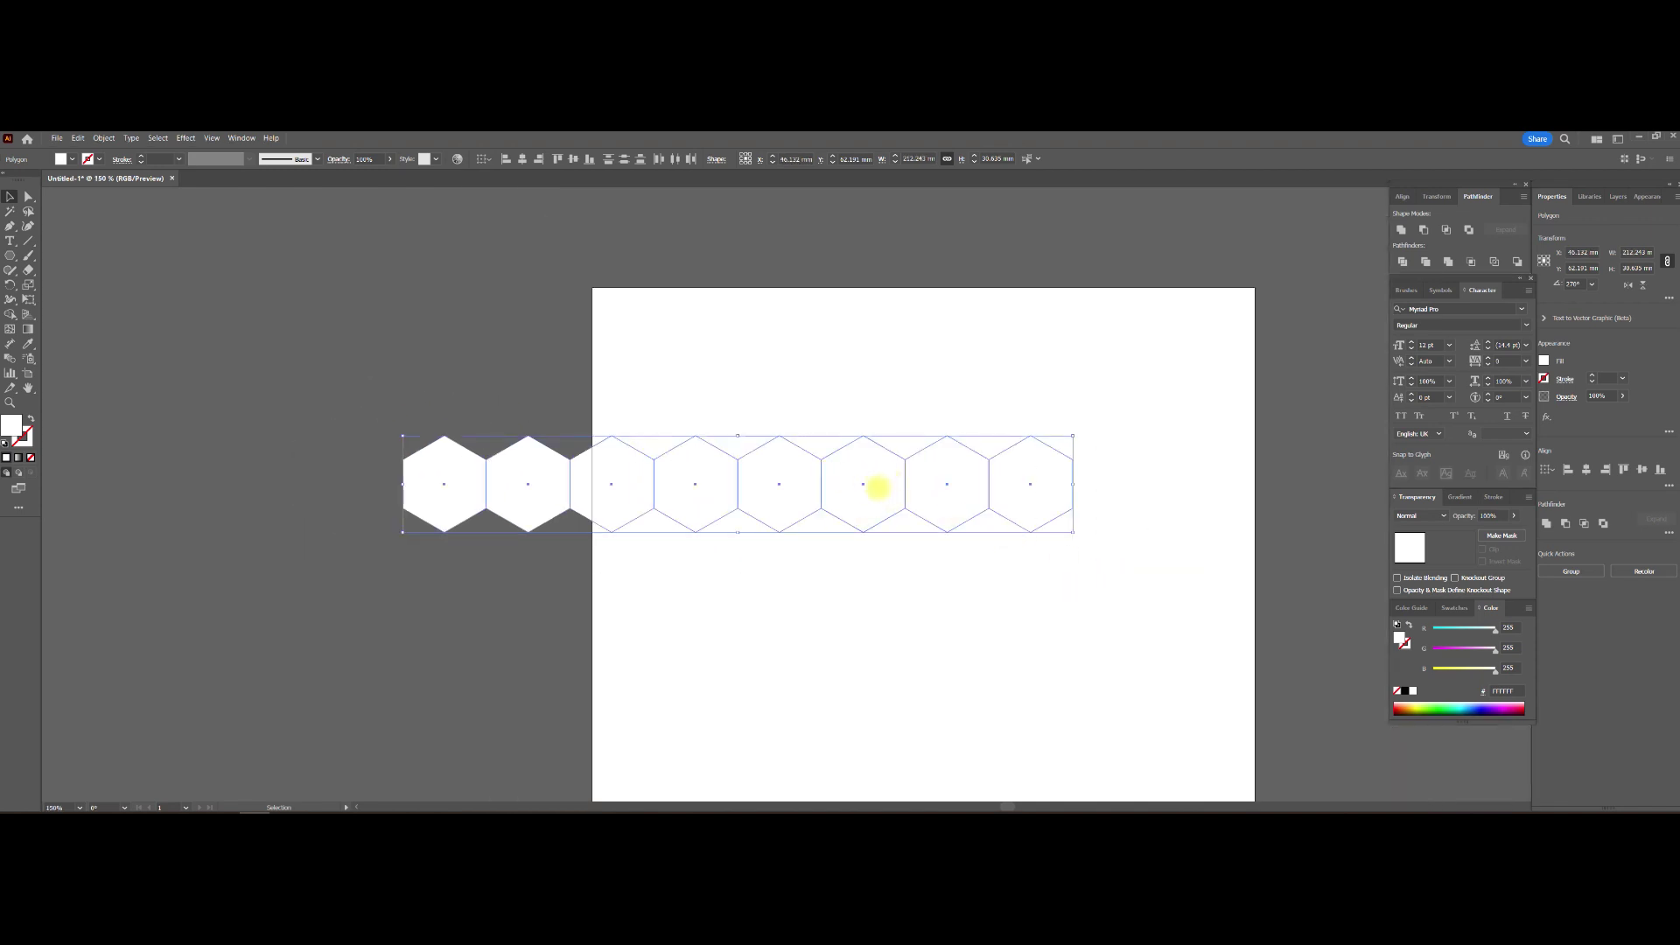
Move the eight-hexagon row left of the artboard and Alt-drag a half-offset copy beneath it.
{"action": "left_click_drag", "start_coordinate": [1077, 584], "coordinate": [469, 574]}
{"action": "left_click_drag", "start_coordinate": [477, 472], "coordinate": [749, 356]}
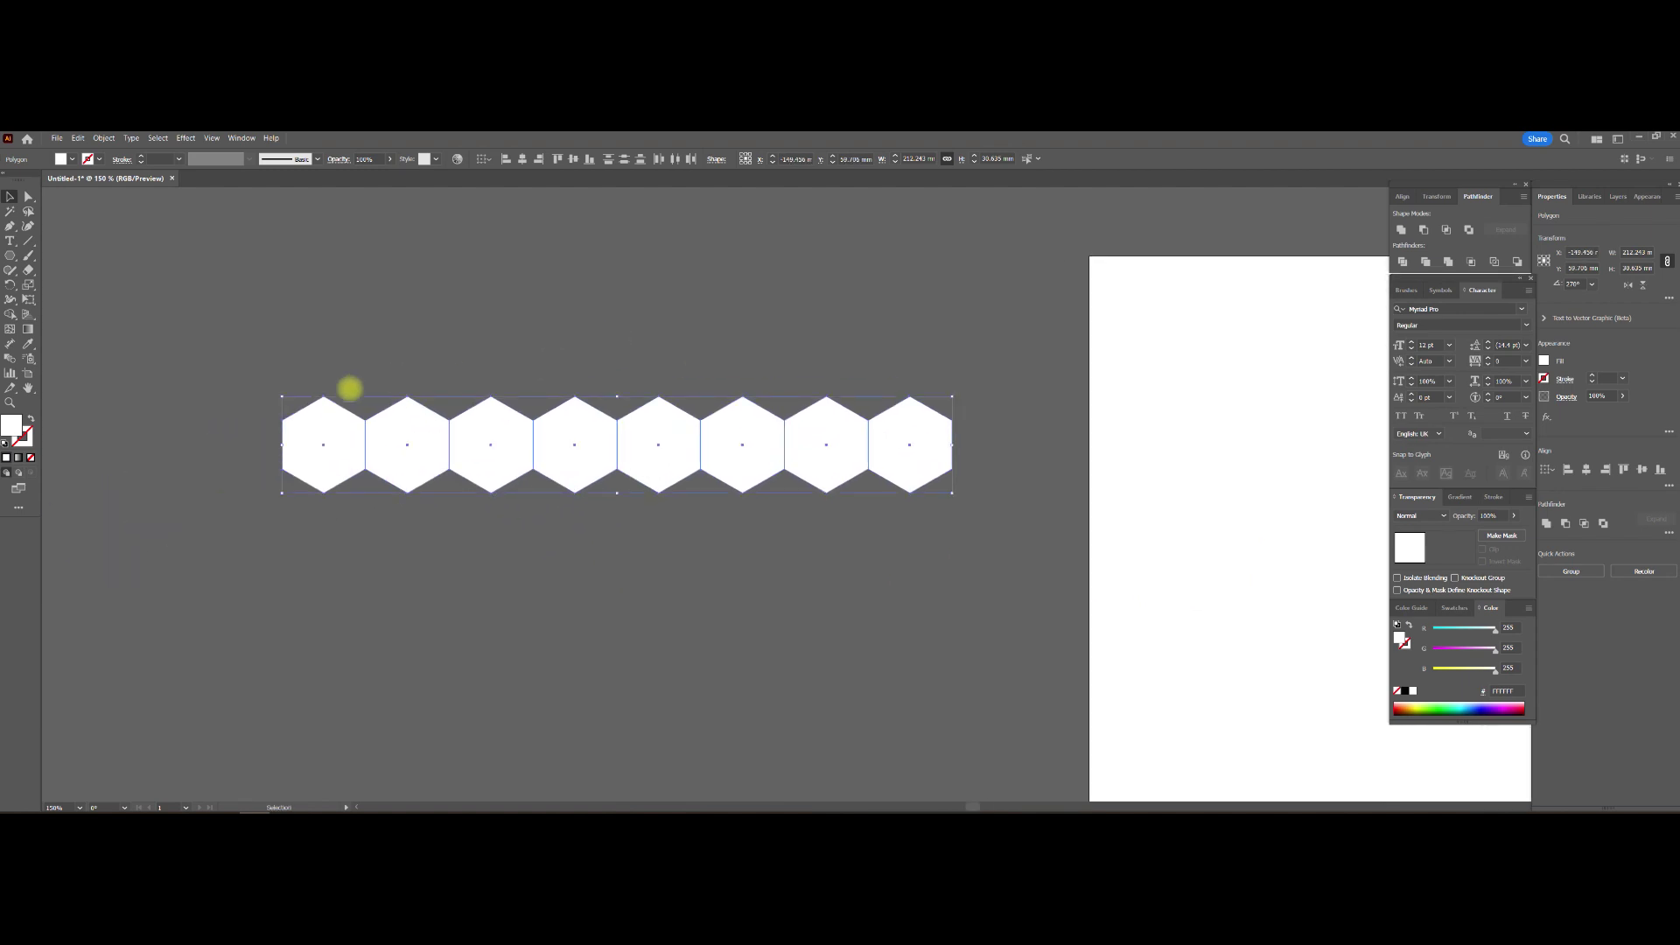
{"action": "scroll", "coordinate": [346, 390], "scroll_direction": "up", "scroll_amount": 1, "text": "alt"}
{"action": "scroll", "coordinate": [328, 389], "scroll_direction": "up", "scroll_amount": 1, "text": "alt"}
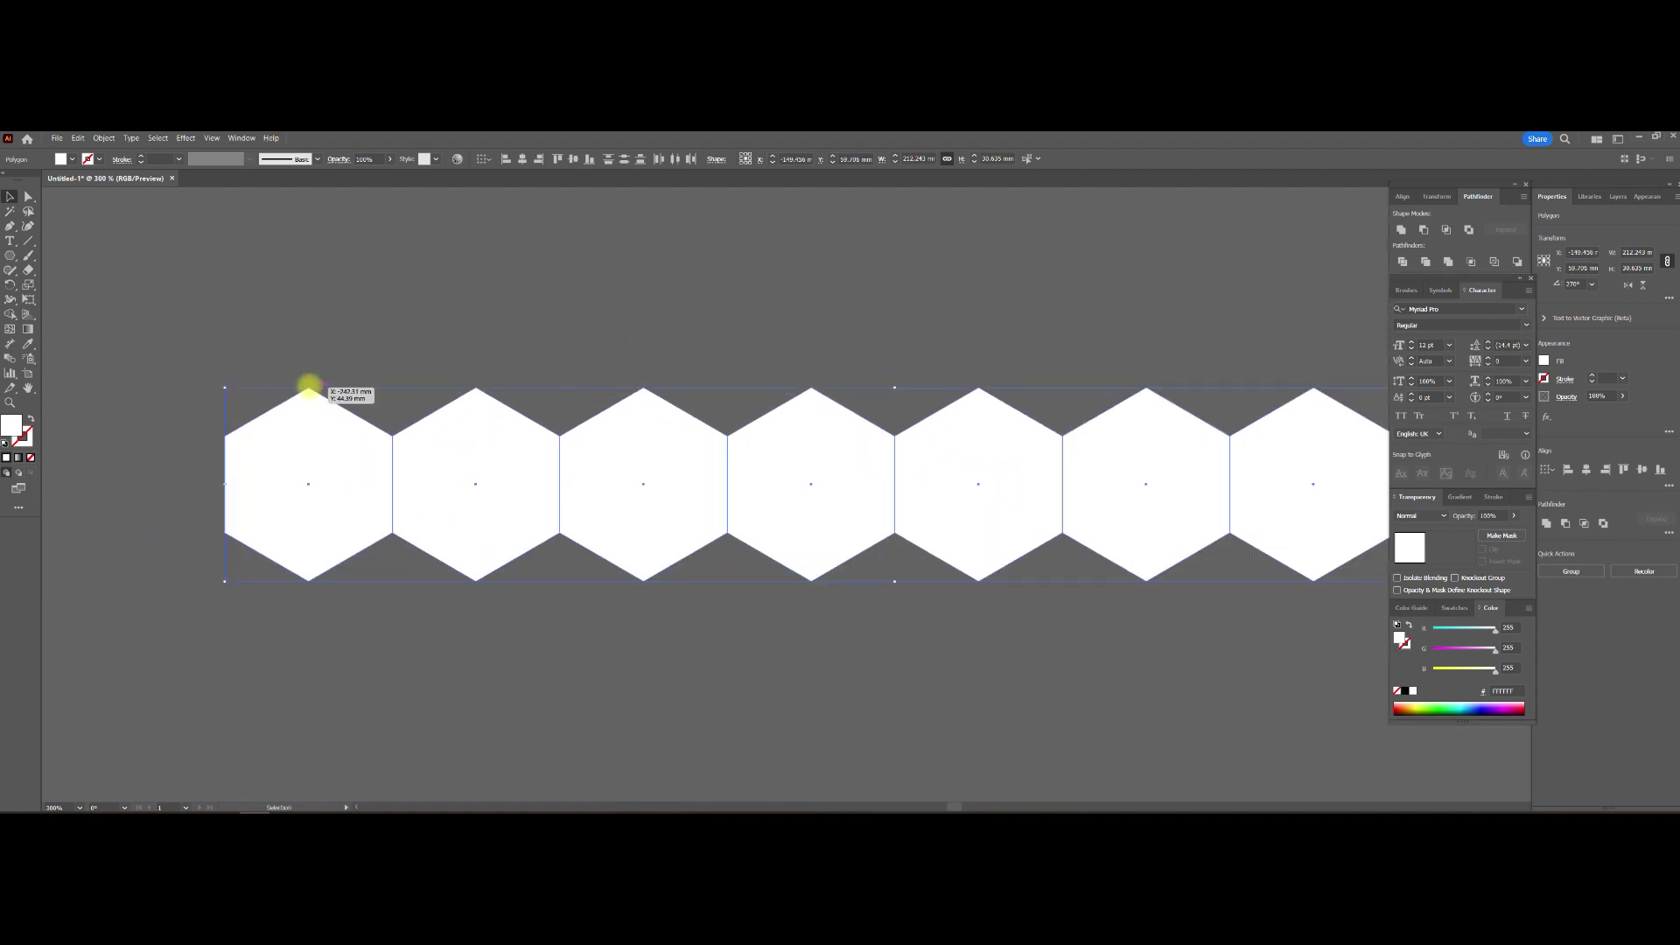
{"action": "left_click_drag", "start_coordinate": [309, 386], "coordinate": [391, 535]}
{"action": "scroll", "coordinate": [411, 525], "scroll_direction": "down", "scroll_amount": 2, "text": "alt"}
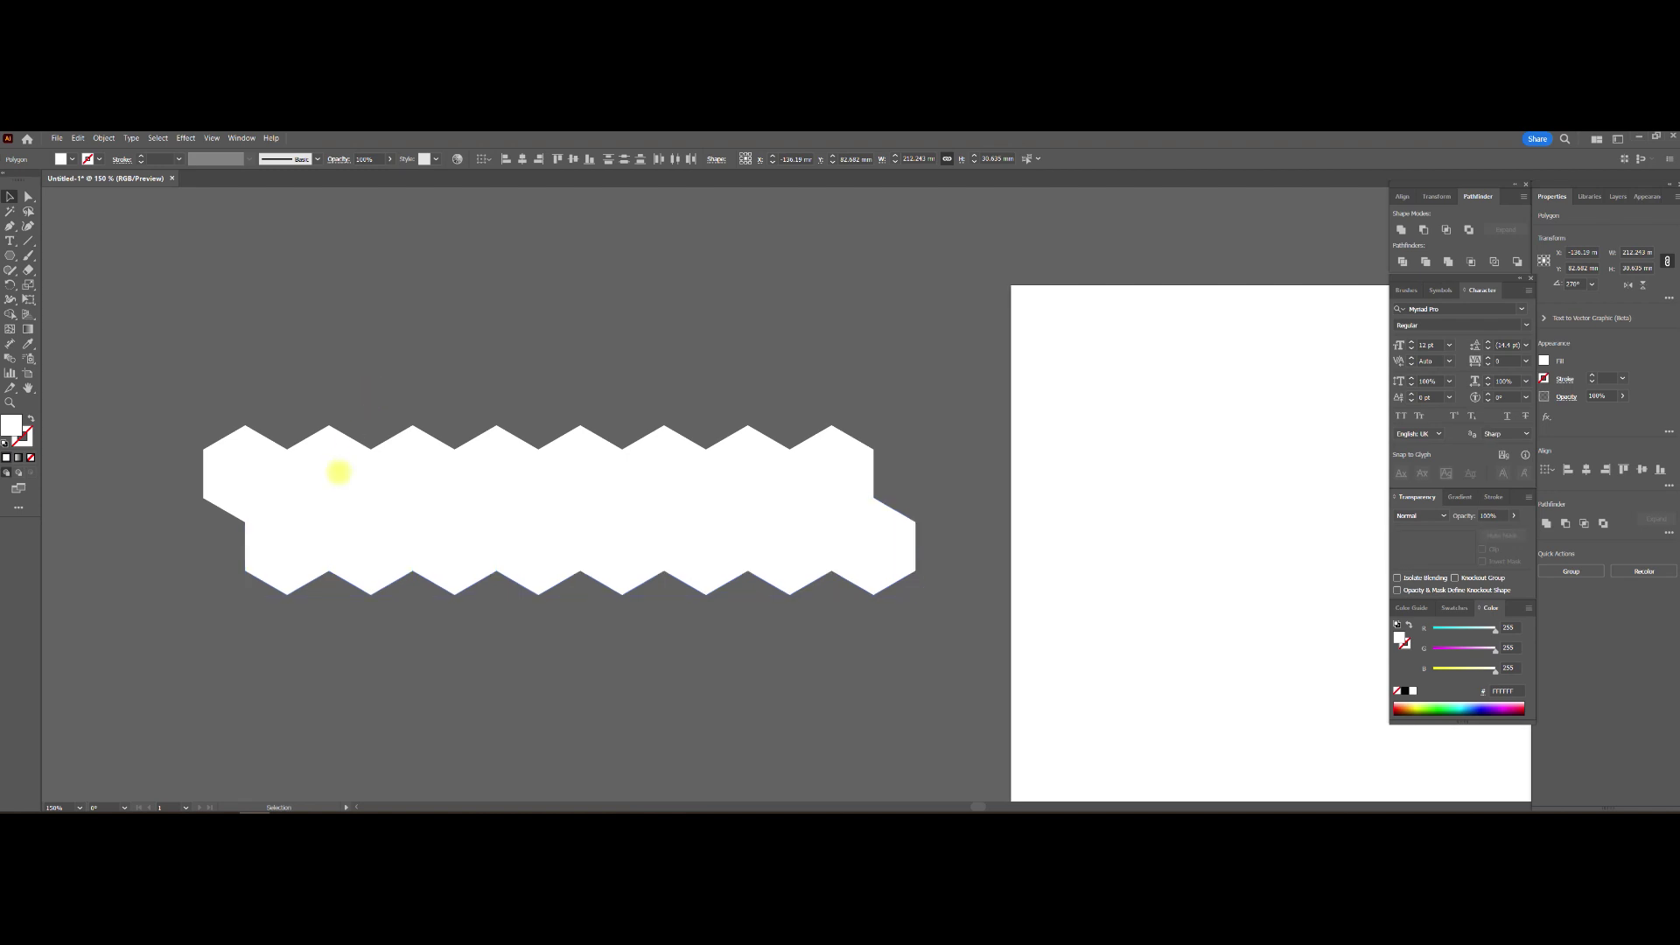
Fill four alternating top-row hexagons black, then select all hexagons in both rows.
{"action": "left_click", "coordinate": [338, 472]}
{"action": "left_click", "coordinate": [496, 473], "text": "shift"}
{"action": "left_click", "coordinate": [663, 473], "text": "shift"}
{"action": "left_click", "coordinate": [827, 472], "text": "shift"}
{"action": "left_click", "coordinate": [1404, 690]}
{"action": "left_click", "coordinate": [743, 371]}
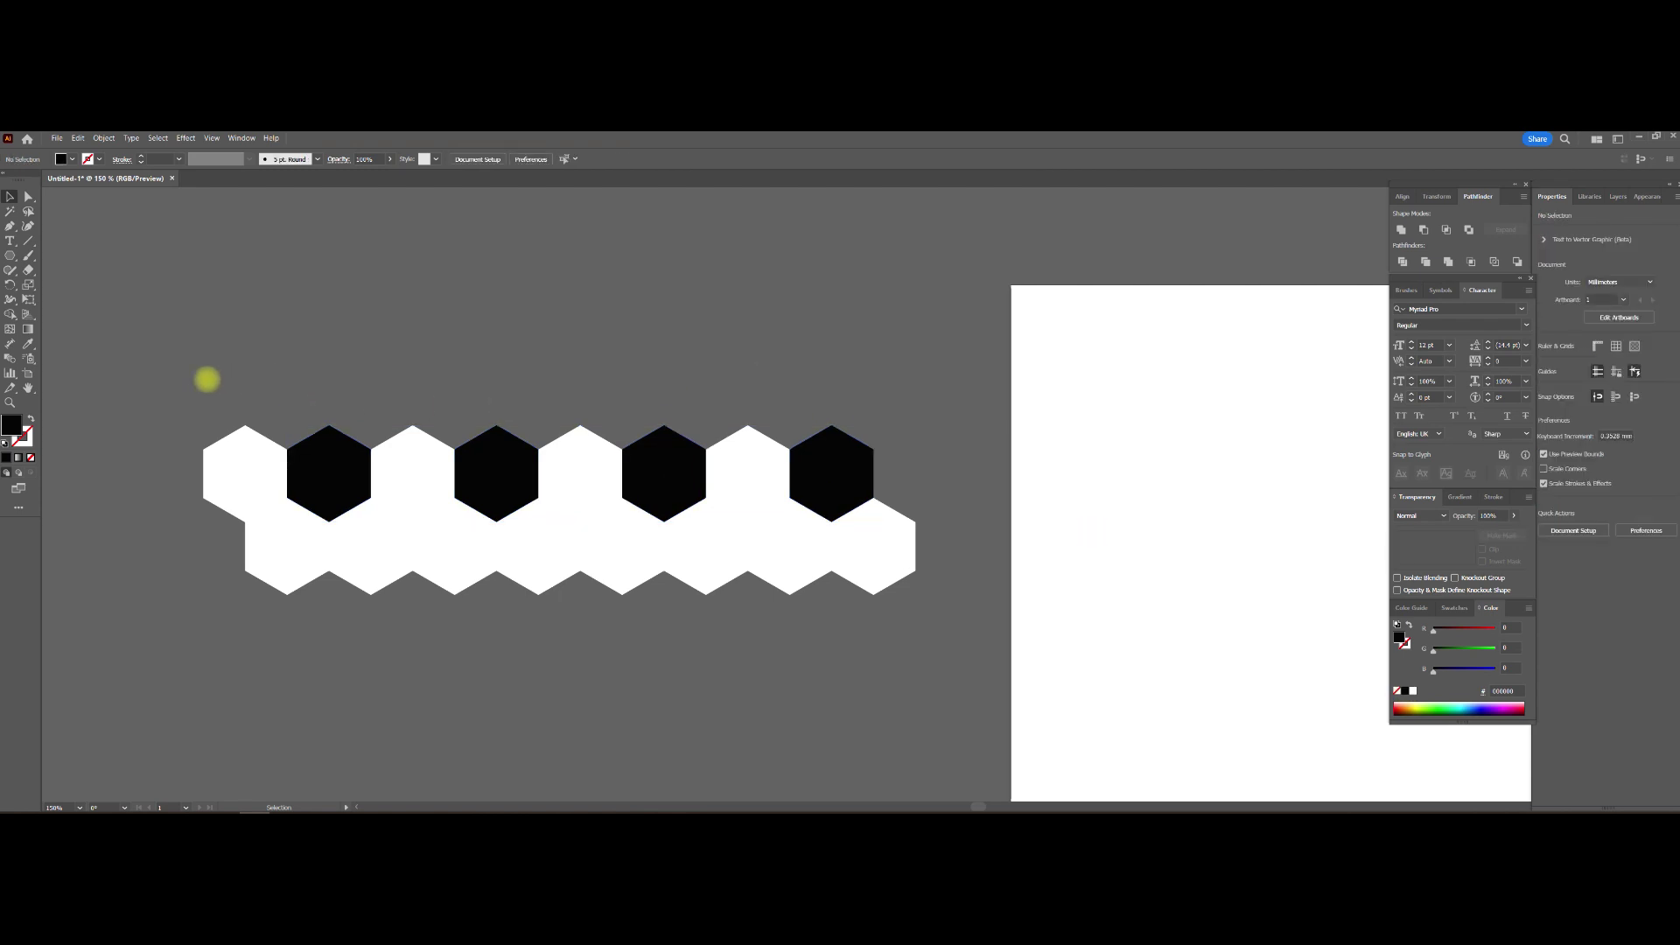
{"action": "key", "text": "ctrl+a"}
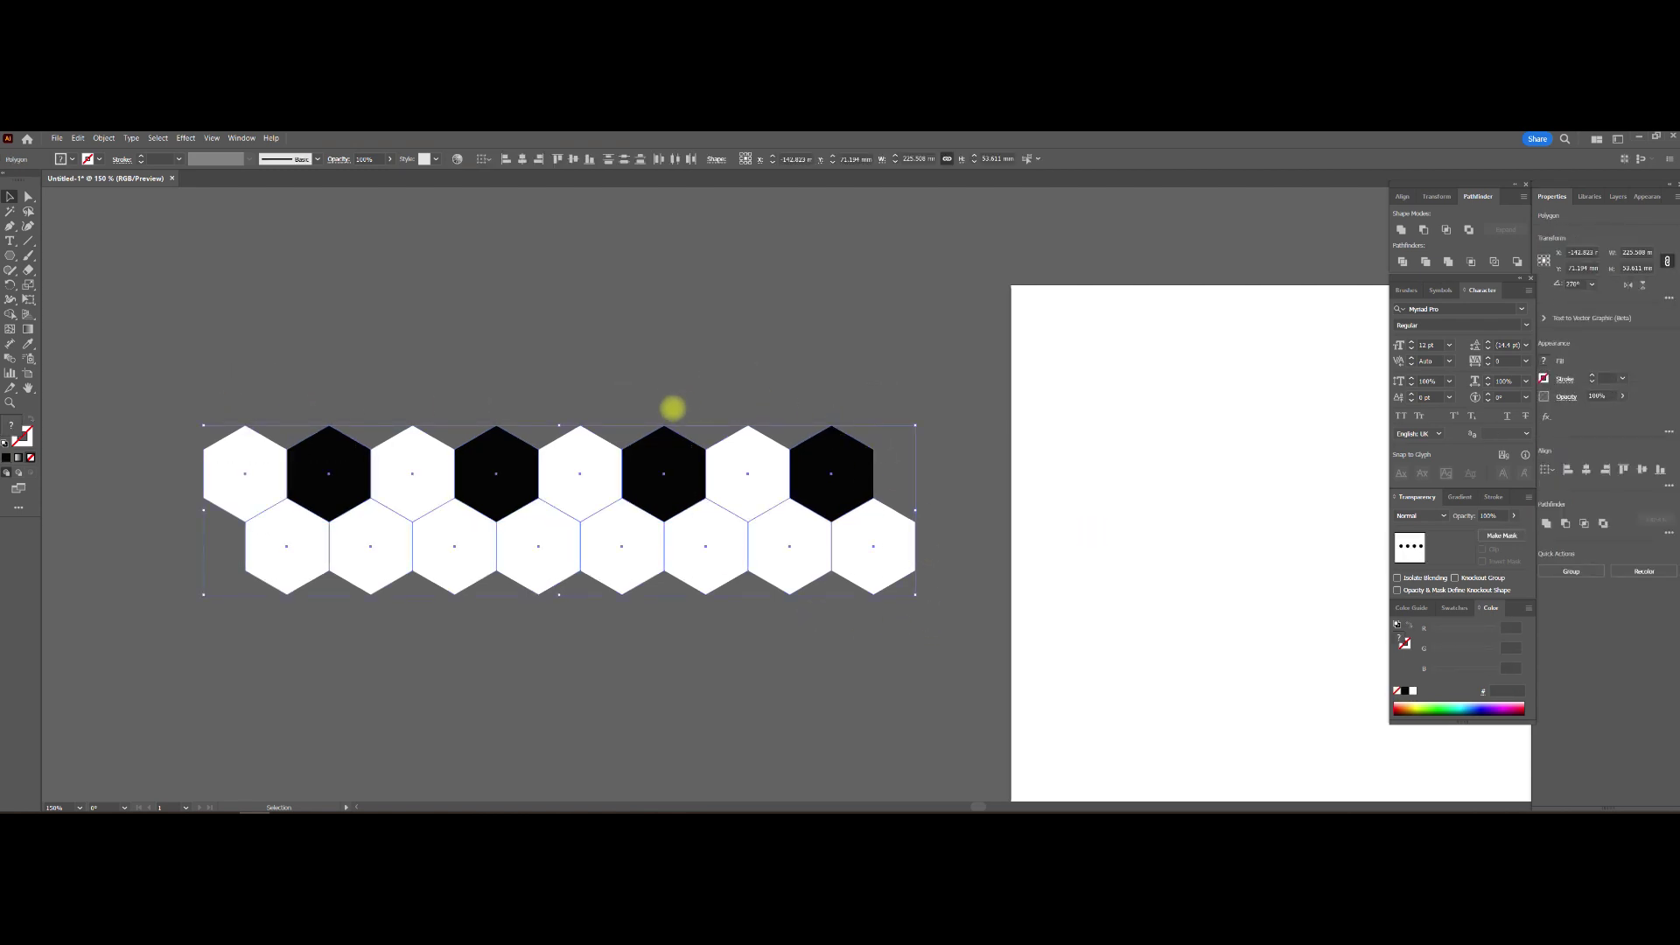
Copy the two rows interlocking underneath and repeat with Ctrl+D to reach six rows.
{"action": "scroll", "coordinate": [664, 424], "scroll_direction": "up", "scroll_amount": 2, "text": "alt"}
{"action": "scroll", "coordinate": [664, 424], "scroll_direction": "up", "scroll_amount": 3, "text": "alt"}
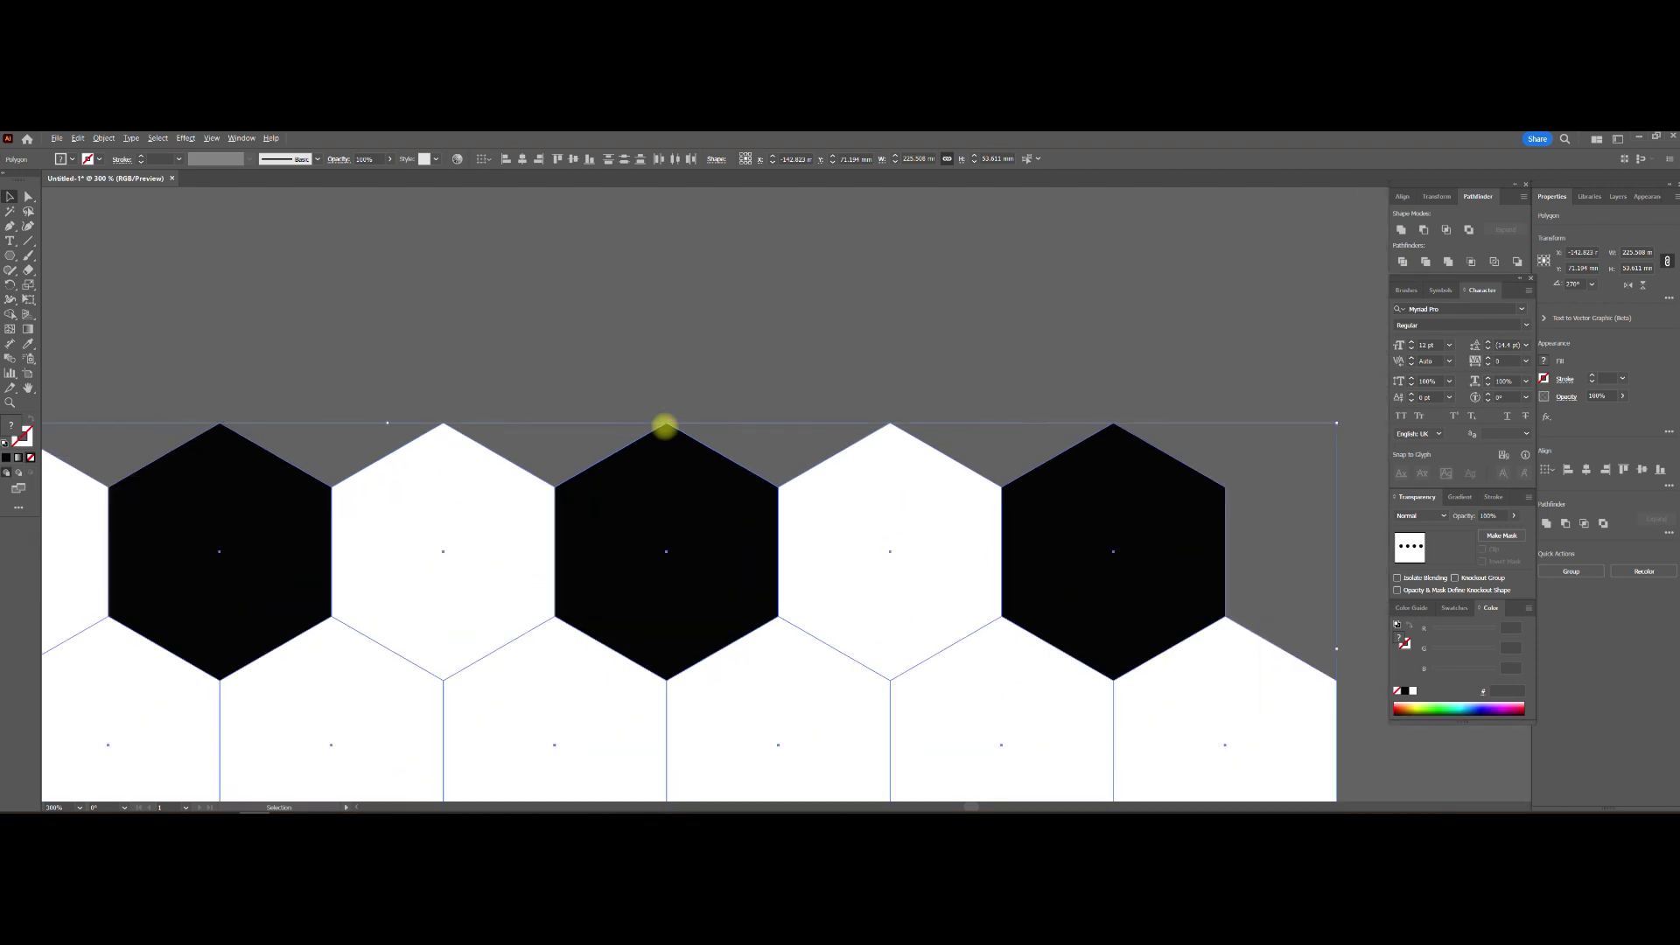
{"action": "mouse_move", "coordinate": [705, 273]}
{"action": "left_mouse_down"}
{"action": "mouse_move", "coordinate": [682, 254]}
{"action": "mouse_move", "coordinate": [651, 647]}
{"action": "left_mouse_up"}
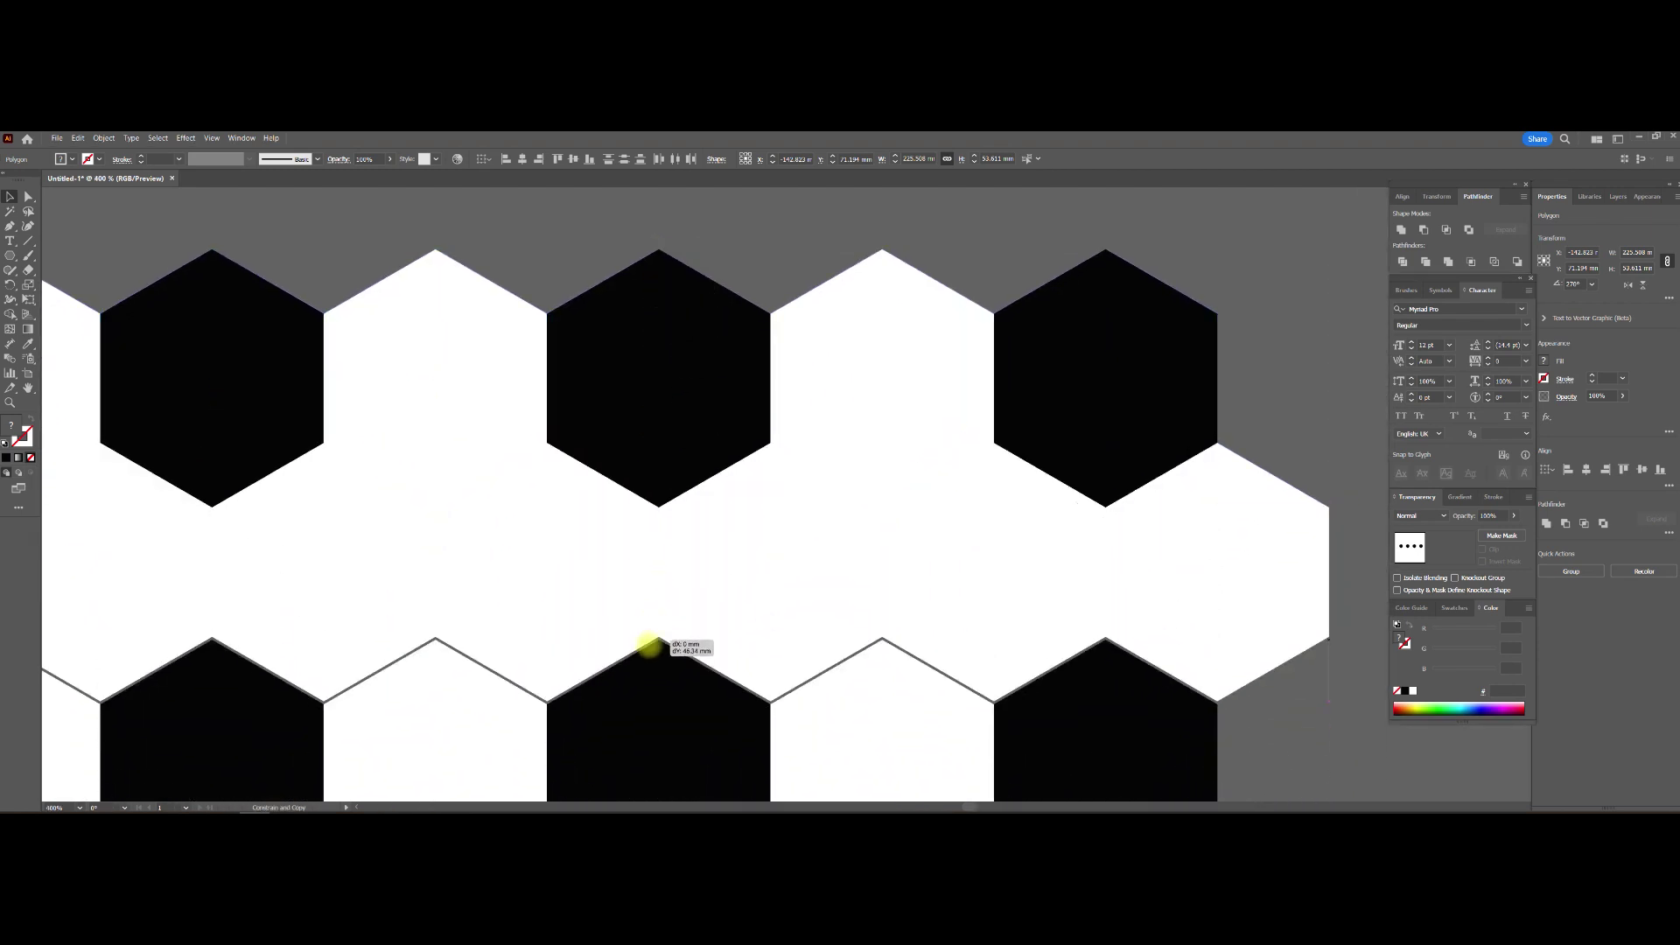
{"action": "left_click_drag", "start_coordinate": [652, 647], "coordinate": [659, 632]}
{"action": "scroll", "coordinate": [700, 608], "scroll_direction": "down", "scroll_amount": 3}
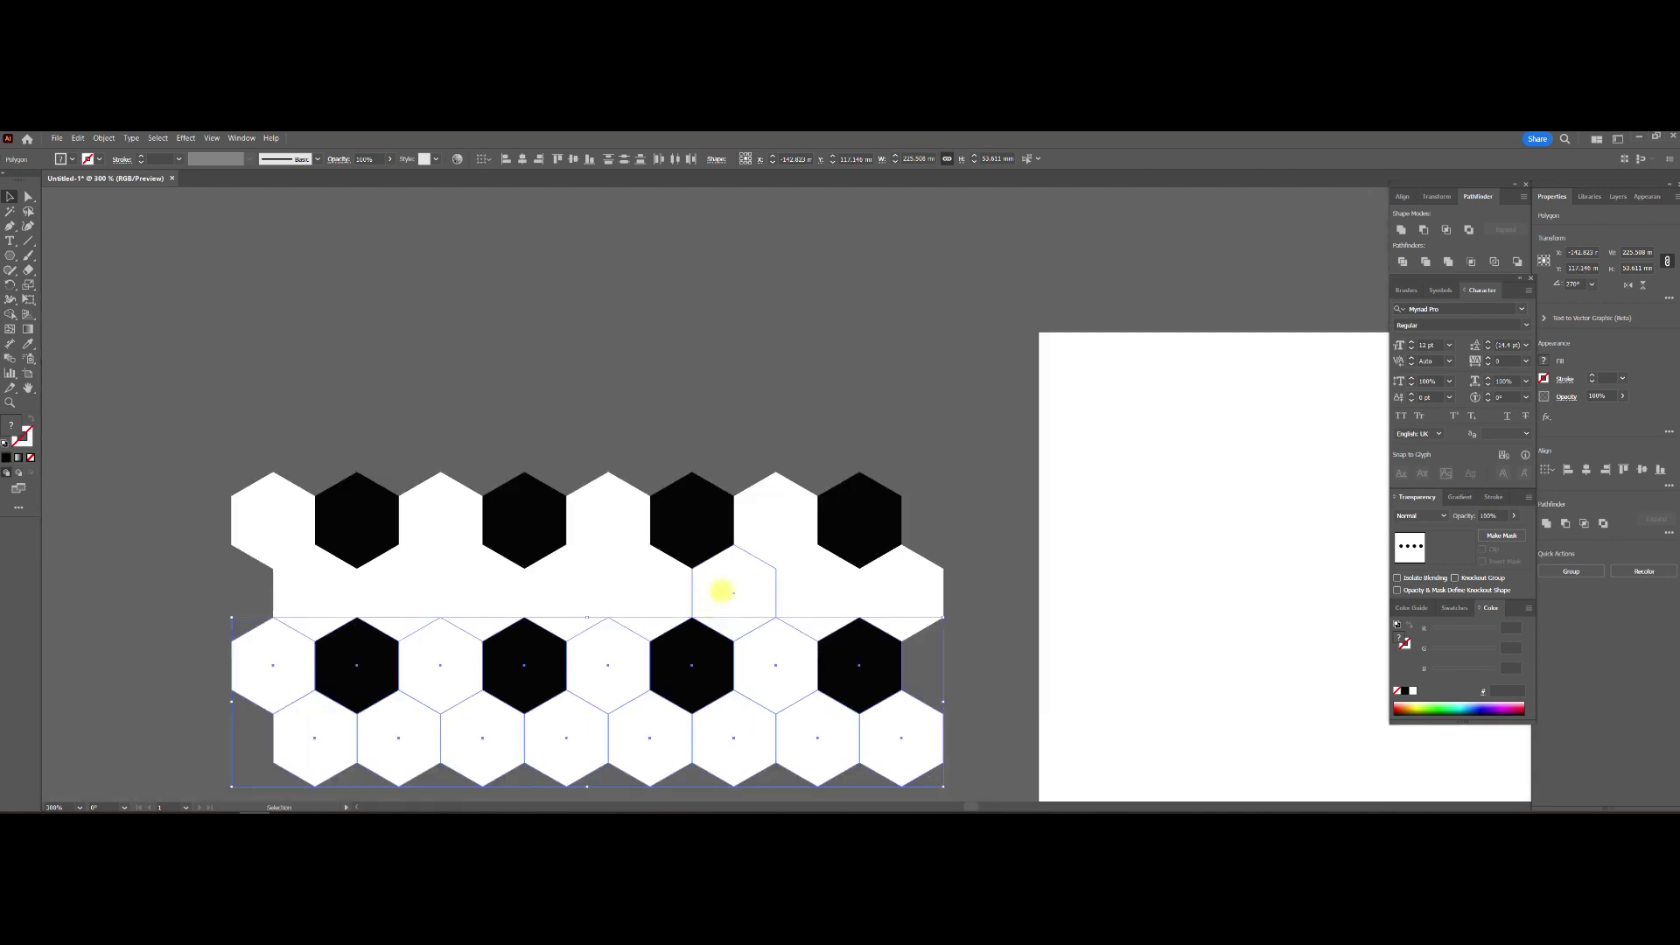
{"action": "scroll", "coordinate": [794, 350], "scroll_direction": "down", "scroll_amount": 3}
{"action": "key", "text": "ctrl+d"}
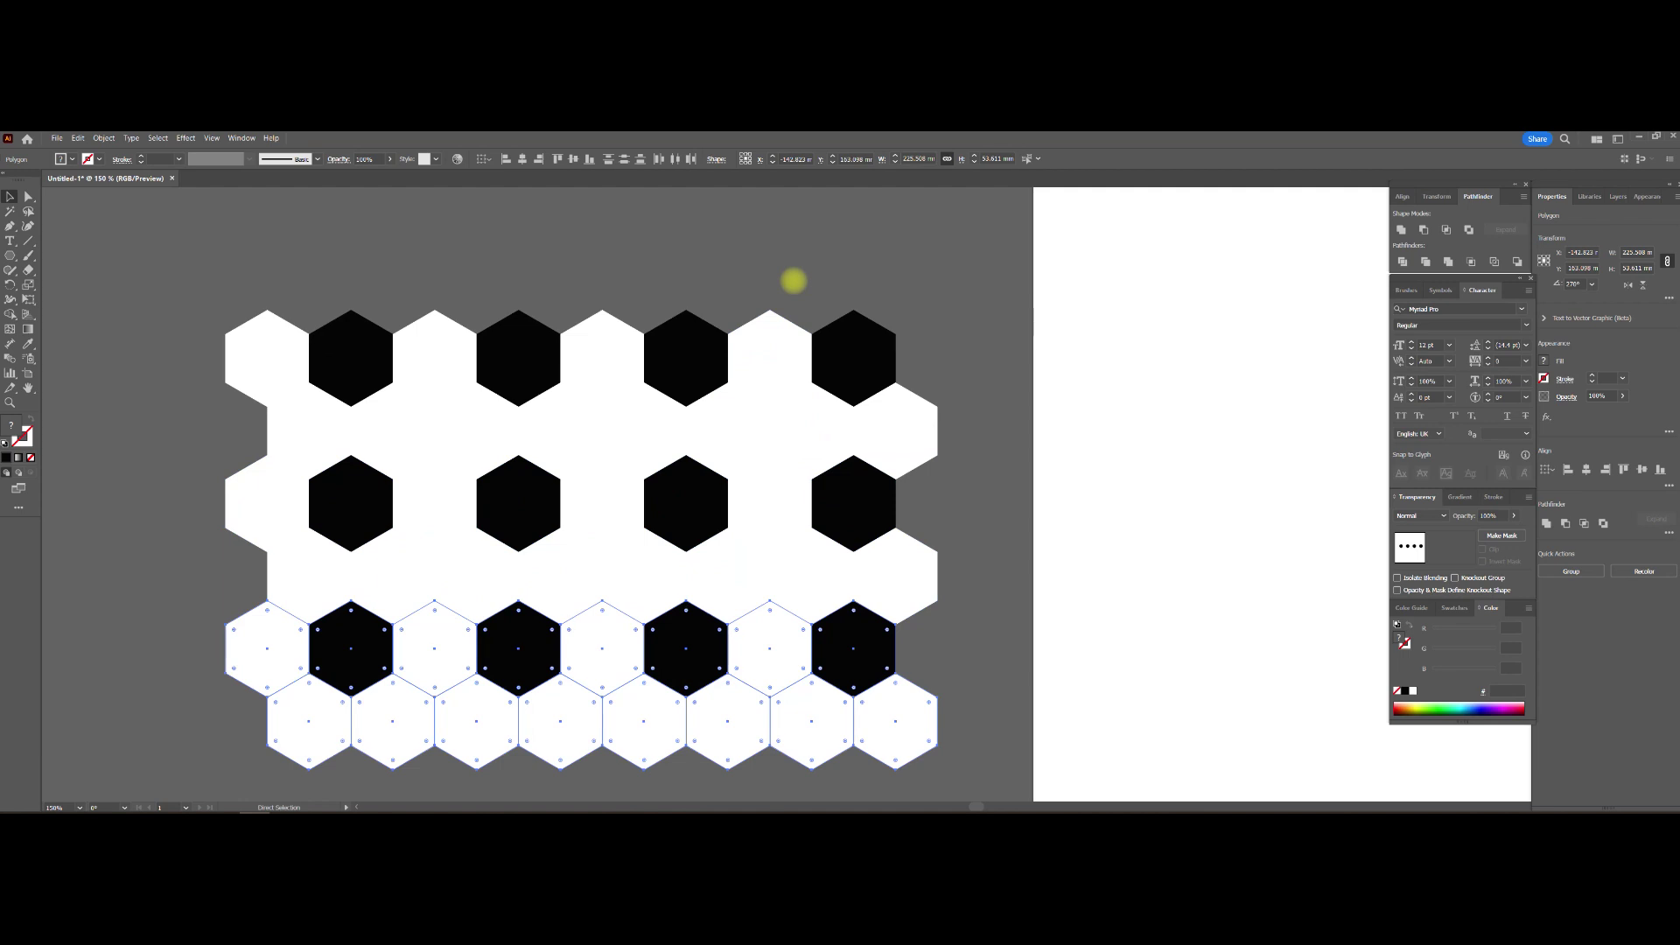
Give every hexagon a black outline and select the entire hexagon grid.
{"action": "left_click", "coordinate": [8, 194]}
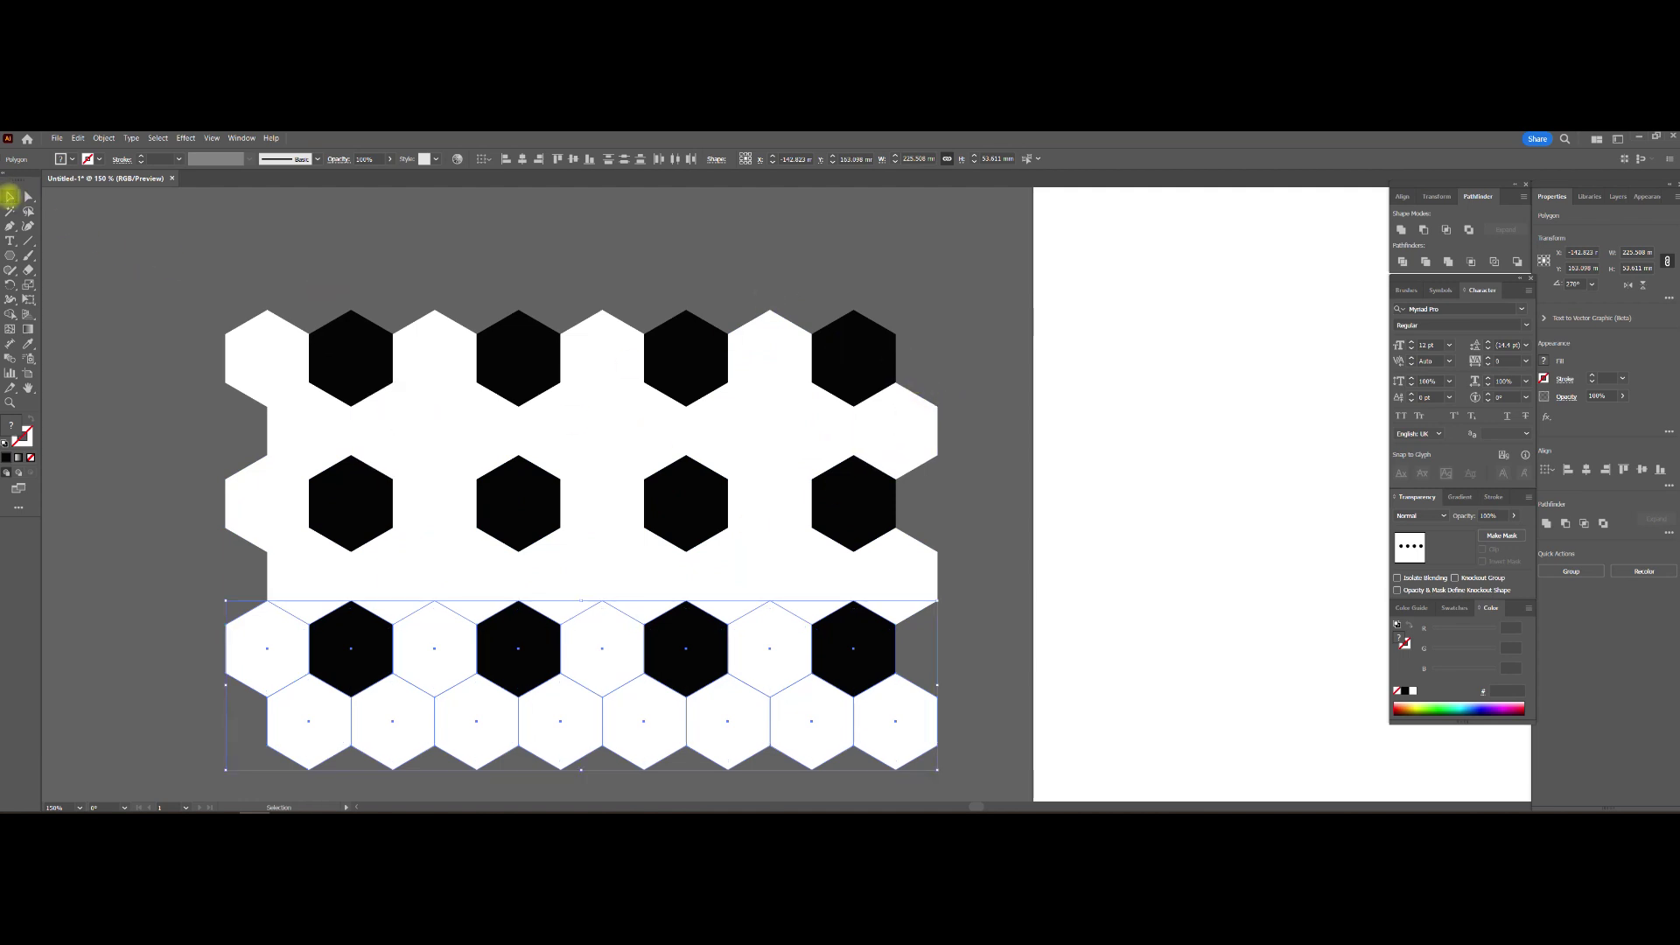
{"action": "left_click", "coordinate": [265, 232]}
{"action": "scroll", "coordinate": [263, 267], "scroll_direction": "down", "scroll_amount": 1}
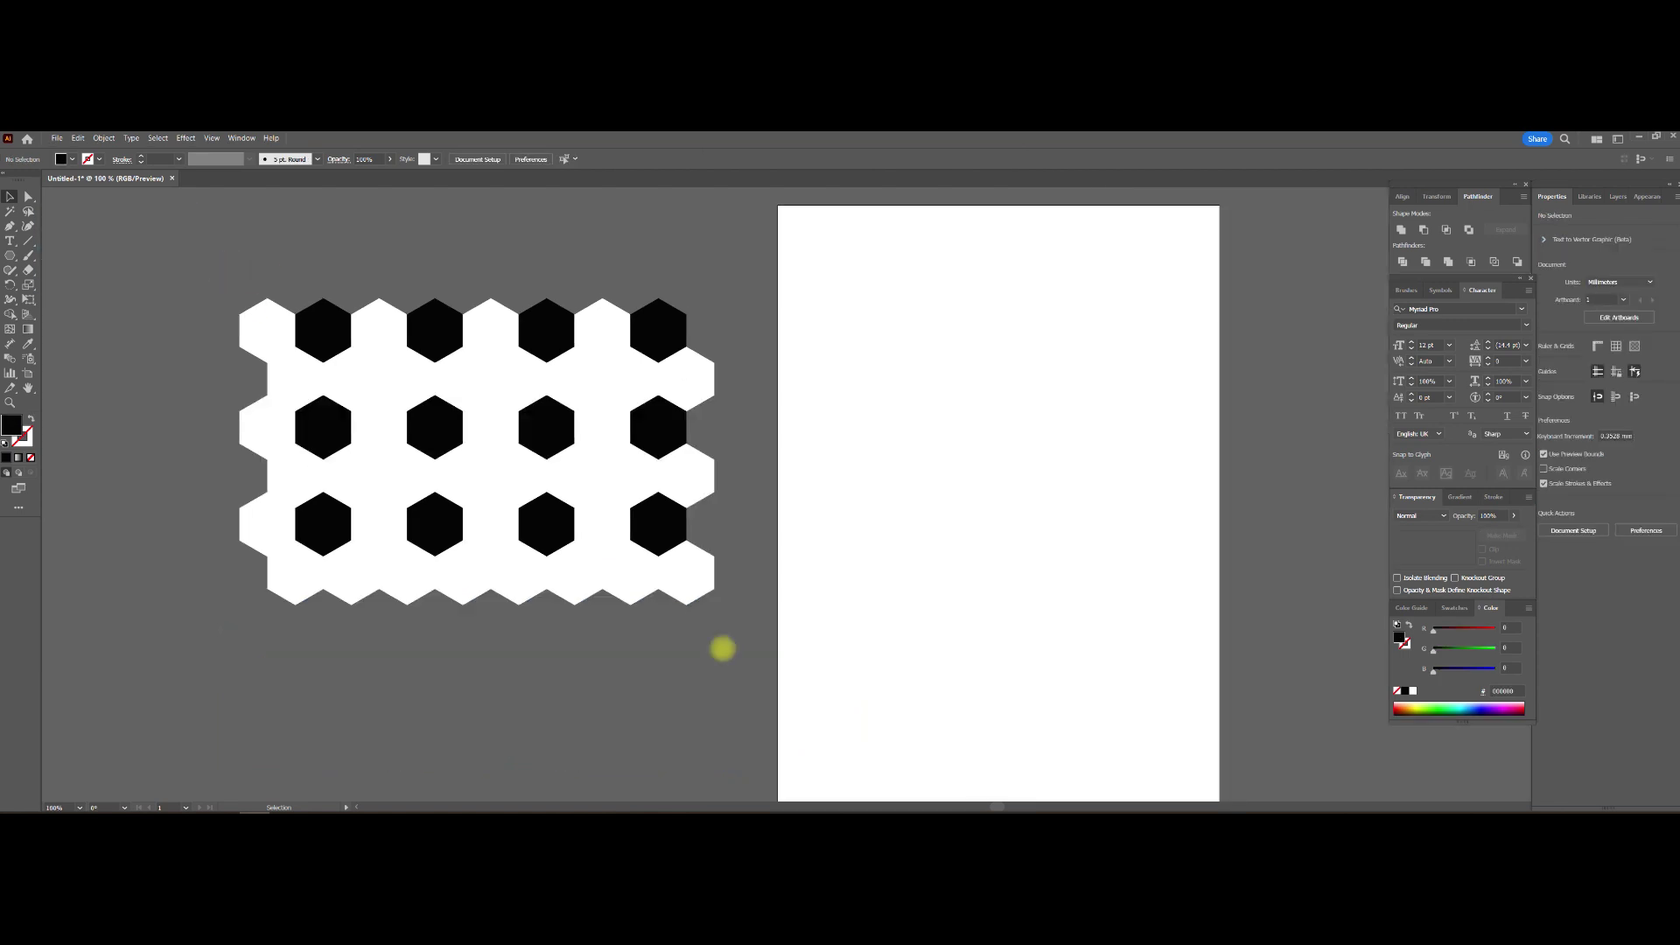
{"action": "key", "text": "ctrl+a"}
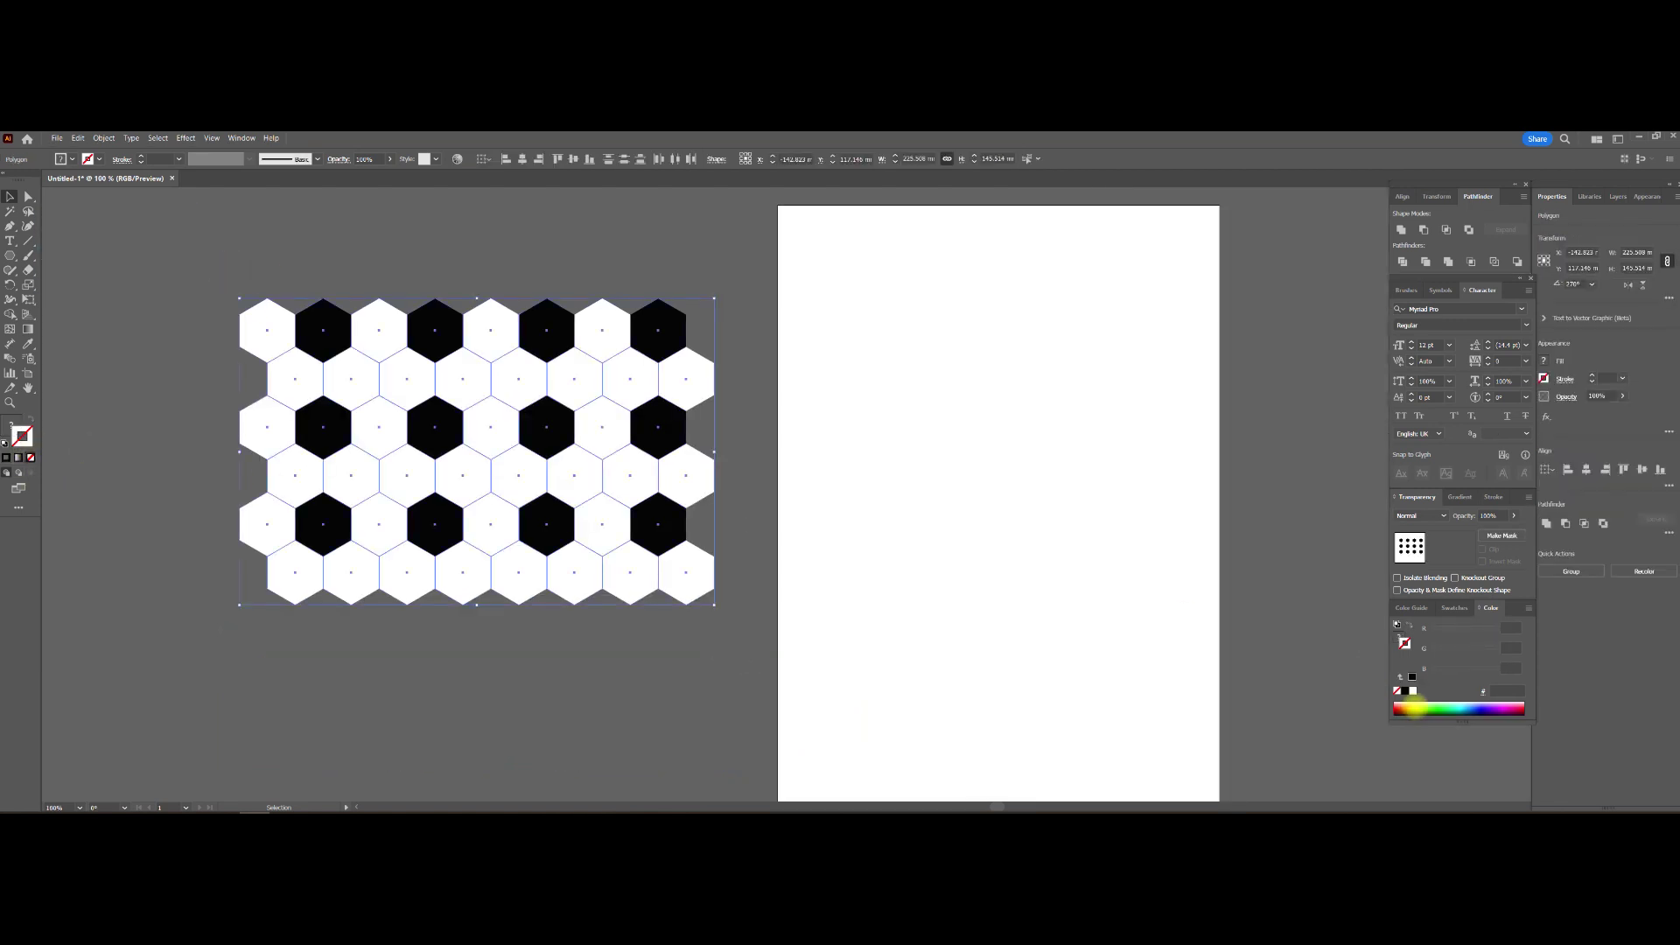
{"action": "left_click", "coordinate": [641, 683]}
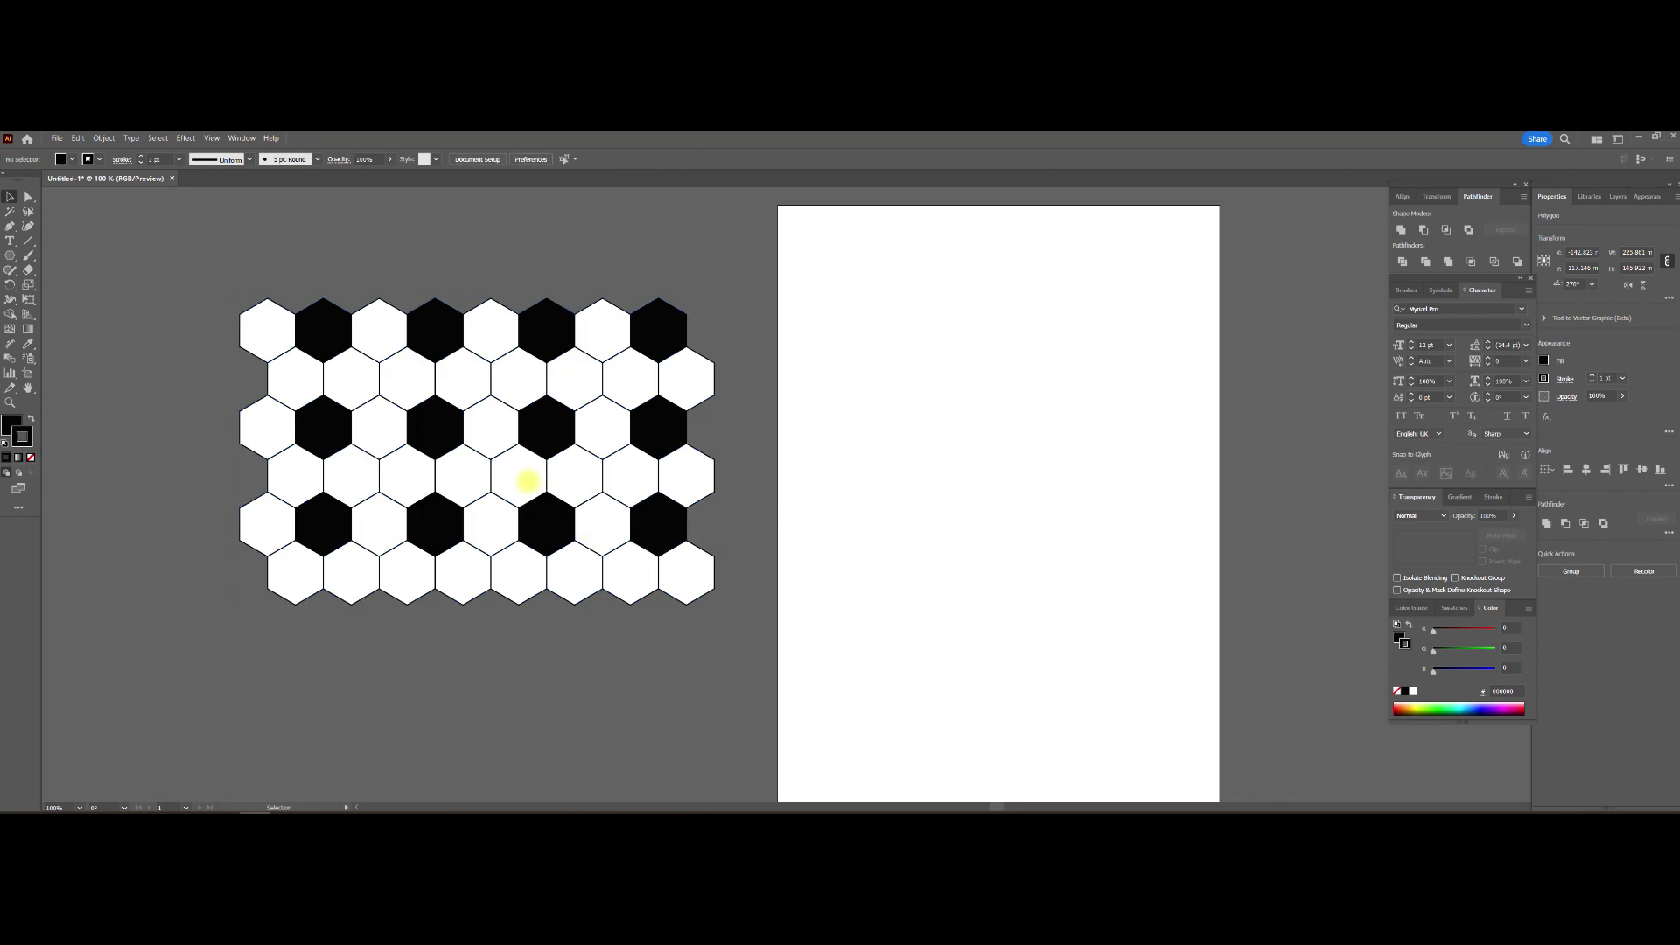
{"action": "scroll", "coordinate": [526, 481], "scroll_direction": "up", "scroll_amount": 1}
{"action": "scroll", "coordinate": [525, 481], "scroll_direction": "up", "scroll_amount": 1}
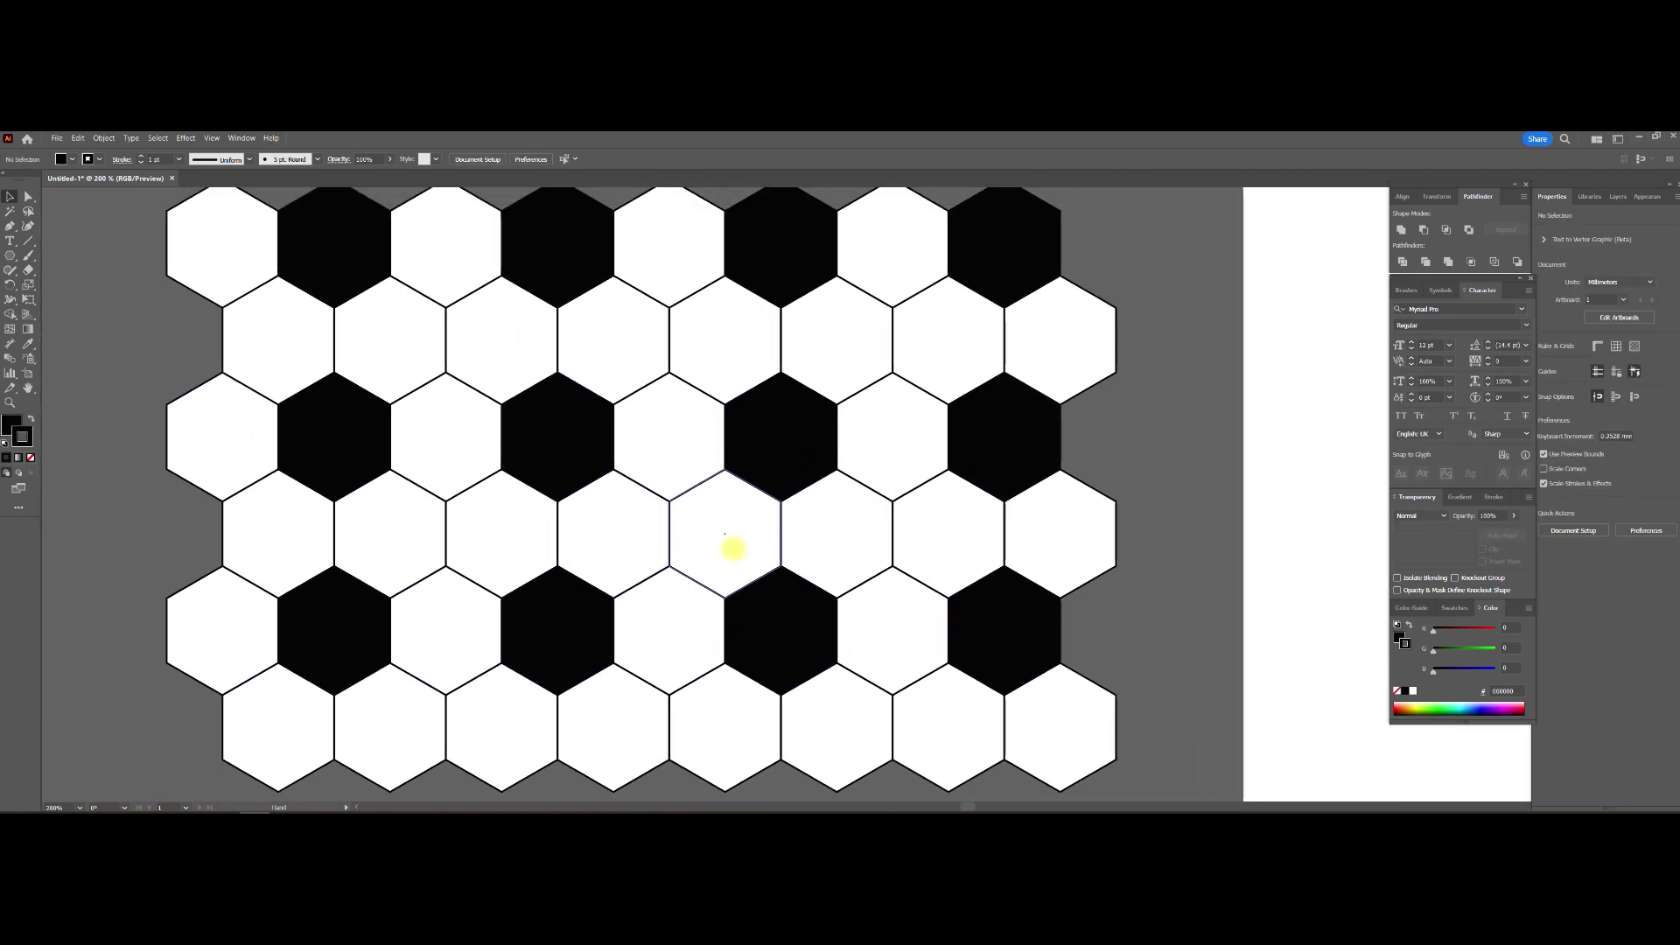
{"action": "scroll", "coordinate": [620, 535], "scroll_direction": "down", "scroll_amount": 1}
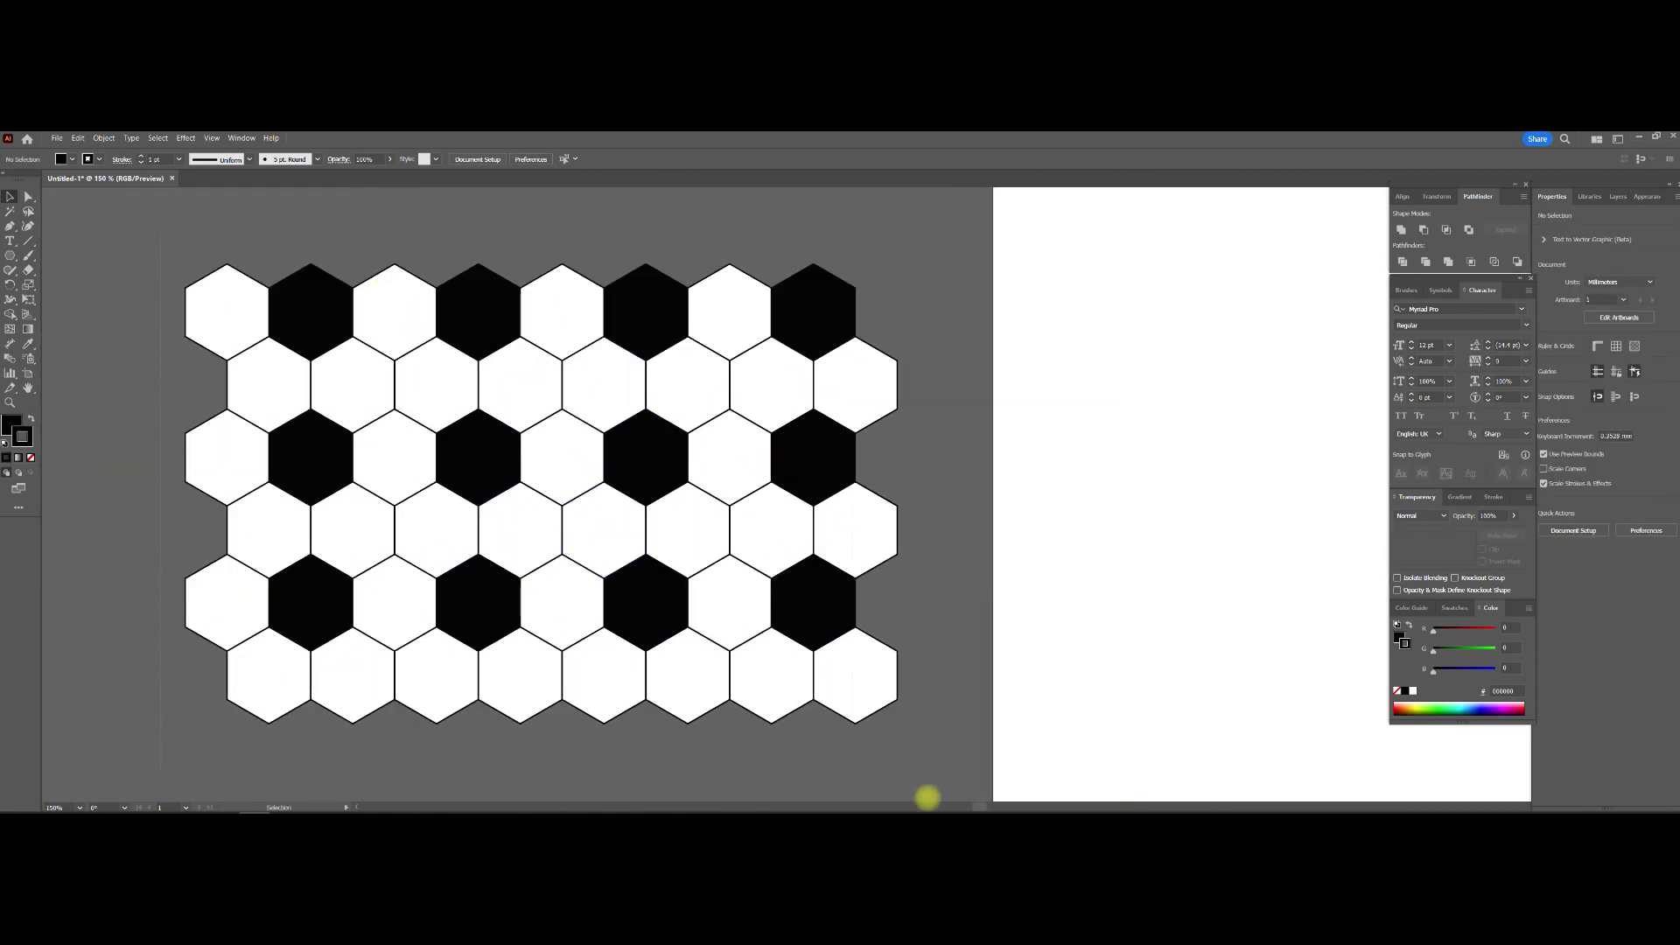
{"action": "left_click_drag", "start_coordinate": [199, 233], "coordinate": [927, 795]}
{"action": "right_click", "coordinate": [674, 538]}
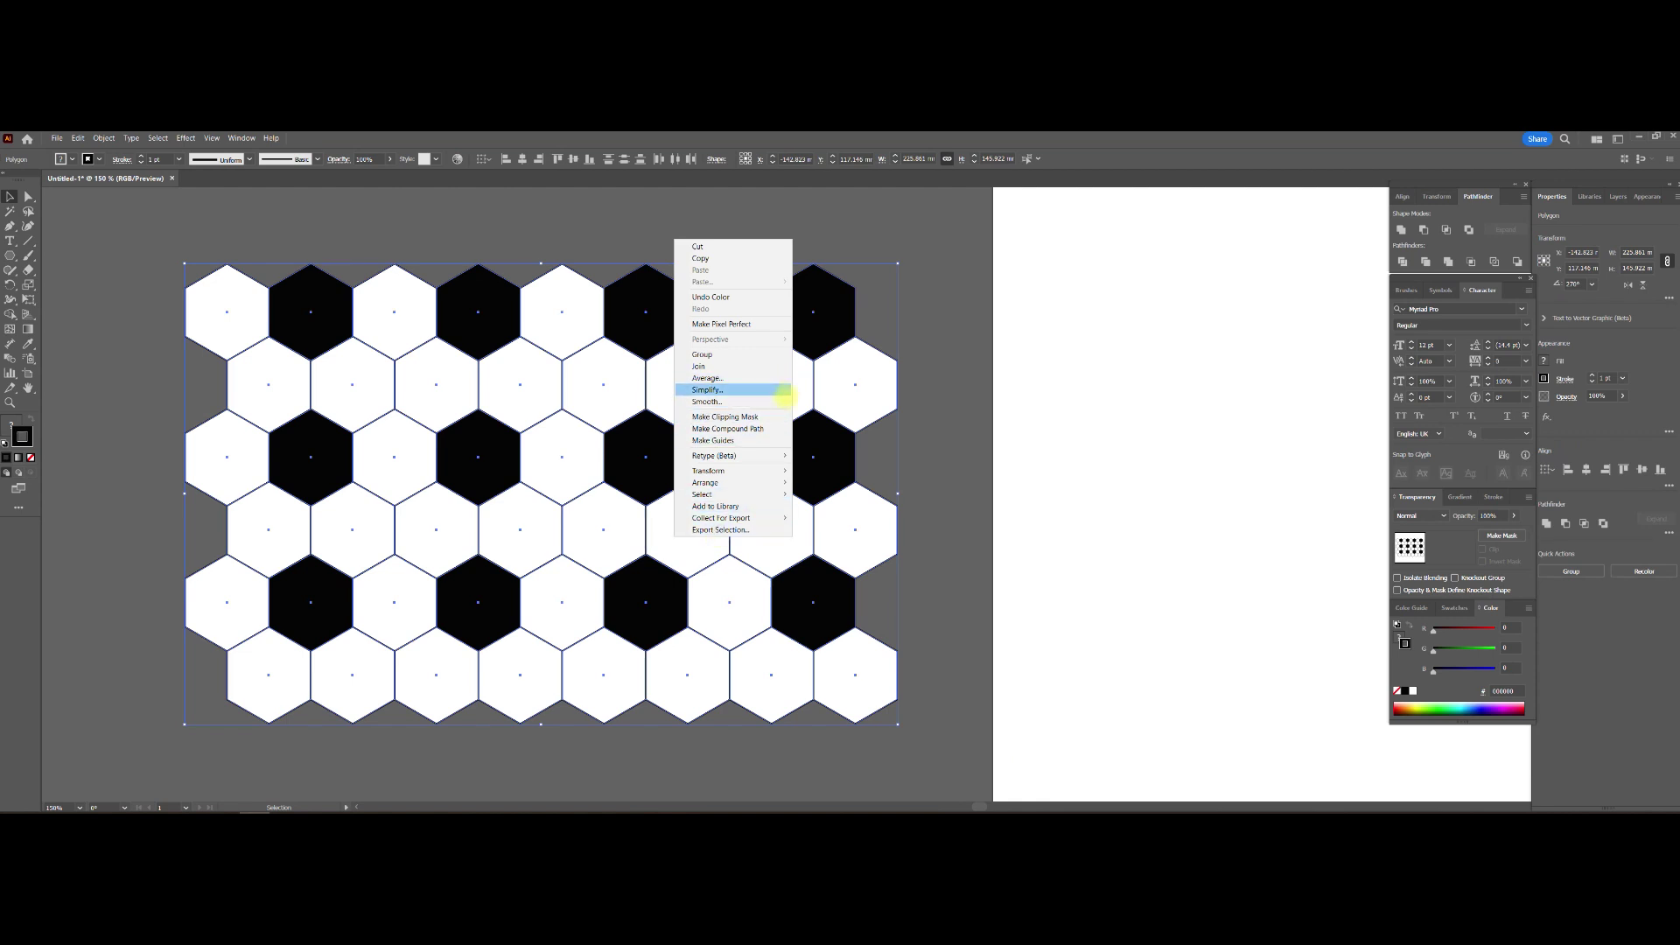
Group the hexagon grid and save it as a new symbol named 'ball'.
{"action": "left_click", "coordinate": [787, 354]}
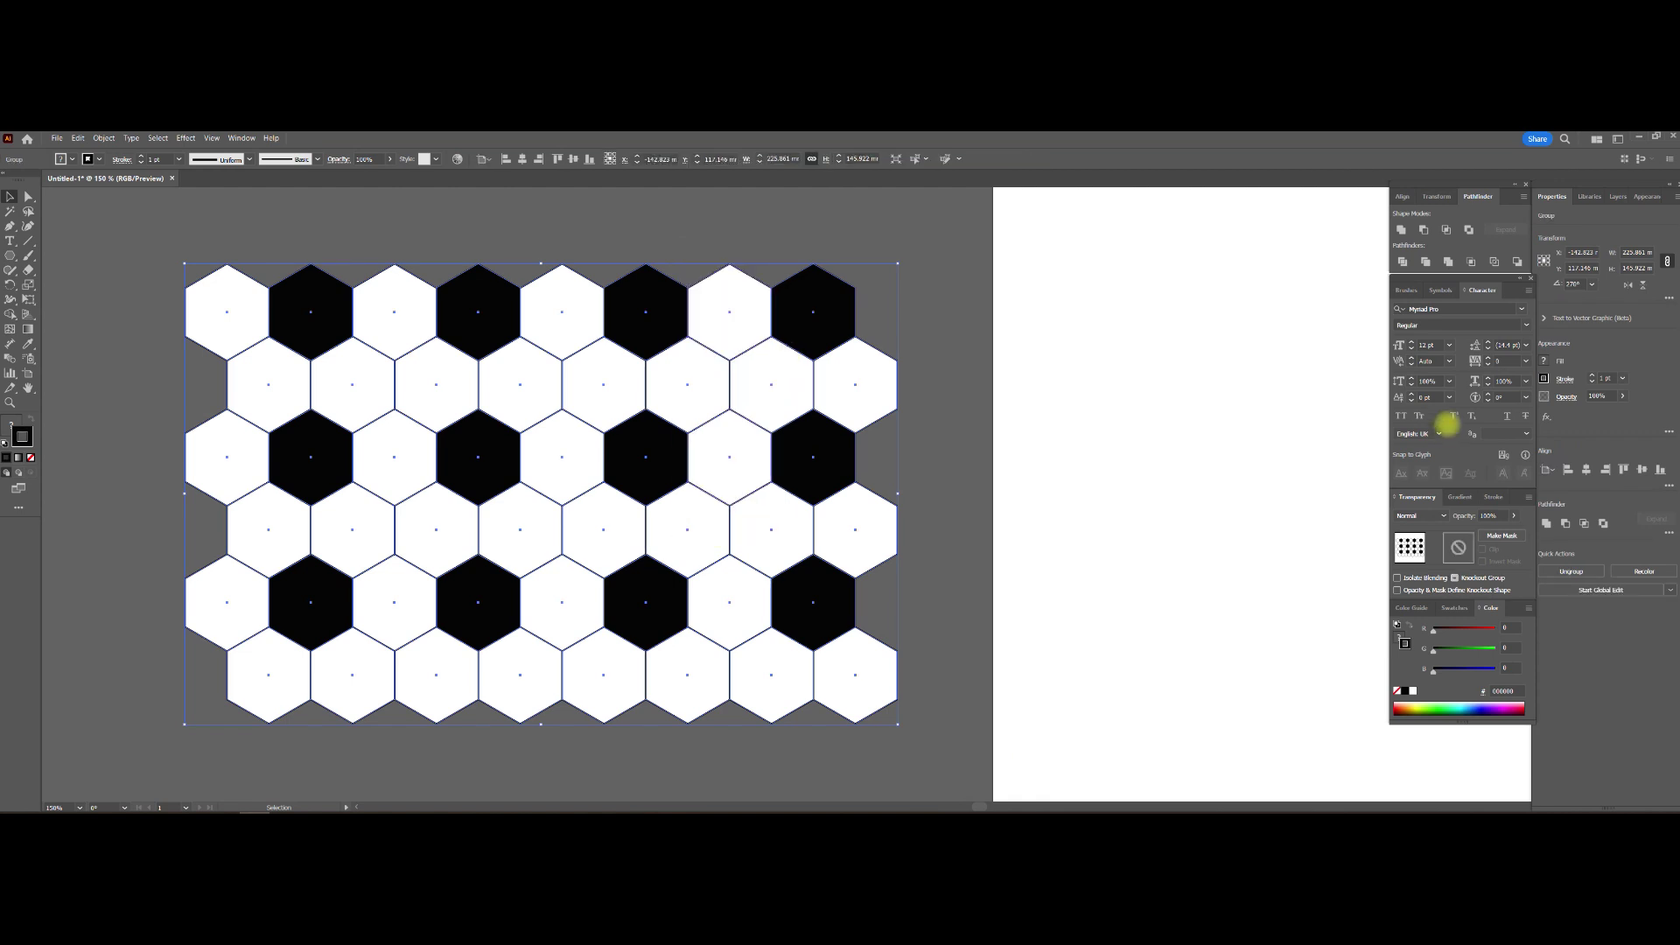
{"action": "left_click", "coordinate": [1440, 290]}
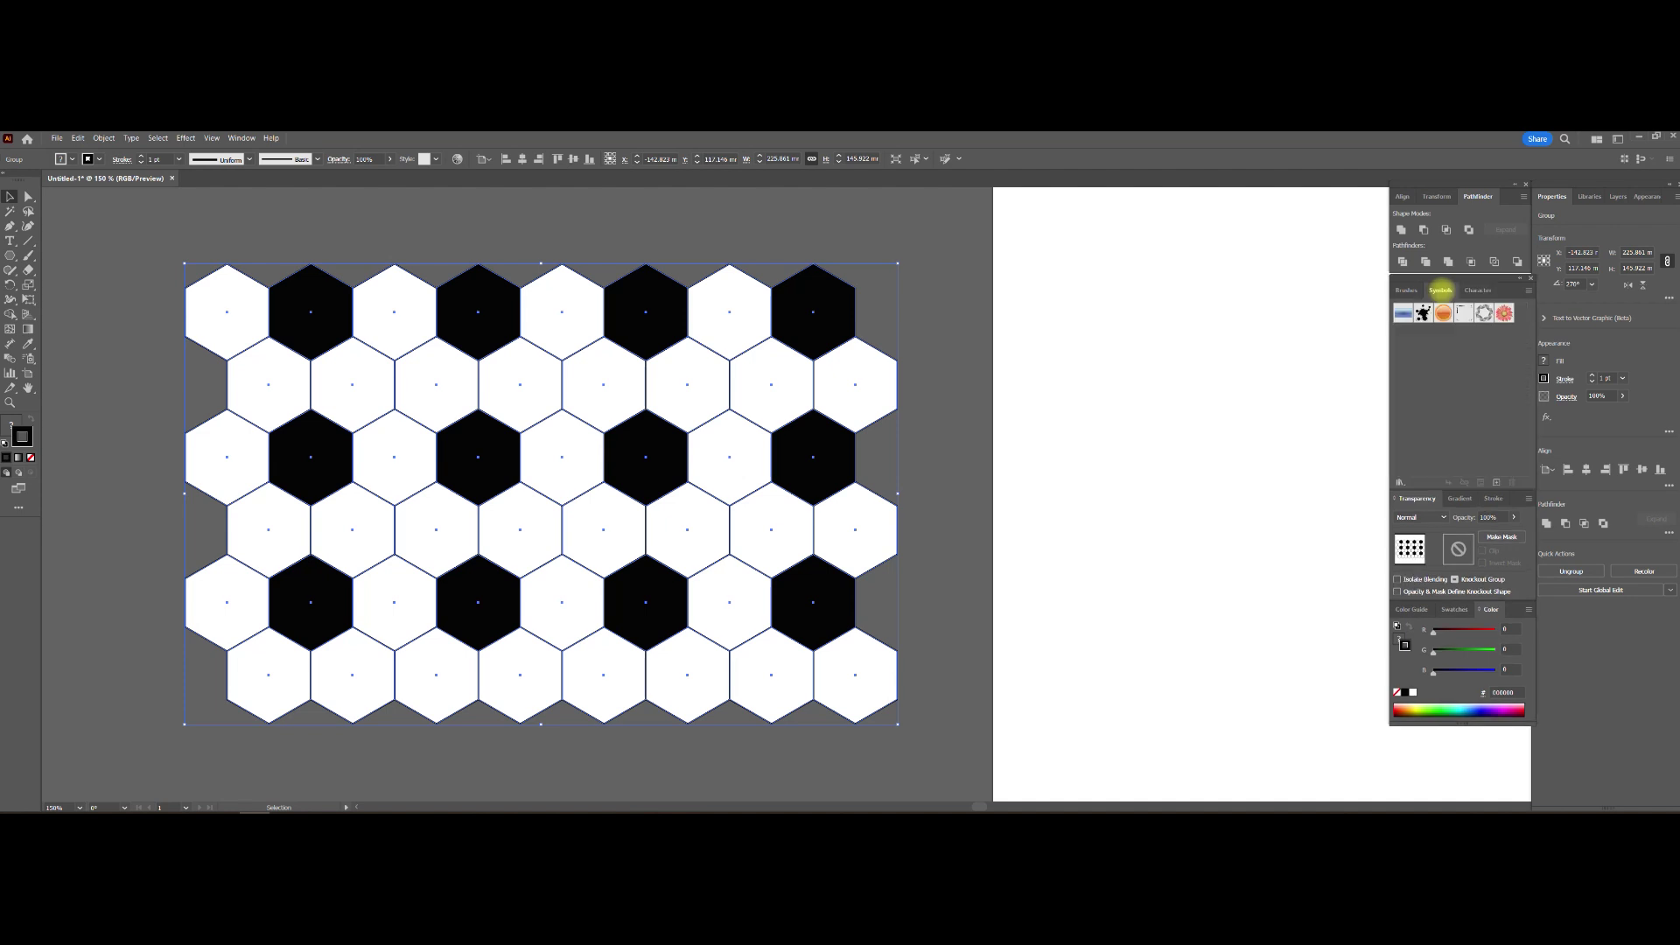
{"action": "left_click", "coordinate": [1496, 482]}
{"action": "type", "text": "ball"}
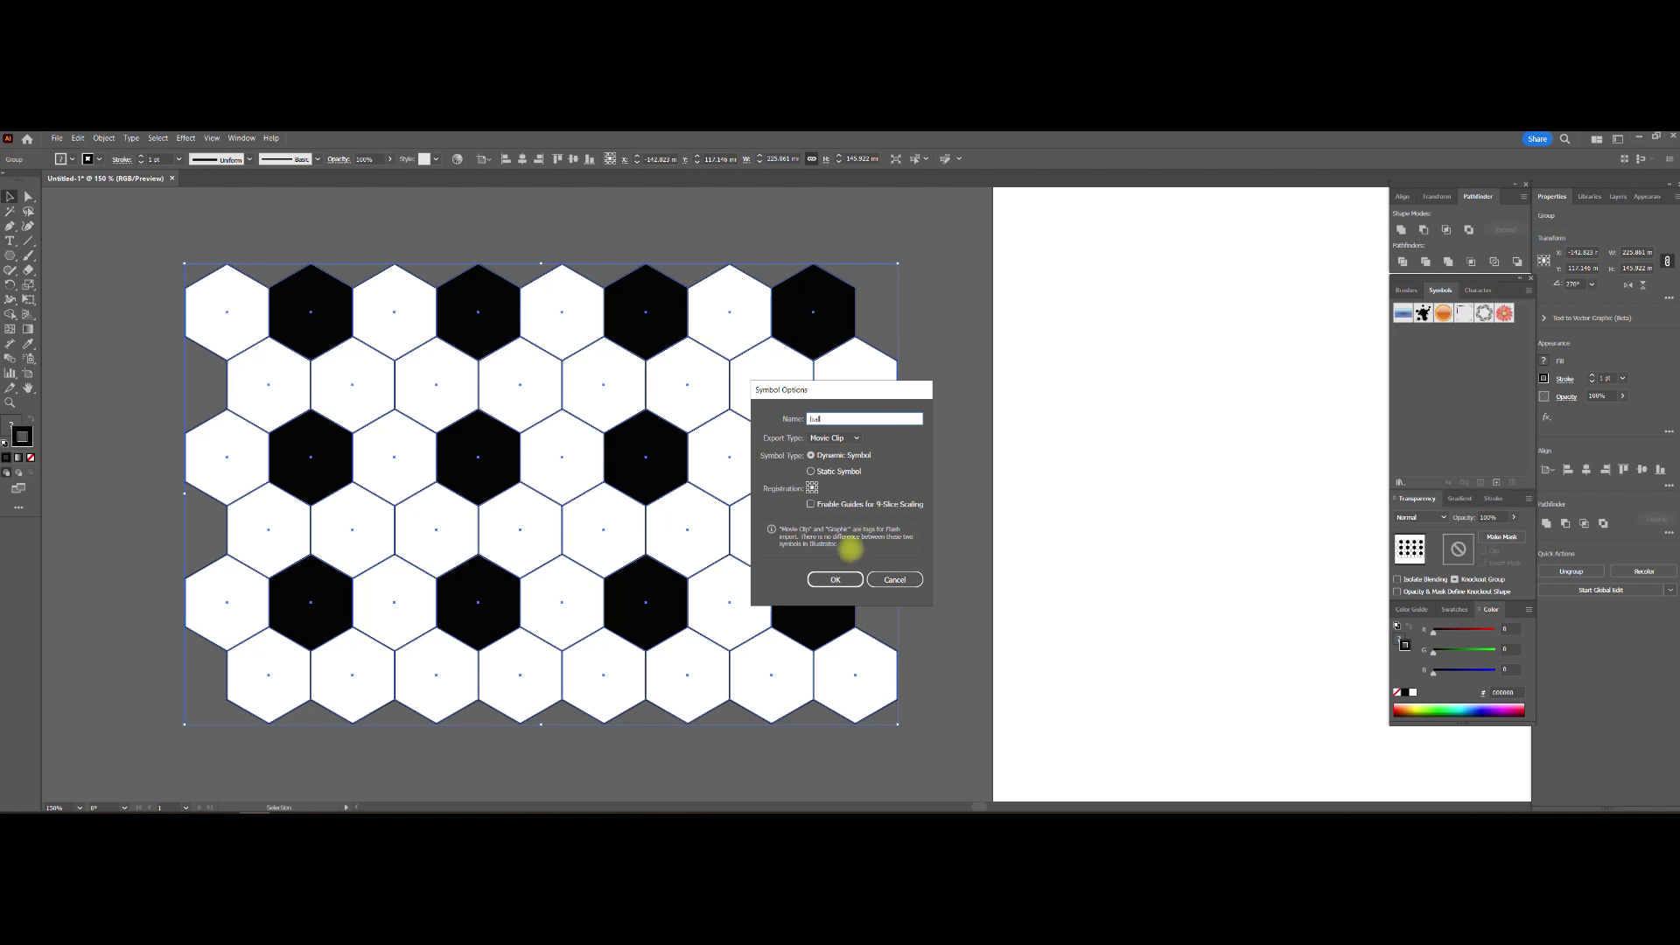
{"action": "left_click", "coordinate": [835, 579]}
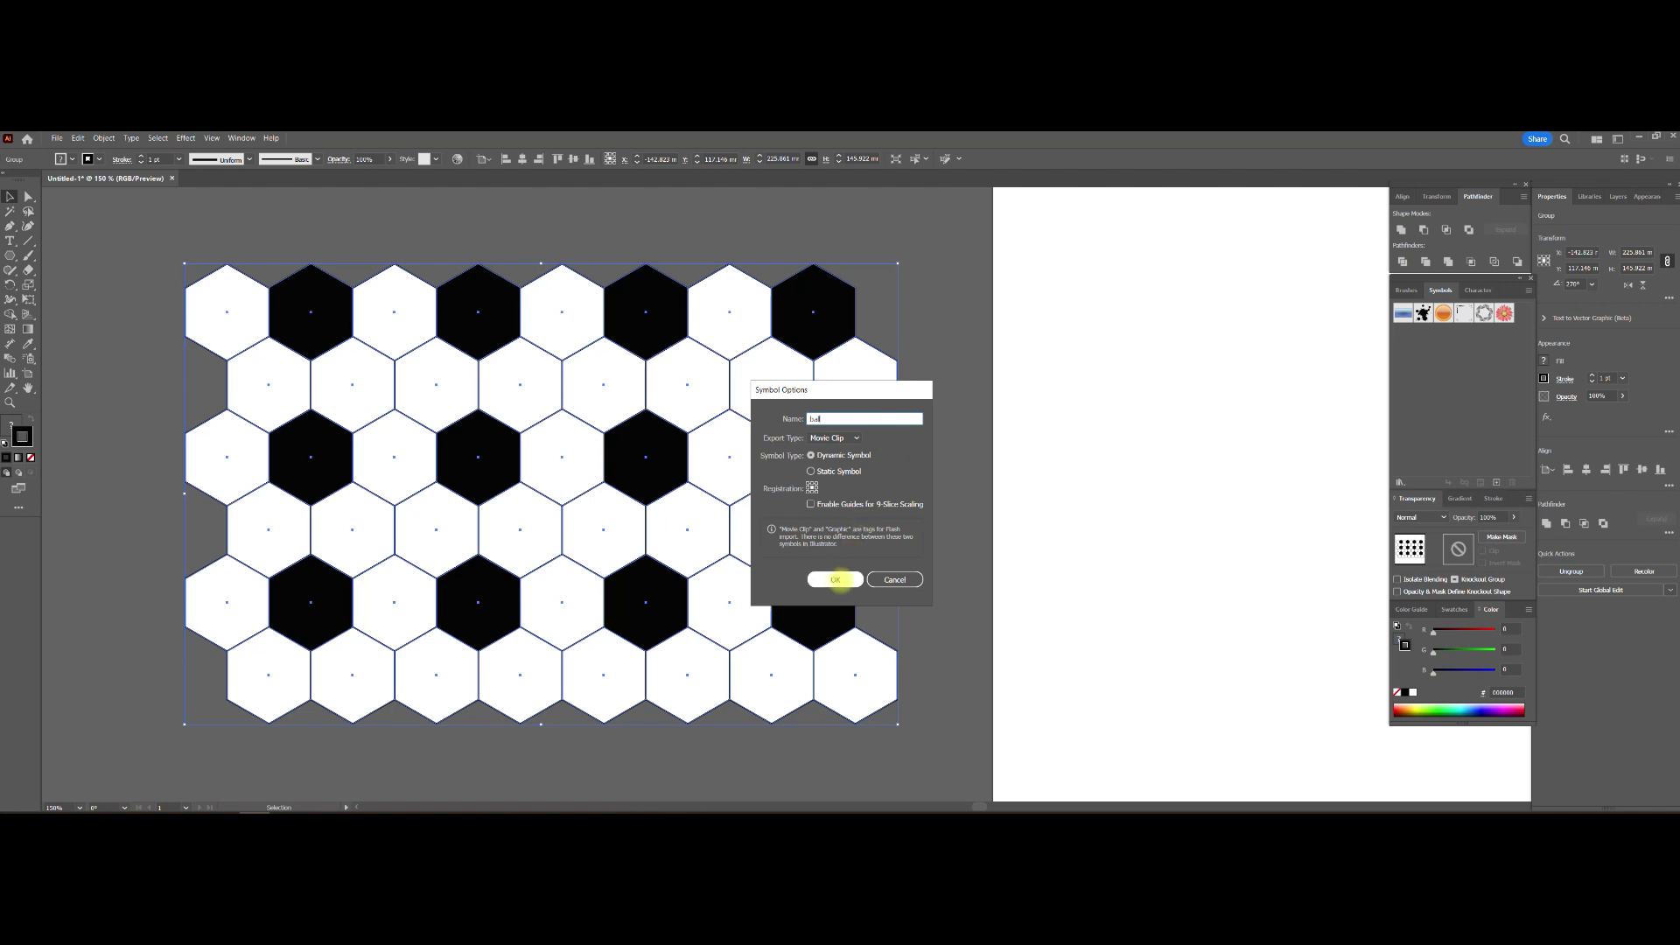
{"action": "left_click", "coordinate": [836, 580]}
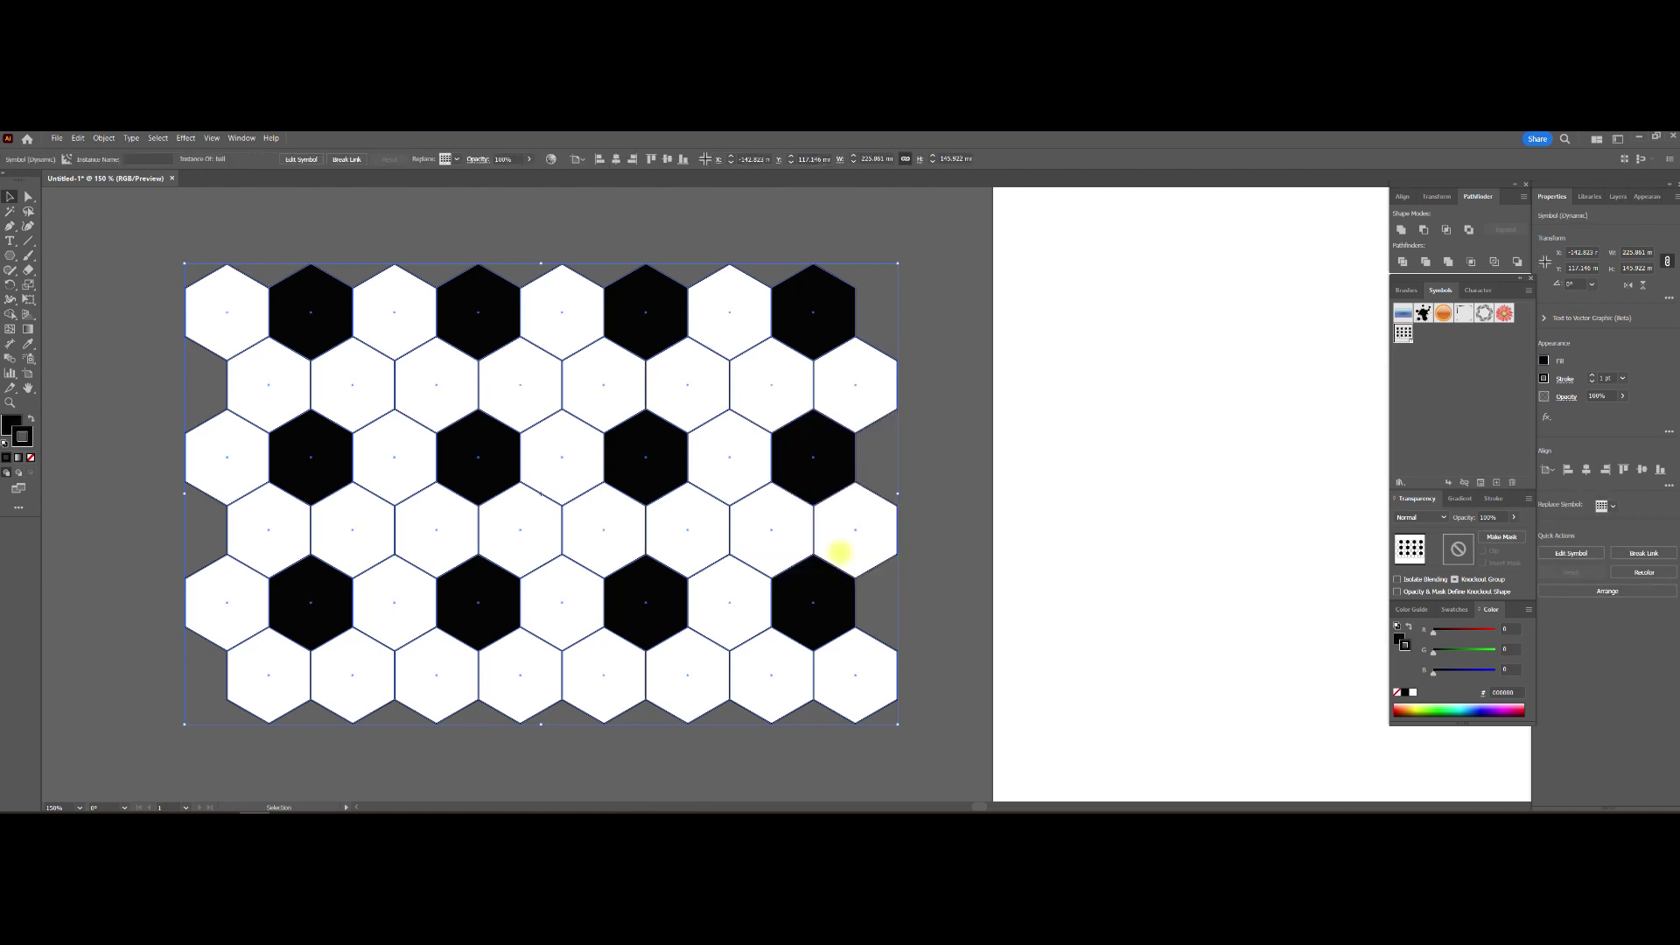
{"action": "scroll", "coordinate": [831, 545], "scroll_direction": "down", "scroll_amount": 1}
{"action": "mouse_move", "coordinate": [850, 512]}
{"action": "left_mouse_down"}
{"action": "mouse_move", "coordinate": [828, 496]}
{"action": "mouse_move", "coordinate": [739, 514]}
{"action": "left_mouse_up"}
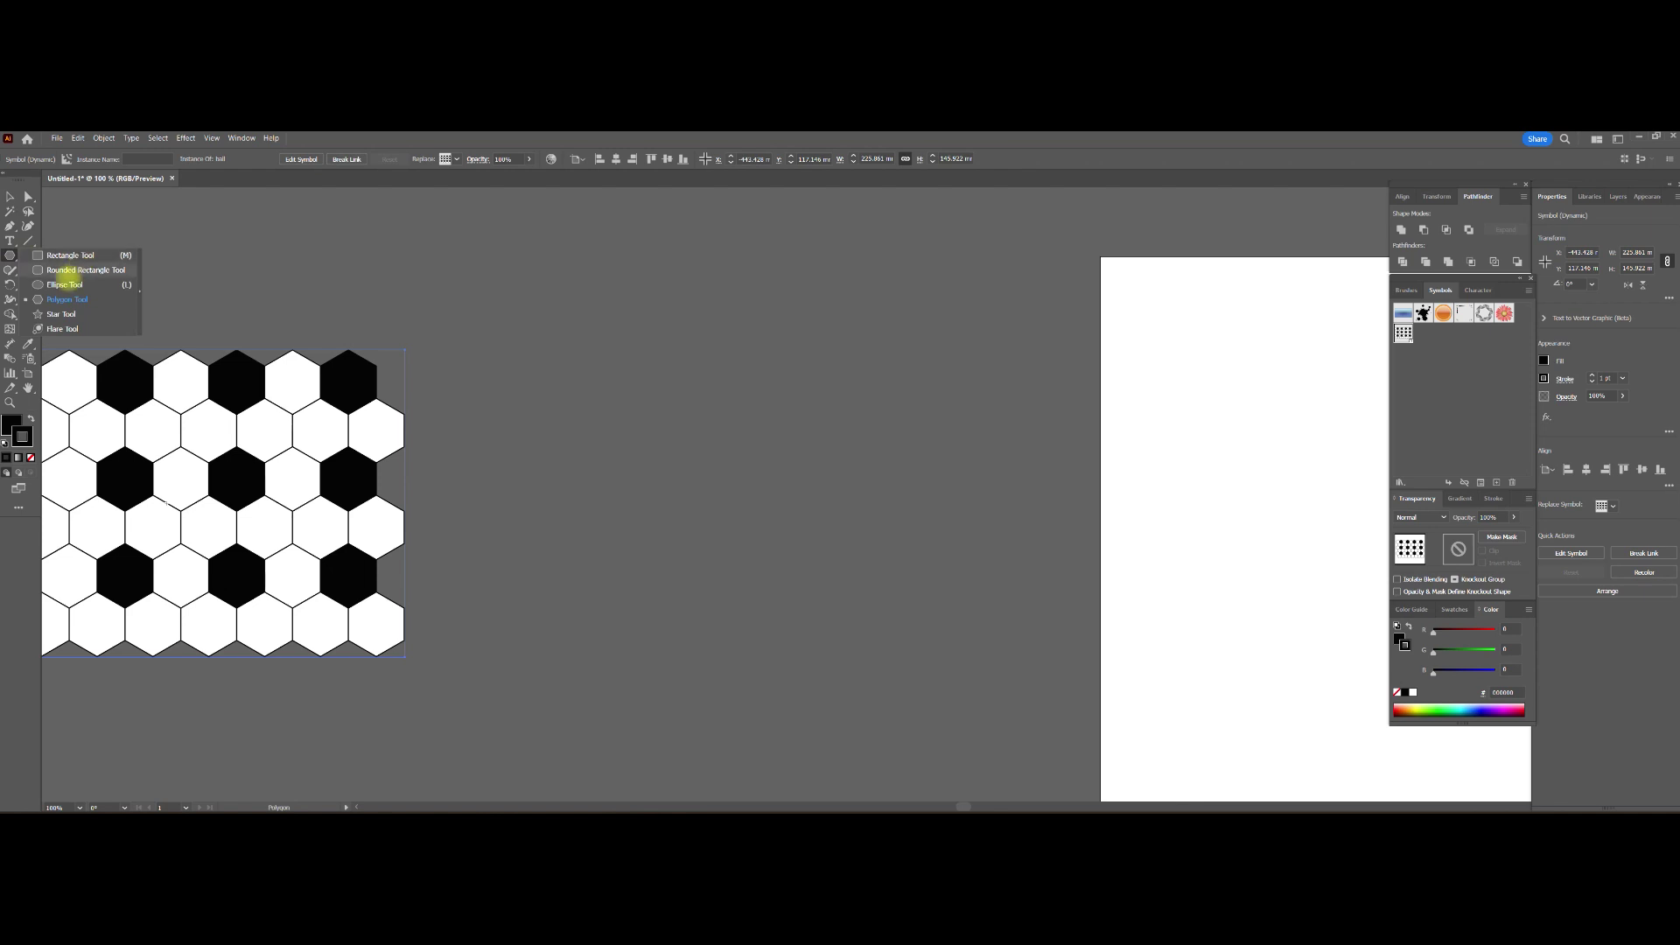
Draw a large circle beside the pattern with no fill and a thin black outline, then select it.
{"action": "left_click_drag", "start_coordinate": [11, 254], "coordinate": [70, 285]}
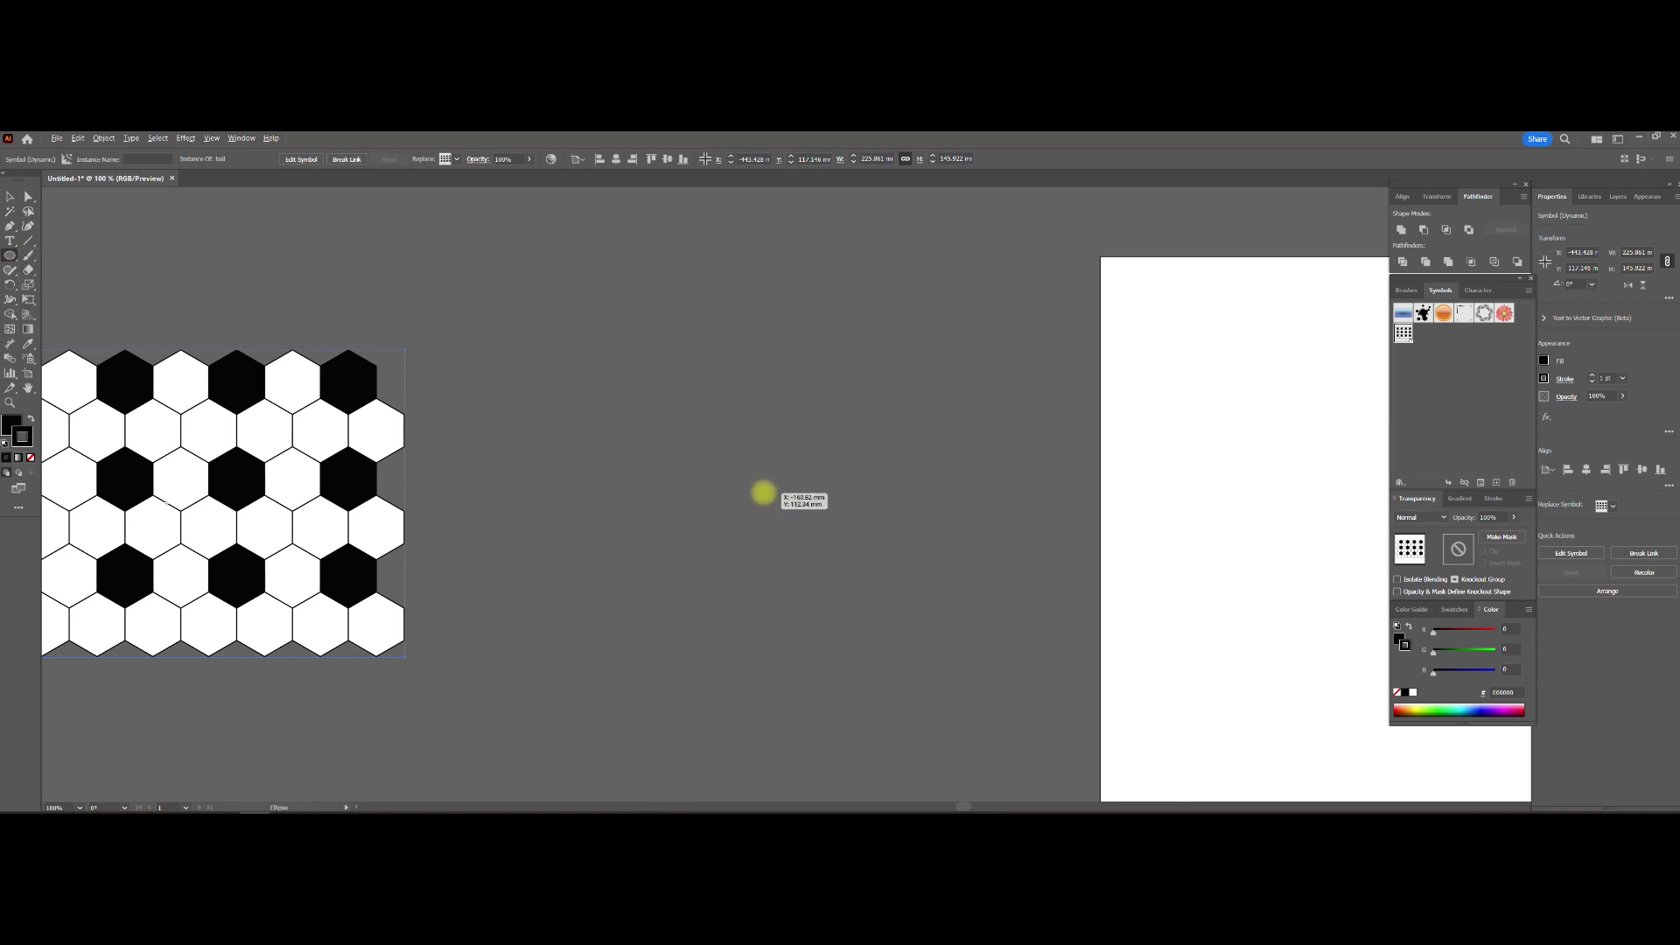
{"action": "left_click_drag", "start_coordinate": [763, 492], "coordinate": [916, 614]}
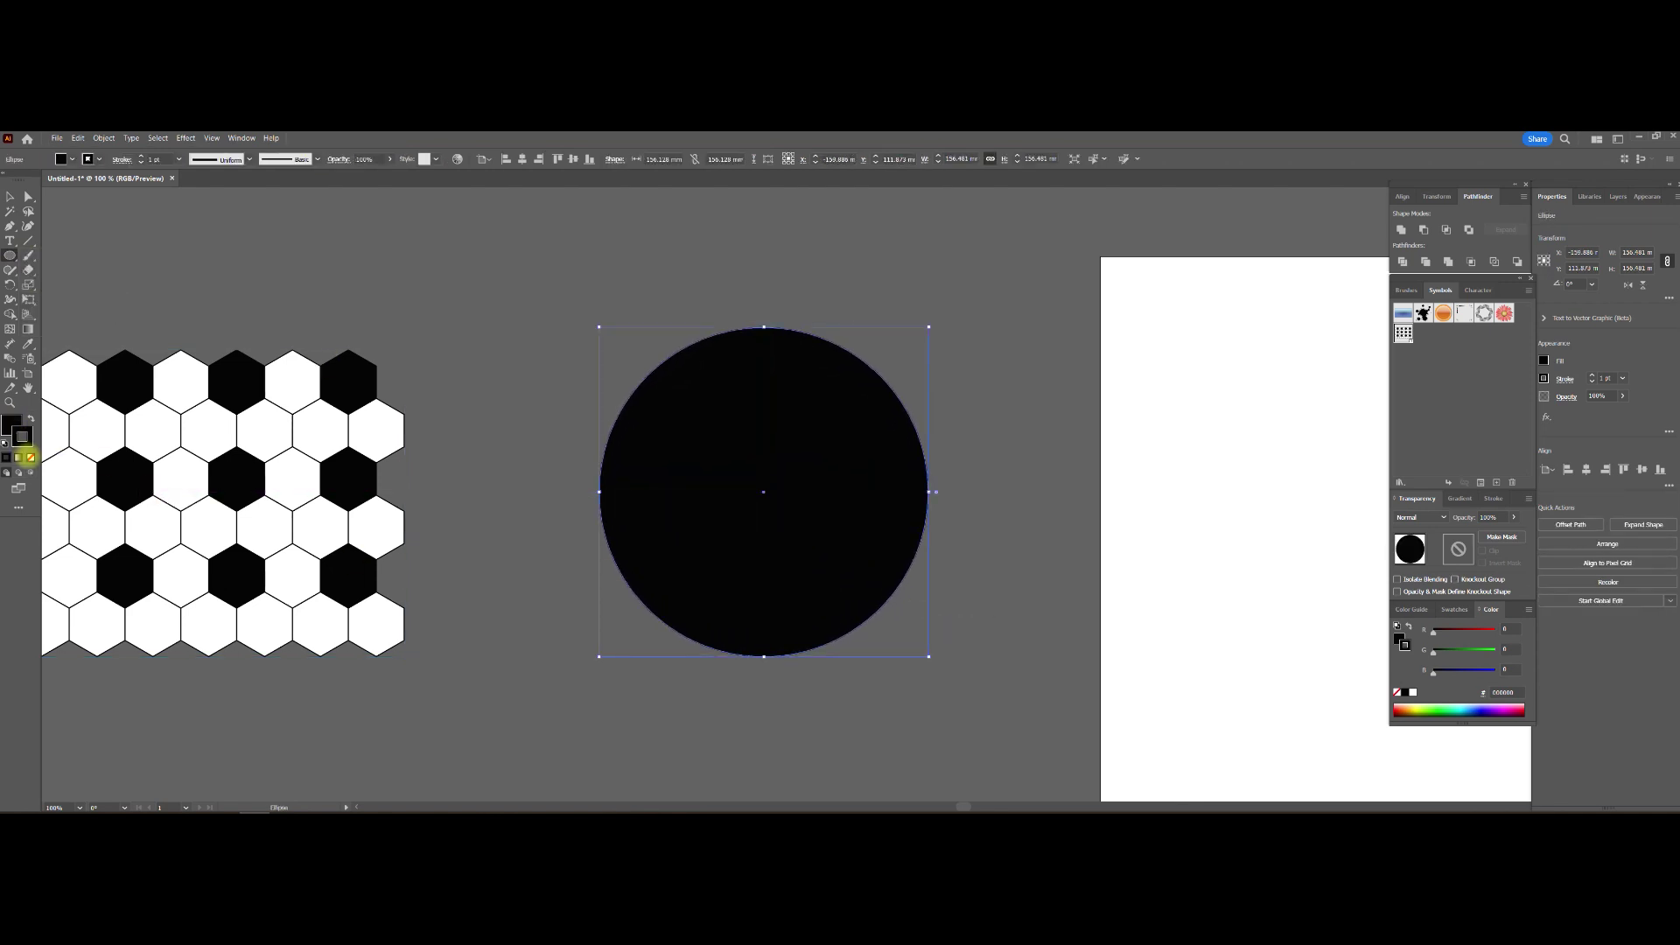
{"action": "left_click", "coordinate": [31, 458]}
{"action": "left_click", "coordinate": [29, 418]}
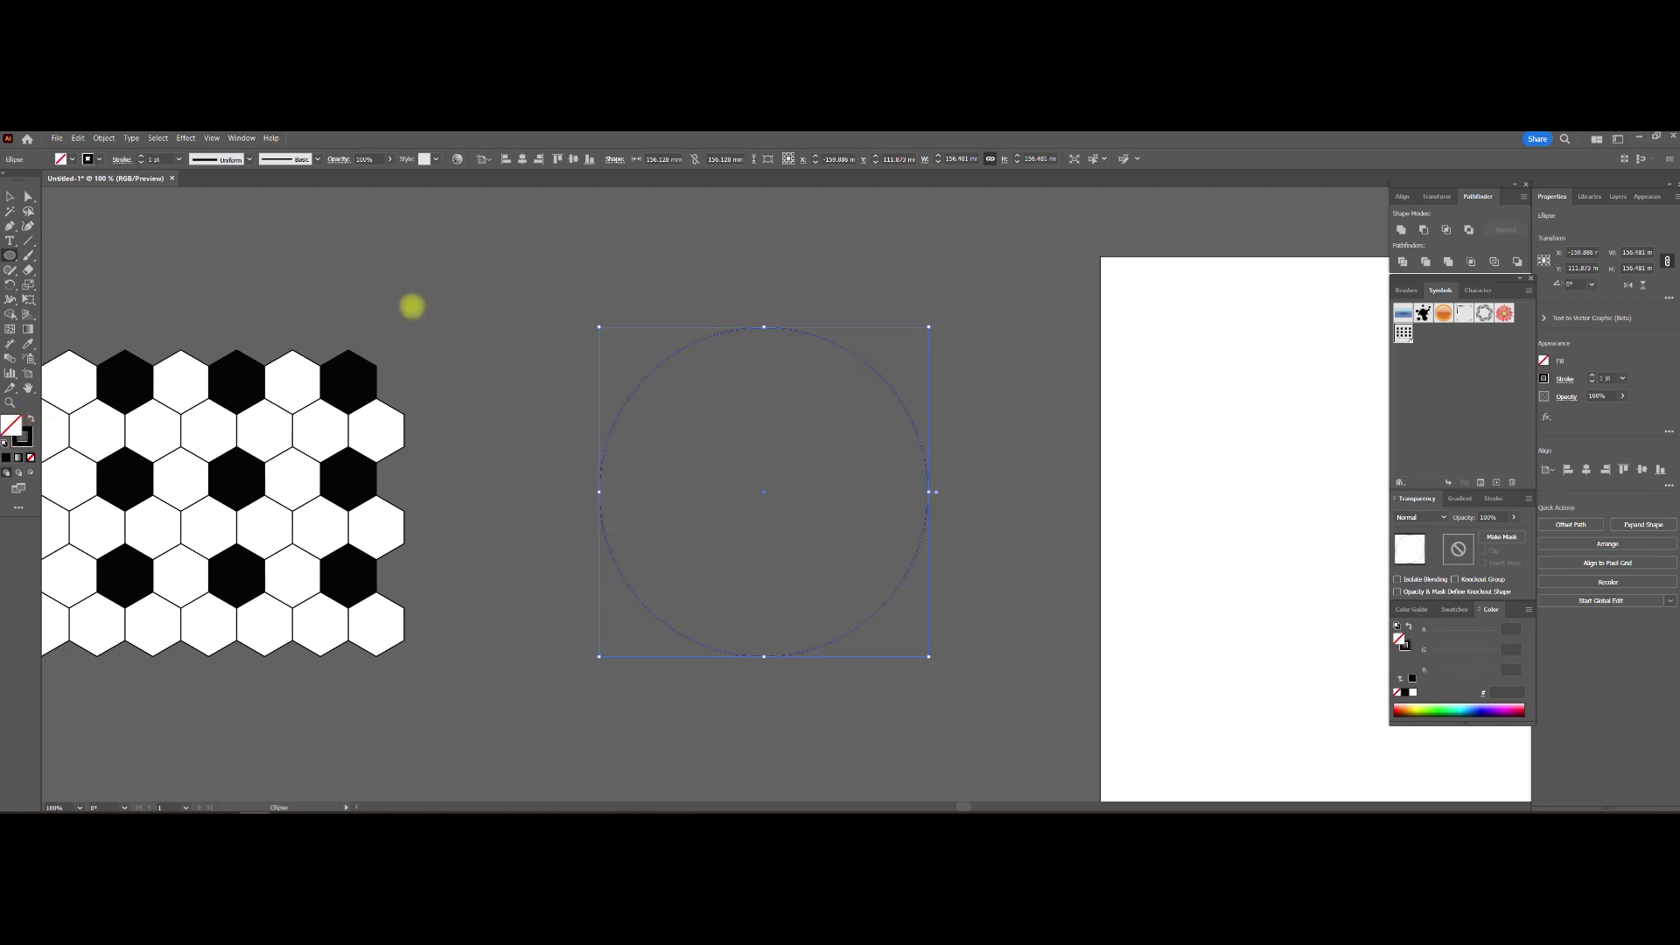
{"action": "left_click", "coordinate": [8, 196]}
{"action": "left_click", "coordinate": [700, 294]}
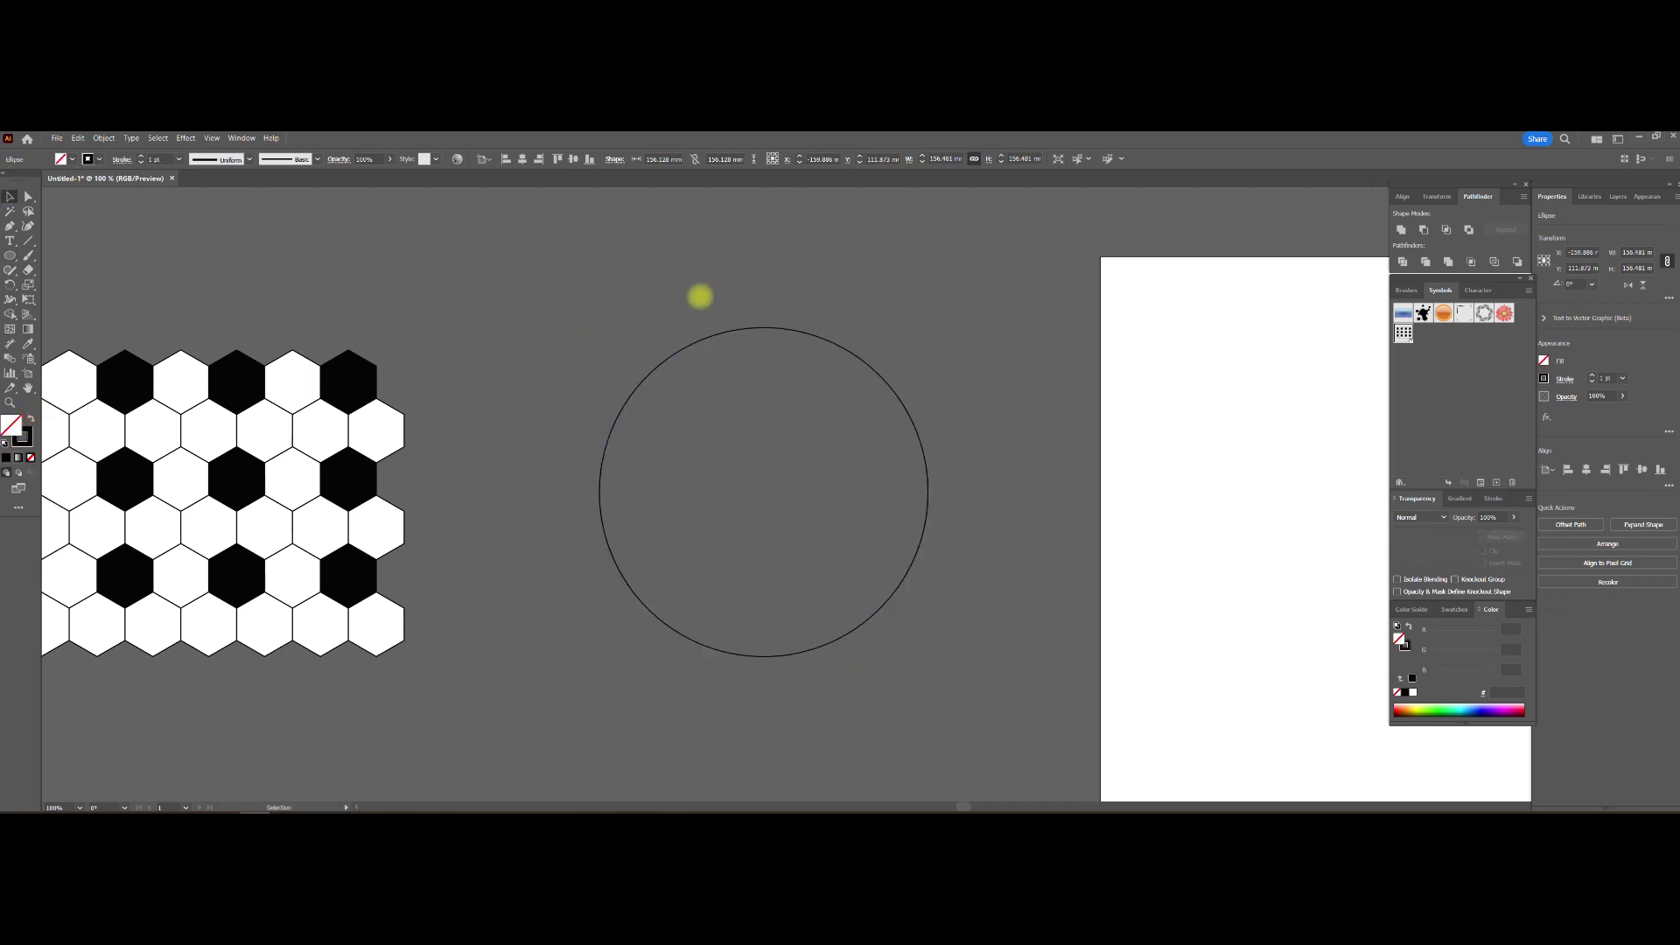
{"action": "left_click_drag", "start_coordinate": [650, 282], "coordinate": [476, 276]}
{"action": "left_click", "coordinate": [709, 411]}
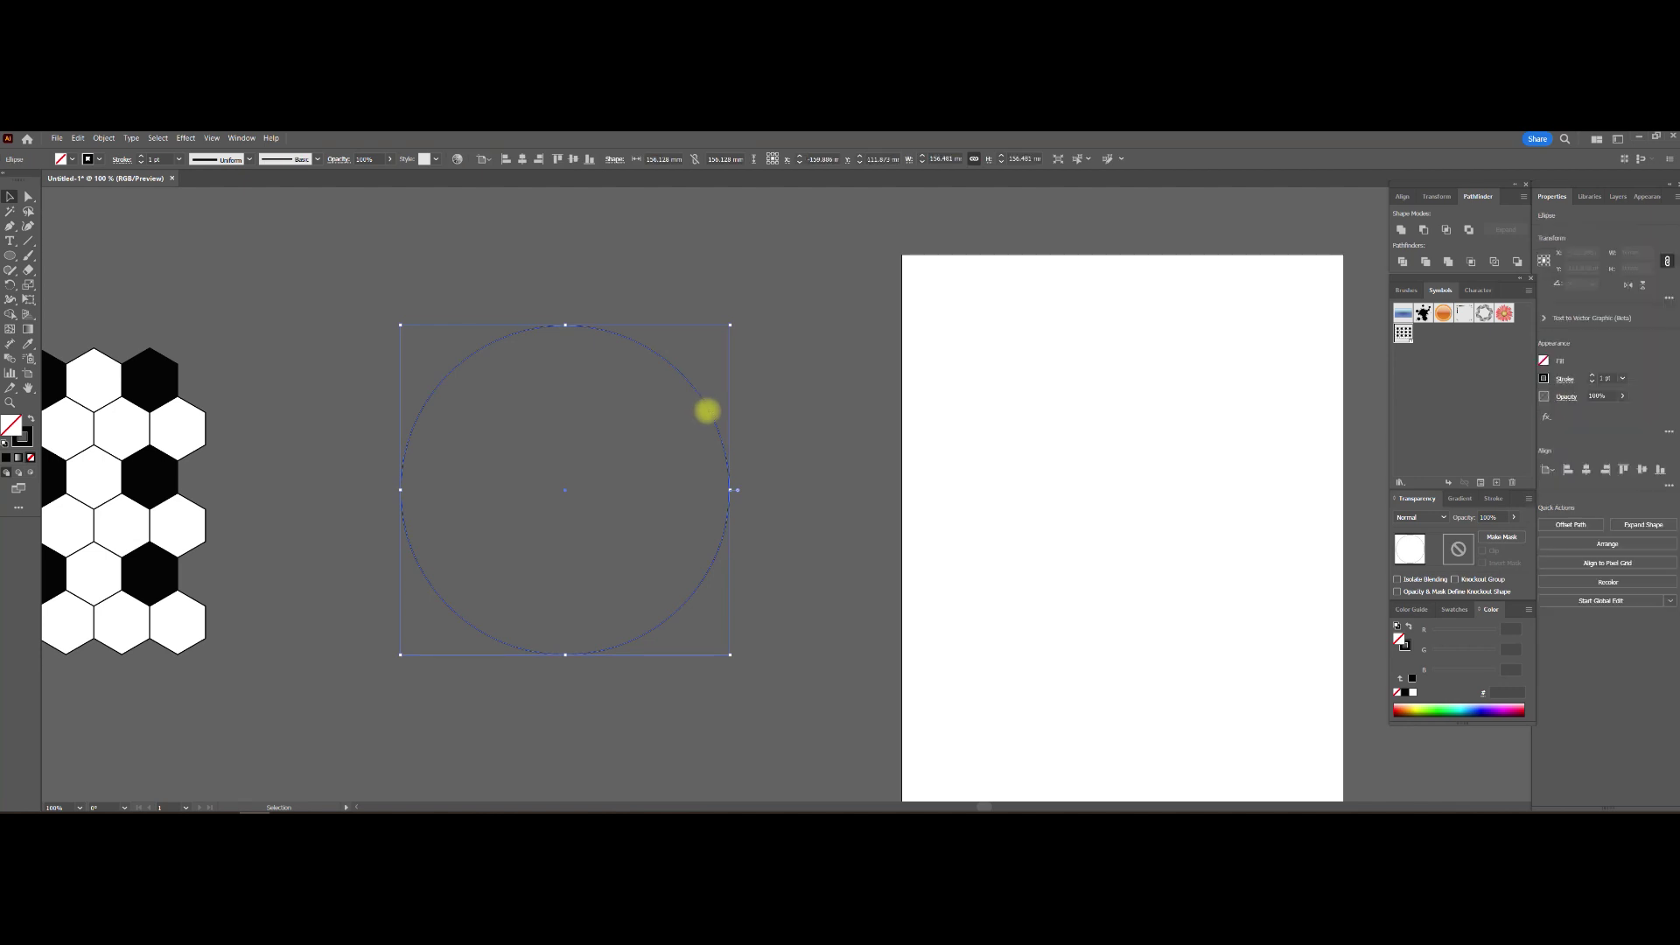
Delete the circle's left anchor and join the open ends into a closed half-circle.
{"action": "left_click", "coordinate": [28, 195]}
{"action": "left_click_drag", "start_coordinate": [371, 479], "coordinate": [441, 522]}
{"action": "key", "text": "Delete"}
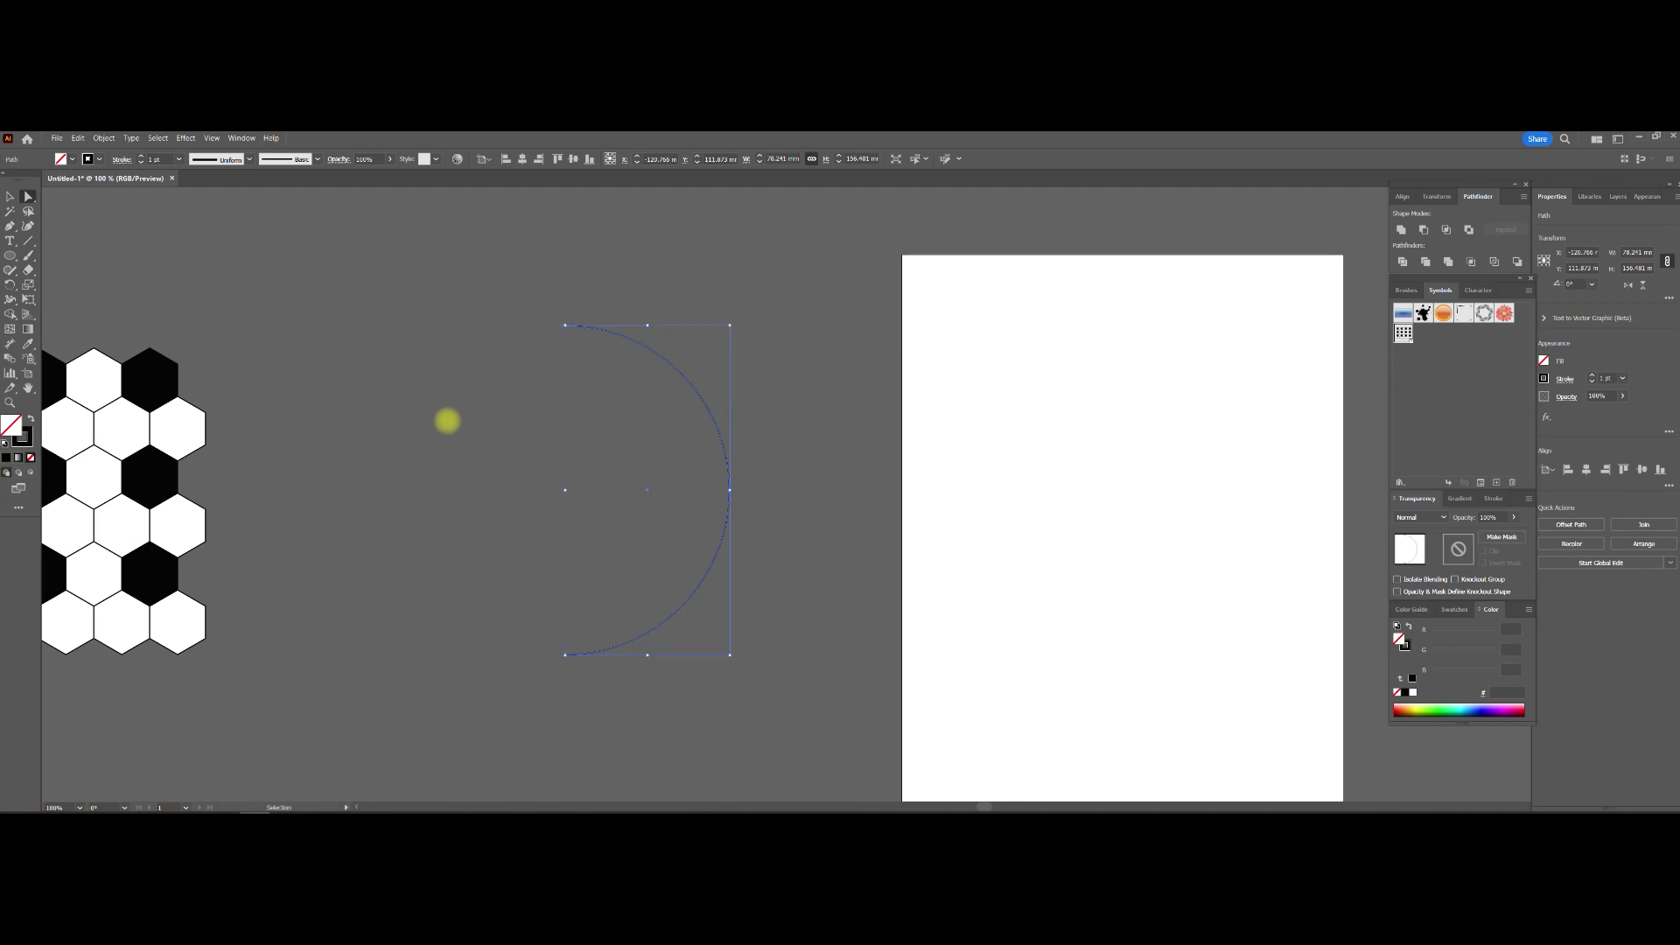
{"action": "key", "text": "ctrl+z"}
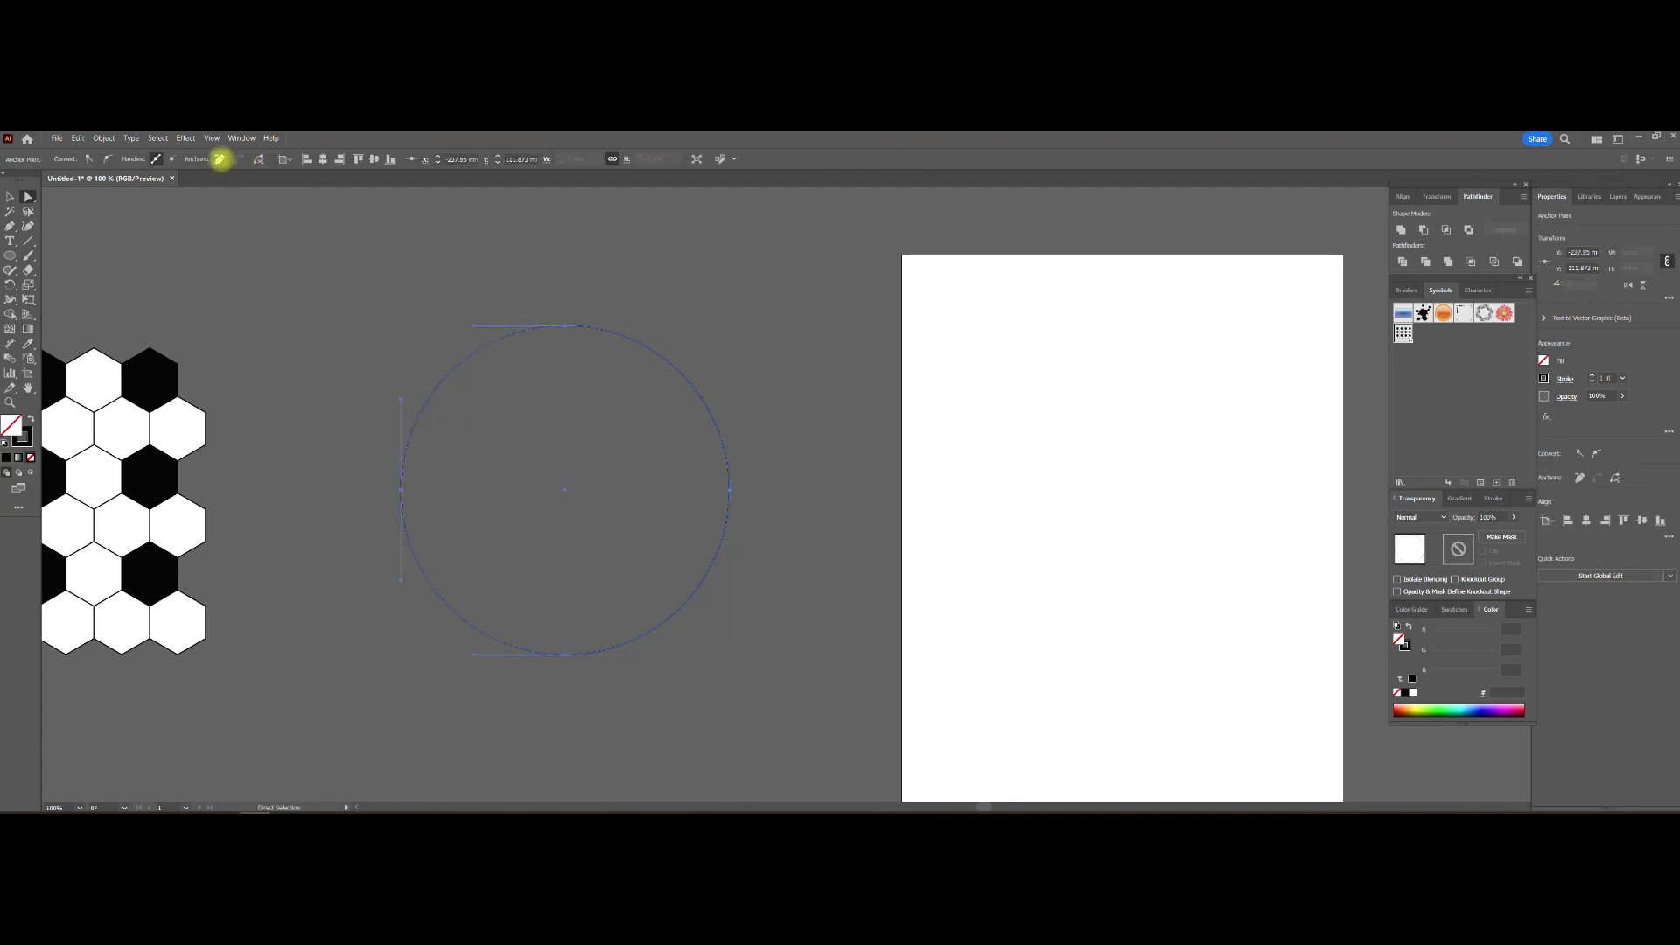
{"action": "left_click", "coordinate": [220, 159]}
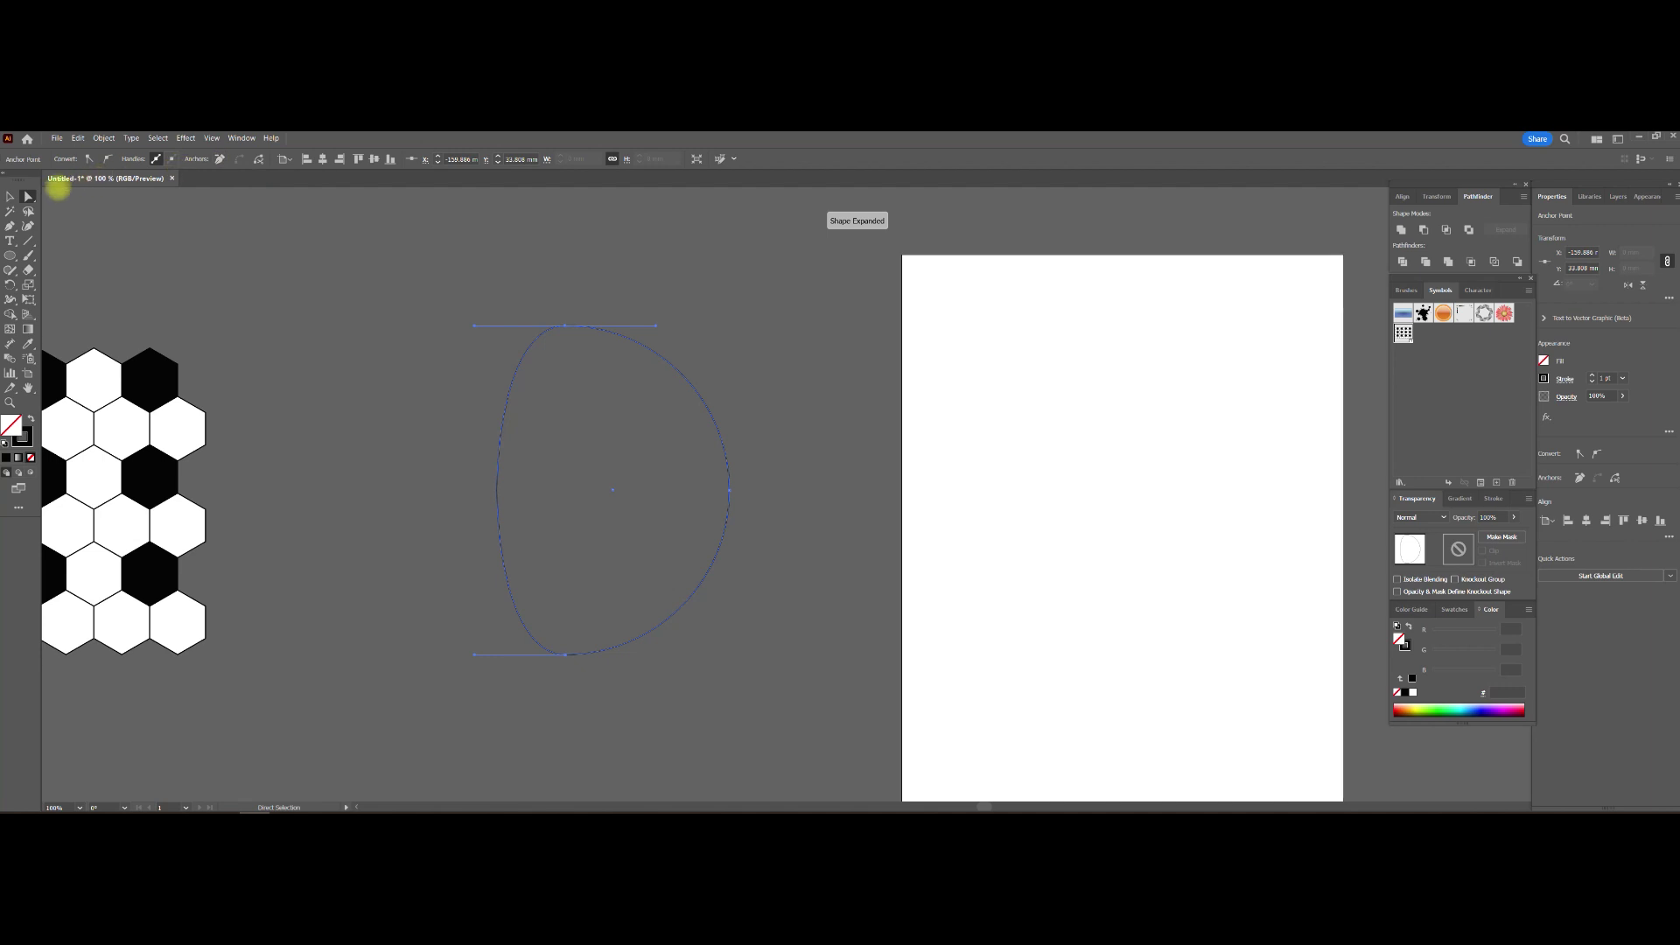
{"action": "key", "text": "ctrl+z"}
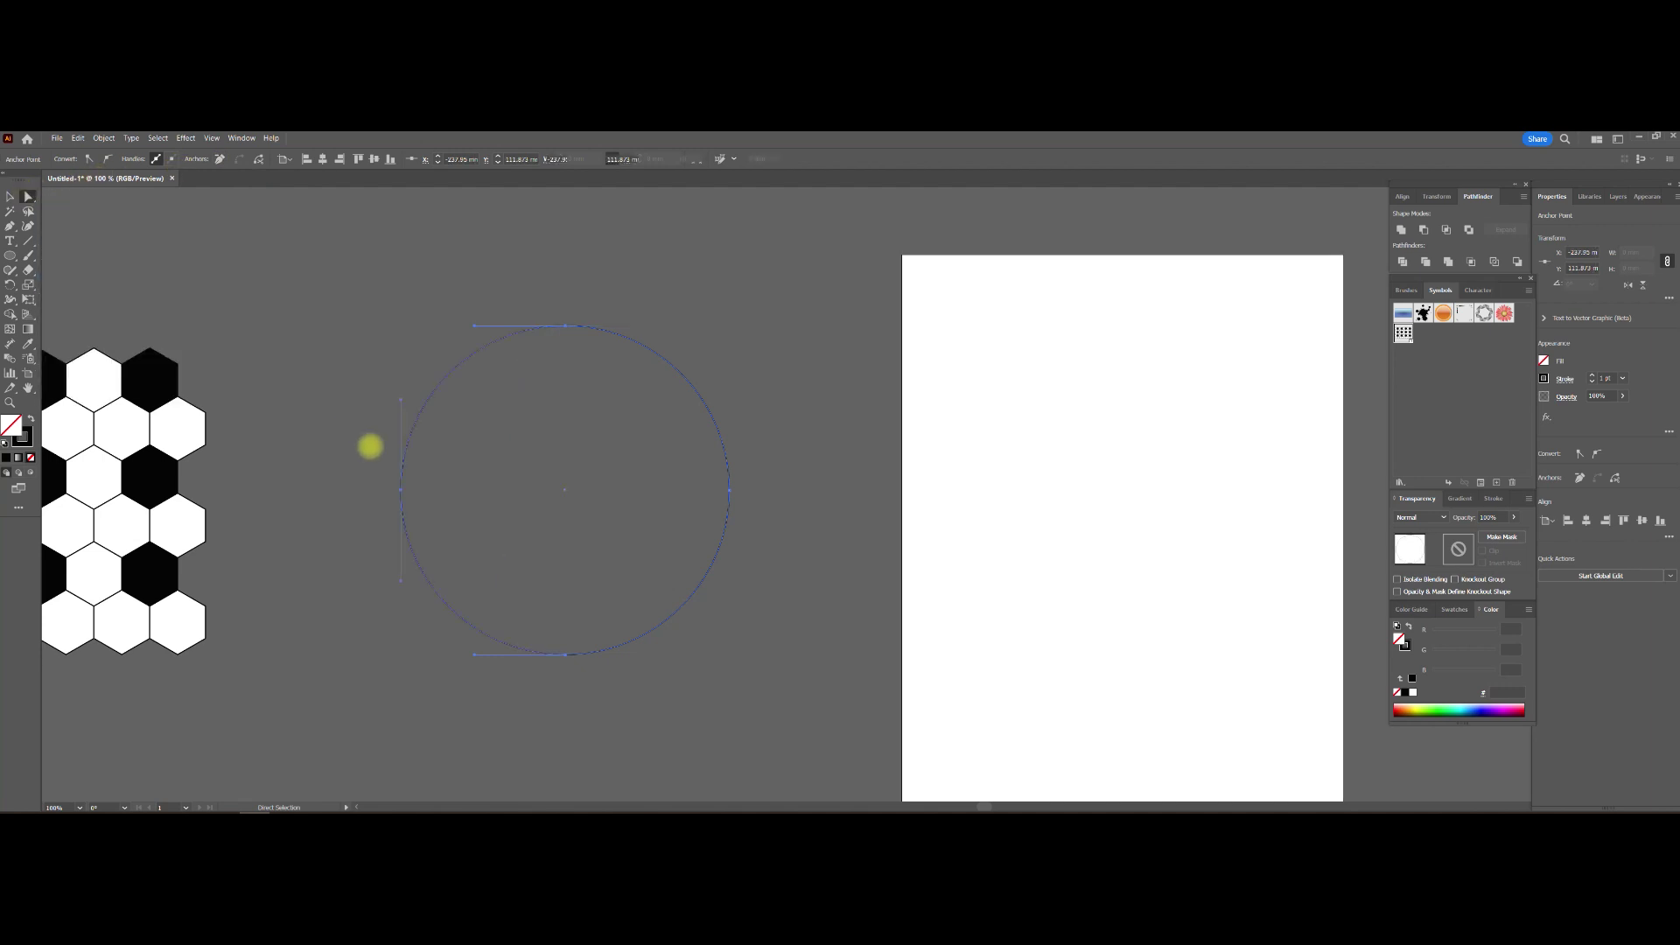
{"action": "key", "text": "Delete"}
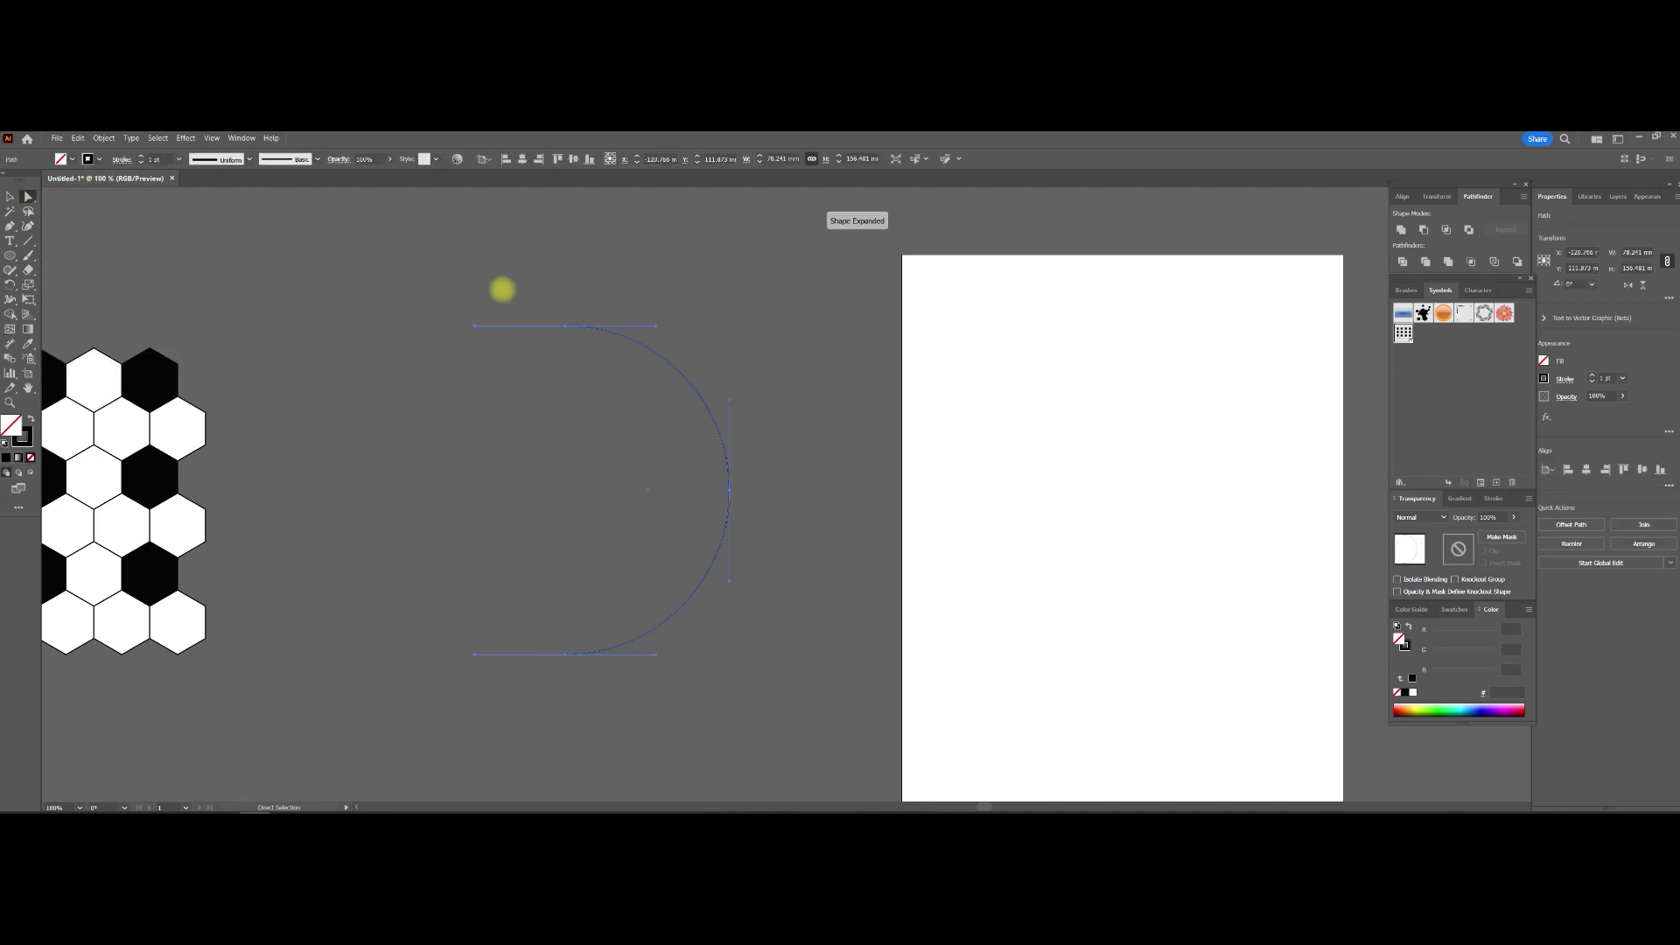
{"action": "left_click_drag", "start_coordinate": [466, 292], "coordinate": [596, 730]}
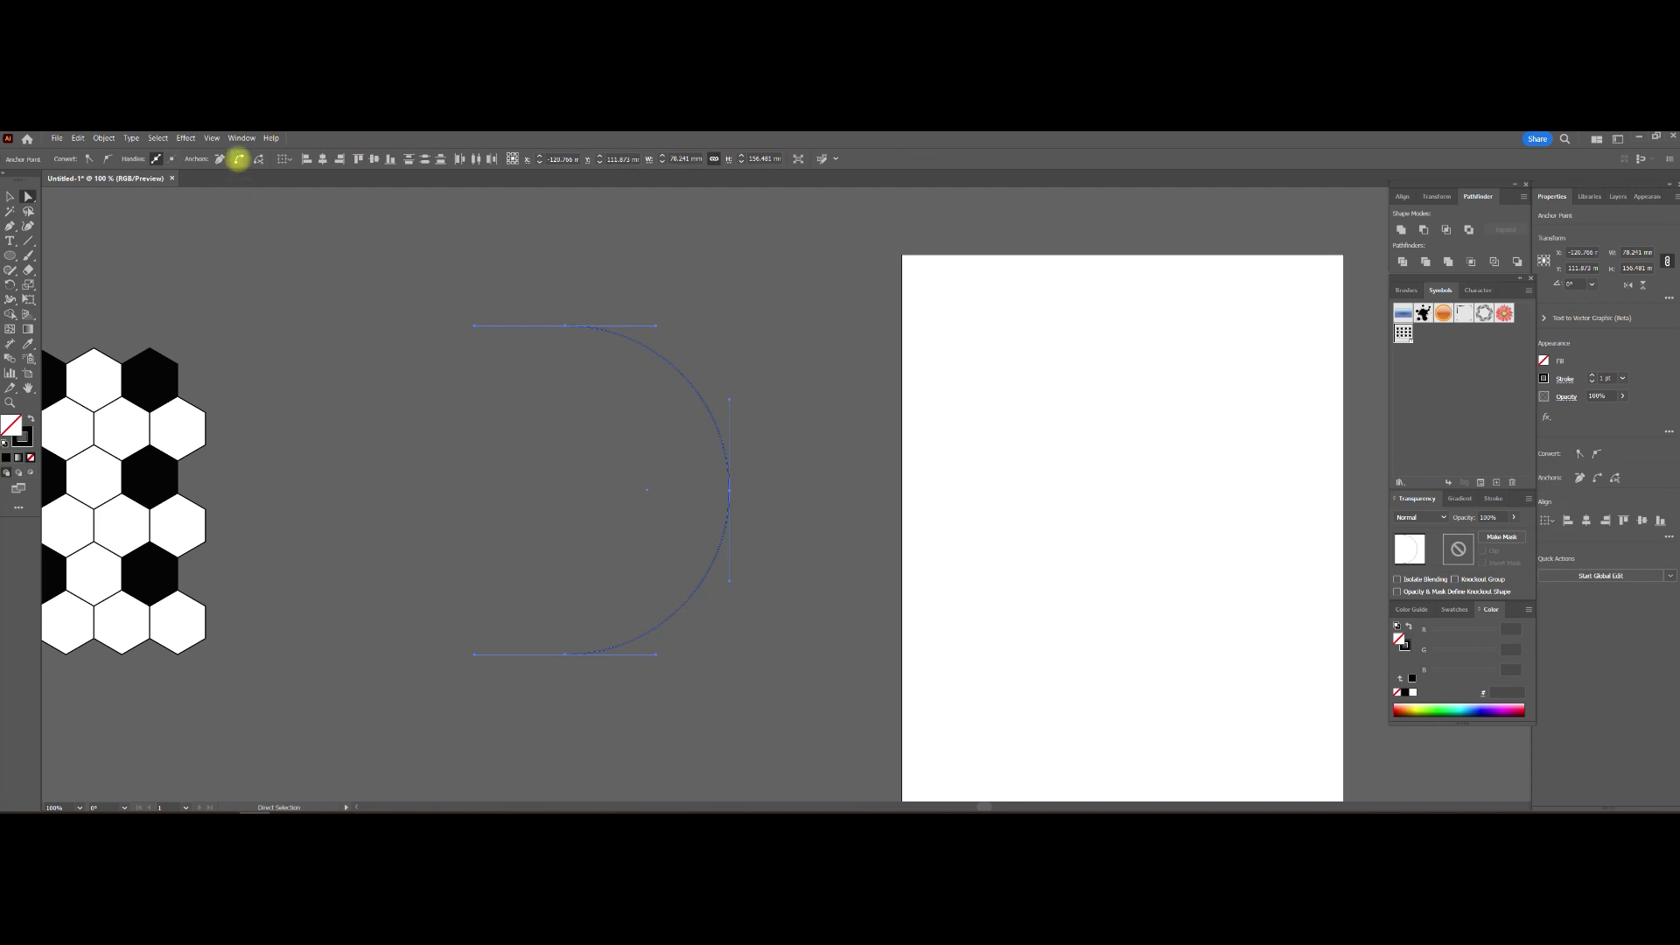
{"action": "left_click", "coordinate": [239, 158]}
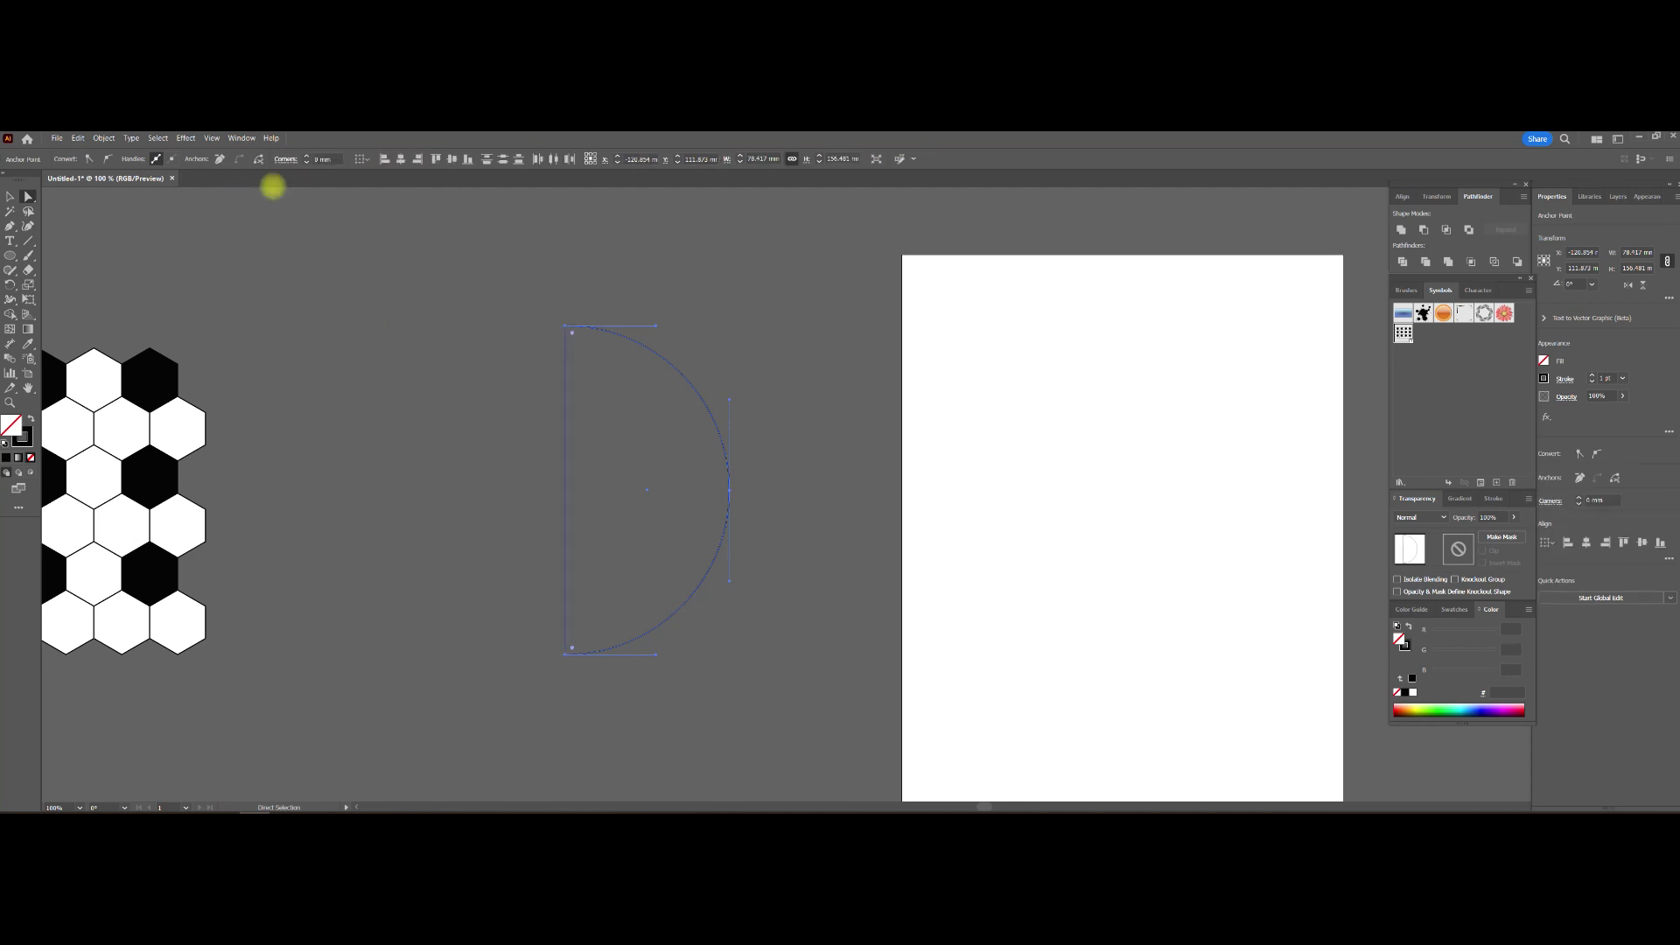
Deselect the half-circle and reset the view to 100% actual size.
{"action": "left_click", "coordinate": [10, 196]}
{"action": "left_click", "coordinate": [608, 364]}
{"action": "scroll", "coordinate": [602, 391], "scroll_direction": "up", "scroll_amount": 2}
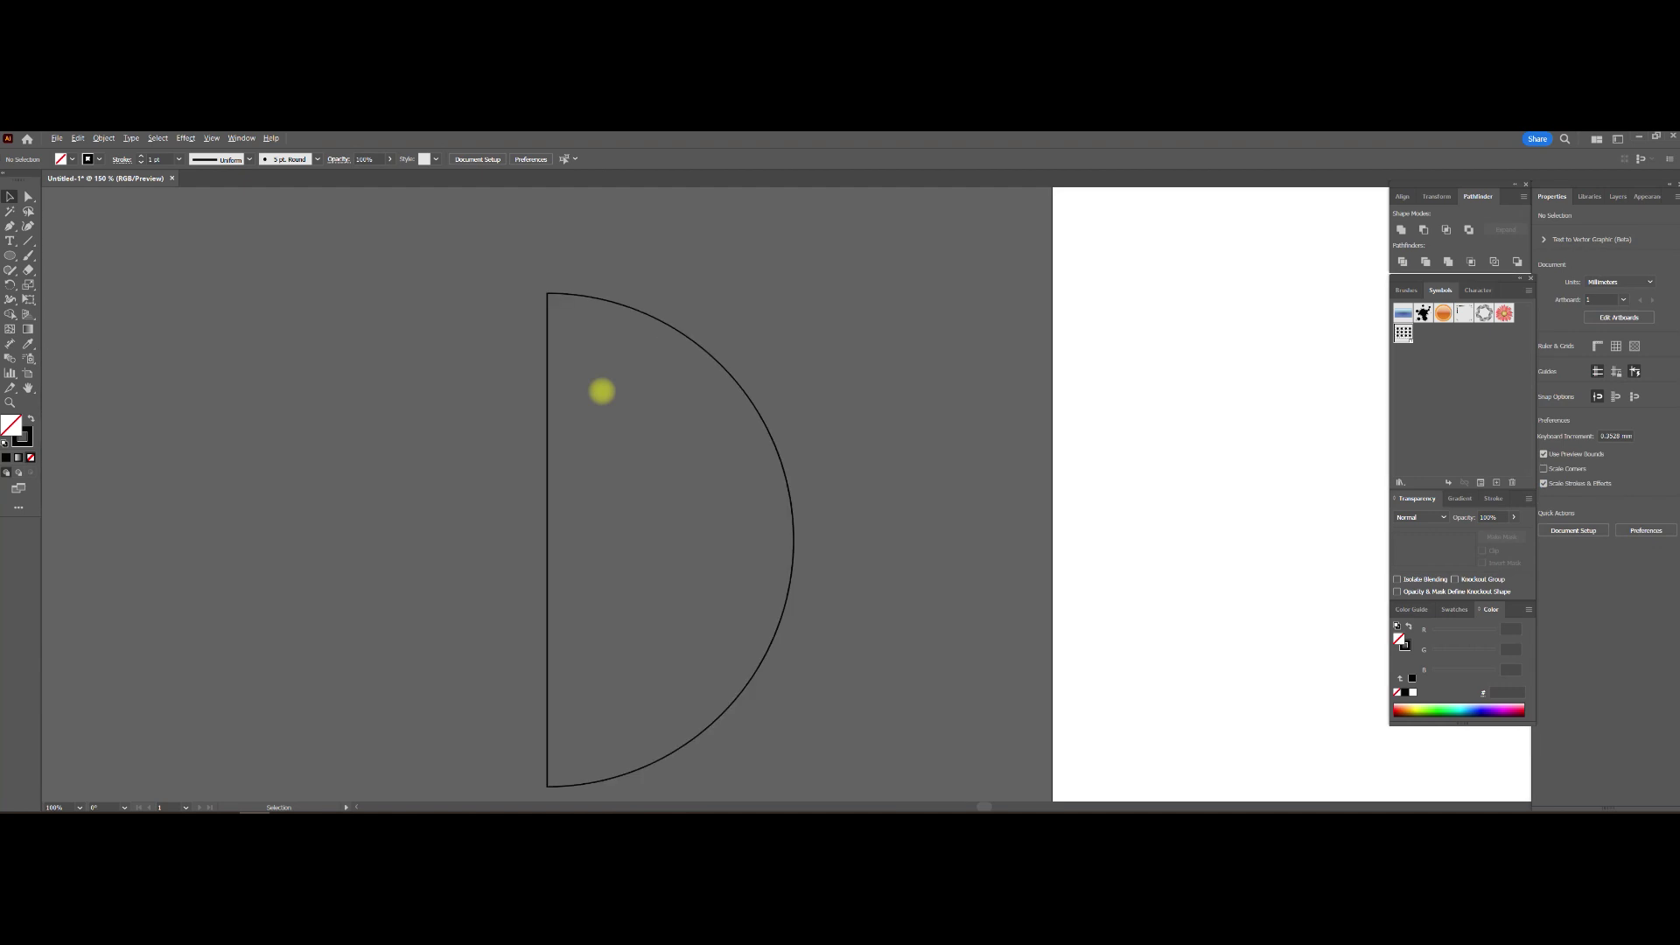
{"action": "key", "text": "ctrl+a"}
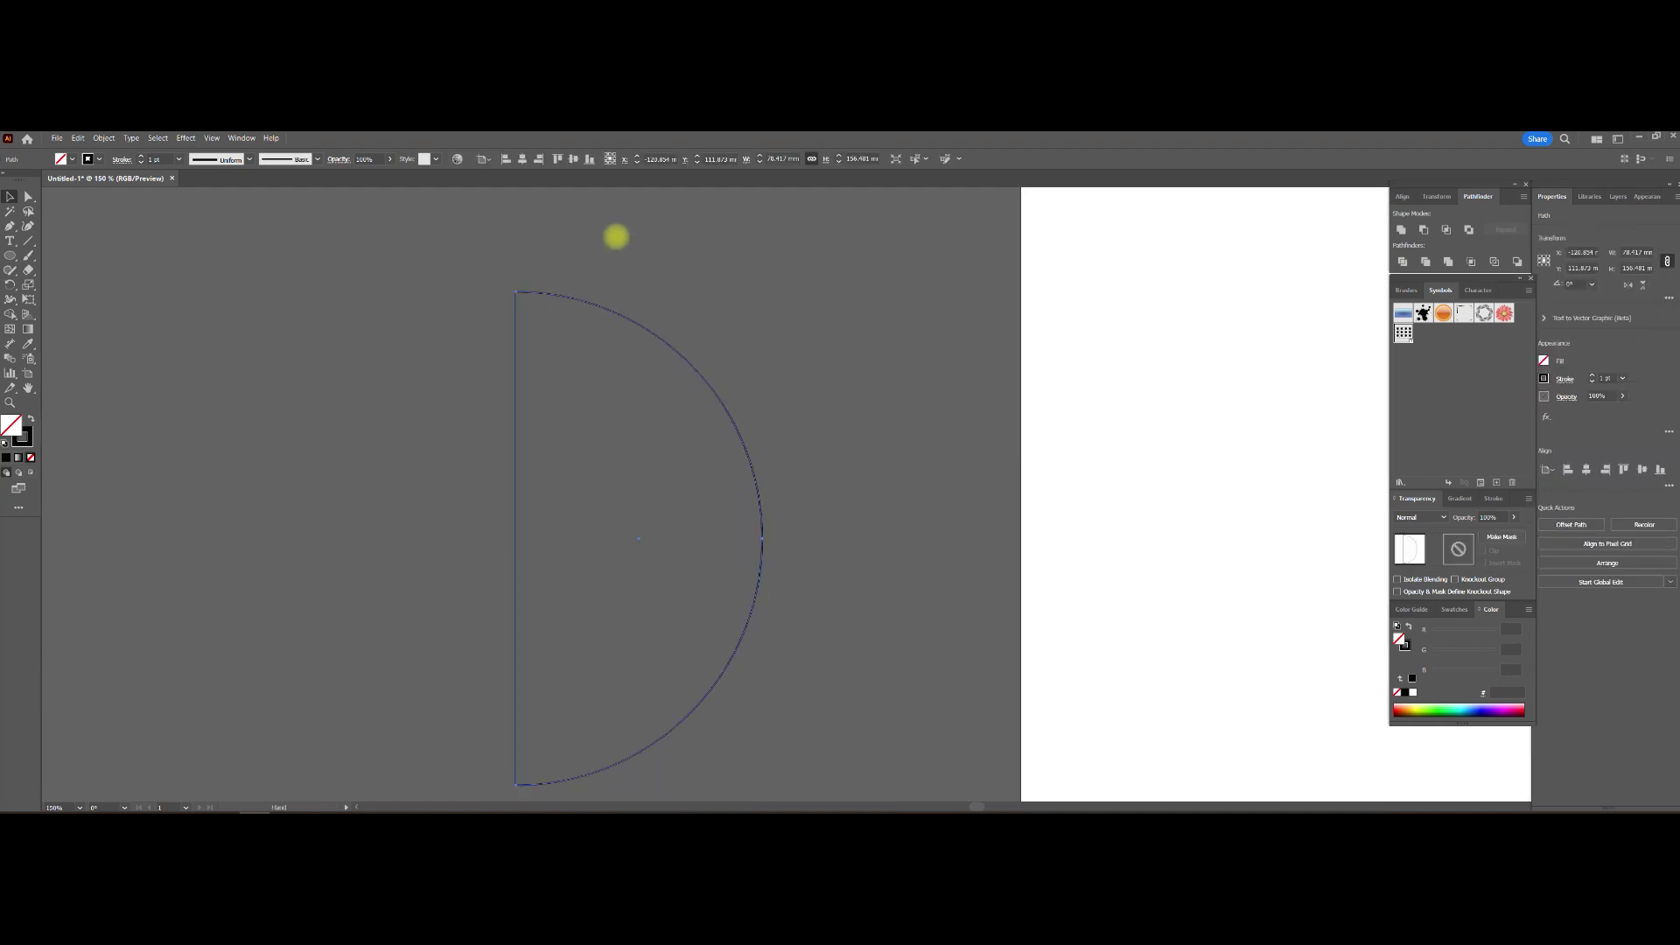
{"action": "key", "text": "ctrl+1"}
{"action": "left_click", "coordinate": [724, 349]}
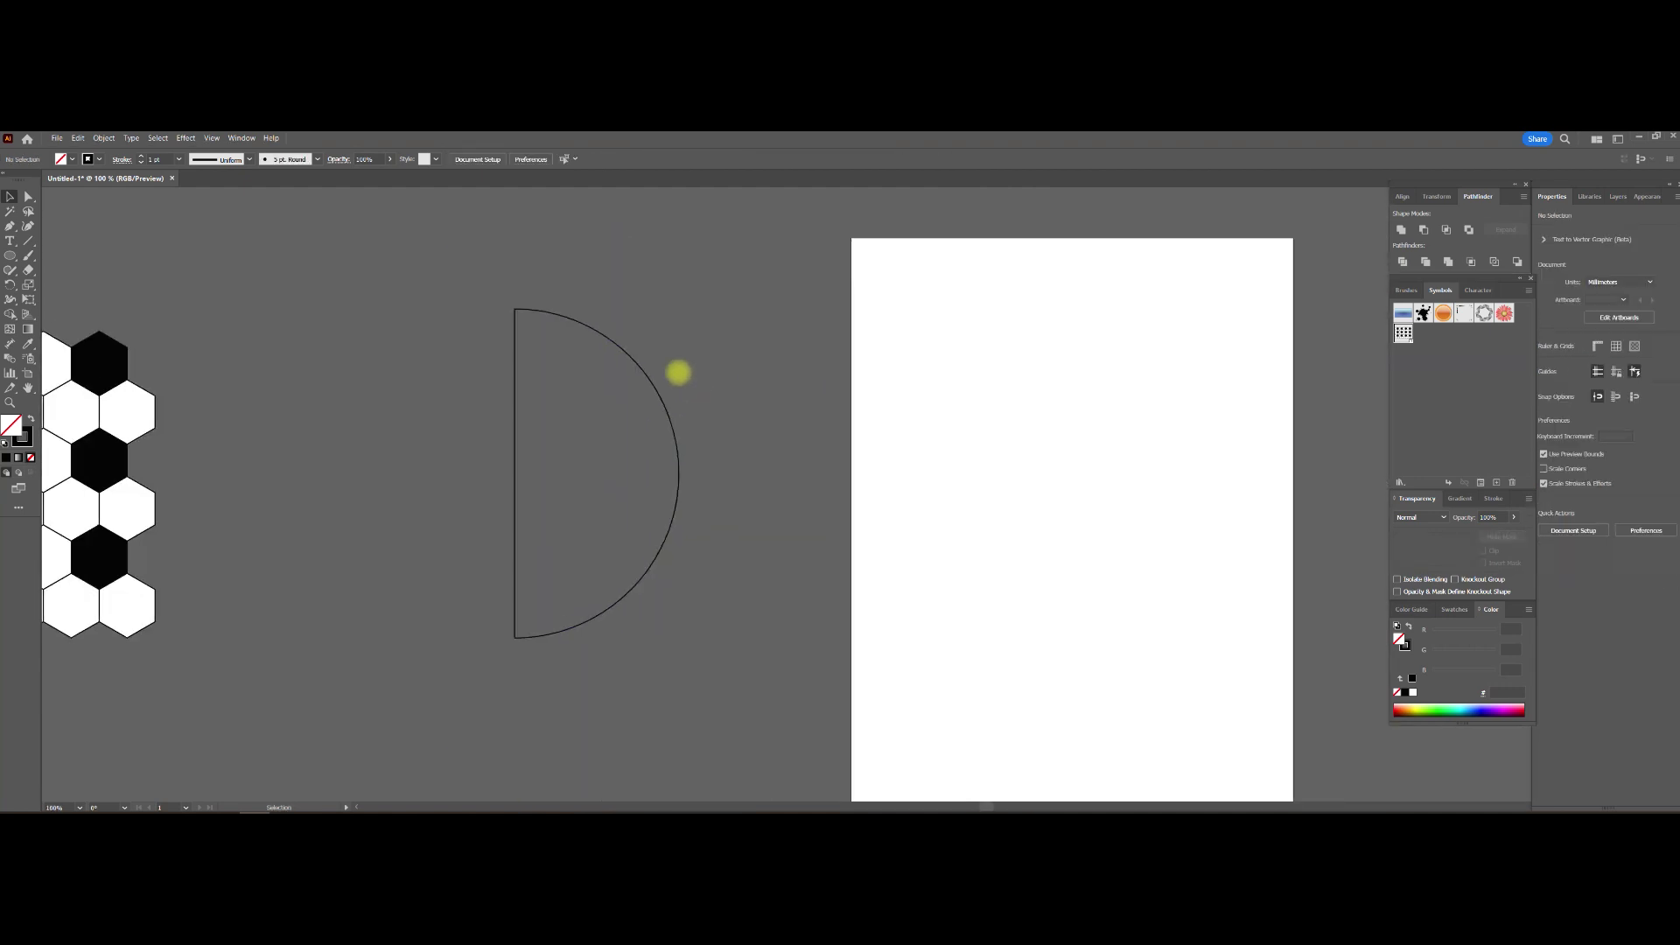
Apply a 3D Classic Revolve to the half-circle with Position set to Front.
{"action": "scroll", "coordinate": [626, 409], "scroll_direction": "down", "scroll_amount": 1}
{"action": "left_click_drag", "start_coordinate": [627, 409], "coordinate": [457, 533]}
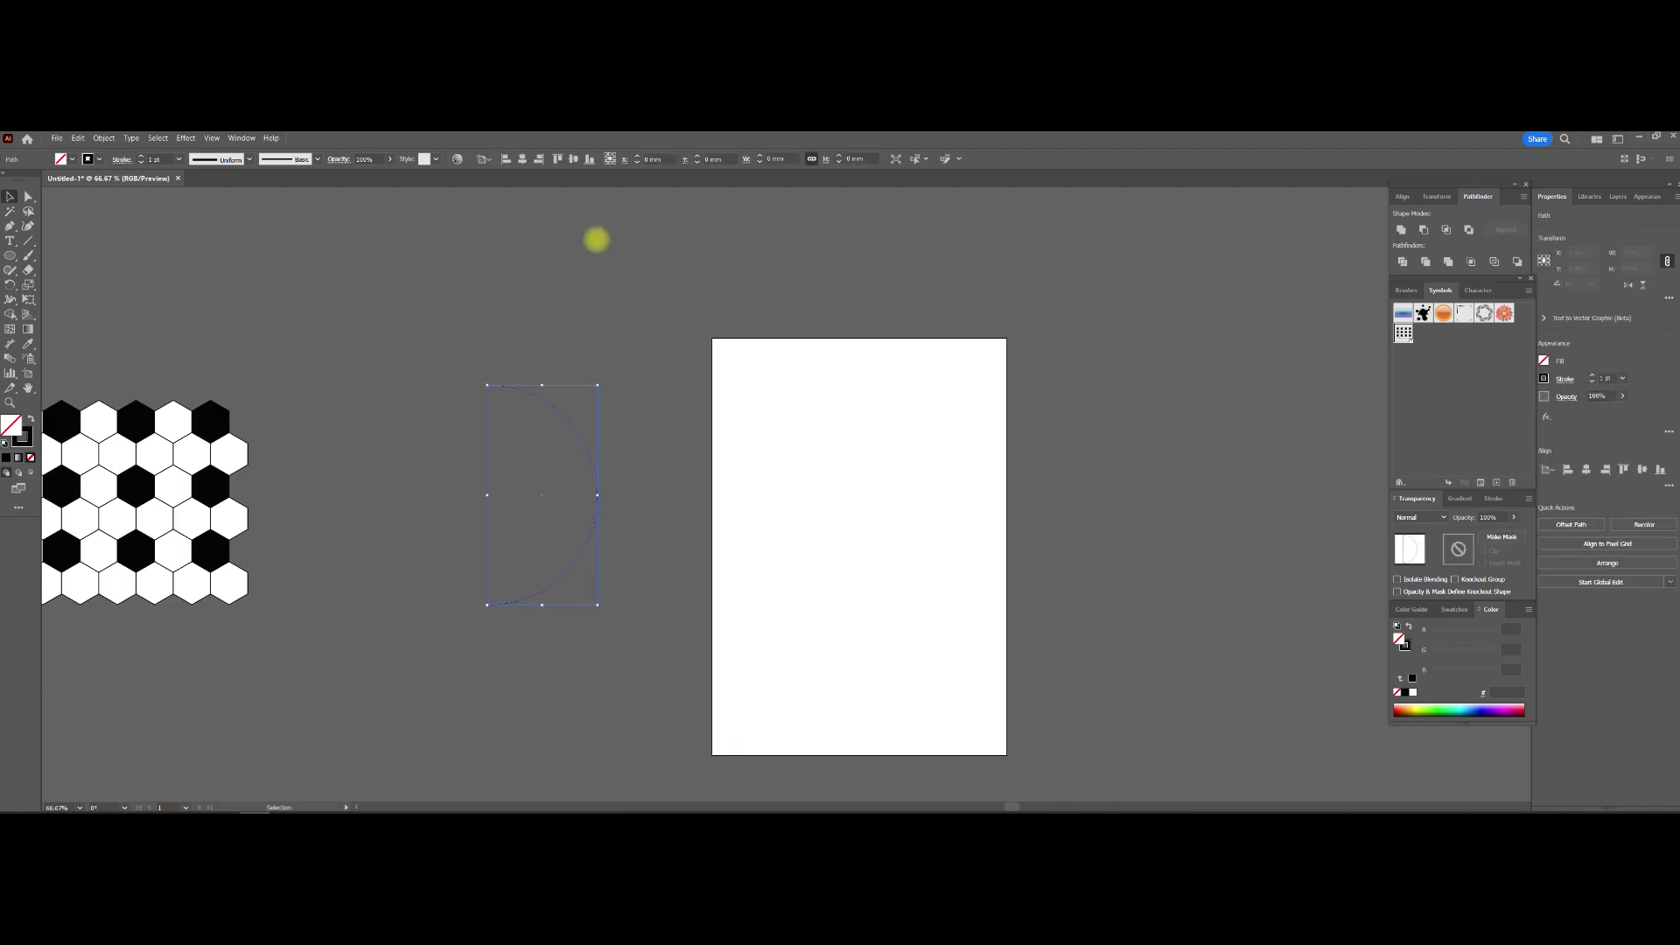
{"action": "left_click", "coordinate": [185, 138]}
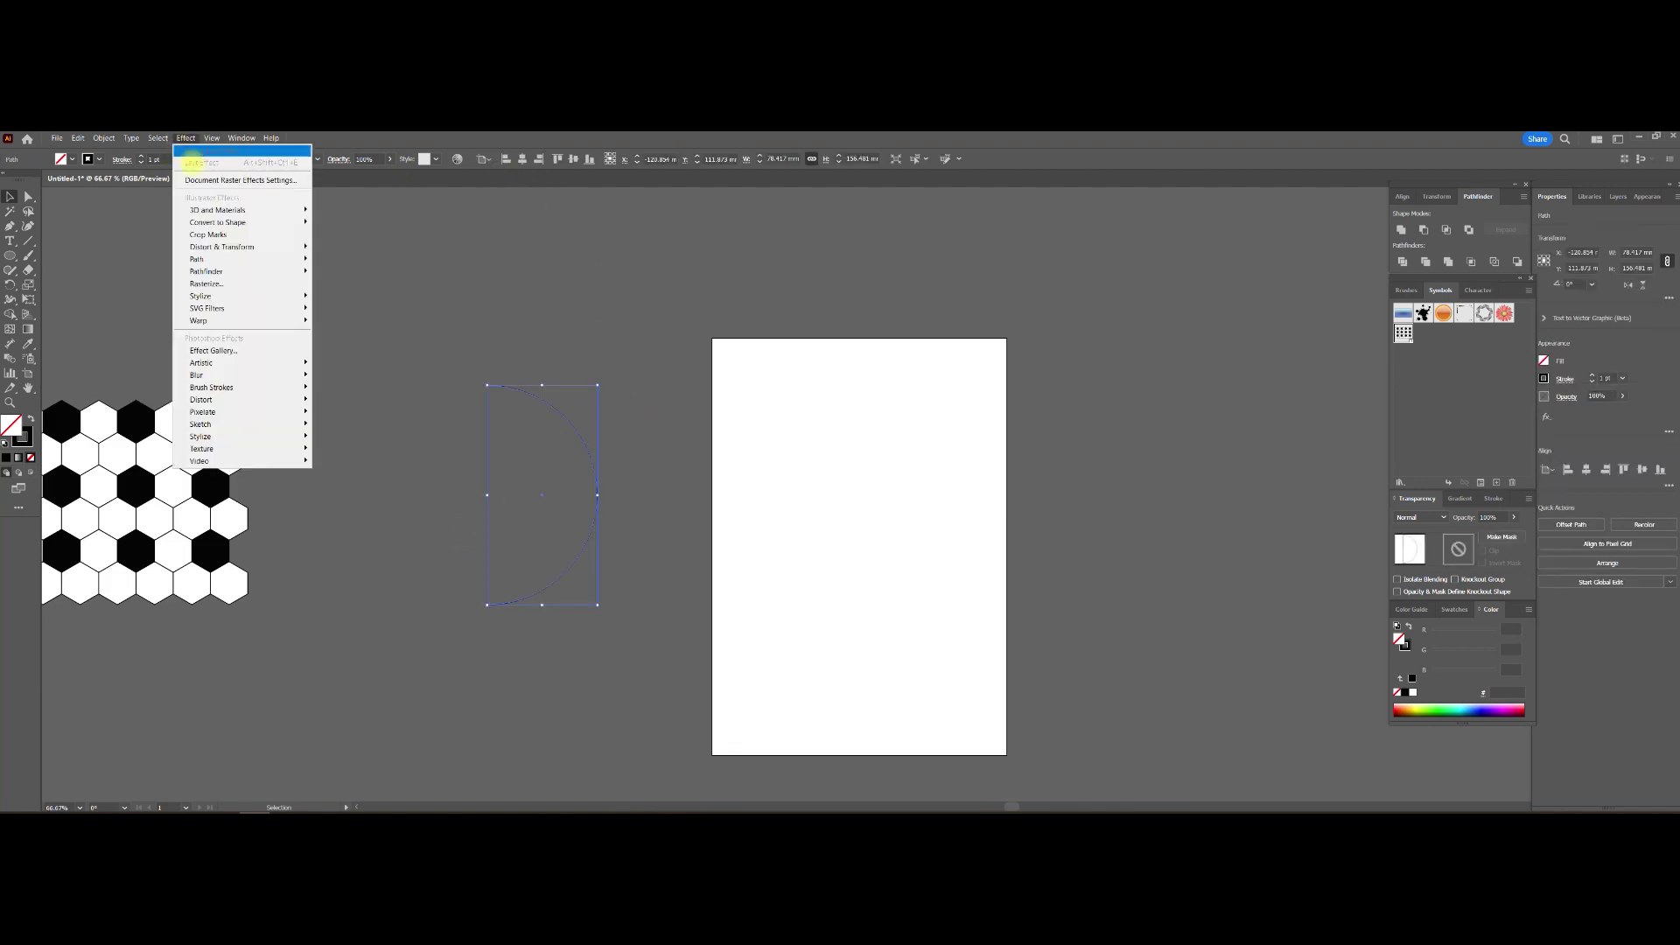
{"action": "mouse_move", "coordinate": [218, 210]}
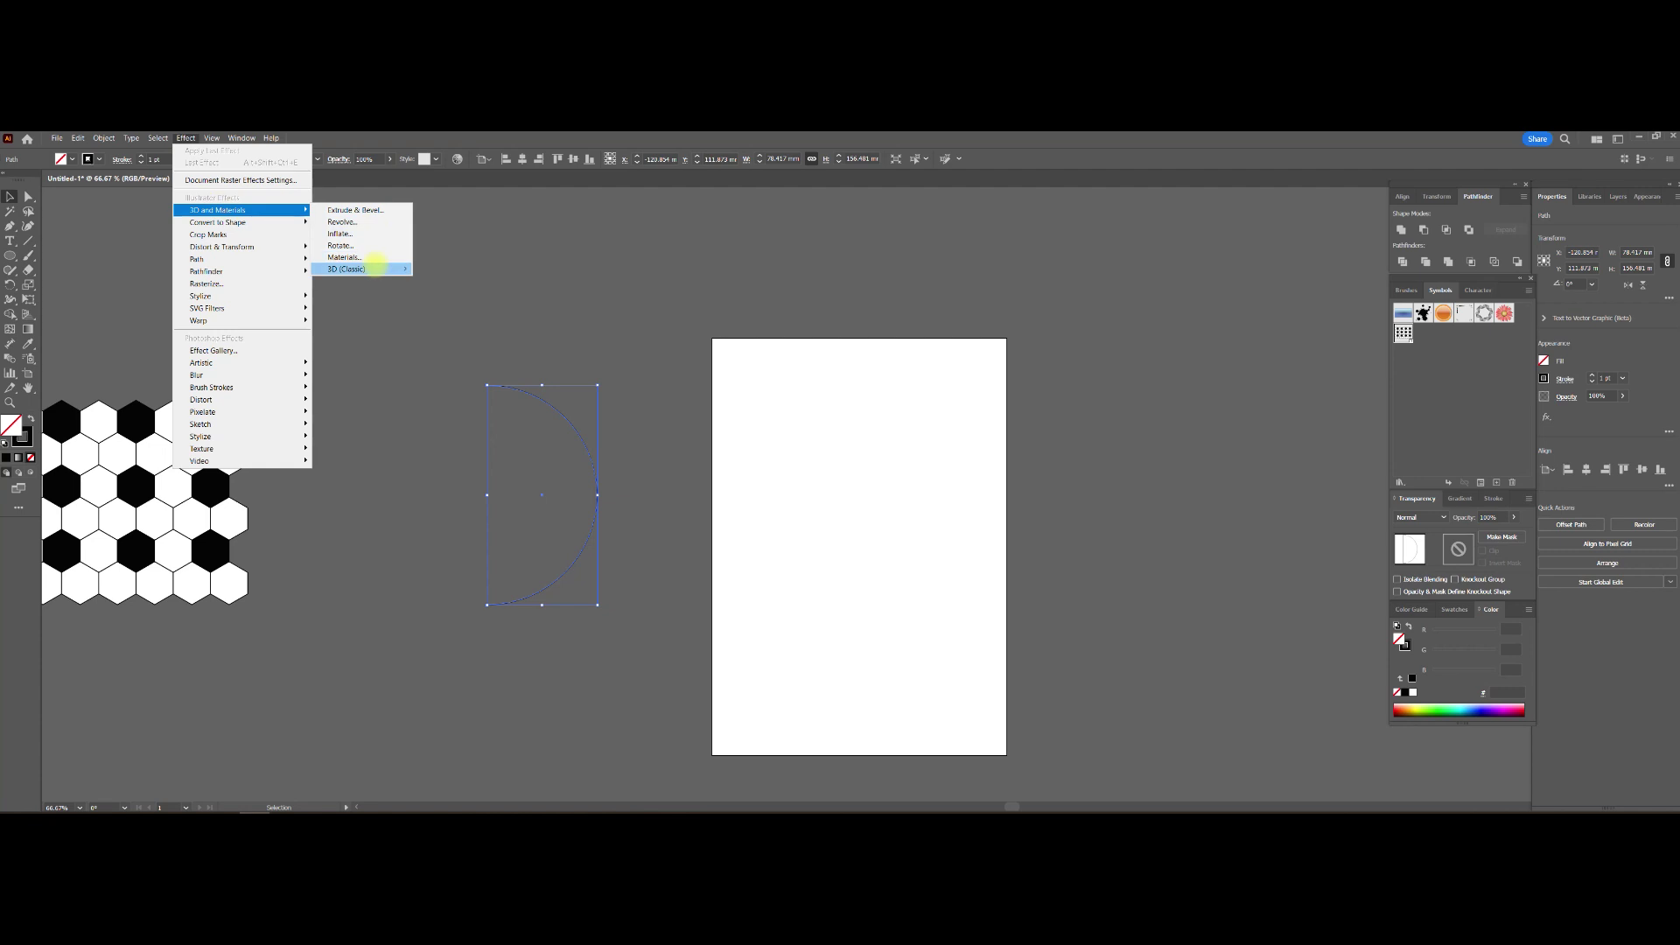
{"action": "mouse_move", "coordinate": [360, 267]}
{"action": "left_click", "coordinate": [473, 281]}
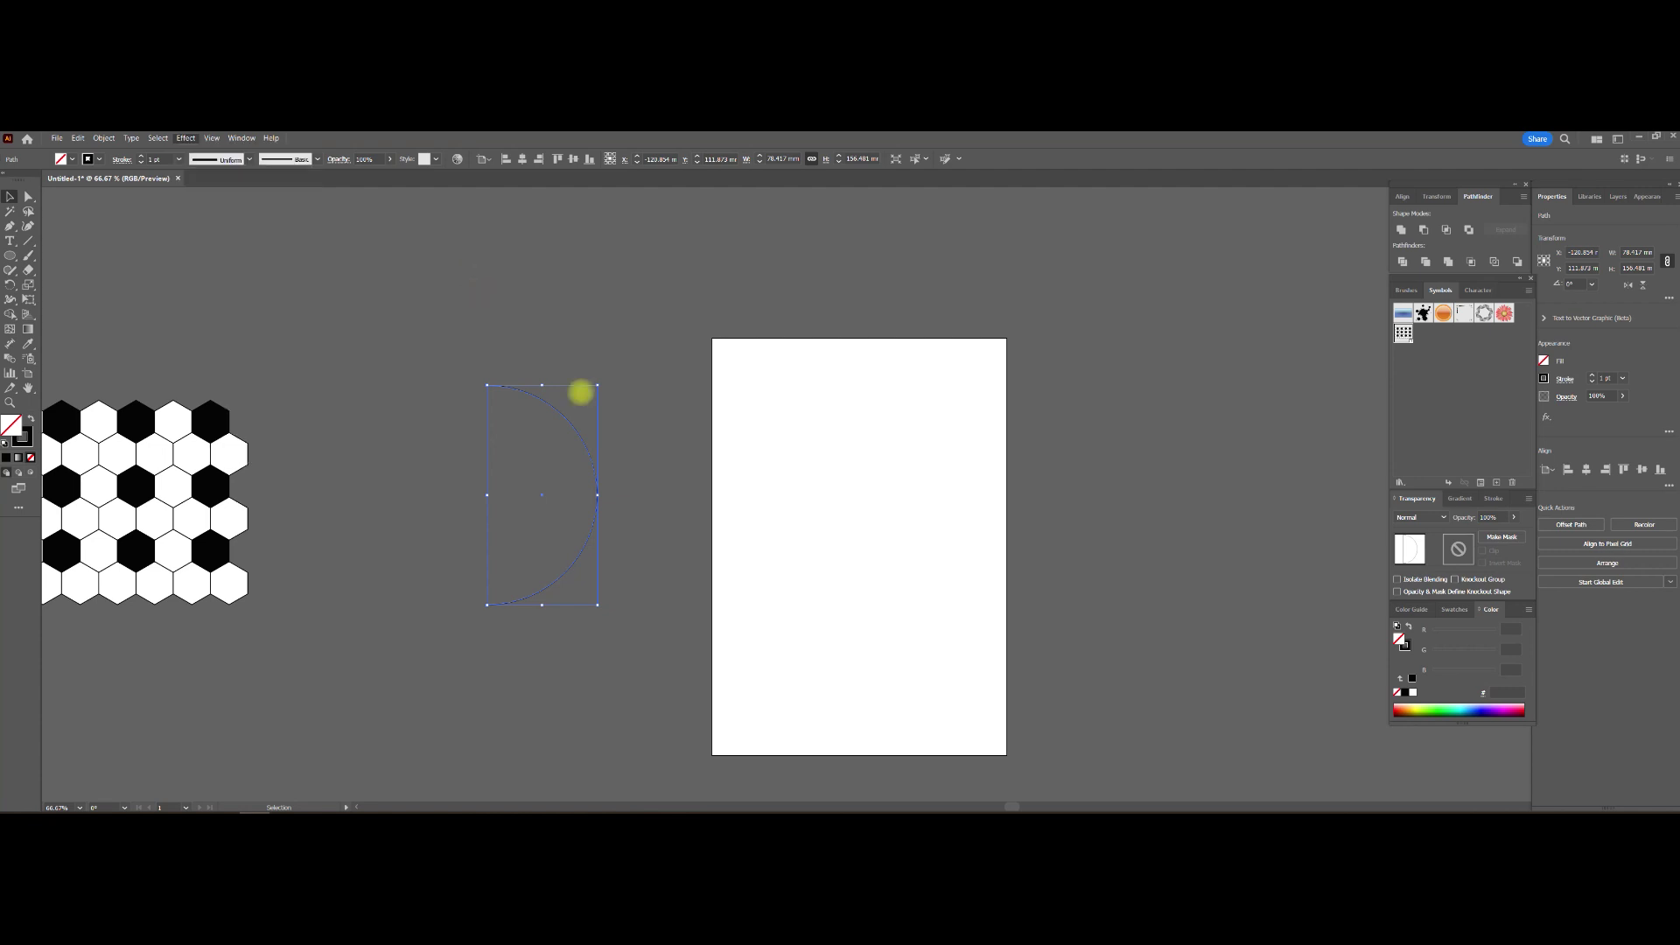
{"action": "left_click", "coordinate": [778, 390]}
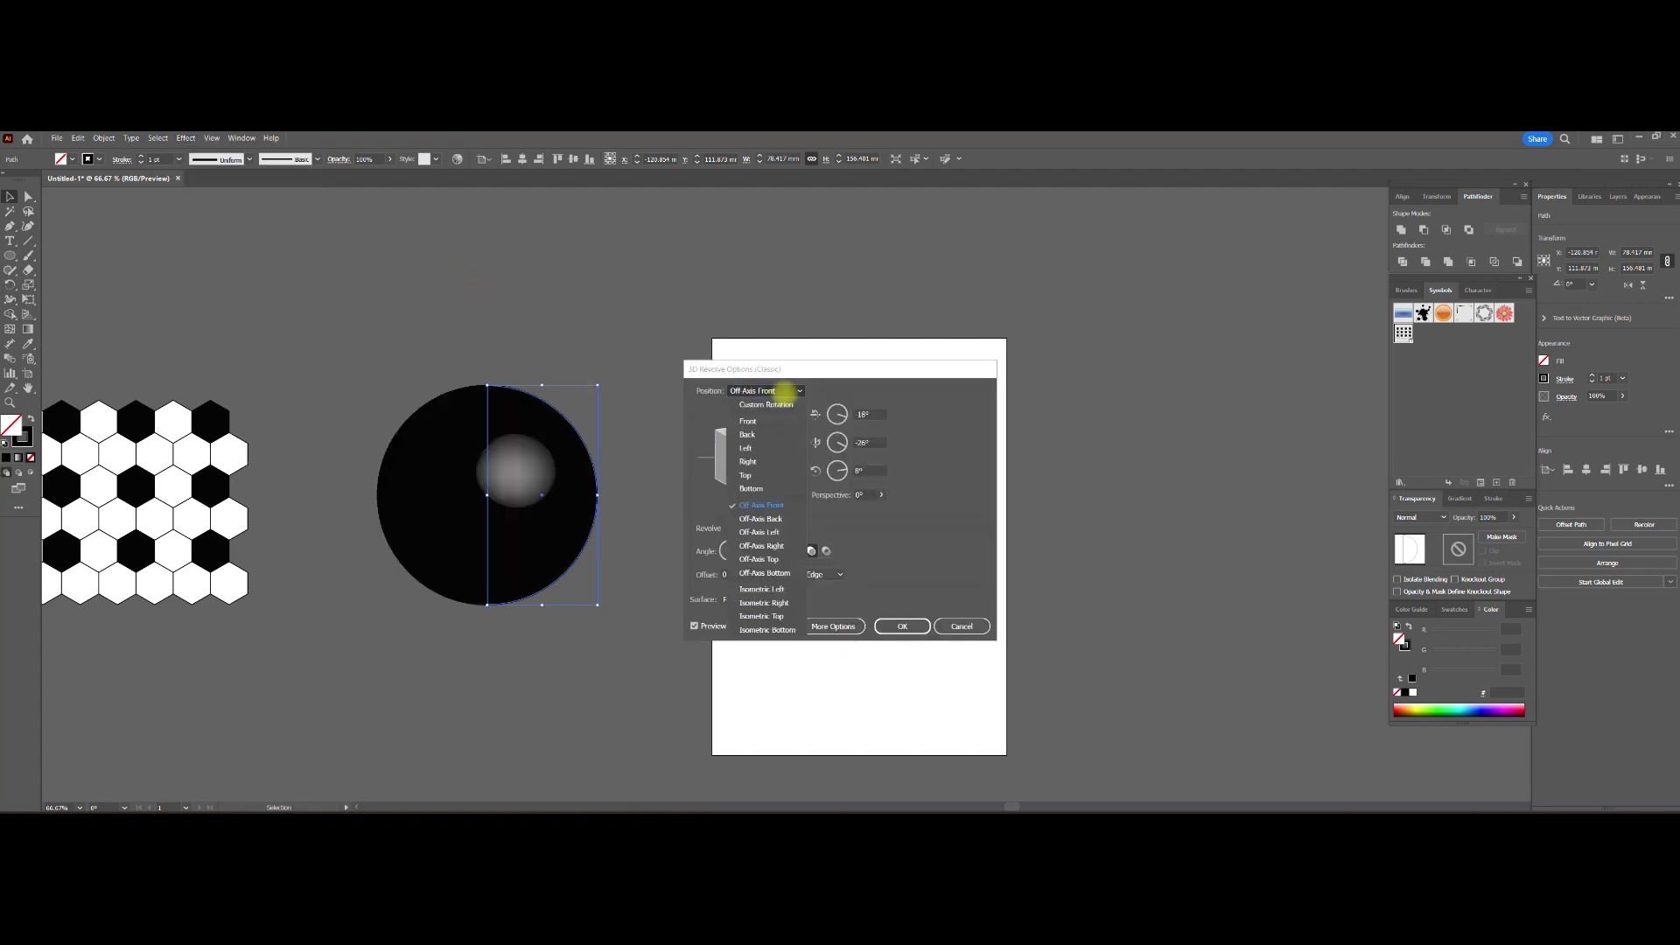
{"action": "left_click", "coordinate": [772, 422]}
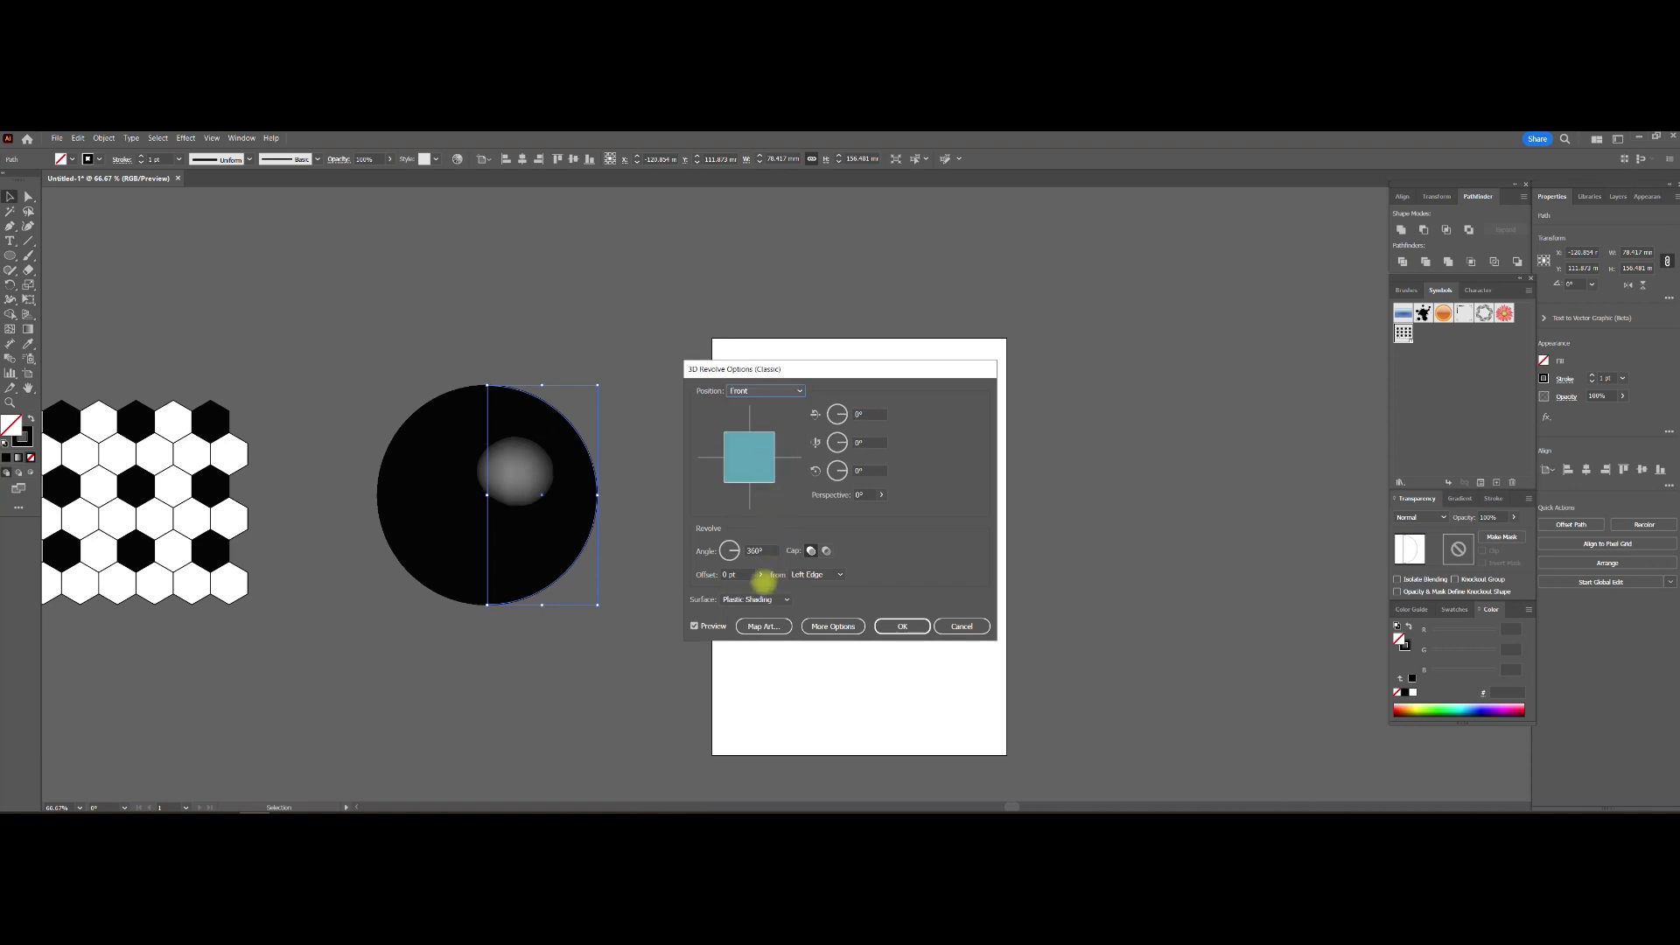
Set the revolve's Surface to No Shading and bring up Map Art's symbol list.
{"action": "left_click", "coordinate": [787, 599]}
{"action": "left_click", "coordinate": [751, 612]}
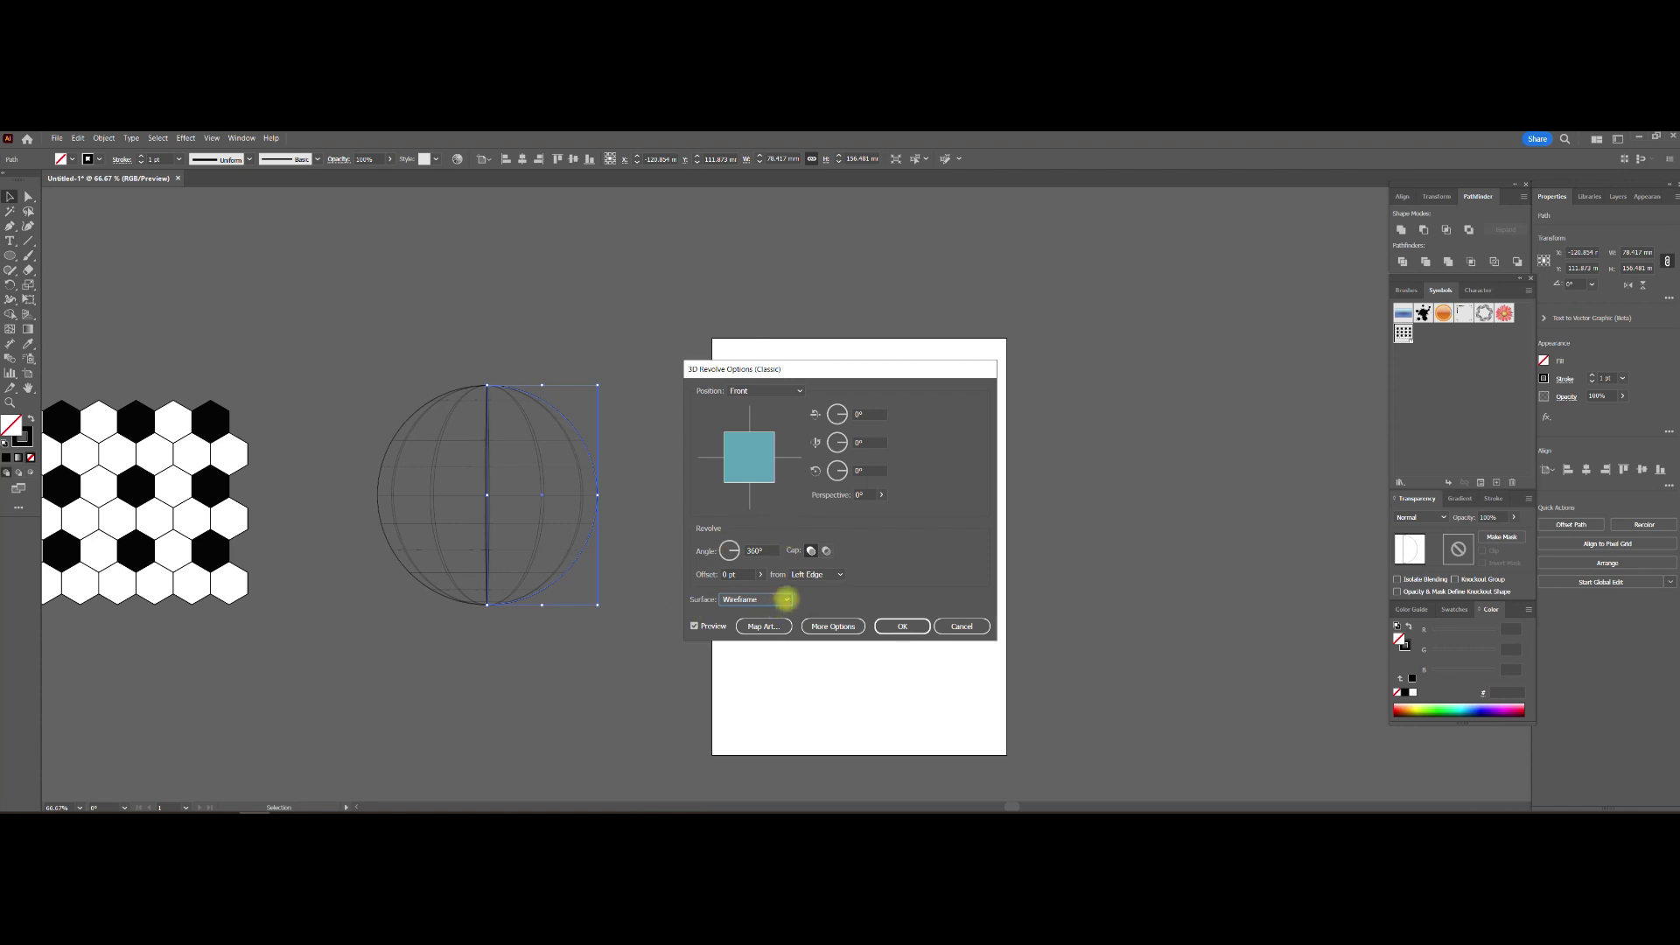
{"action": "left_click", "coordinate": [784, 599]}
{"action": "left_click", "coordinate": [750, 626]}
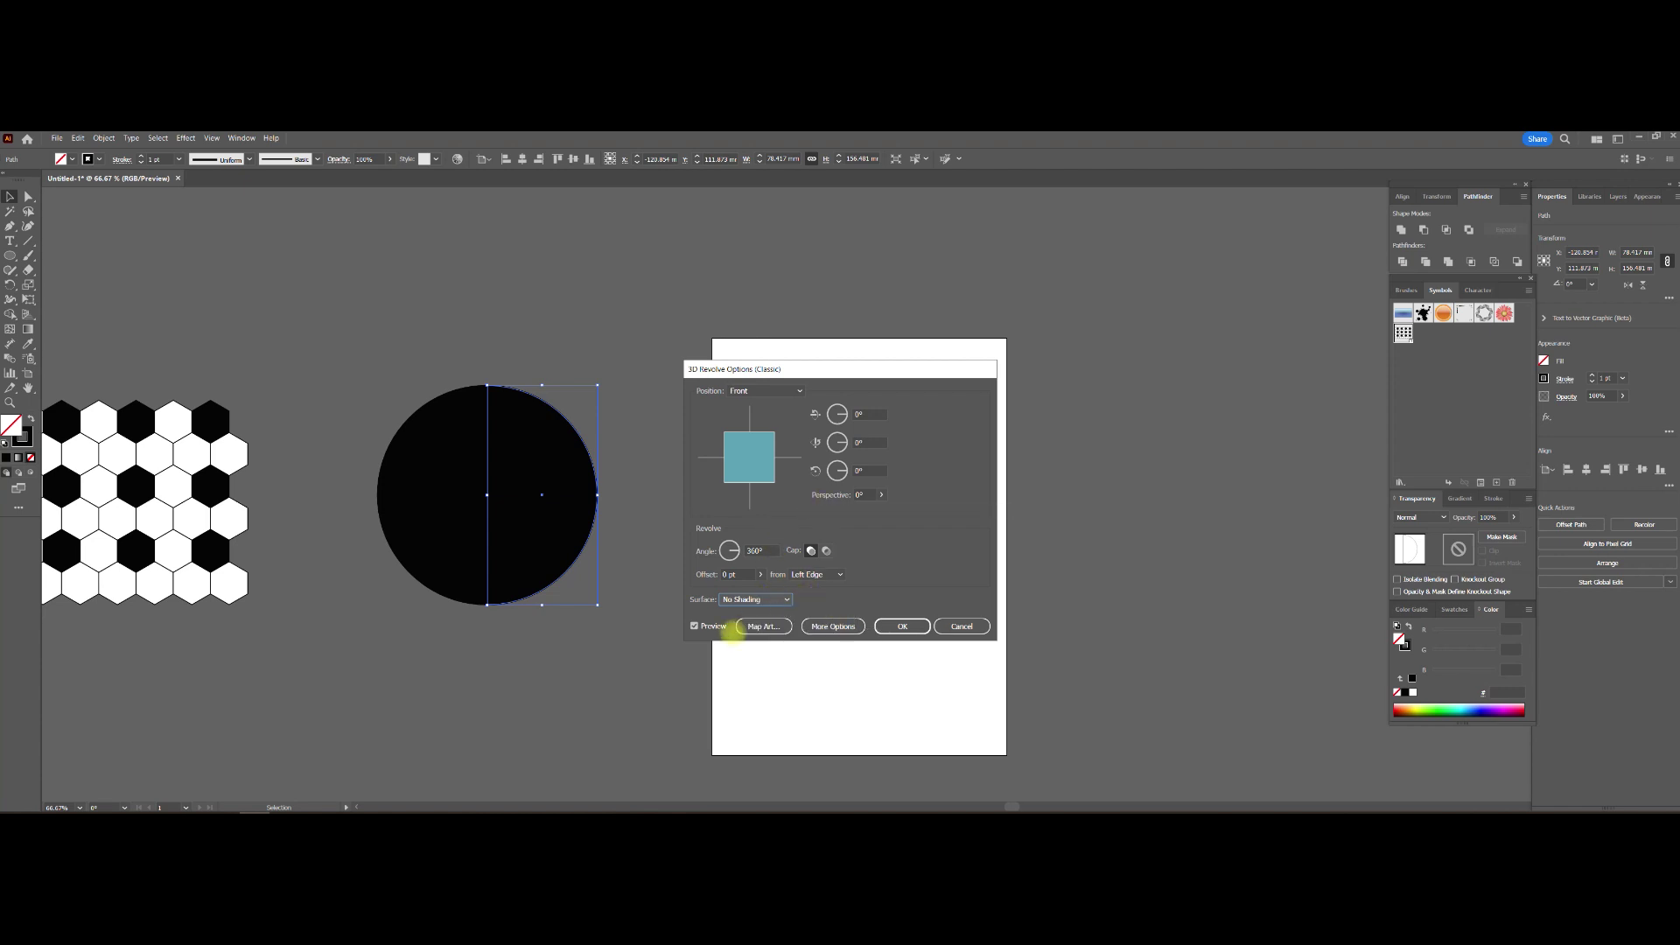
{"action": "left_click", "coordinate": [758, 626]}
{"action": "left_click", "coordinate": [796, 367]}
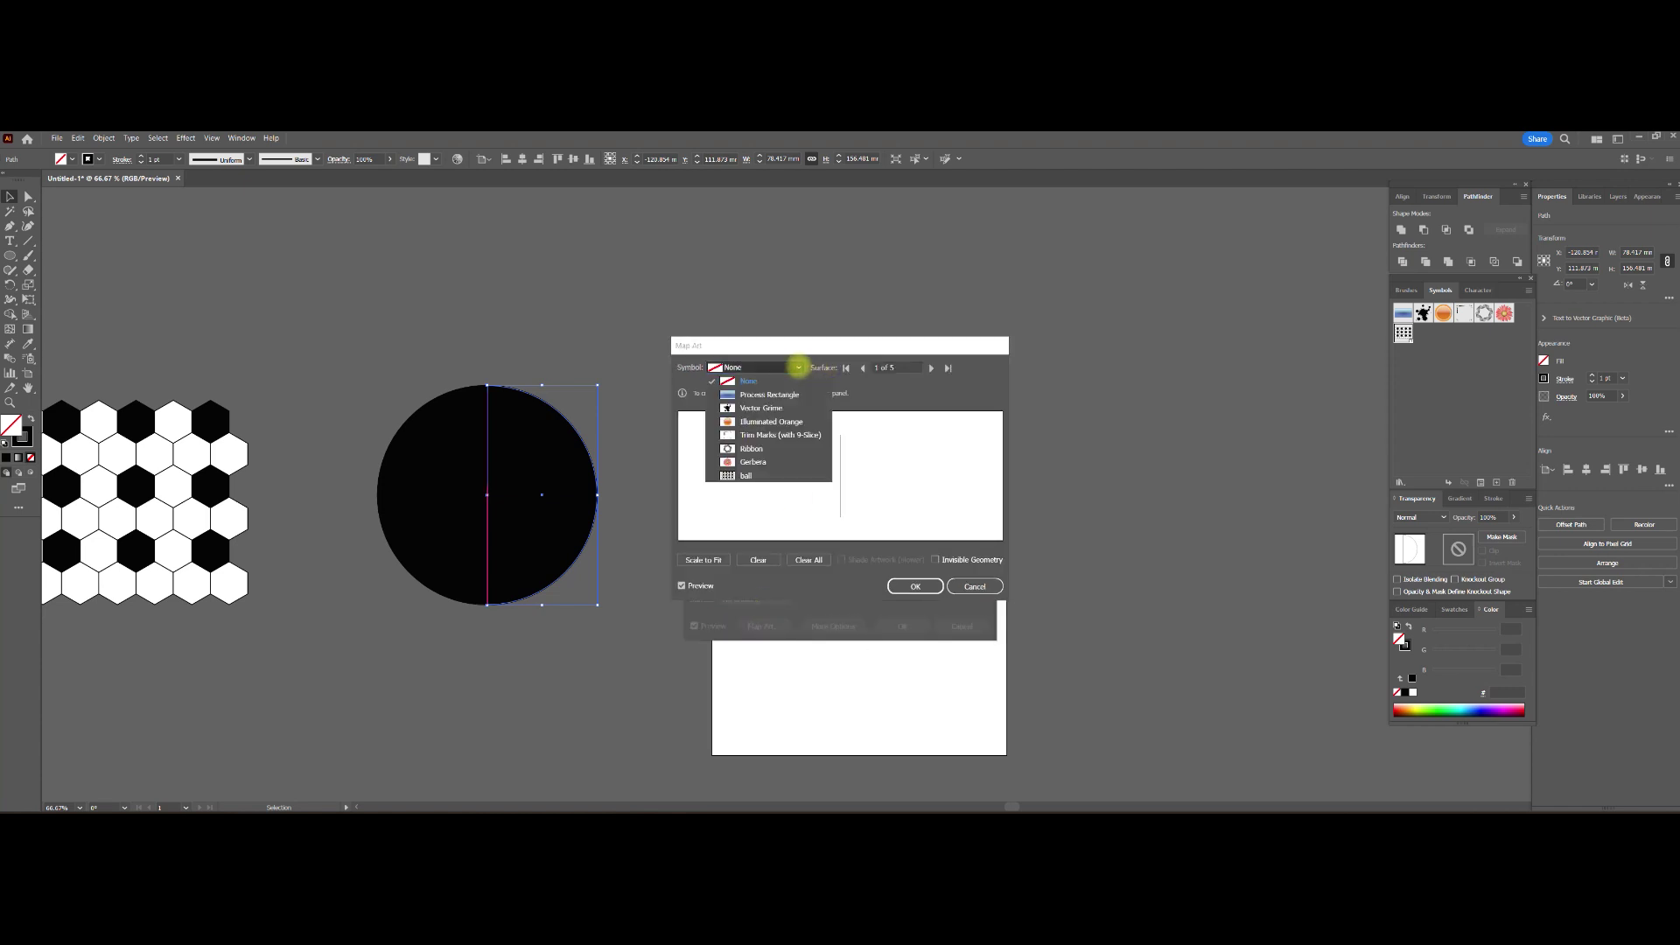
Try the ball symbol in Map Art, toggle Invisible Geometry, then cancel the mapping.
{"action": "left_click", "coordinate": [743, 475]}
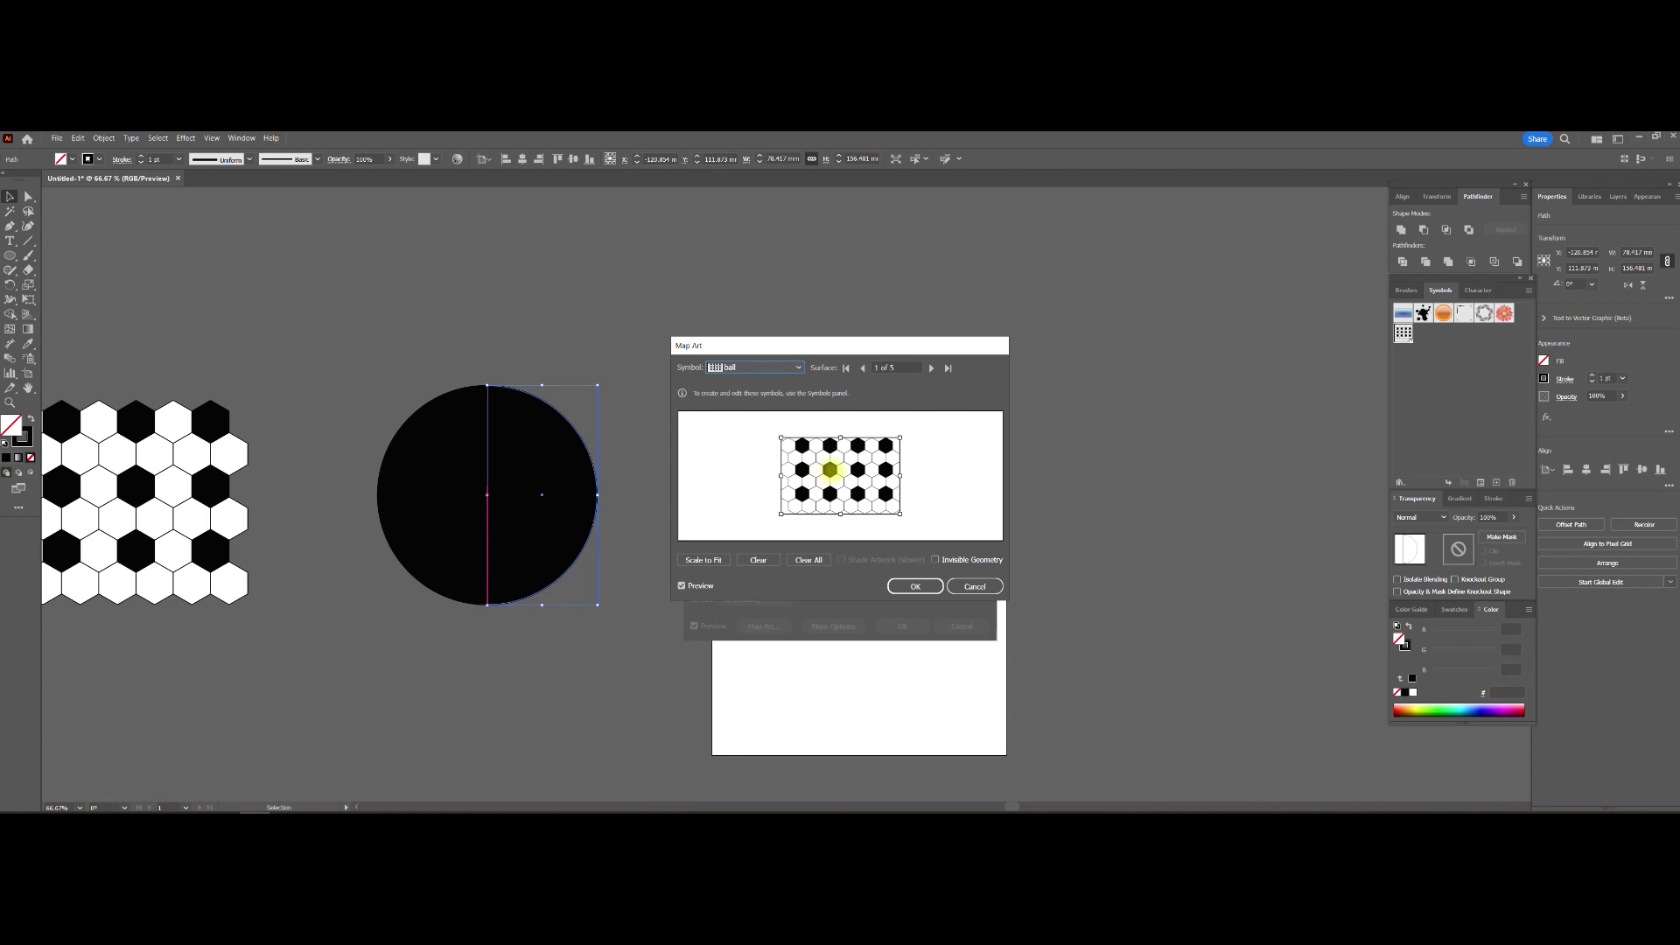
{"action": "mouse_move", "coordinate": [840, 475]}
{"action": "left_mouse_down"}
{"action": "mouse_move", "coordinate": [793, 475]}
{"action": "mouse_move", "coordinate": [845, 475]}
{"action": "left_mouse_up"}
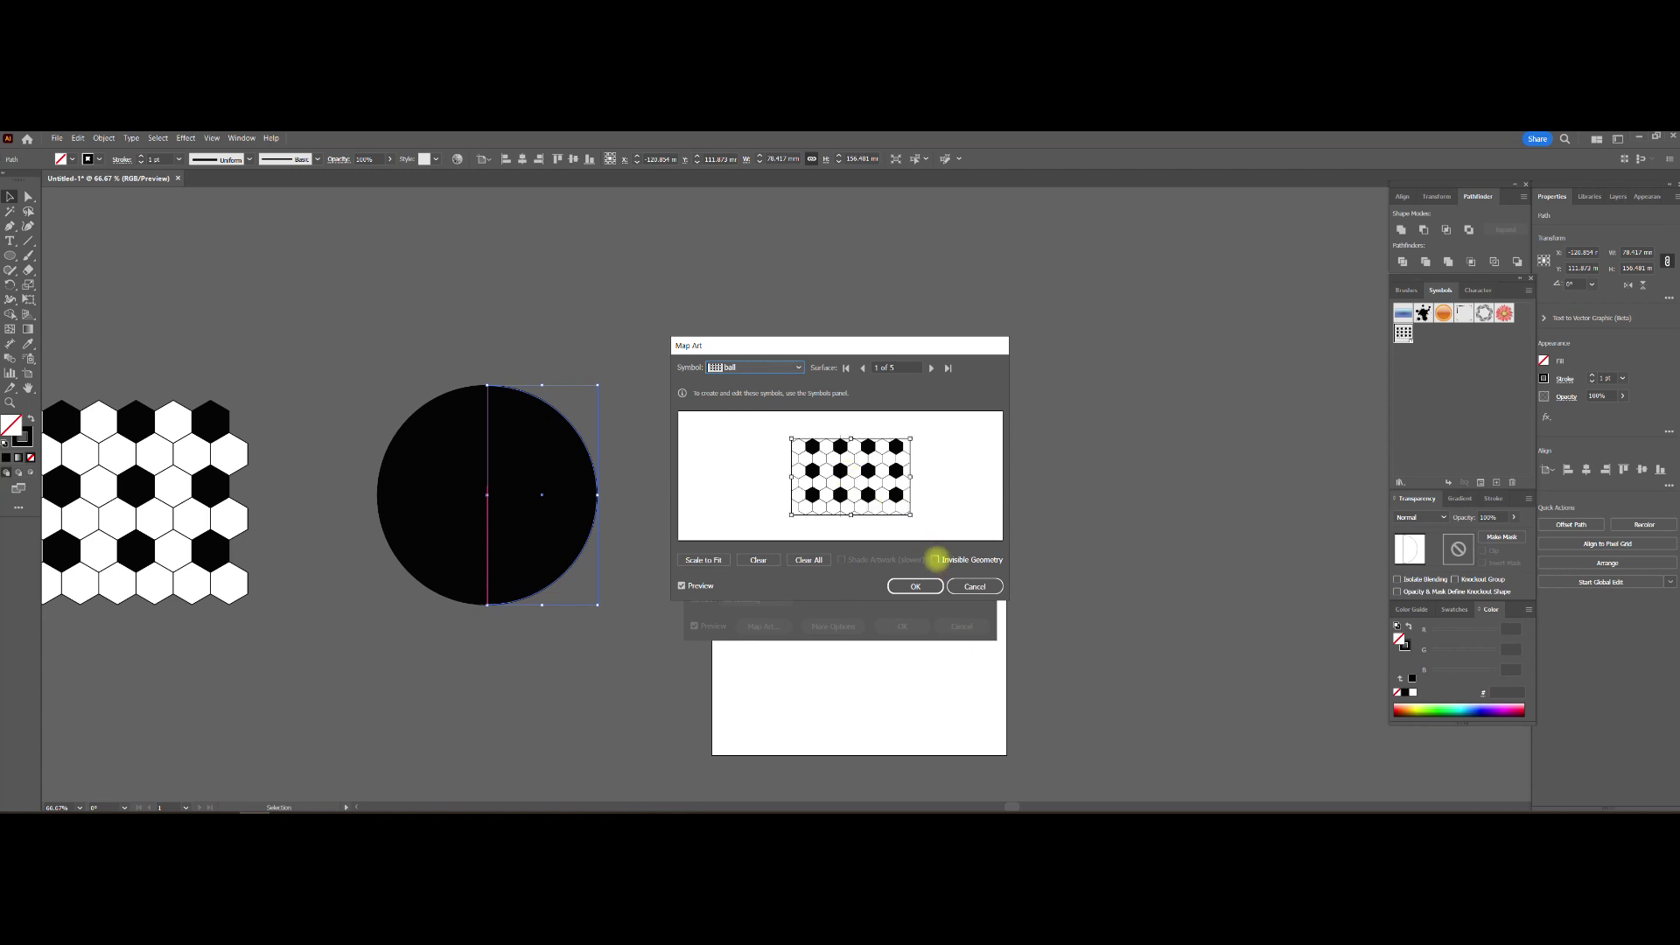
{"action": "left_click", "coordinate": [935, 559]}
{"action": "left_click", "coordinate": [935, 560]}
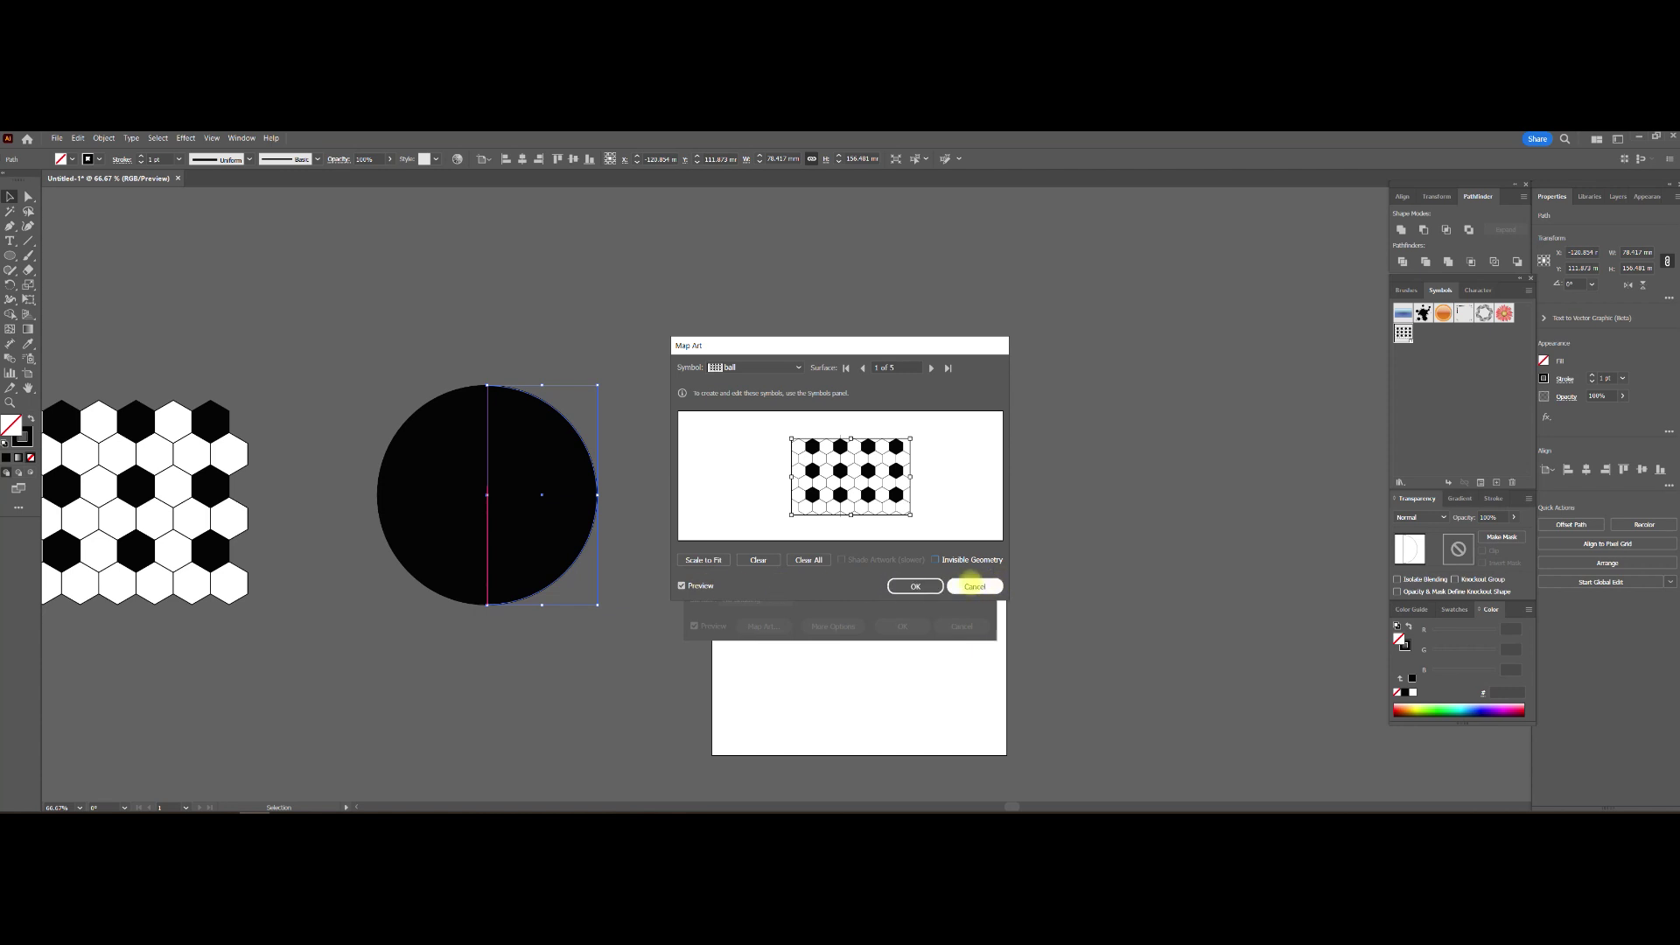
{"action": "left_click", "coordinate": [978, 585]}
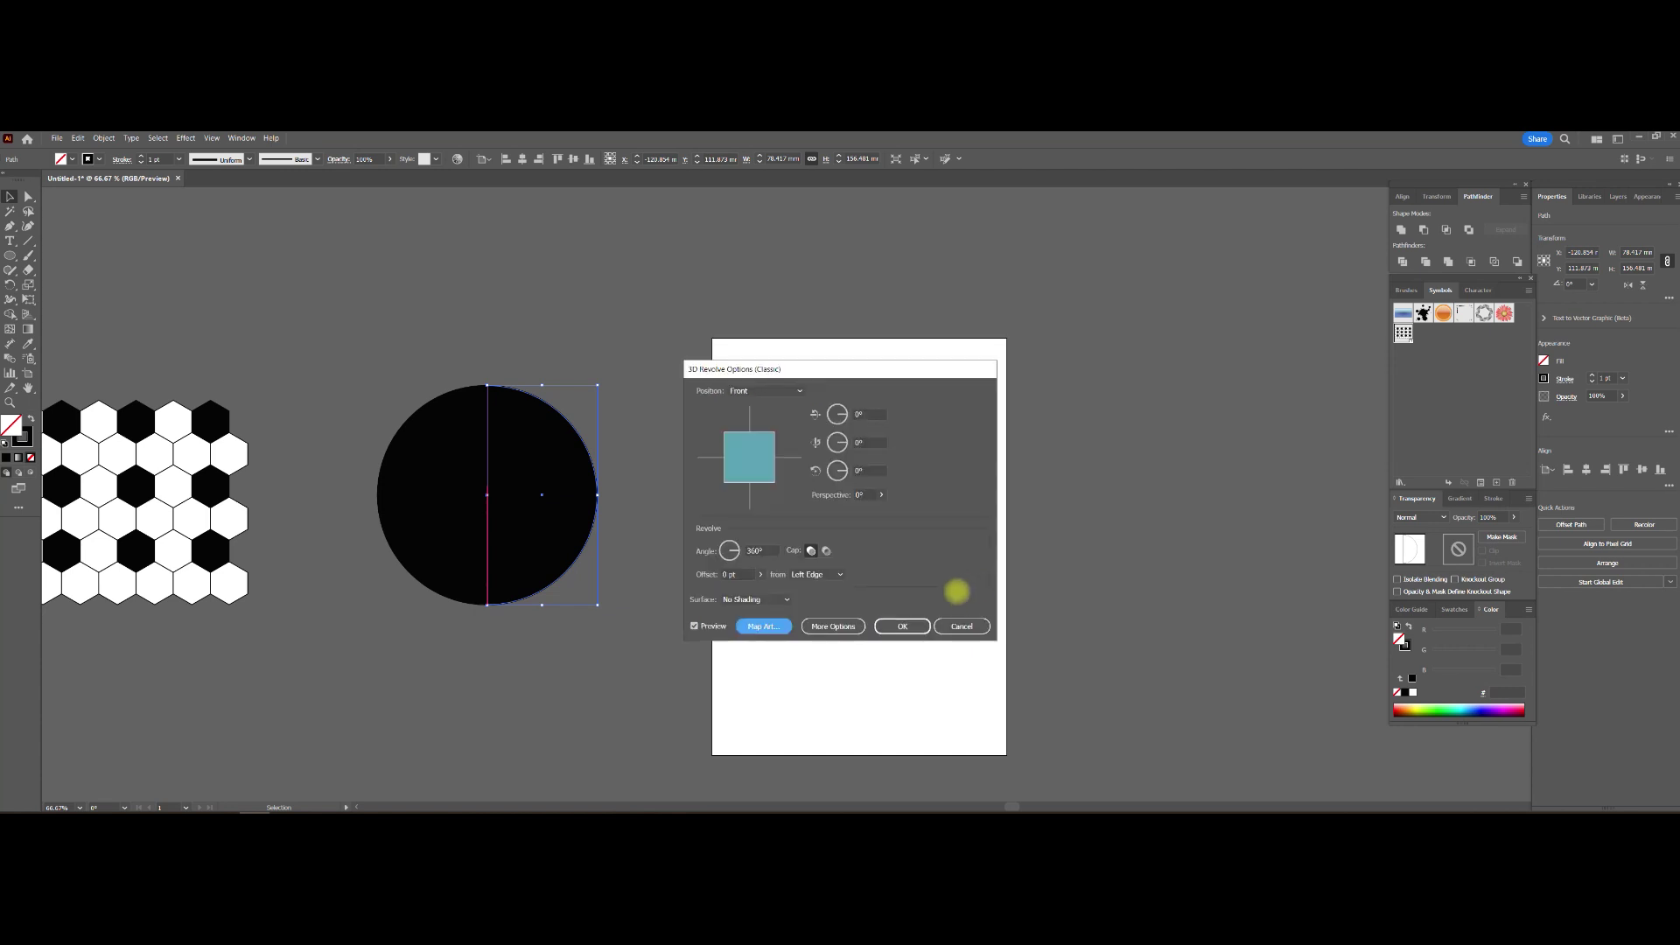
Cancel the 3D revolve and give the half-circle a white stroke.
{"action": "left_click", "coordinate": [903, 622]}
{"action": "left_click", "coordinate": [22, 436]}
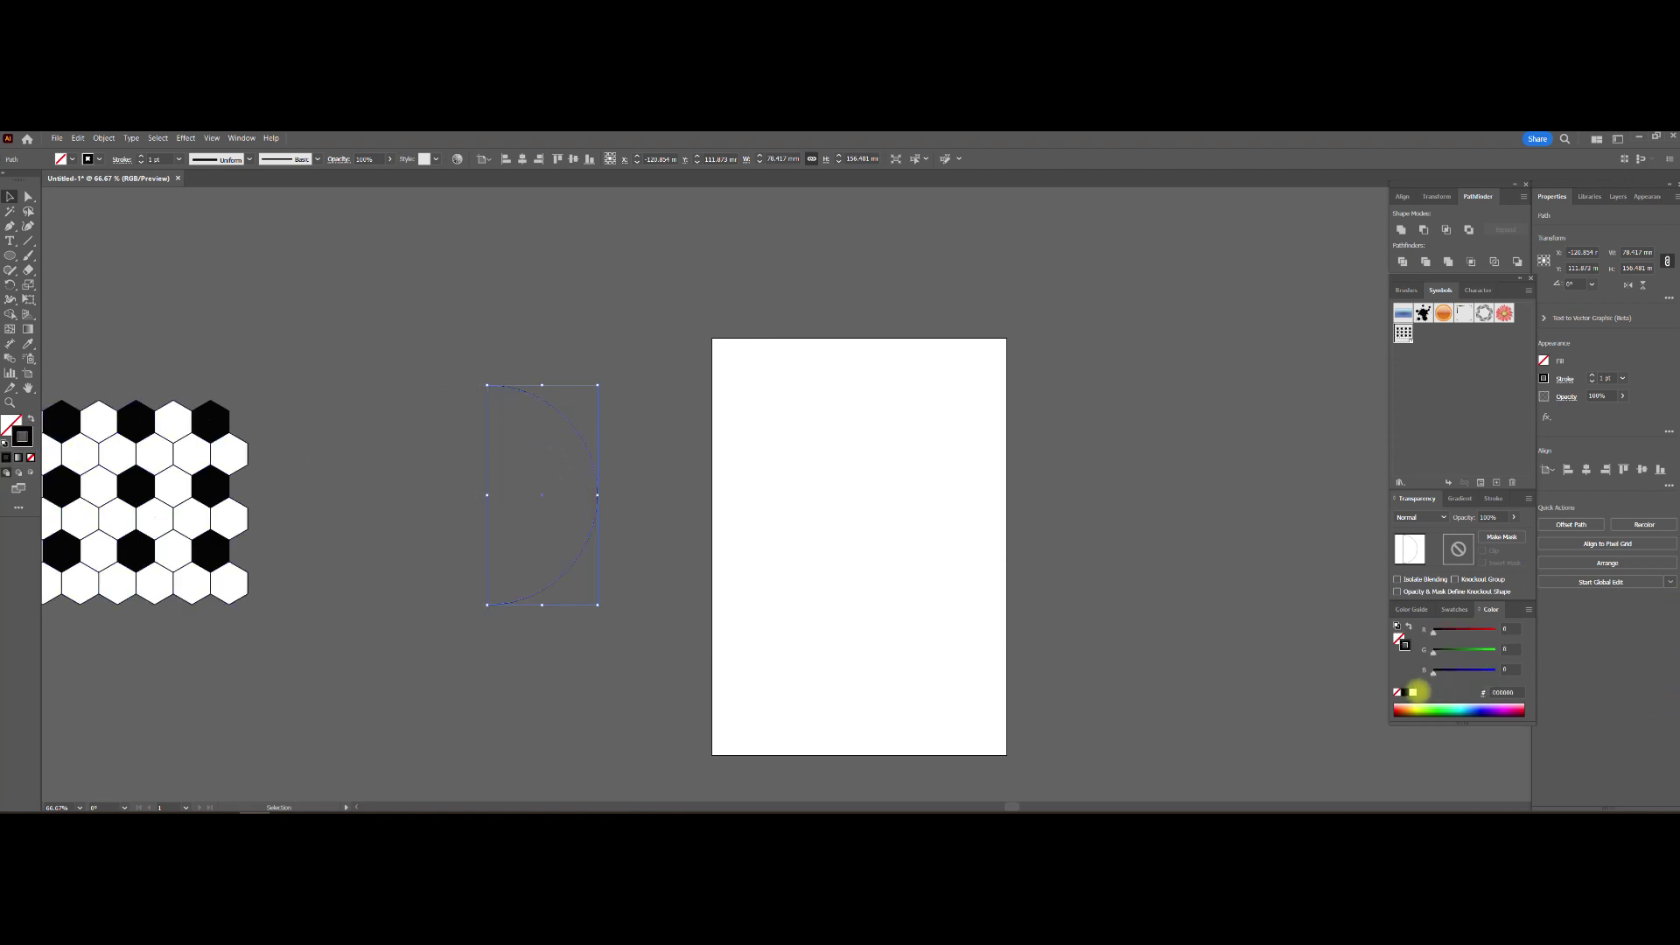
{"action": "left_click", "coordinate": [1412, 692]}
{"action": "left_click", "coordinate": [1454, 609]}
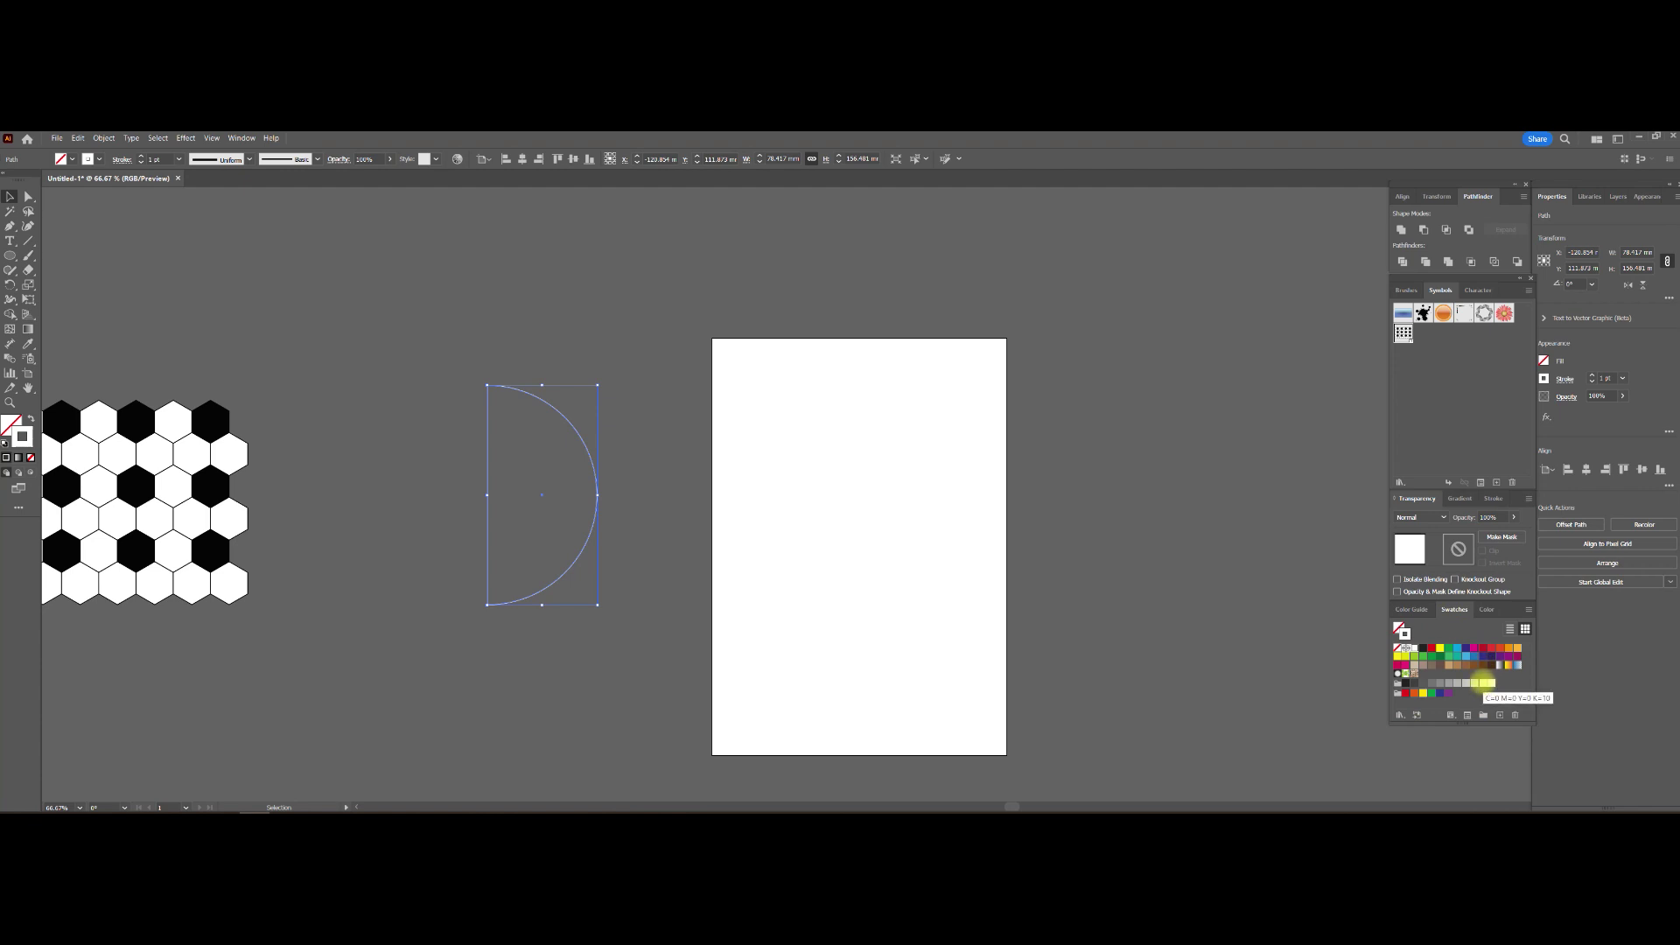
{"action": "left_click", "coordinate": [1487, 683]}
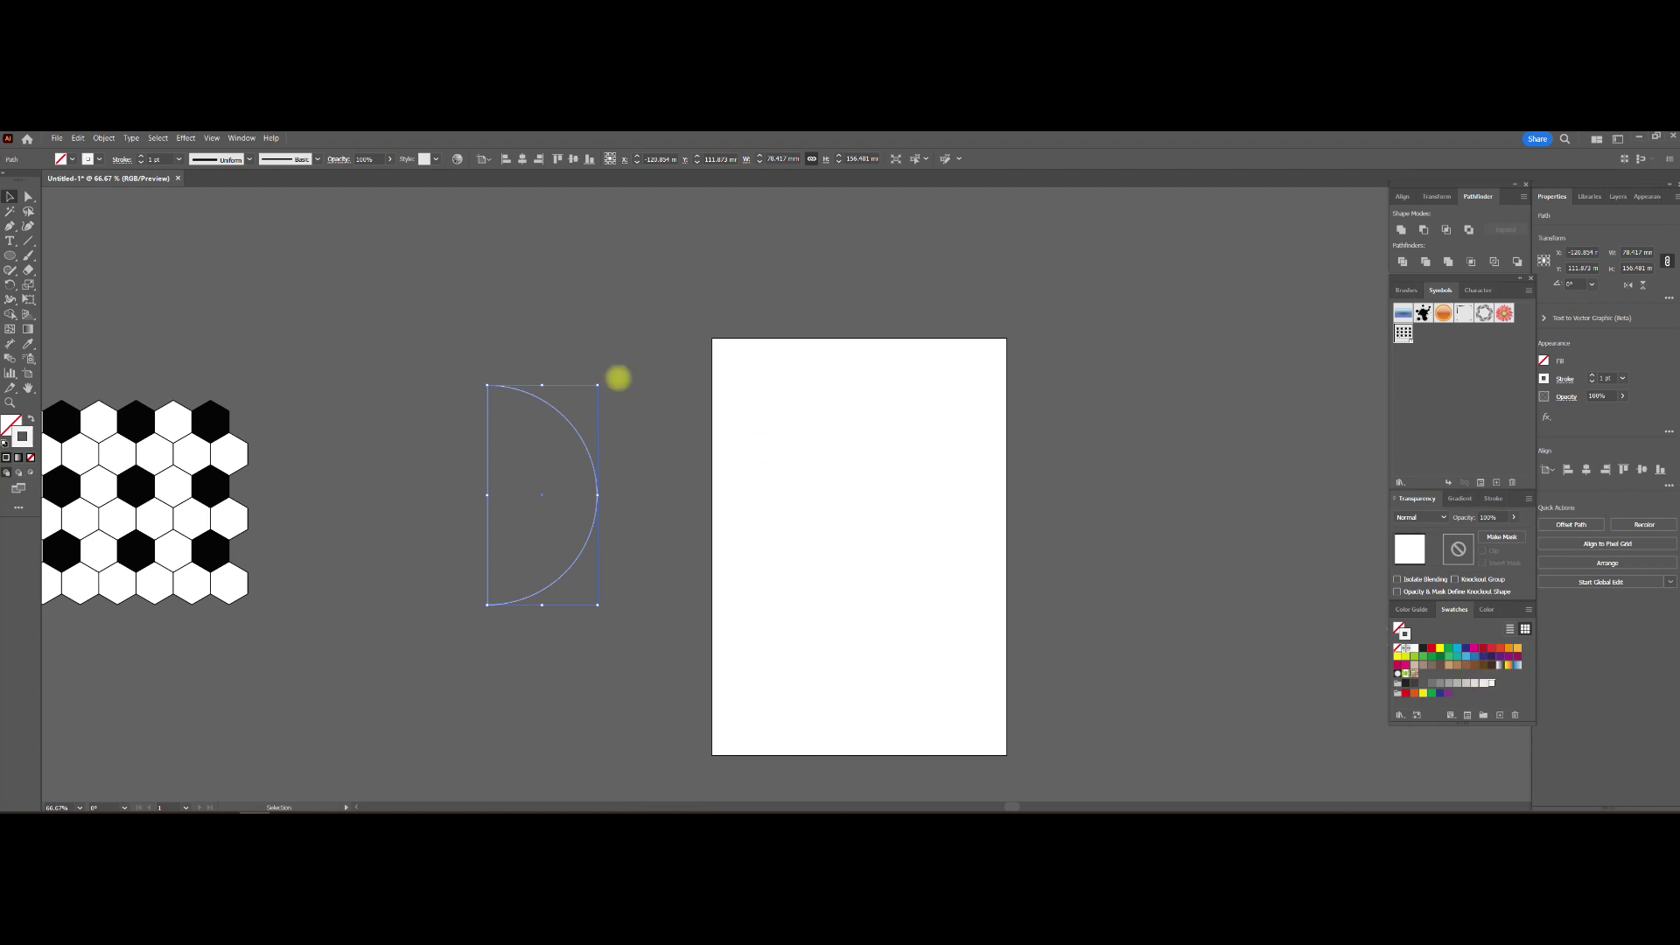
{"action": "left_click", "coordinate": [186, 139]}
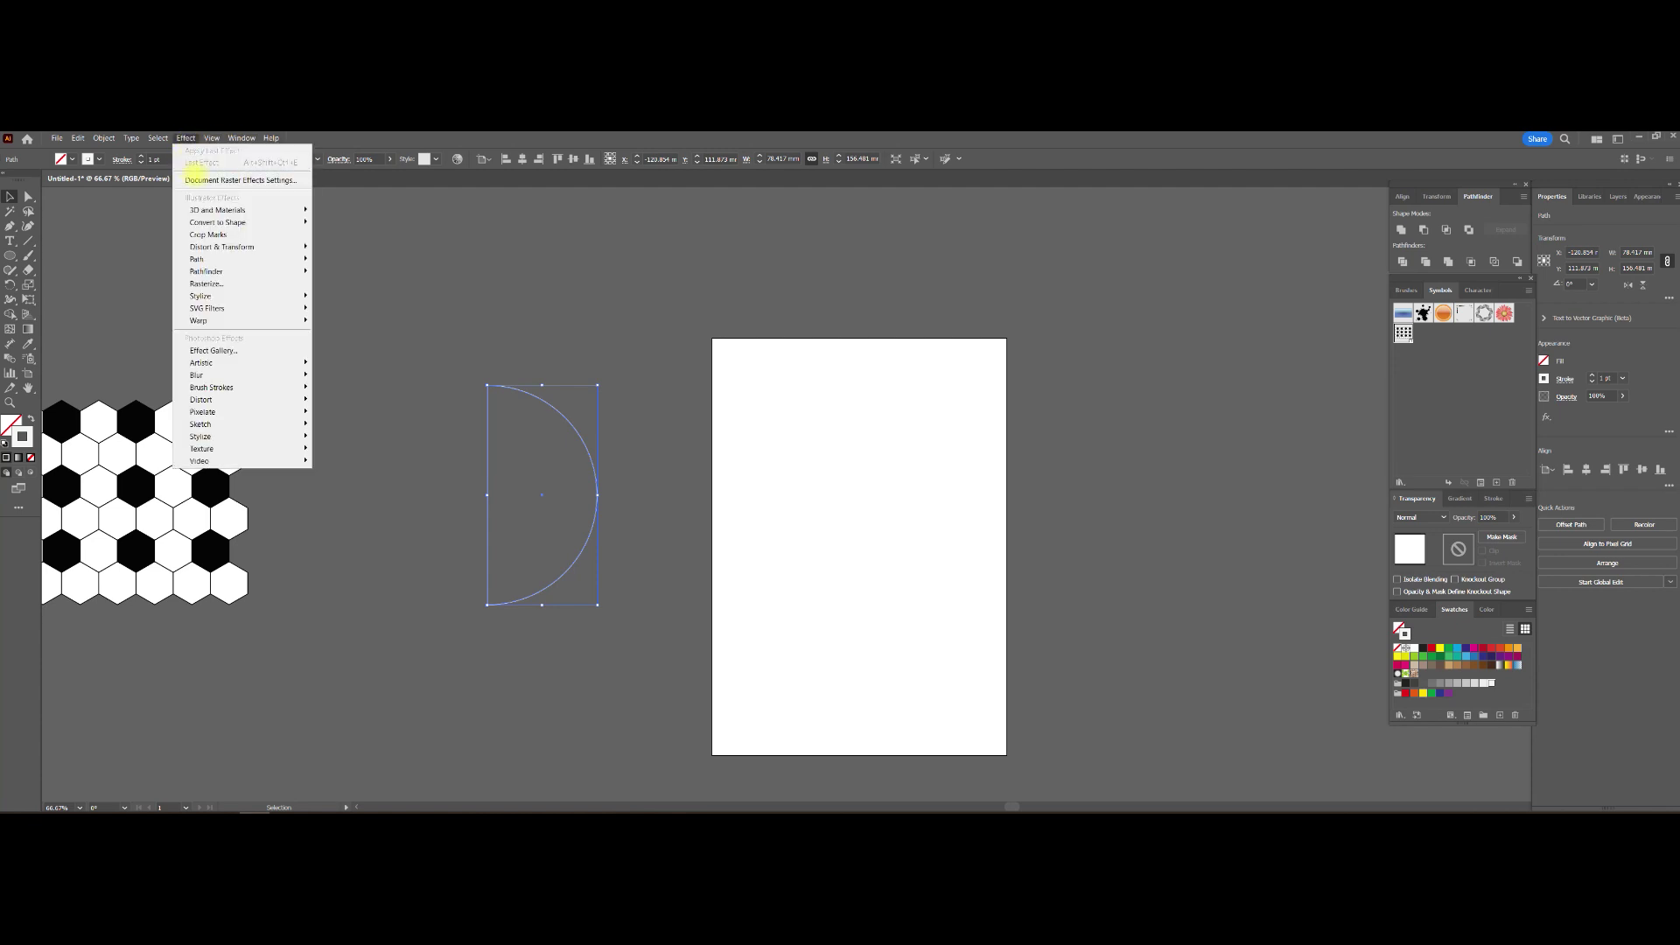
Revolve the half-circle again facing Front and choose the ball symbol in Map Art.
{"action": "mouse_move", "coordinate": [218, 210]}
{"action": "mouse_move", "coordinate": [346, 270]}
{"action": "left_click", "coordinate": [468, 280]}
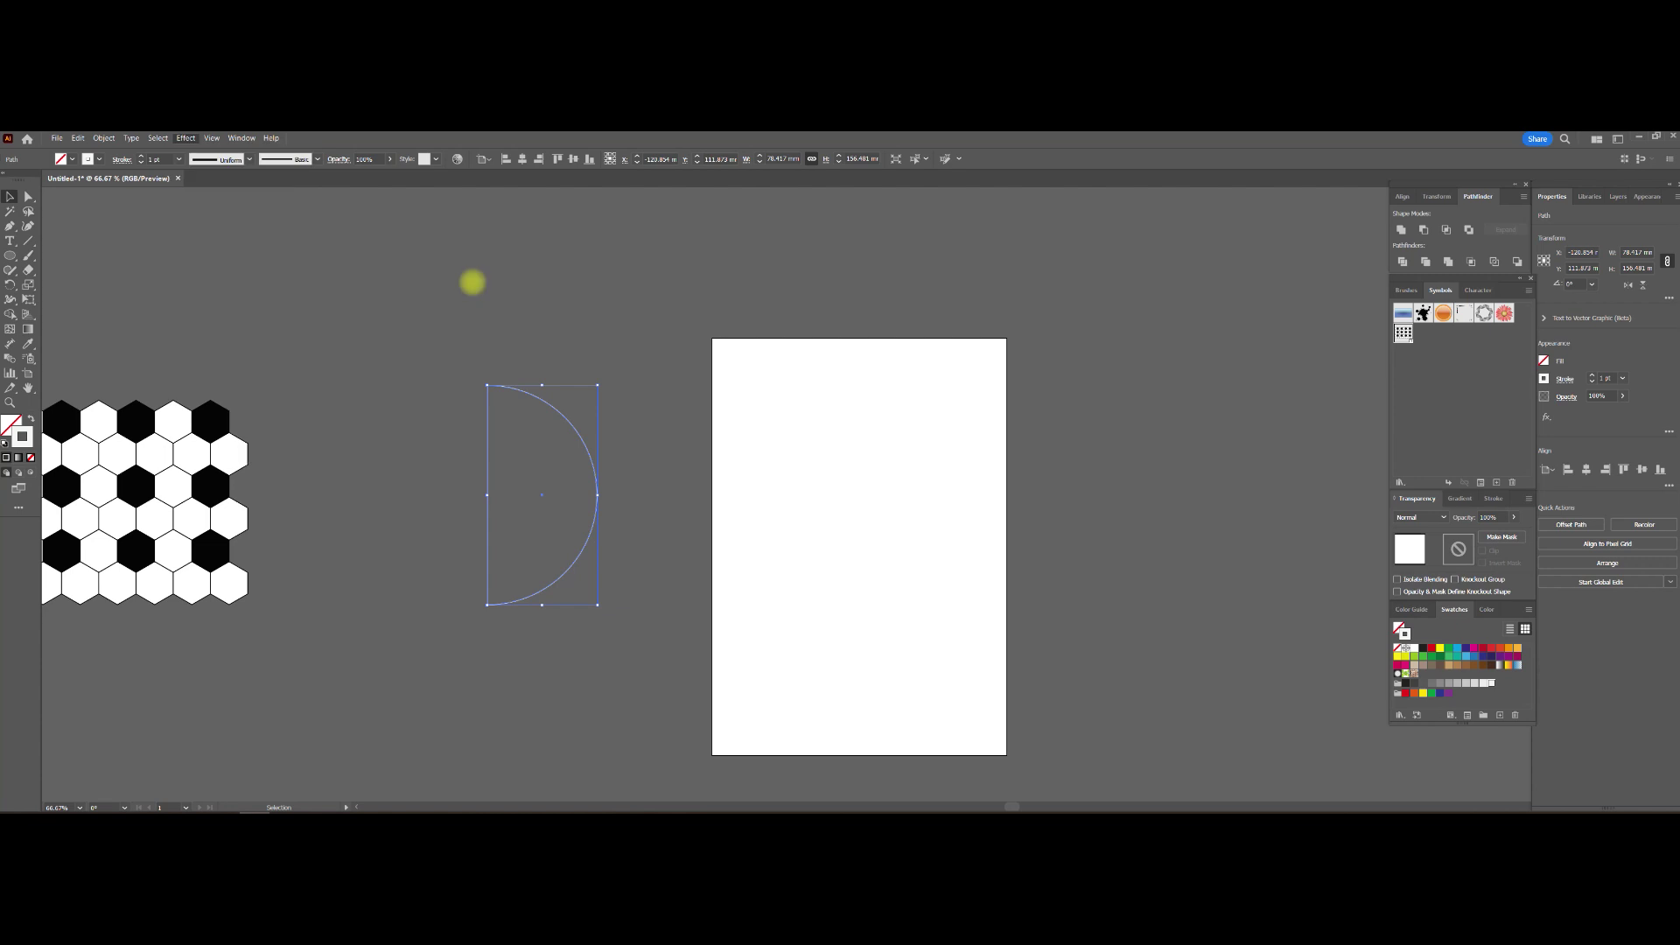
{"action": "left_click", "coordinate": [792, 390]}
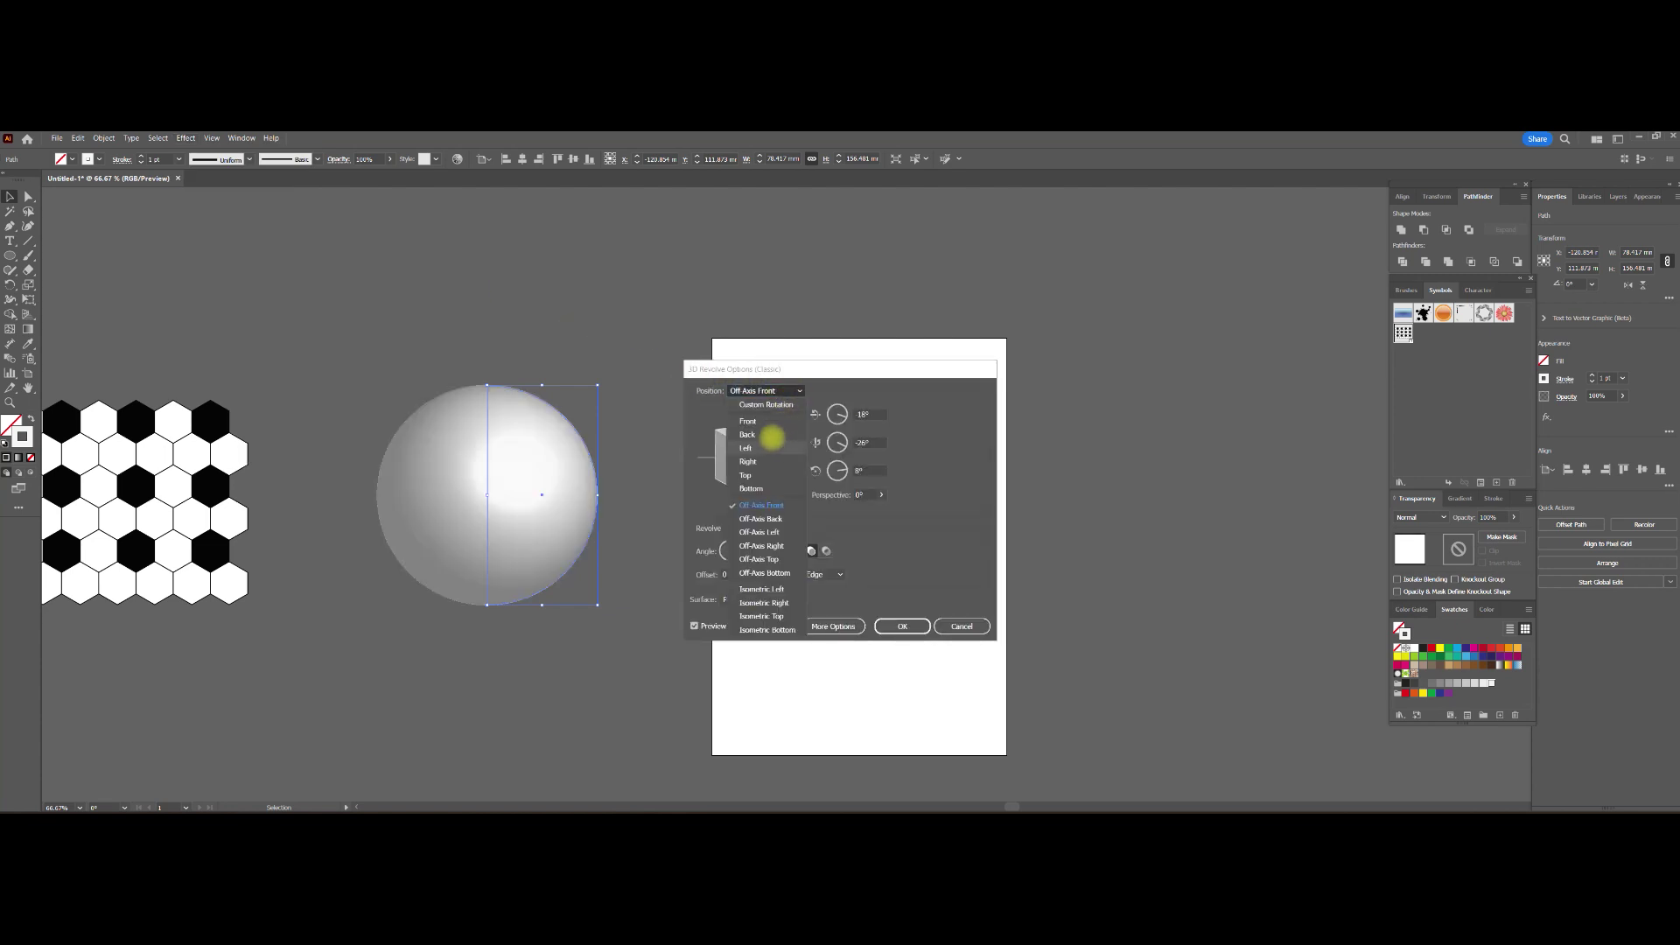
{"action": "left_click", "coordinate": [760, 421]}
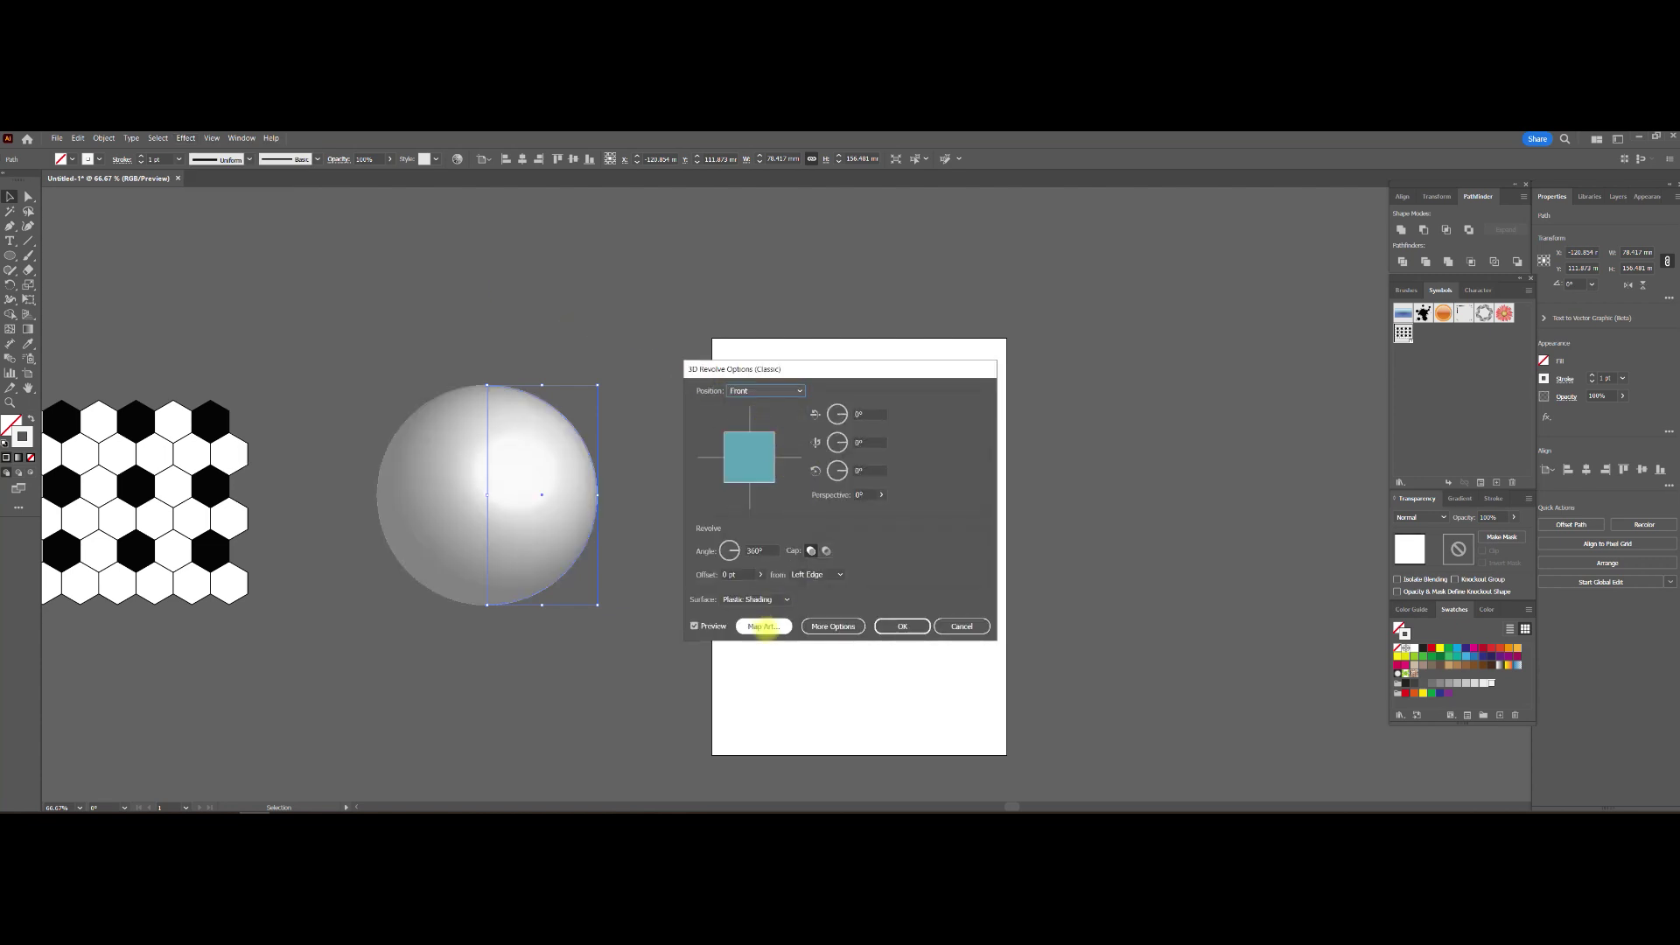
{"action": "left_click", "coordinate": [761, 625]}
{"action": "left_click", "coordinate": [787, 390]}
{"action": "left_click", "coordinate": [750, 495]}
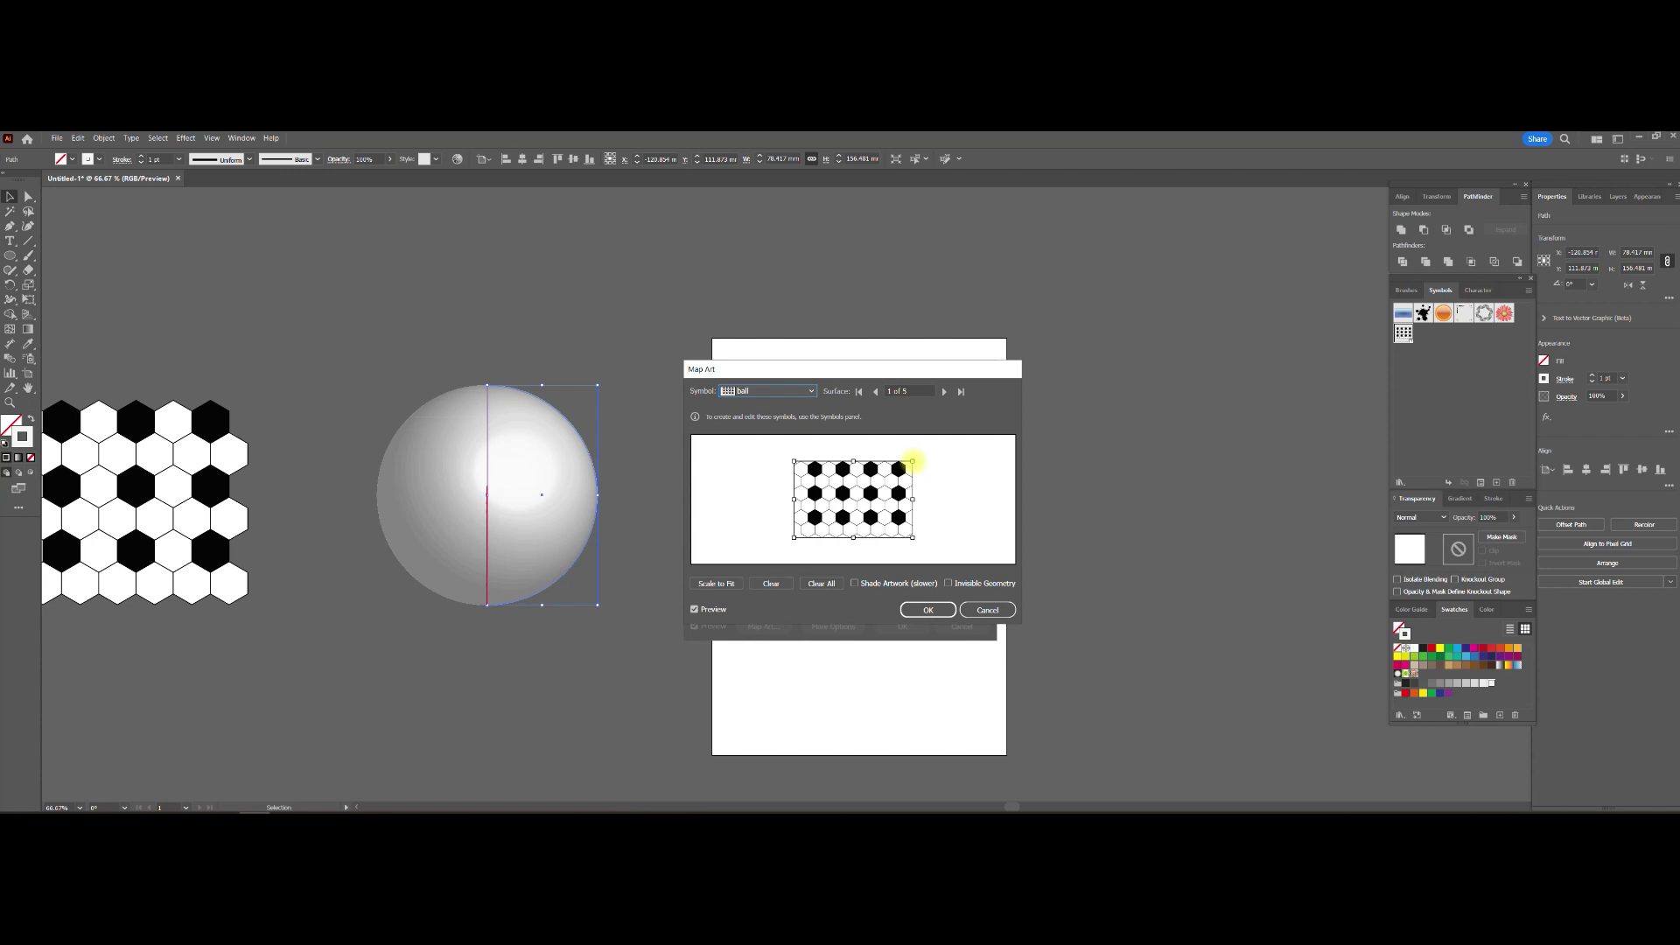
Map the ball symbol onto the sphere's last surface and enlarge it across the surface.
{"action": "left_click", "coordinate": [943, 391]}
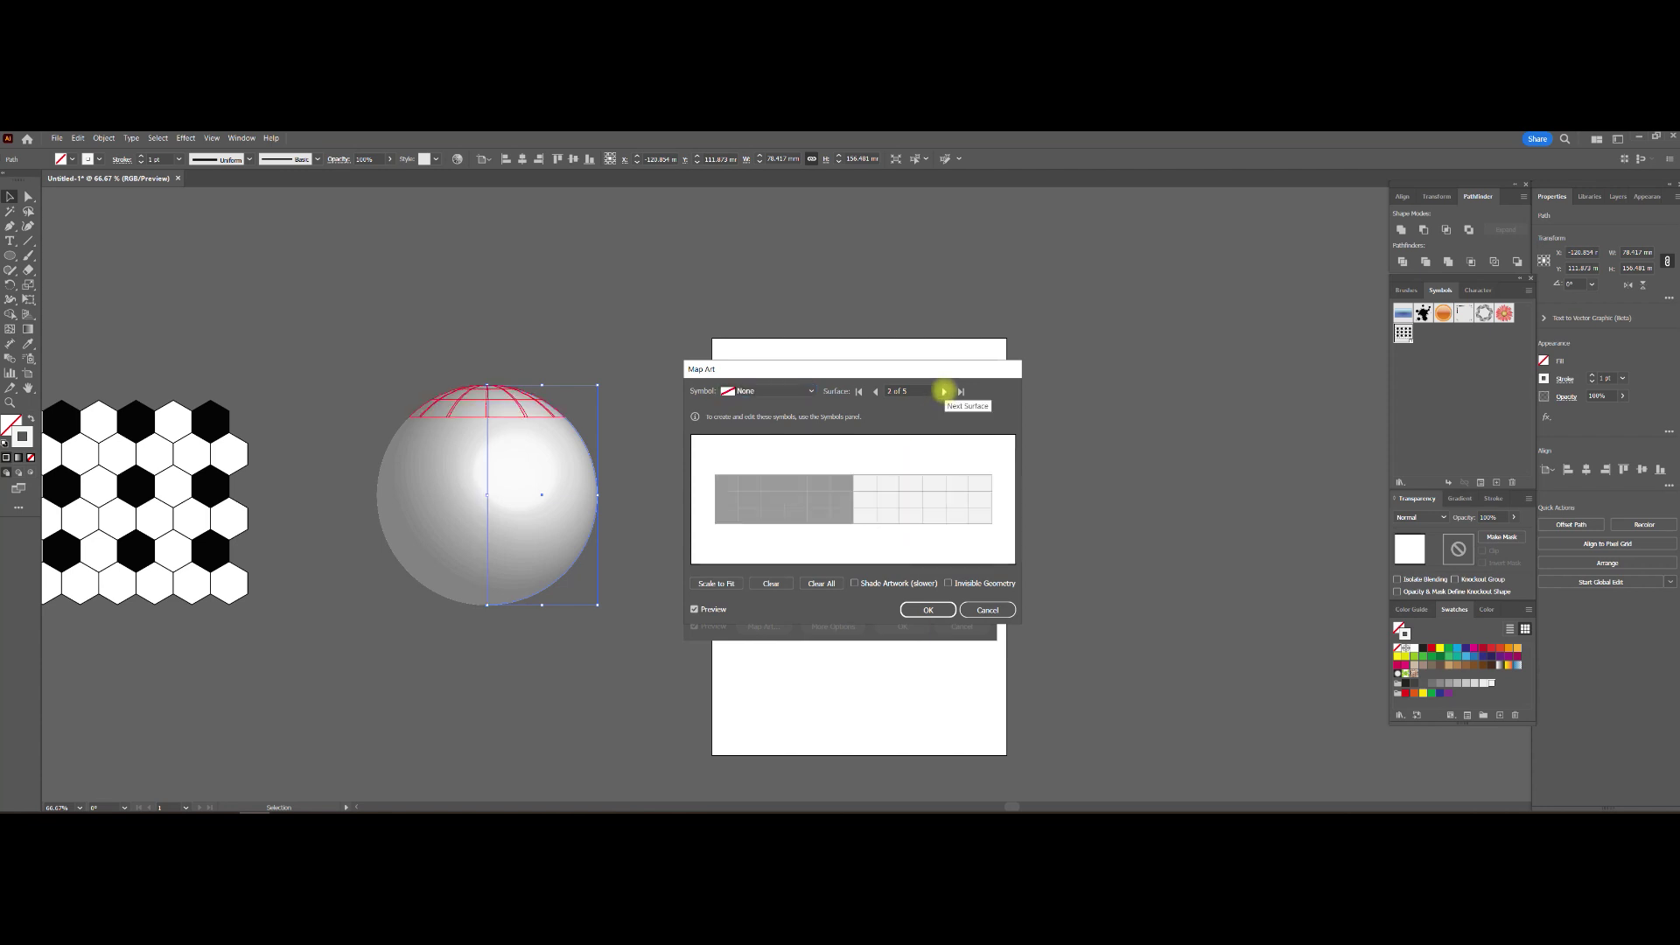
{"action": "left_click", "coordinate": [943, 391]}
{"action": "left_click", "coordinate": [943, 391]}
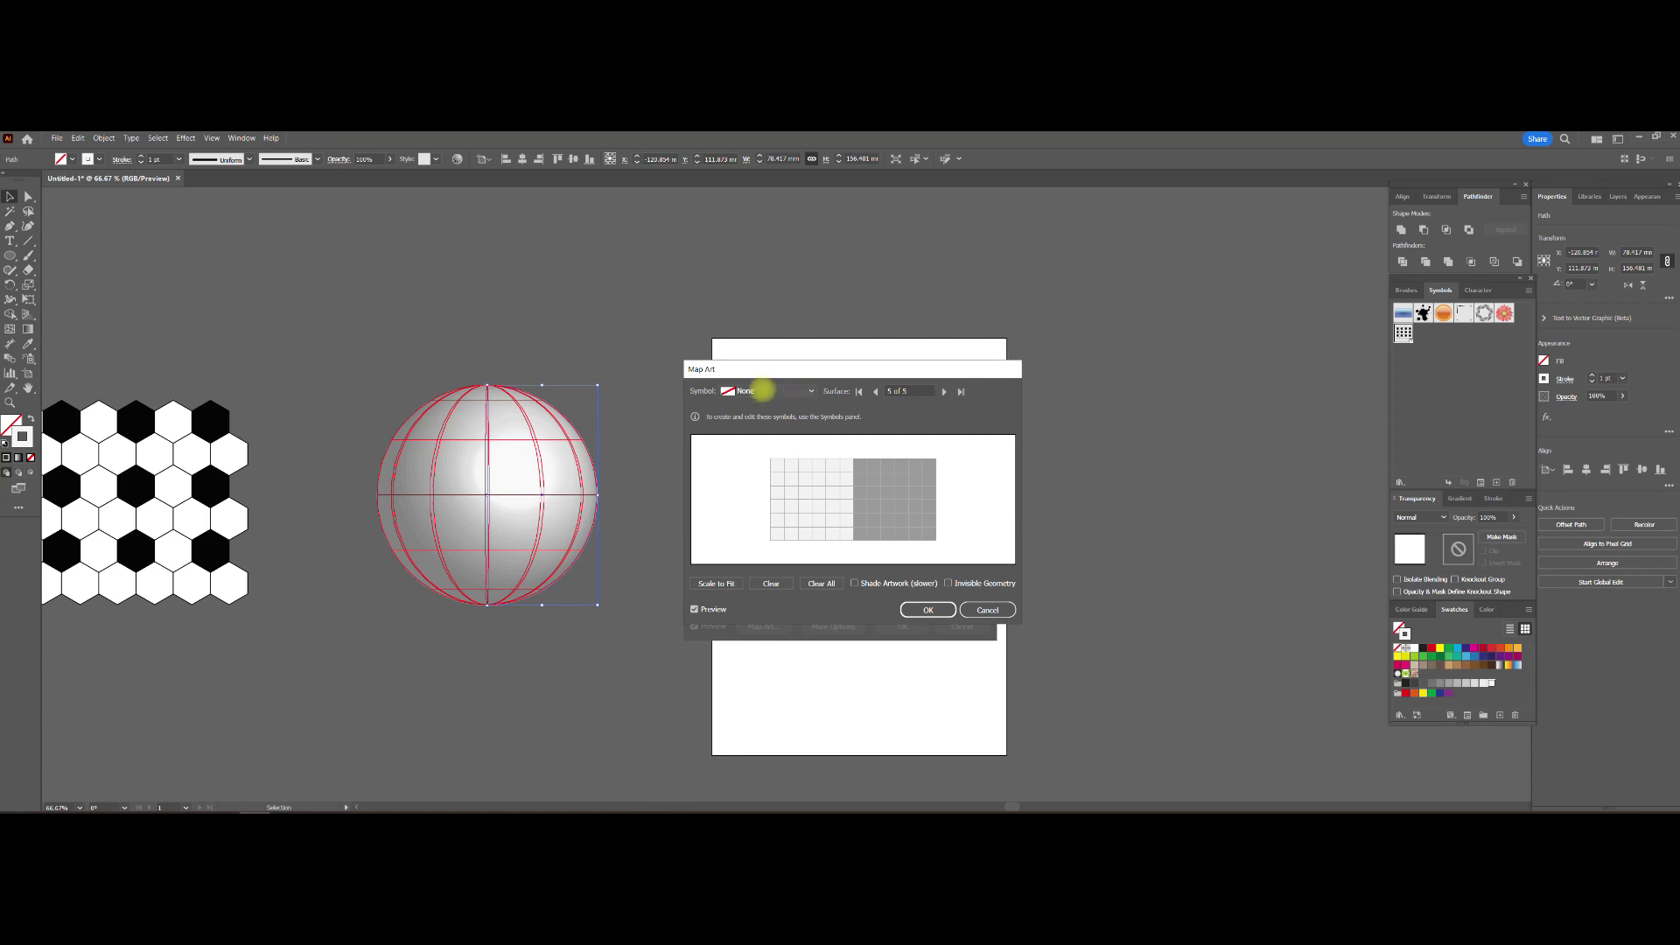
{"action": "left_click", "coordinate": [812, 391]}
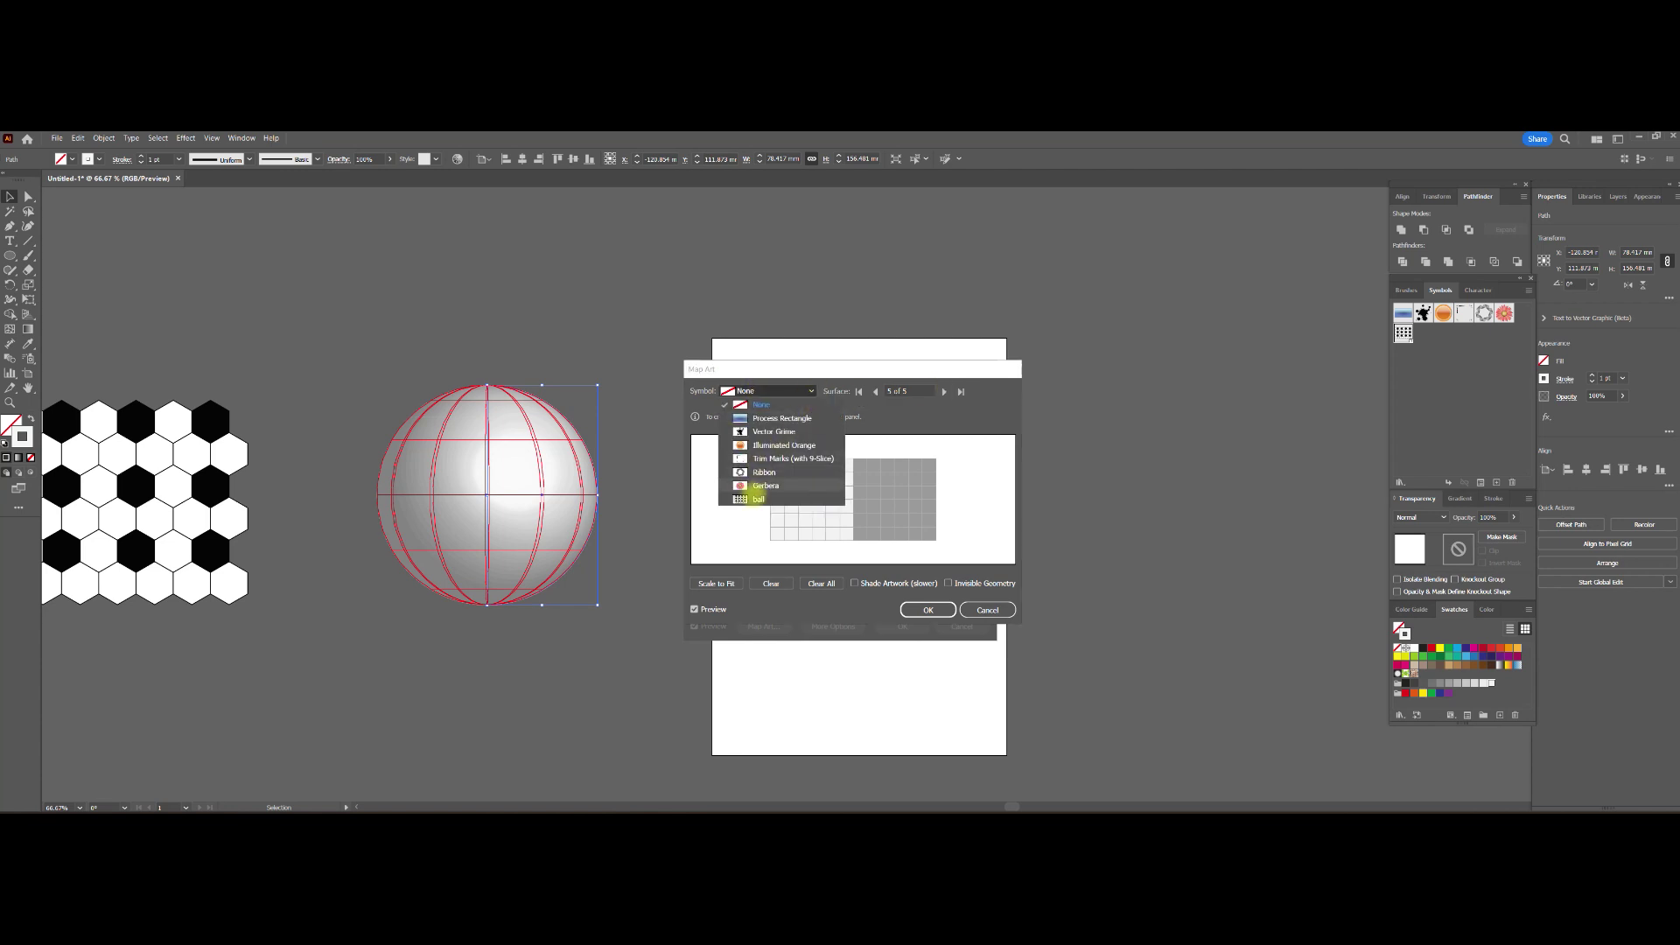
{"action": "left_click", "coordinate": [754, 499]}
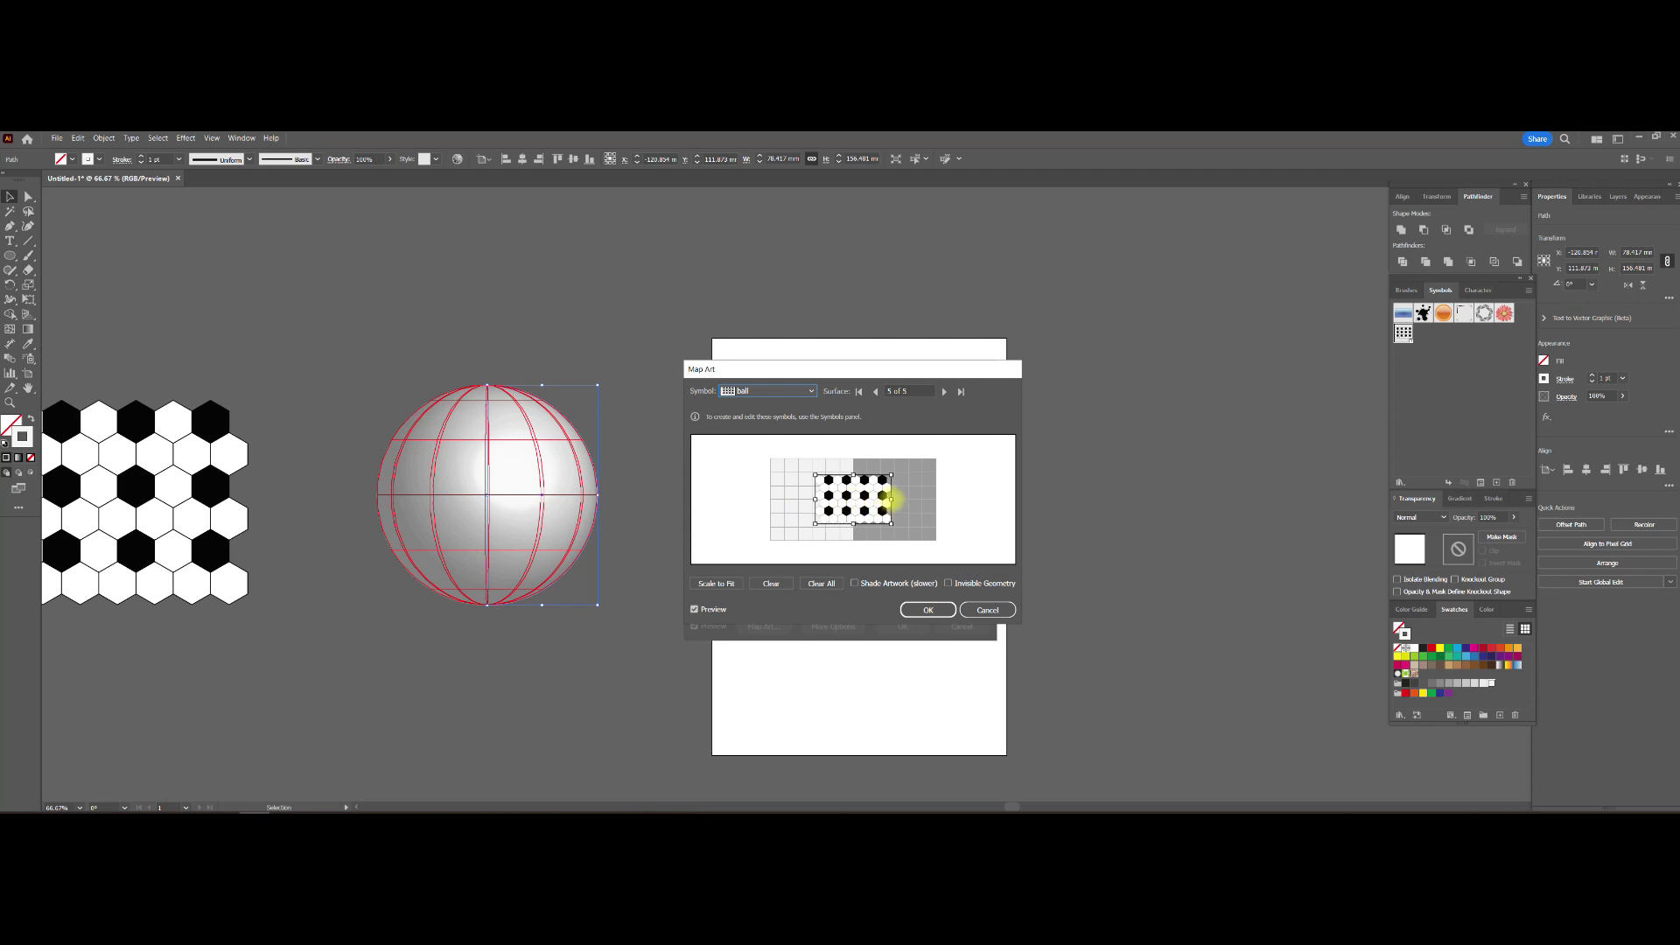
{"action": "left_click_drag", "start_coordinate": [889, 499], "coordinate": [962, 499]}
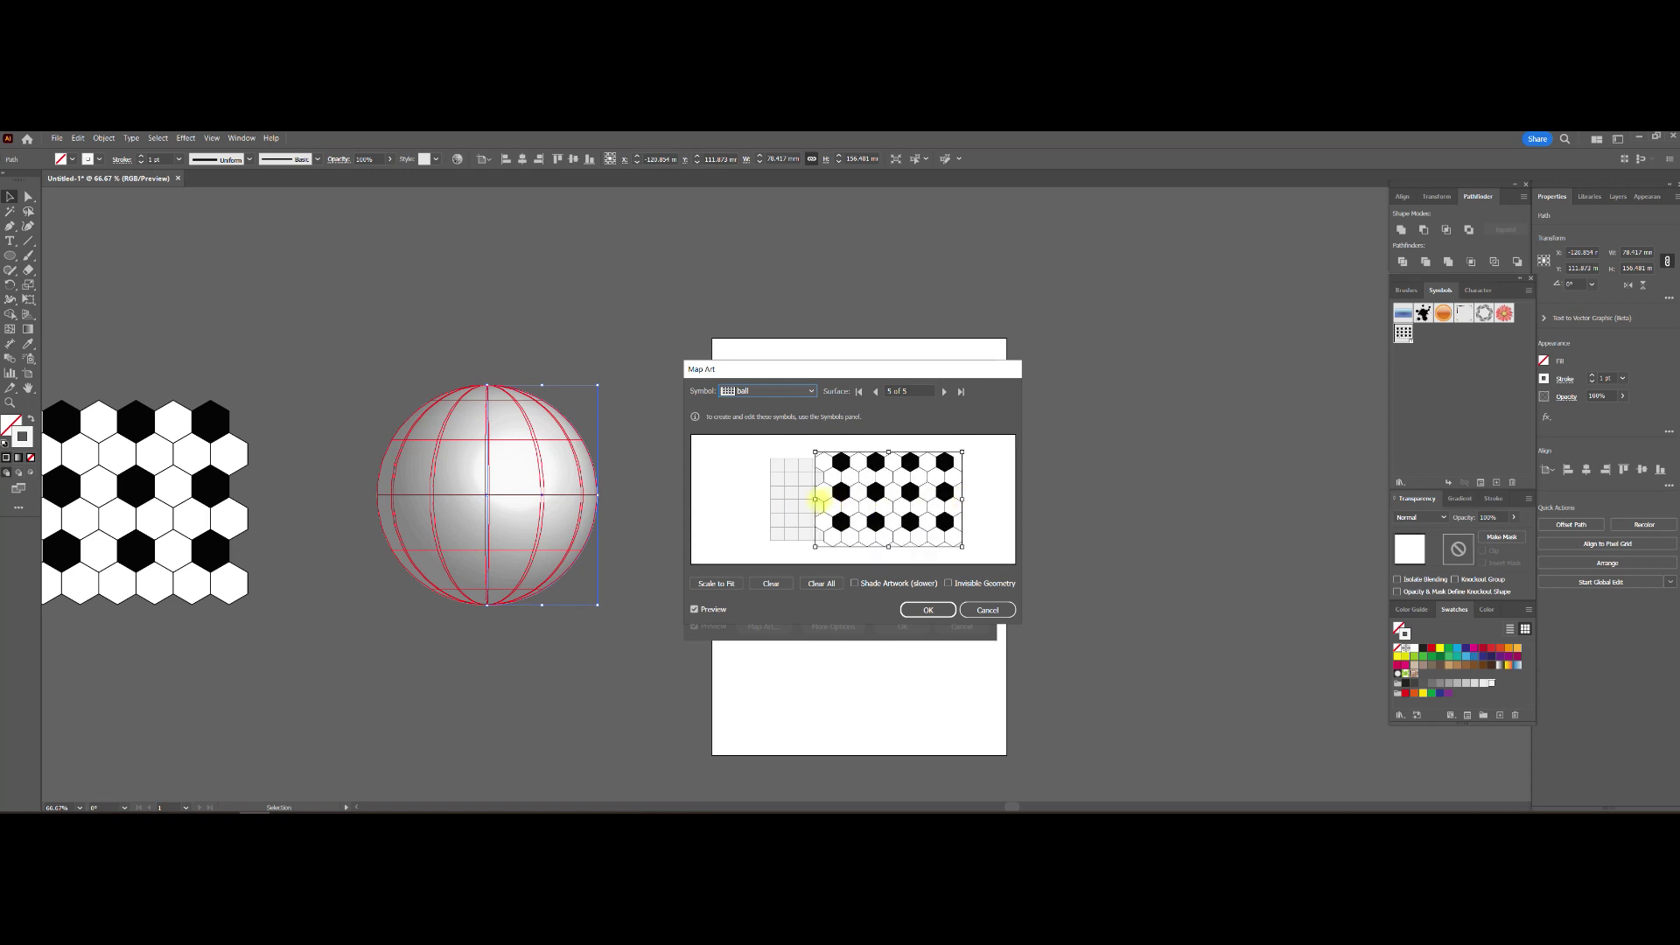
{"action": "mouse_move", "coordinate": [814, 498]}
{"action": "left_mouse_down"}
{"action": "mouse_move", "coordinate": [772, 490]}
{"action": "mouse_move", "coordinate": [842, 492]}
{"action": "left_mouse_up"}
Scale the ball artwork to fit, nudge it on the first surface, and accept the mapping.
{"action": "left_click", "coordinate": [694, 609]}
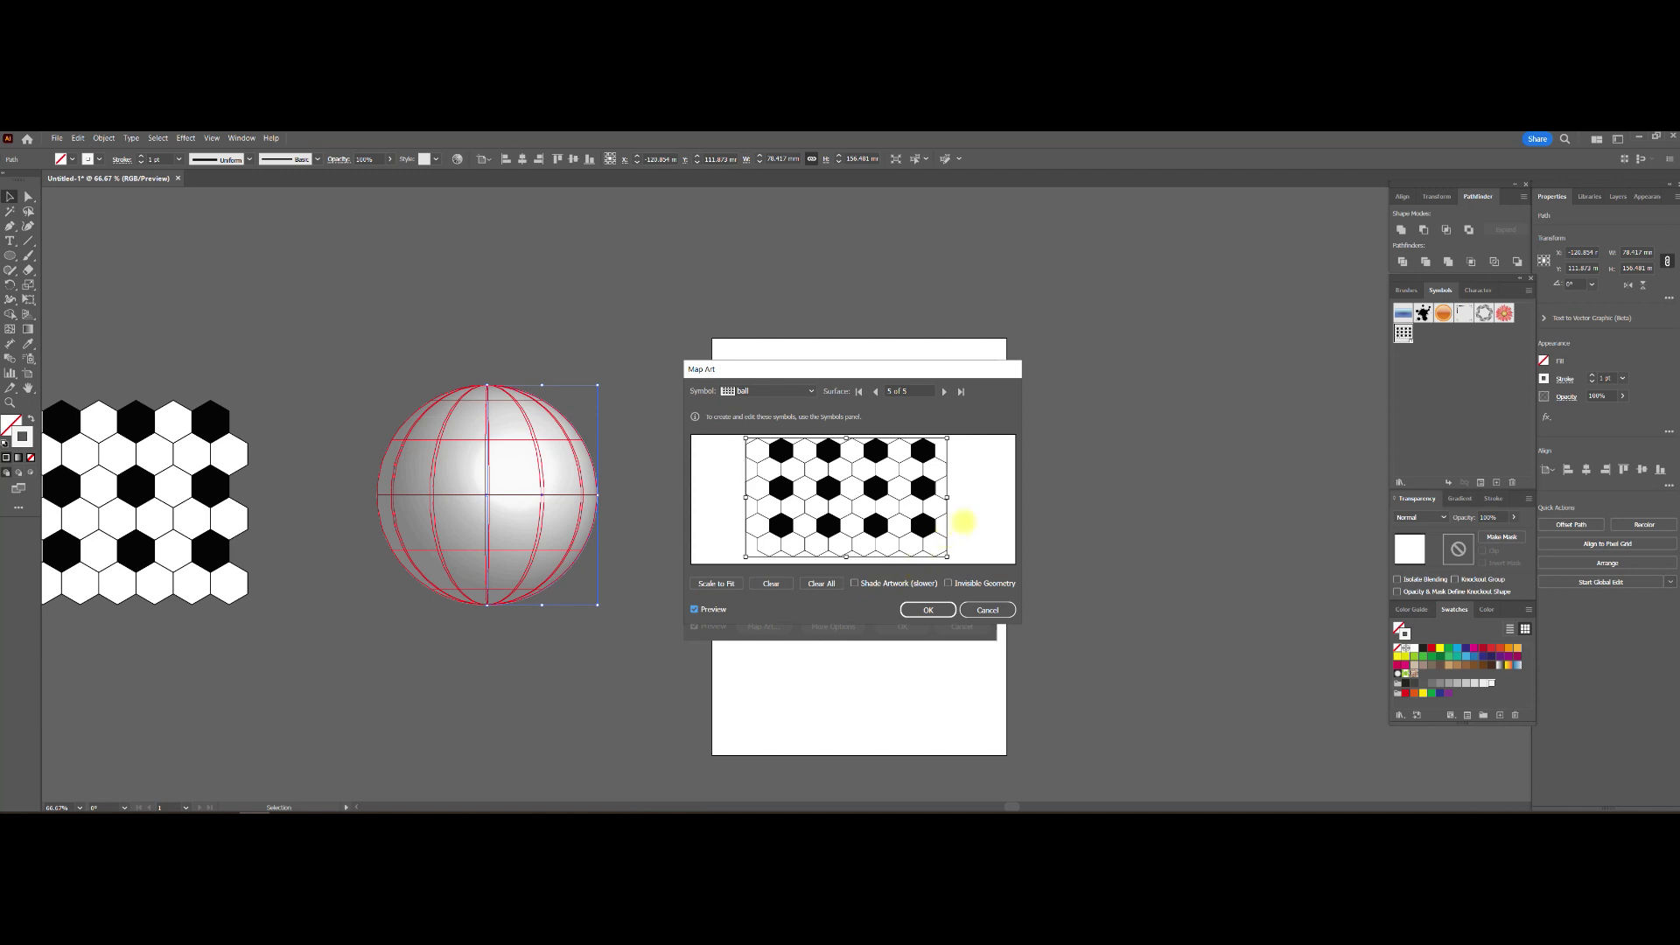
{"action": "left_click", "coordinate": [713, 583]}
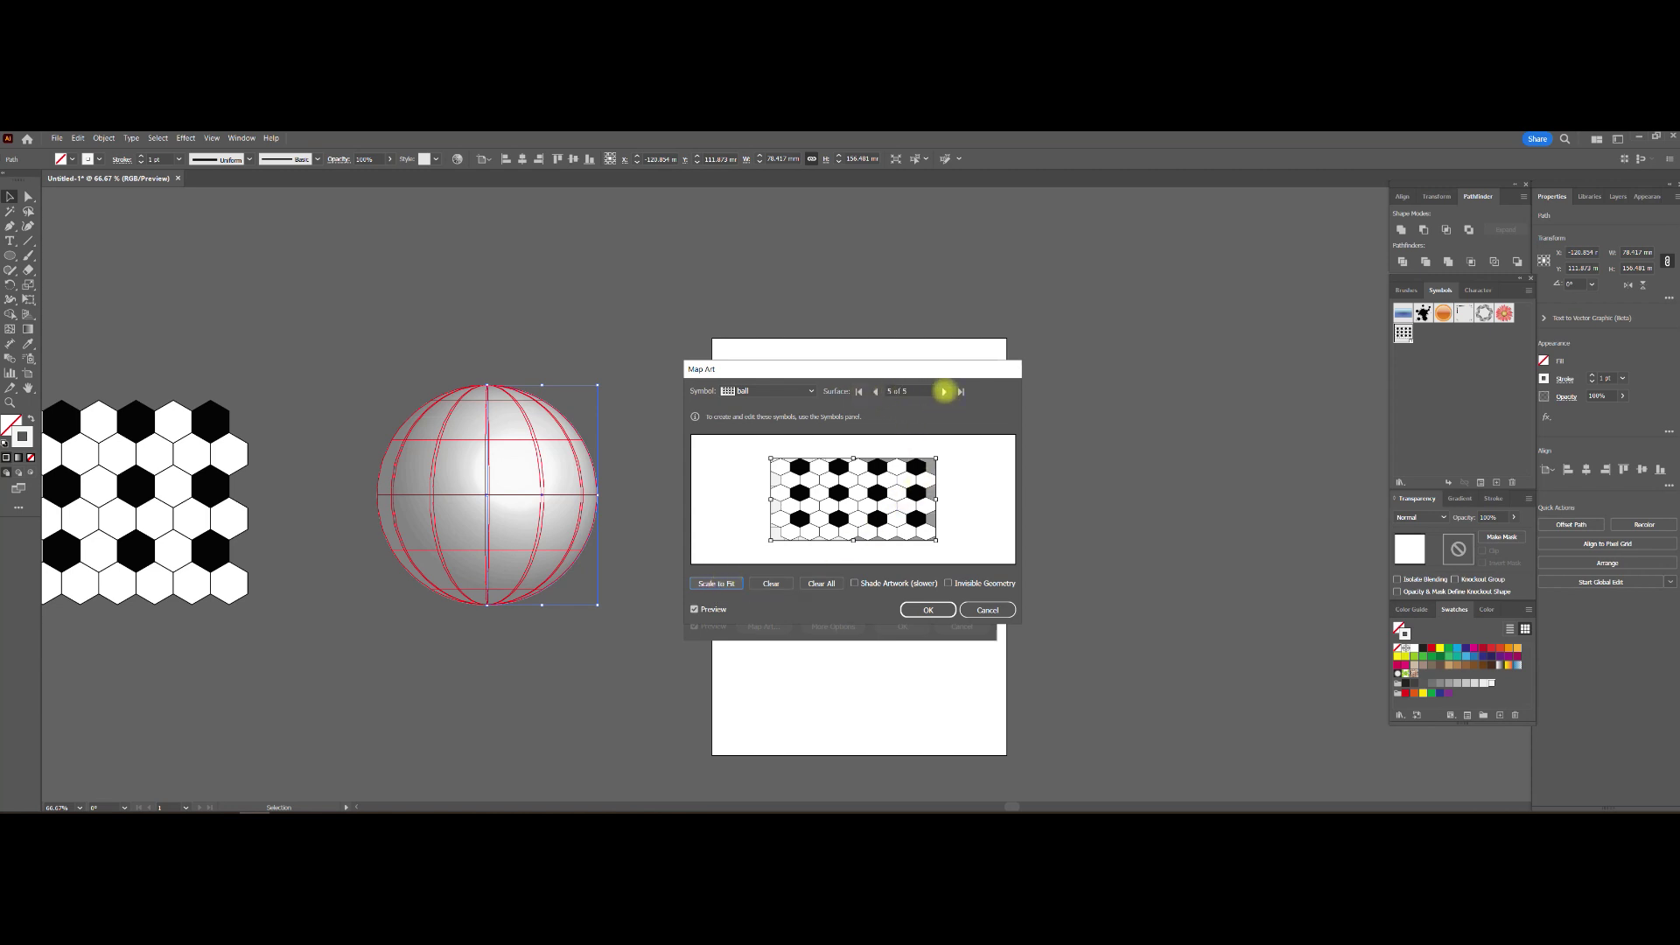
{"action": "left_click", "coordinate": [944, 391]}
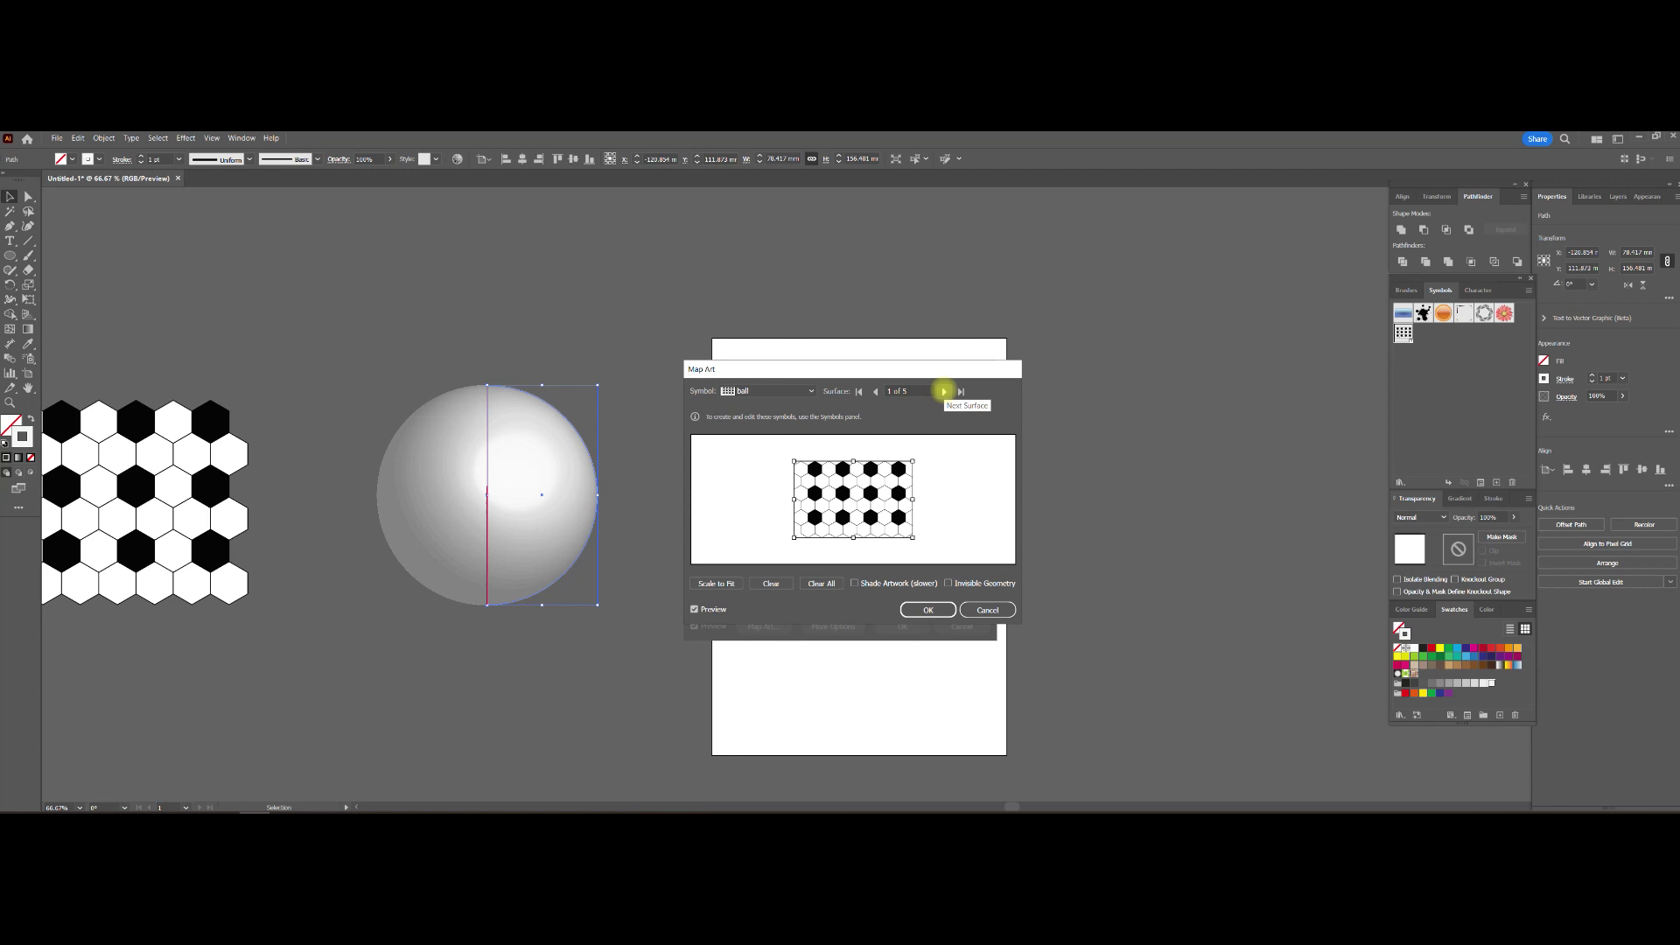
{"action": "left_click_drag", "start_coordinate": [870, 488], "coordinate": [865, 493]}
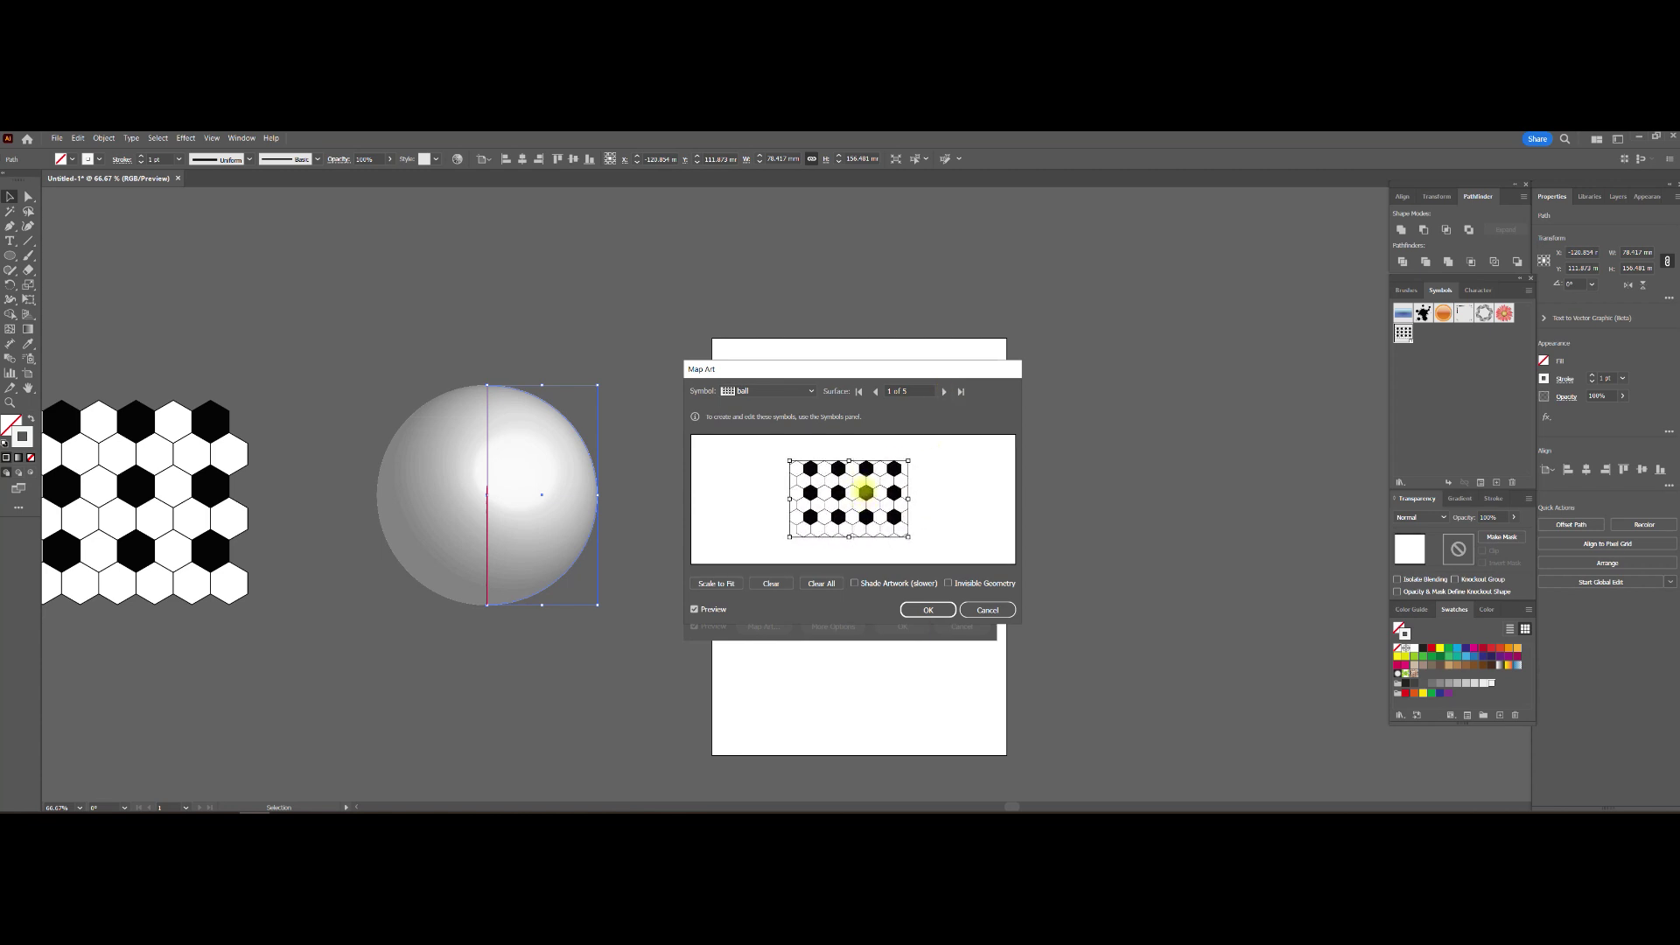
{"action": "left_click", "coordinate": [927, 610]}
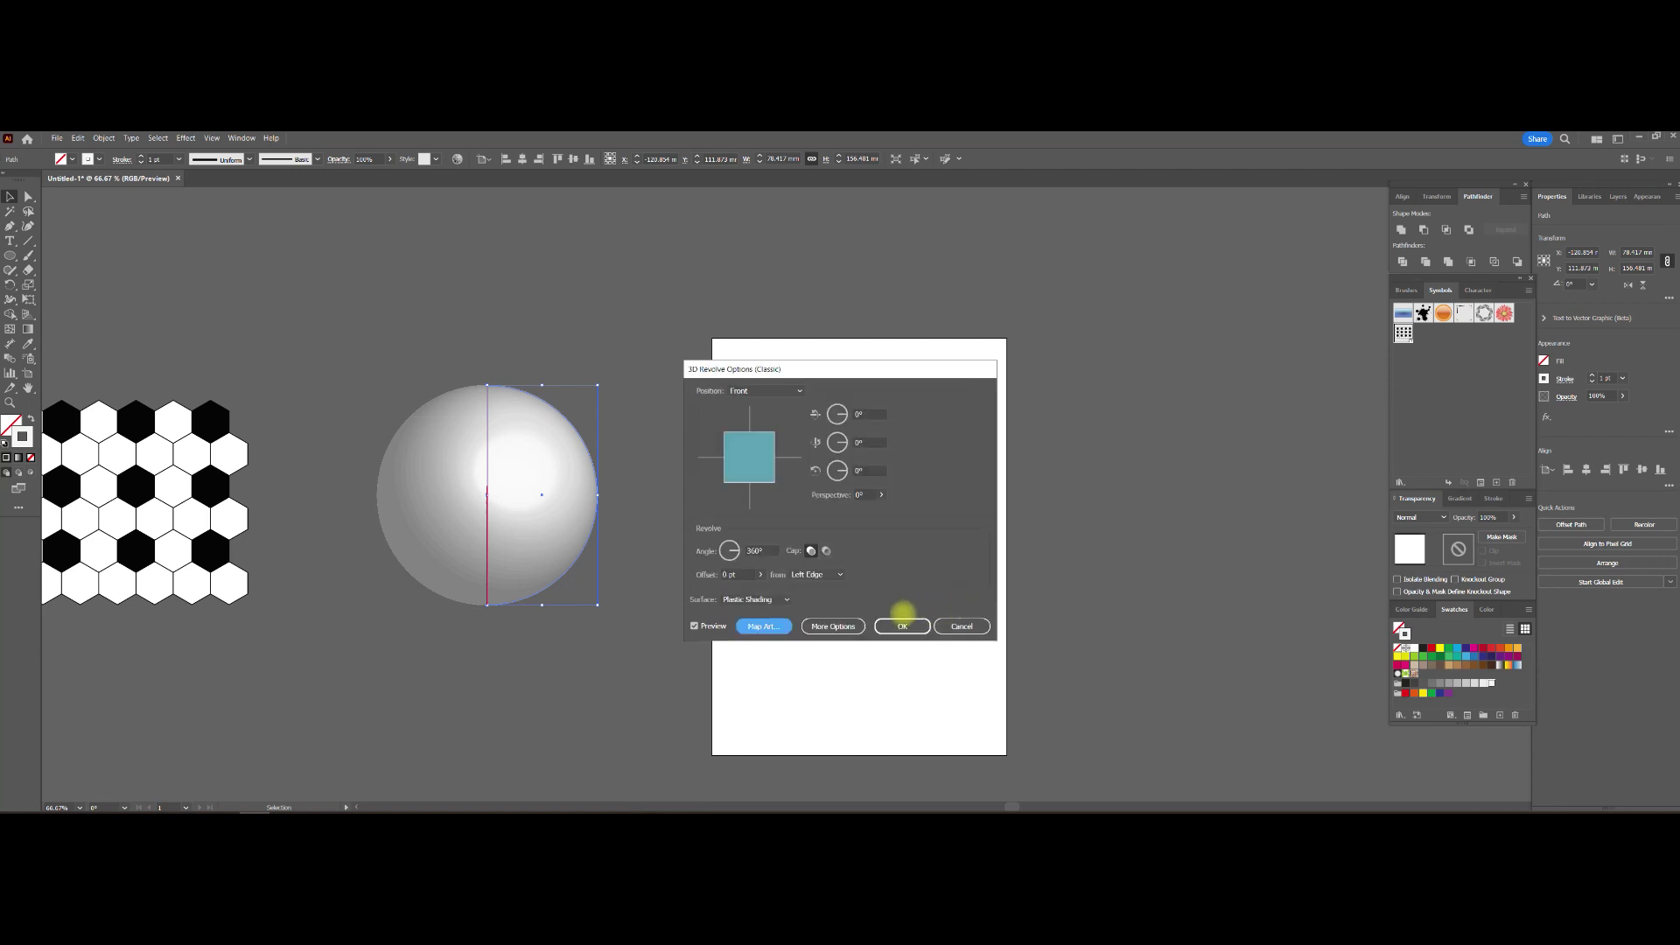
Switch the sphere's surface to No Shading and reopen Map Art with the ball symbol.
{"action": "left_click", "coordinate": [780, 598]}
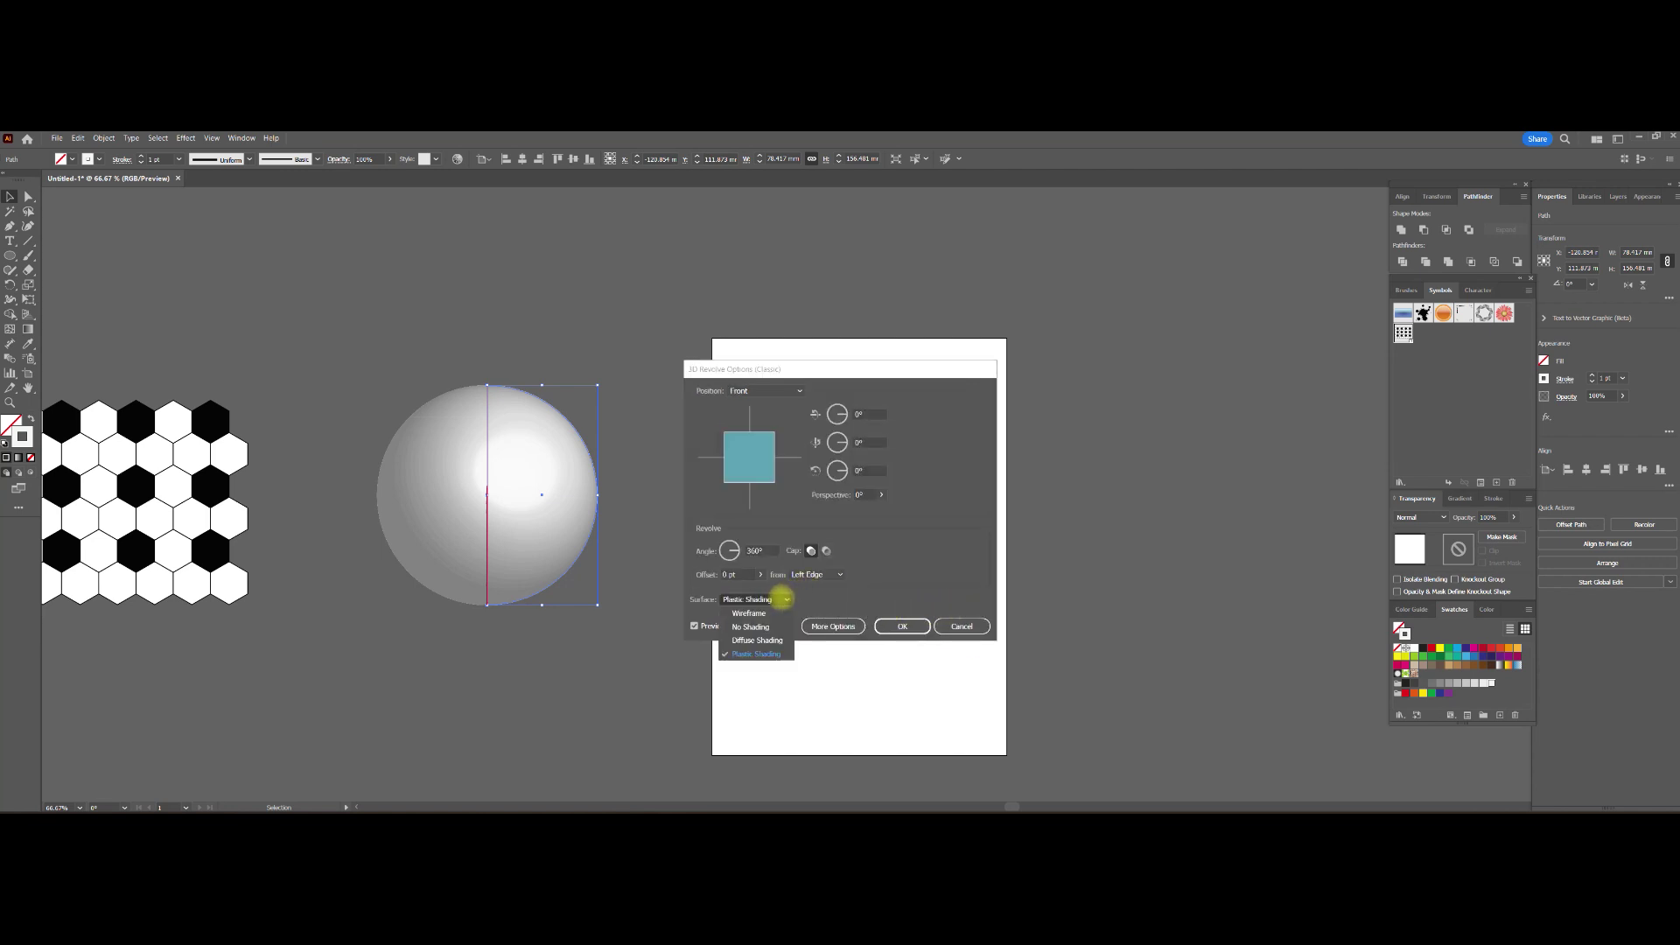
{"action": "left_click", "coordinate": [750, 626]}
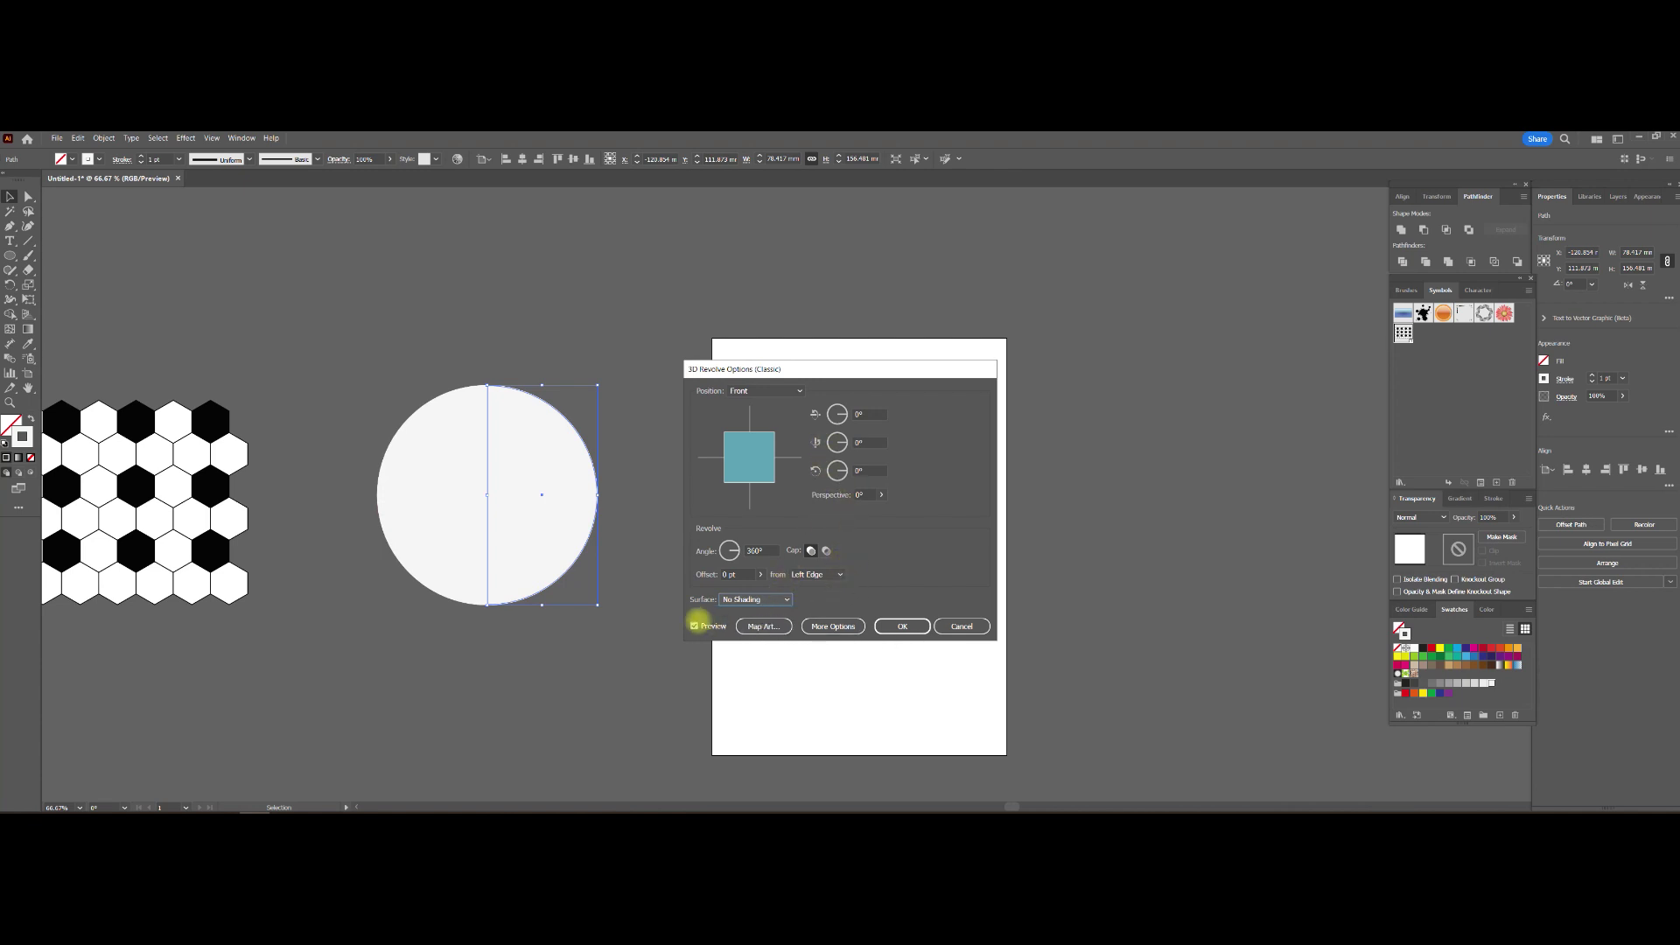
{"action": "left_click", "coordinate": [767, 626]}
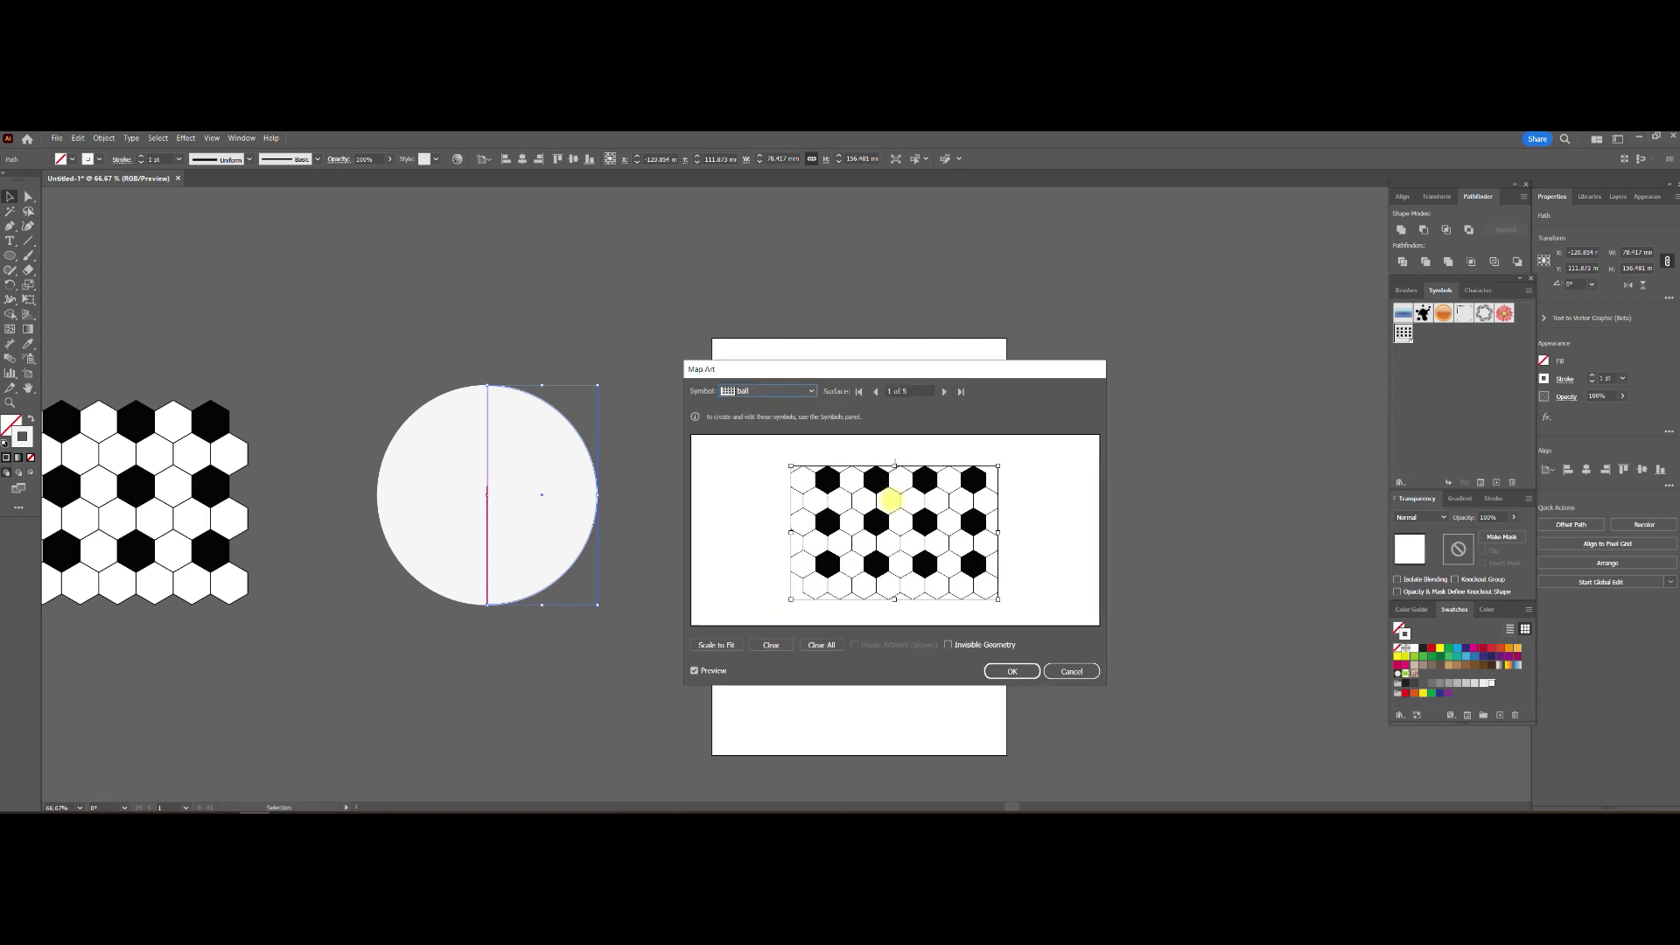
Step through the sphere's five surfaces, positioning the hexagon art on surface 5.
{"action": "left_click", "coordinate": [944, 391]}
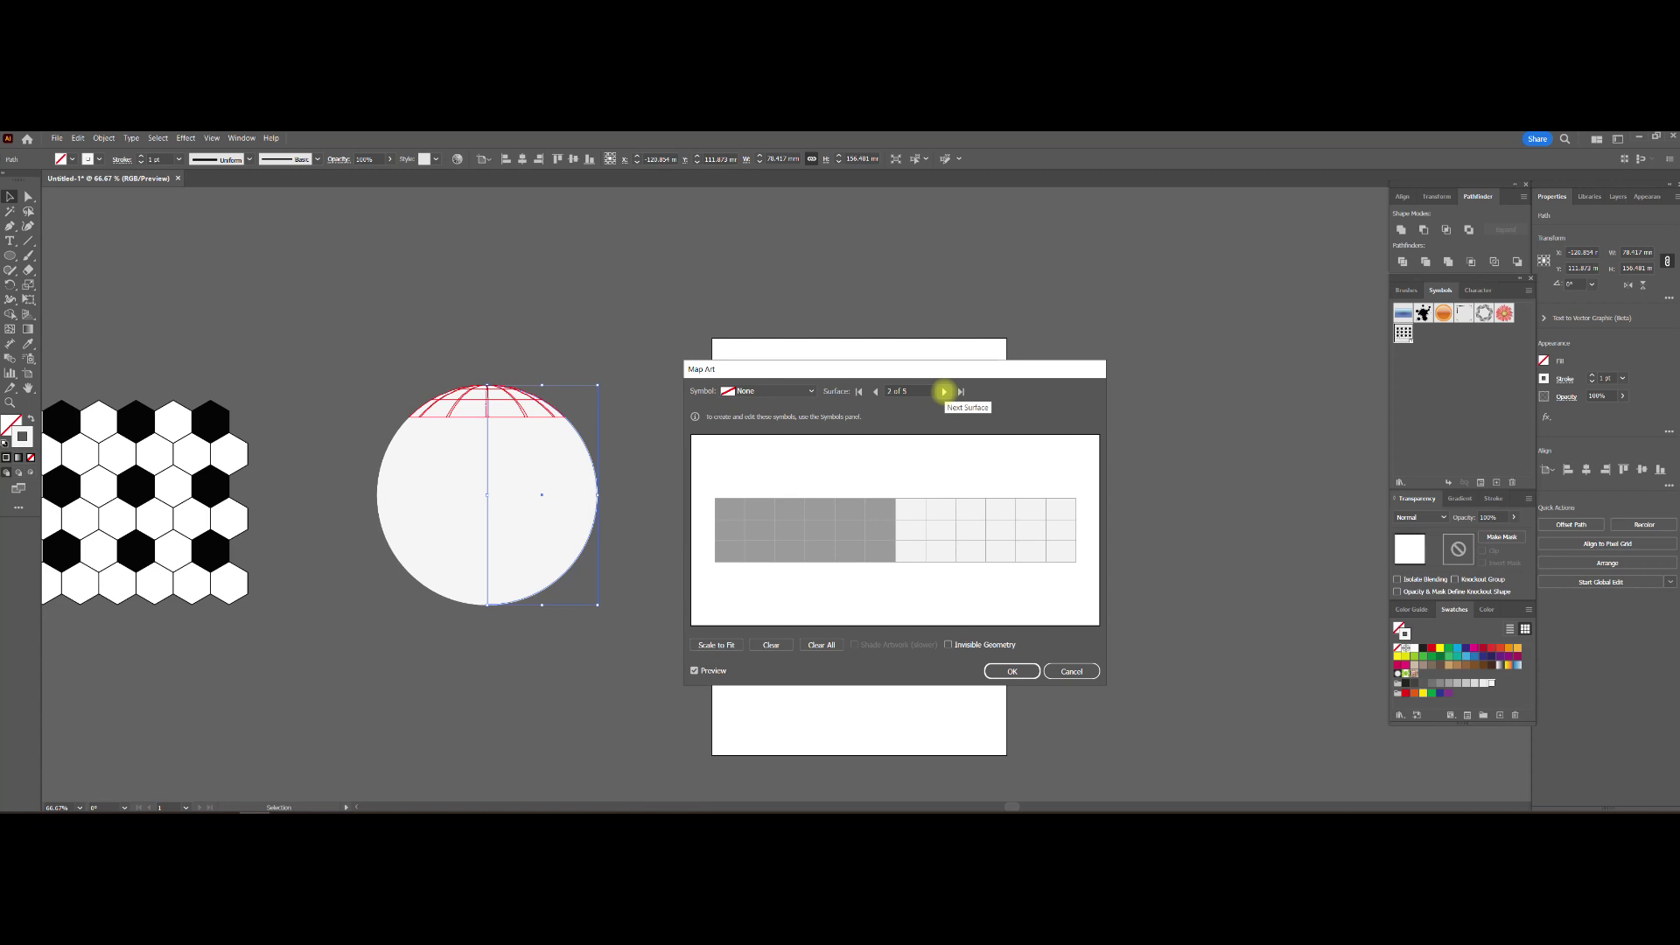
{"action": "left_click", "coordinate": [944, 391]}
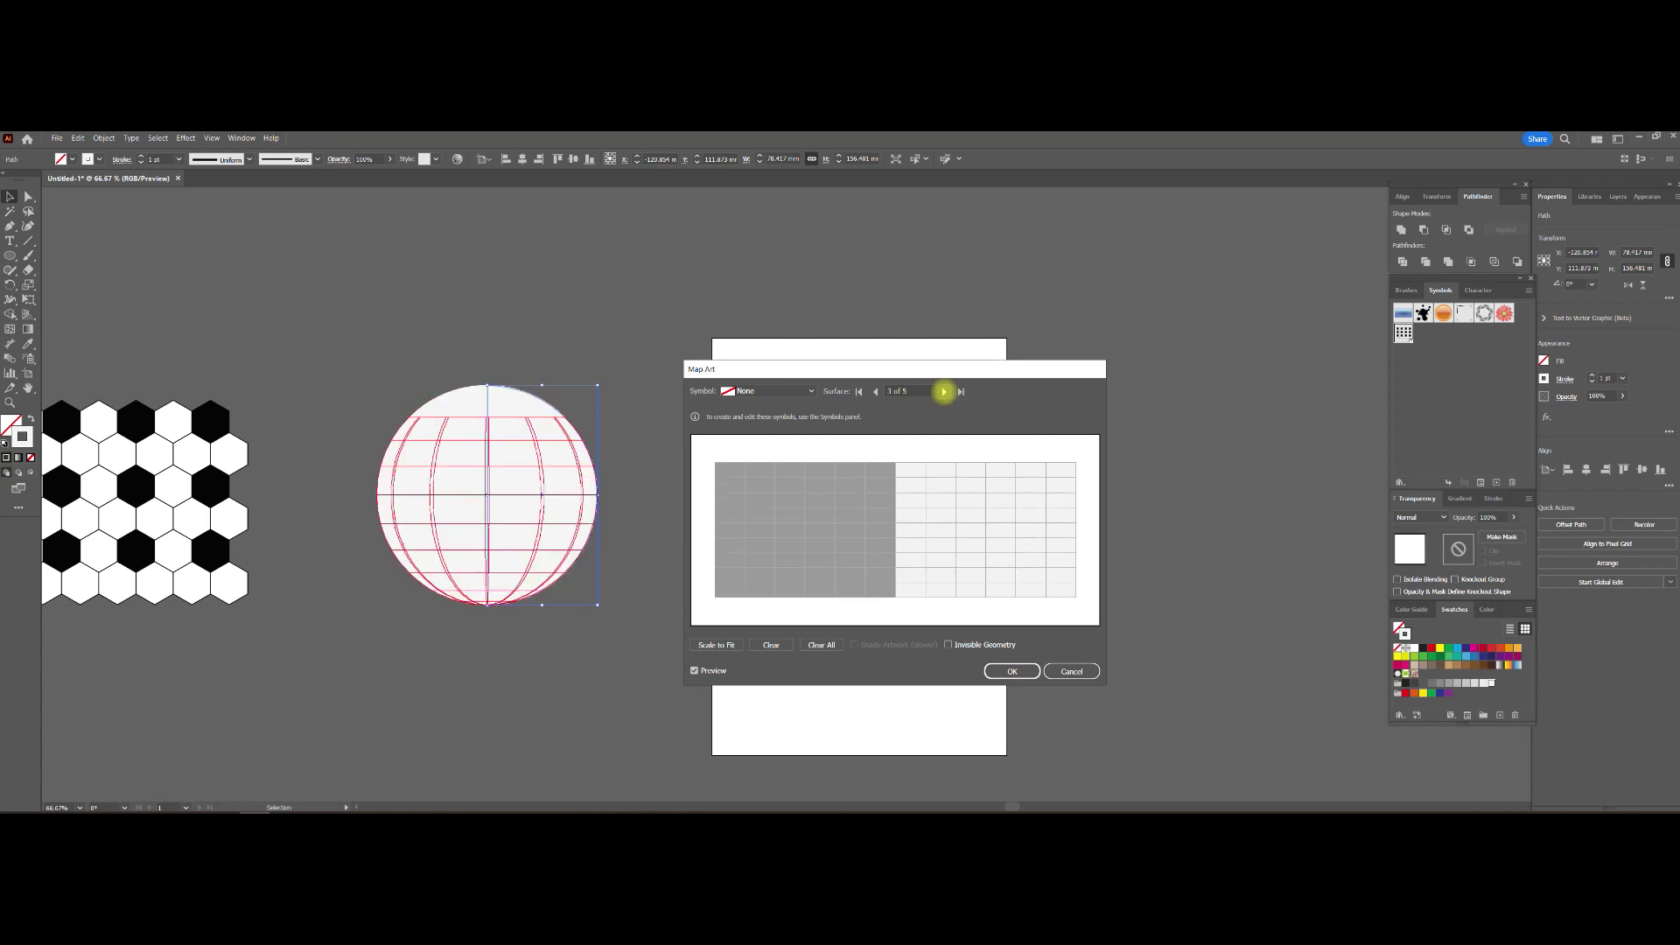
{"action": "left_click", "coordinate": [943, 391]}
{"action": "left_click", "coordinate": [943, 391]}
{"action": "left_click_drag", "start_coordinate": [910, 538], "coordinate": [908, 538]}
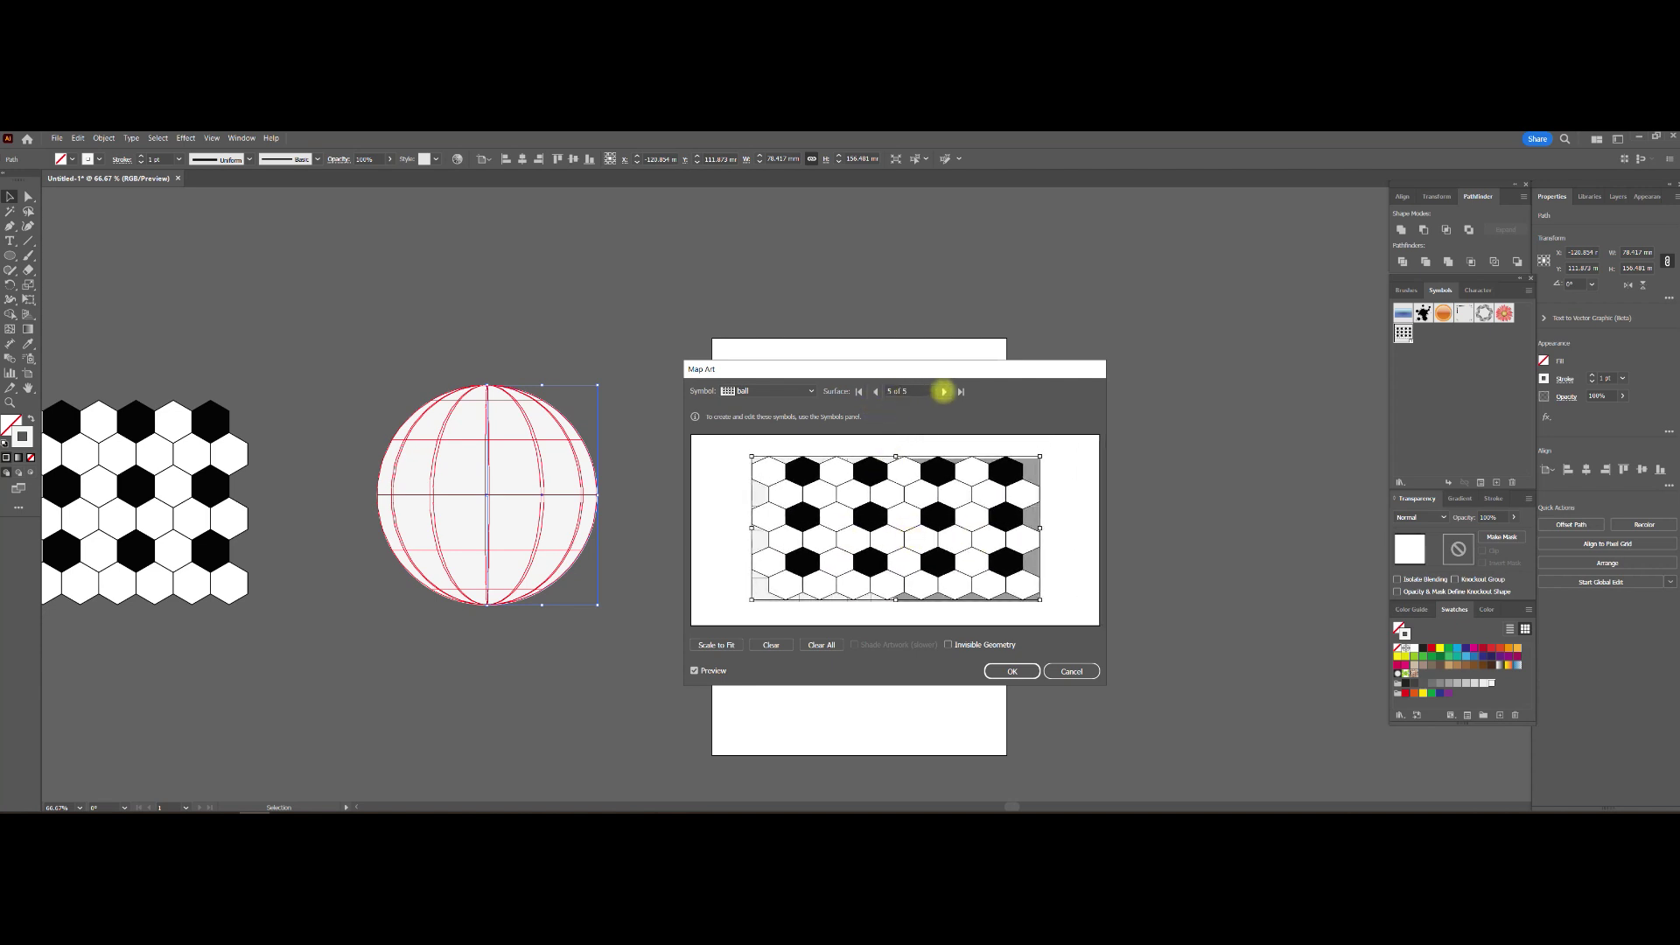
{"action": "left_click", "coordinate": [943, 391]}
{"action": "left_click", "coordinate": [943, 391]}
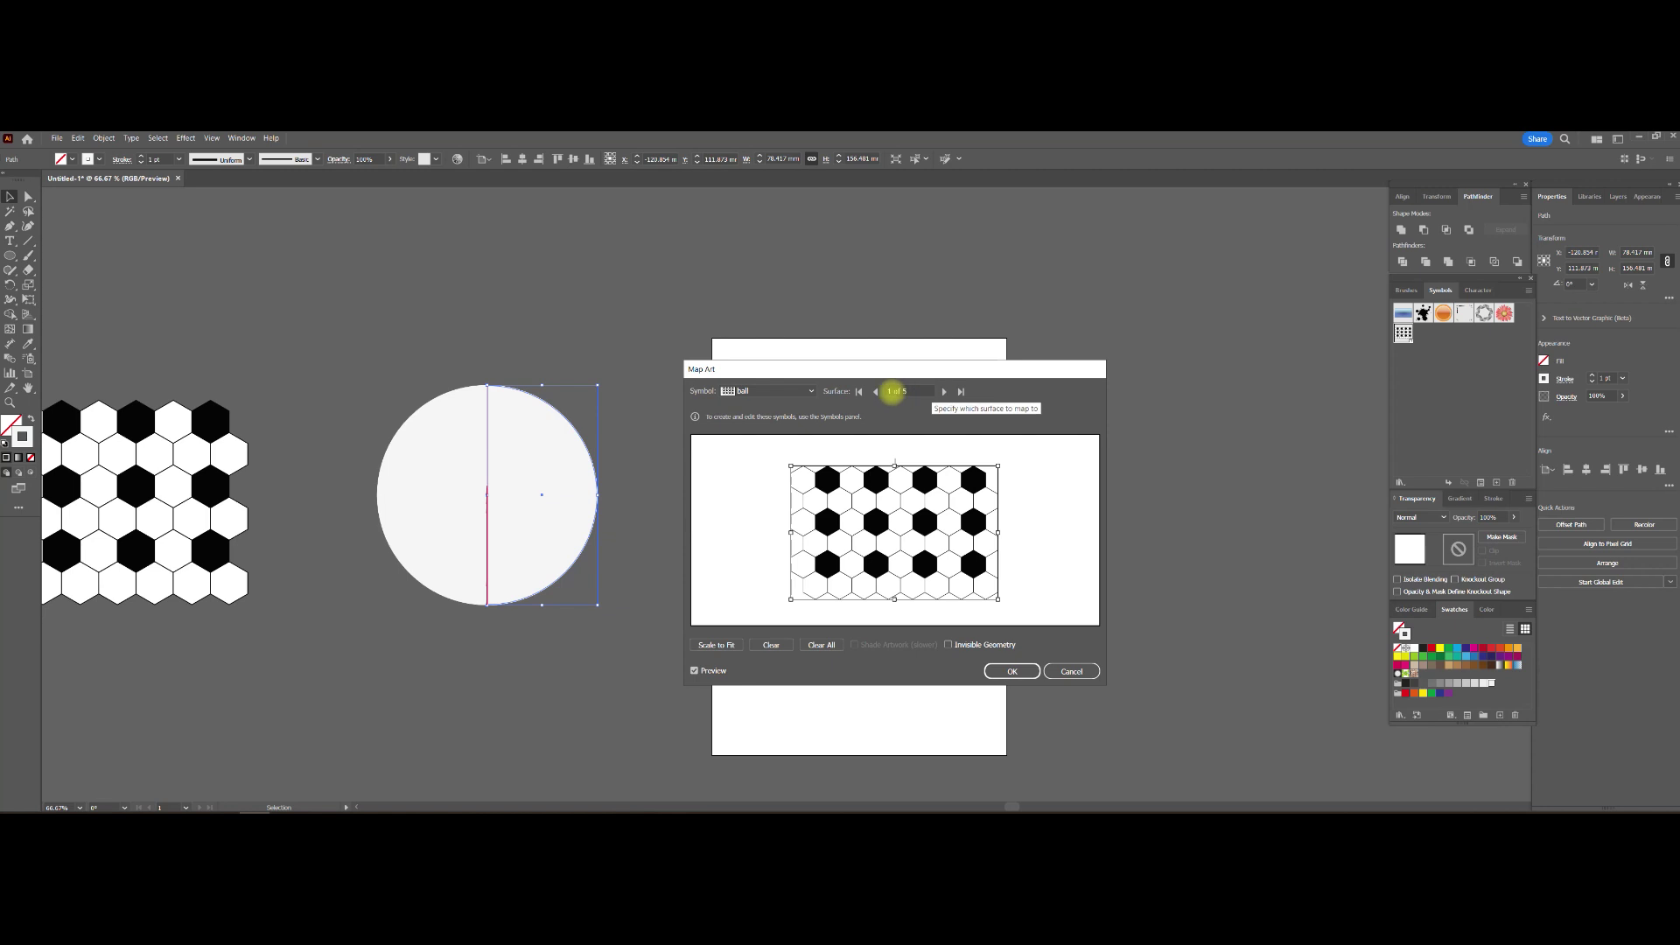
{"action": "left_click", "coordinate": [943, 391]}
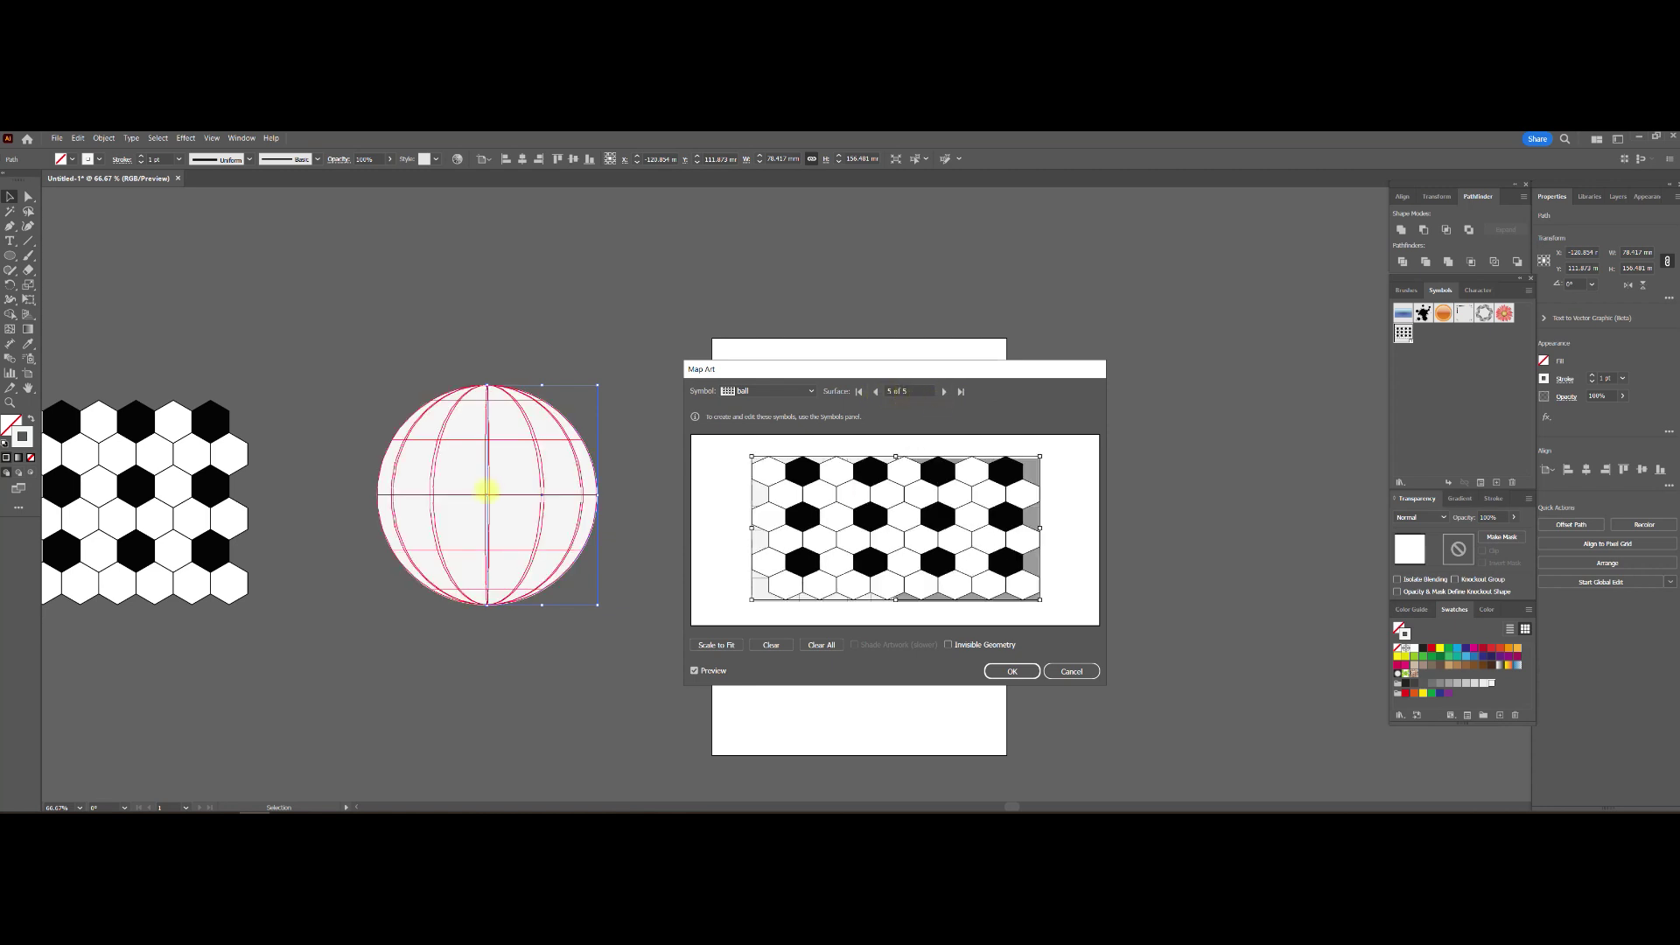
Confirm the art mapping and revolve settings, then deselect the sphere.
{"action": "left_click", "coordinate": [993, 672]}
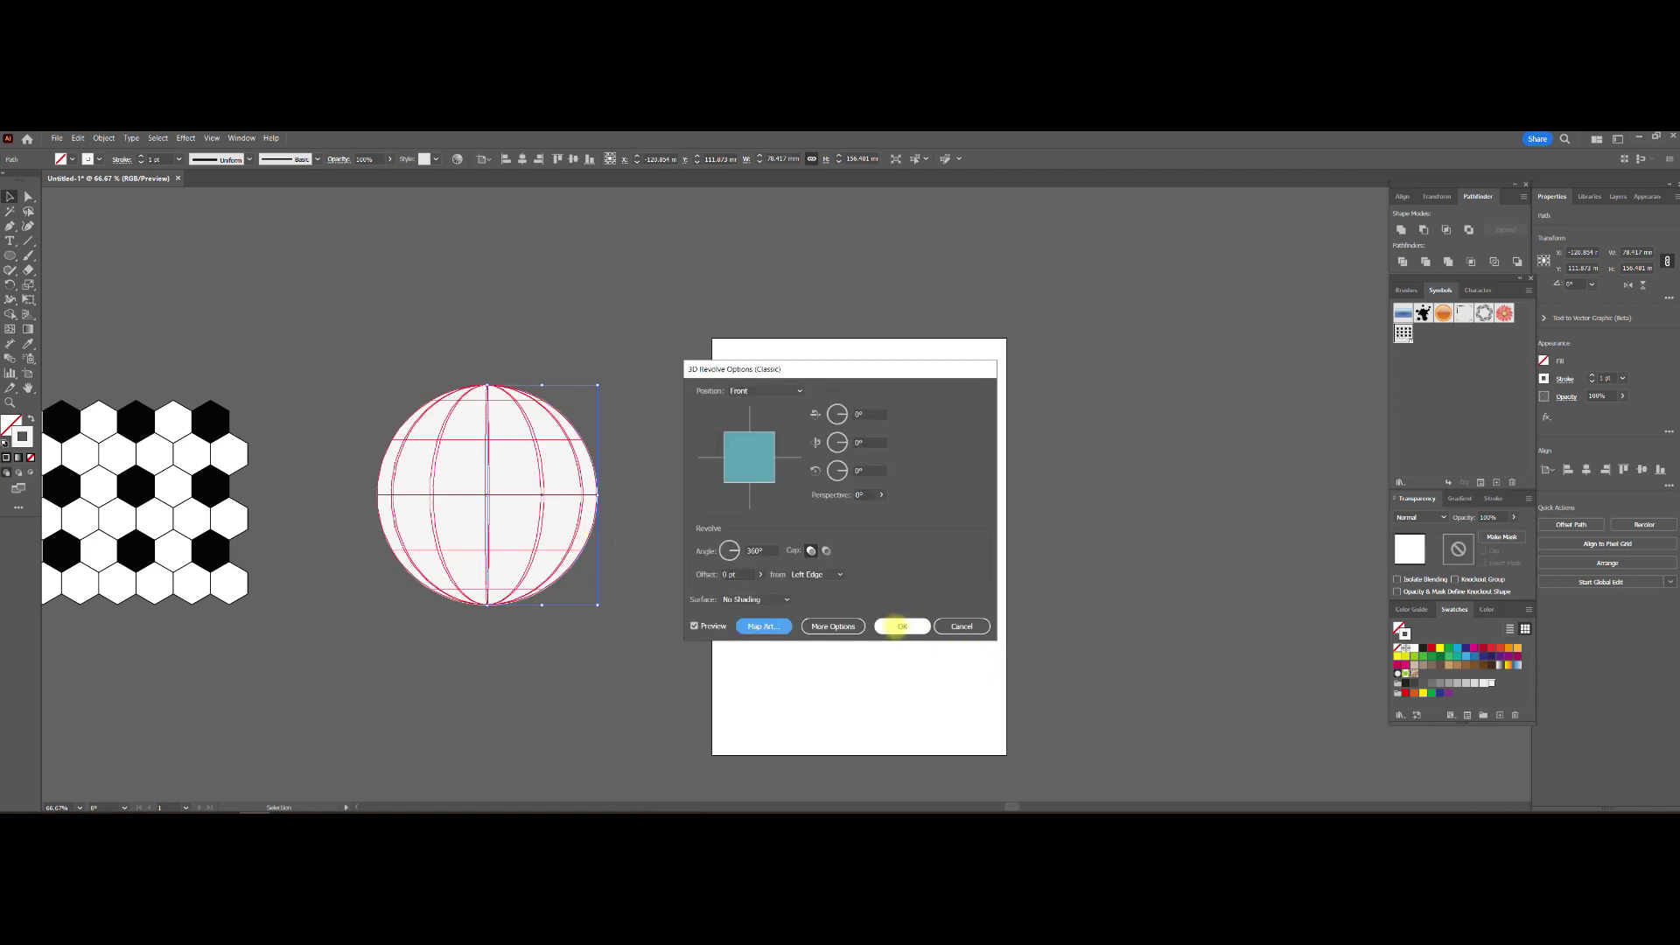
{"action": "left_click", "coordinate": [902, 626]}
{"action": "left_click", "coordinate": [597, 450]}
{"action": "left_click", "coordinate": [521, 495]}
Select the whole half-circle path with the Selection tool (V) and open the Effect menu.
{"action": "left_click", "coordinate": [629, 425]}
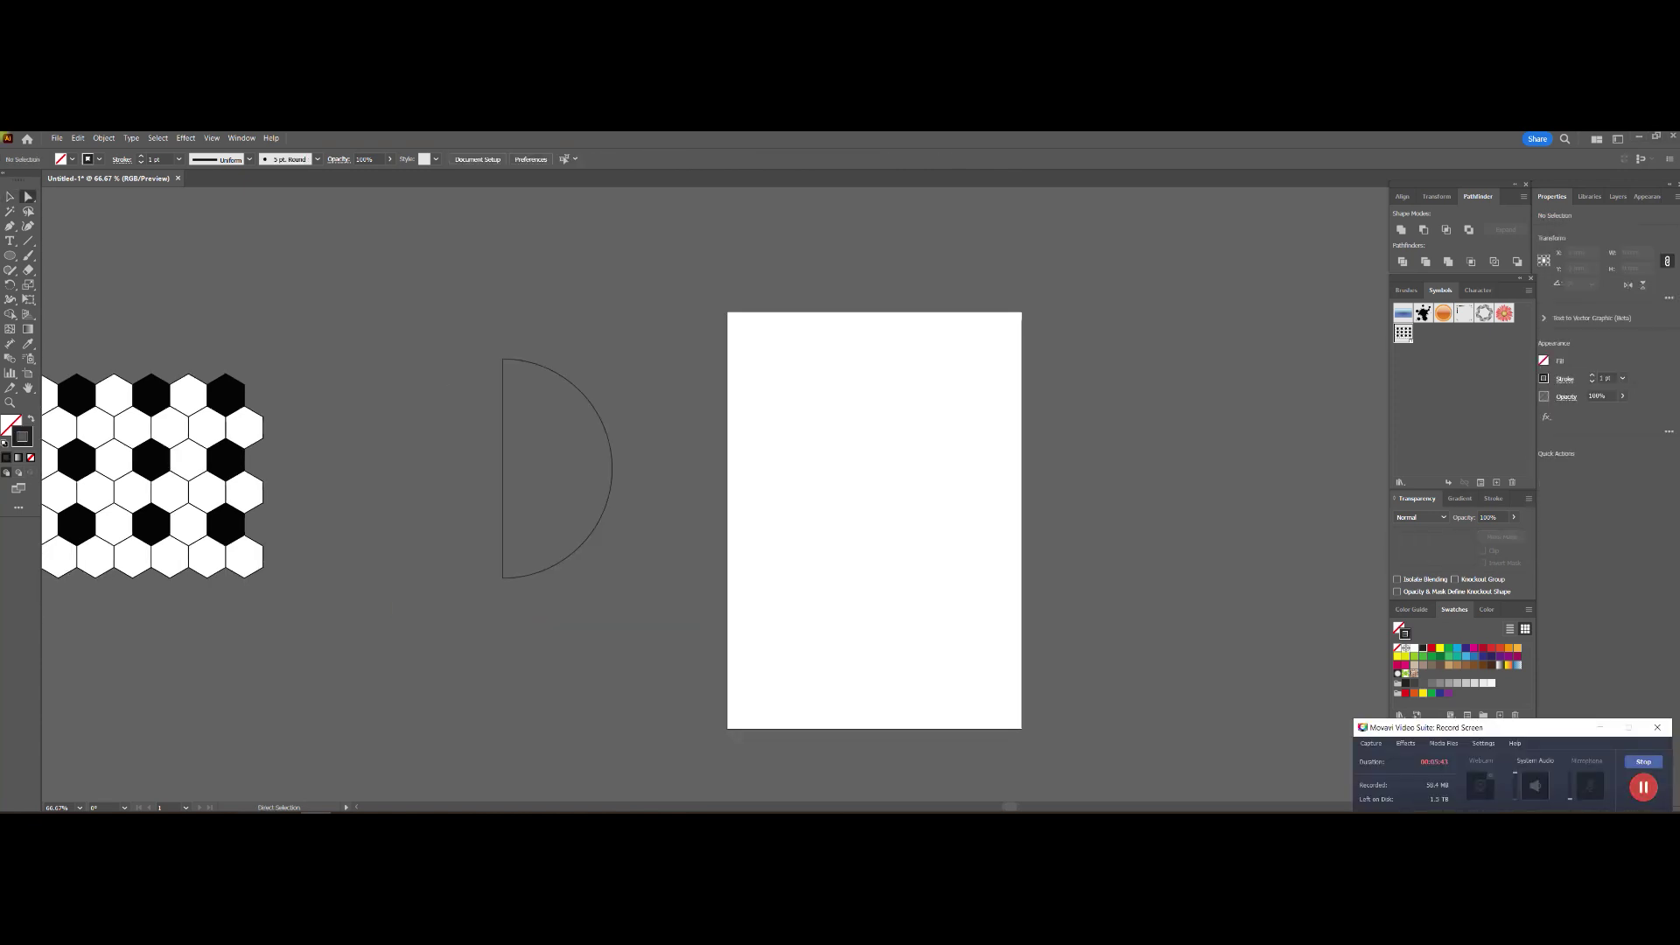
{"action": "key", "text": "v"}
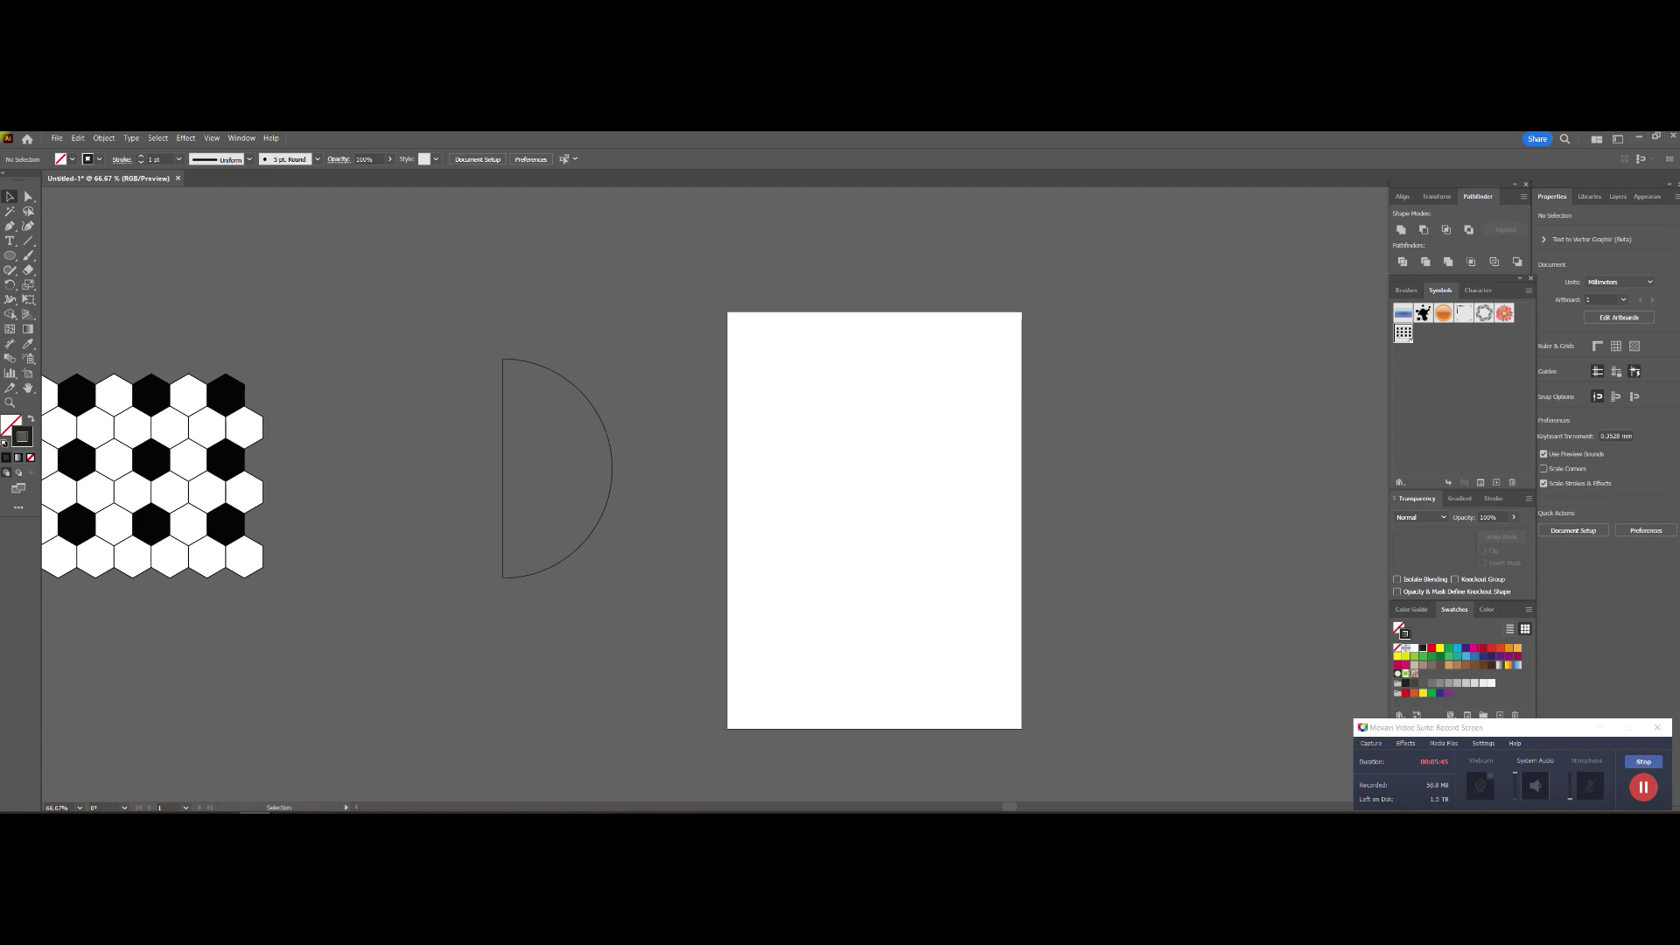
{"action": "key", "text": "ctrl+a"}
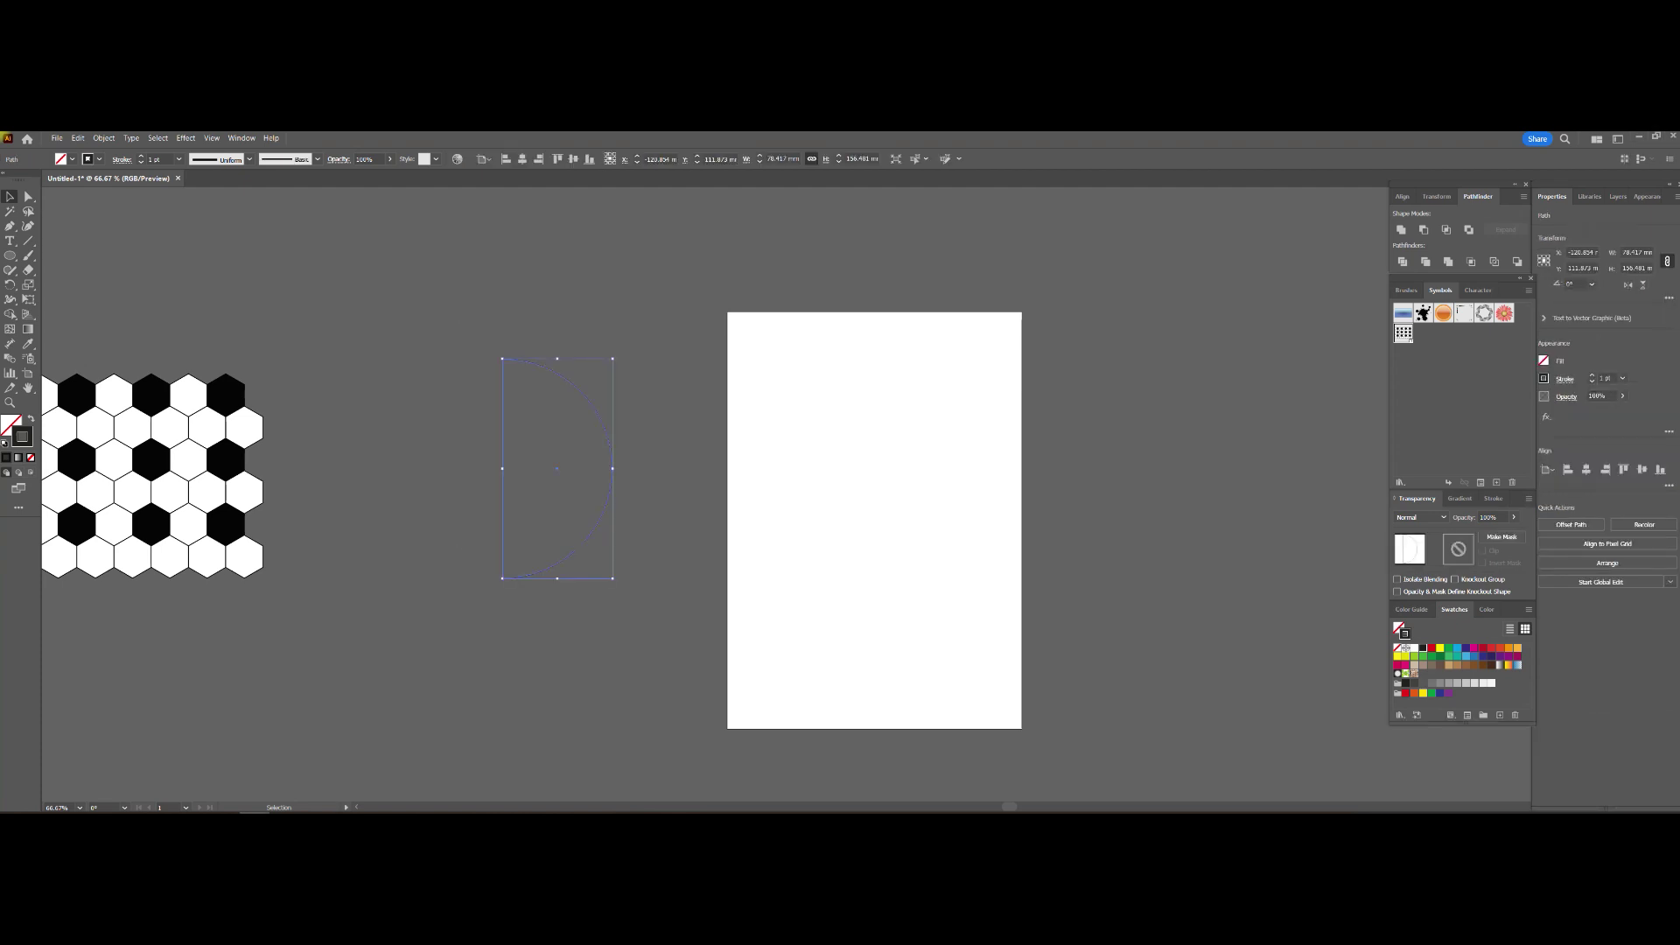
{"action": "left_click", "coordinate": [185, 138]}
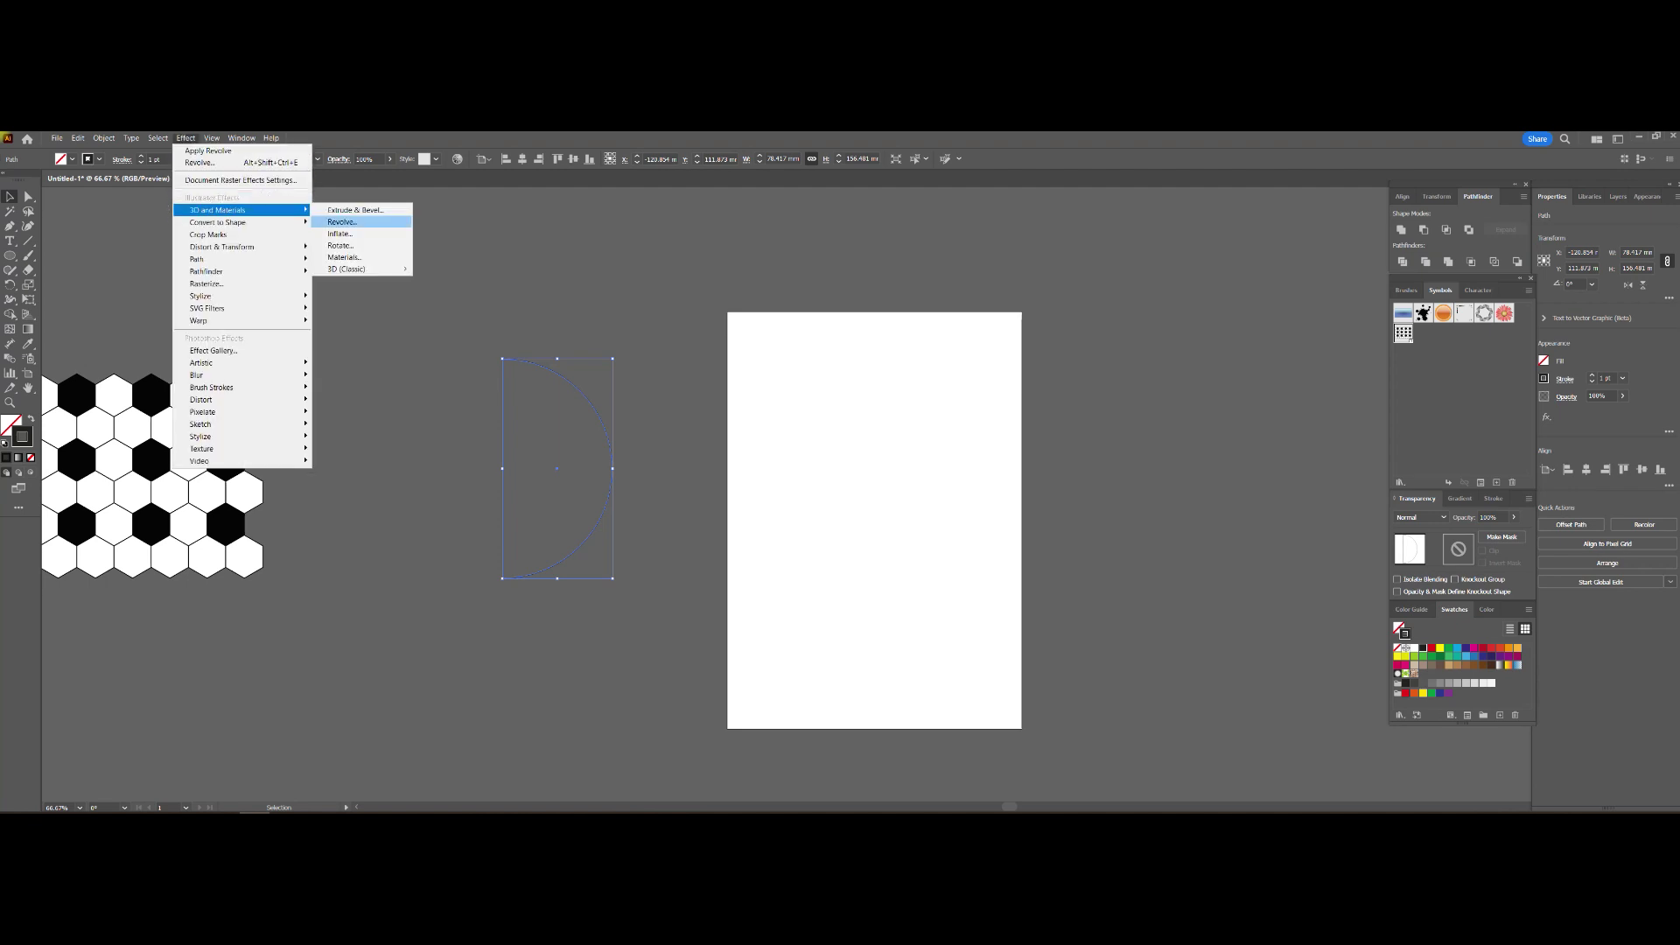
Apply the new 3D and Materials Revolve and pick the ball graphic under Materials > Graphics.
{"action": "left_click", "coordinate": [341, 221]}
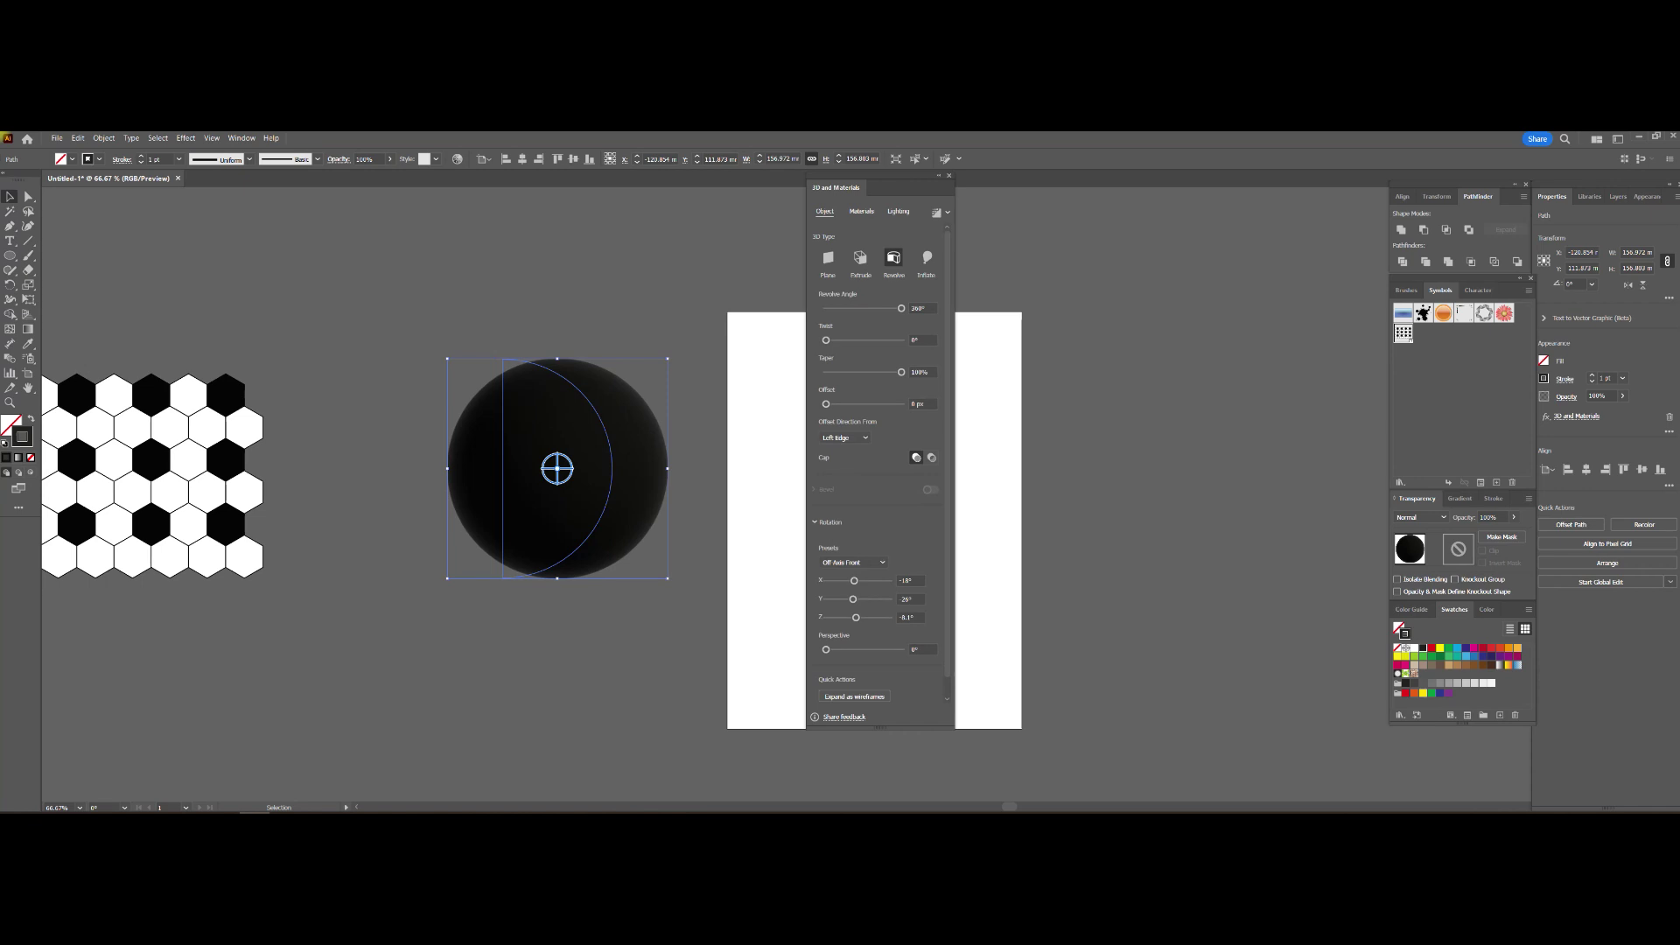
{"action": "left_click", "coordinate": [862, 212]}
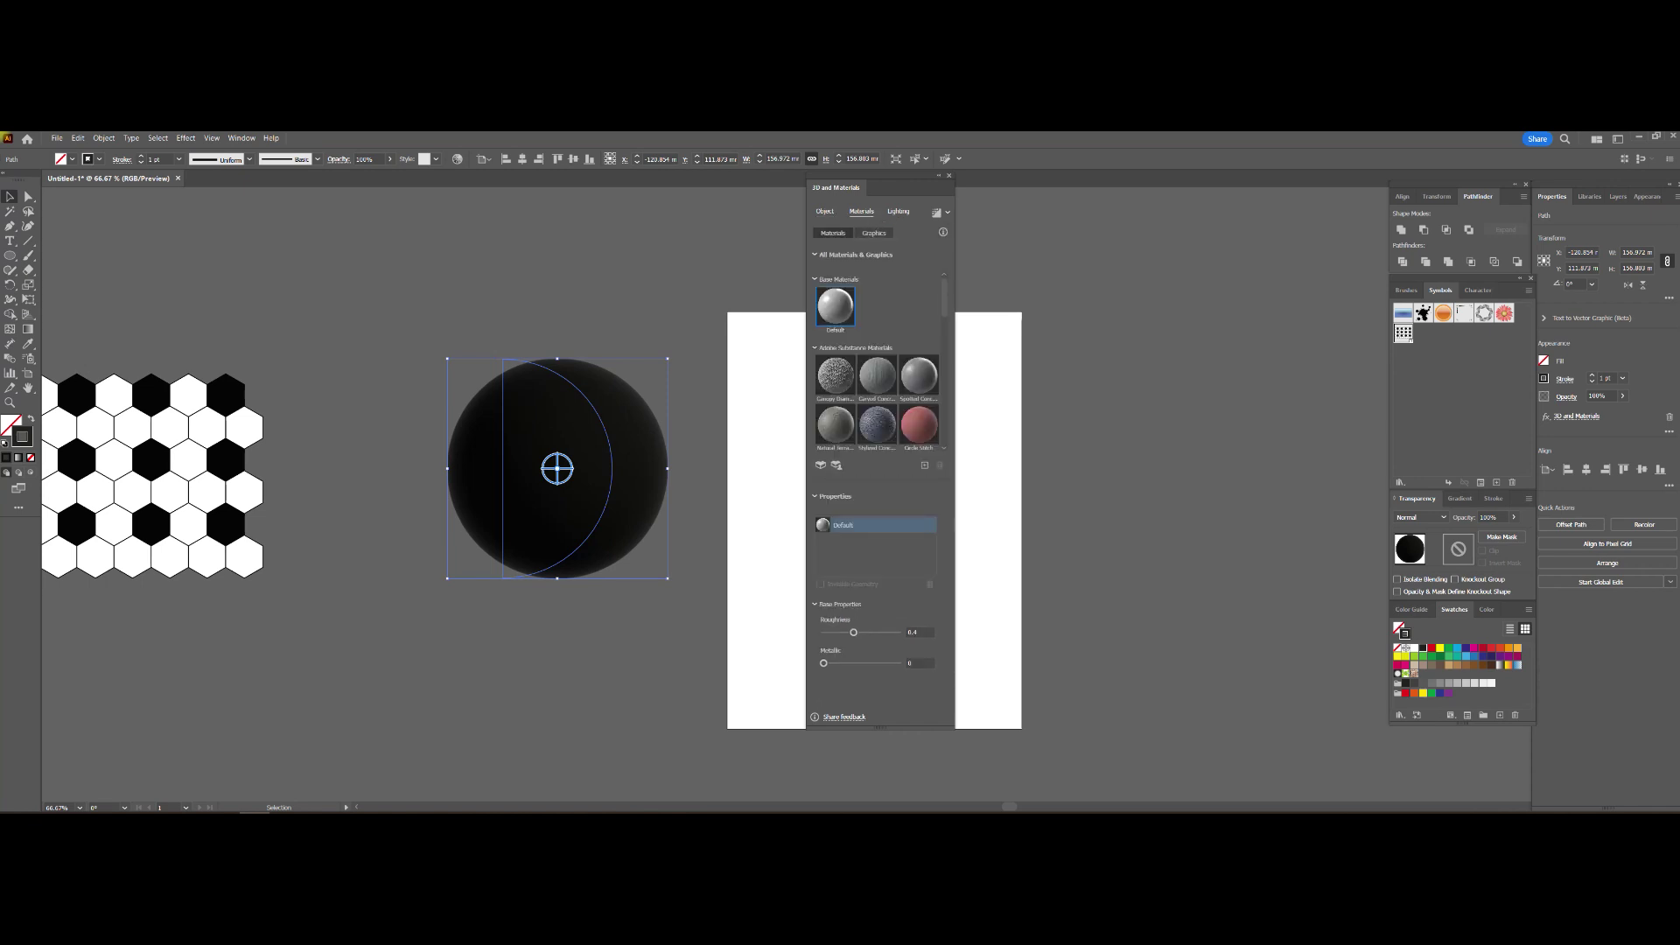
{"action": "left_click", "coordinate": [874, 233]}
{"action": "left_click", "coordinate": [835, 405]}
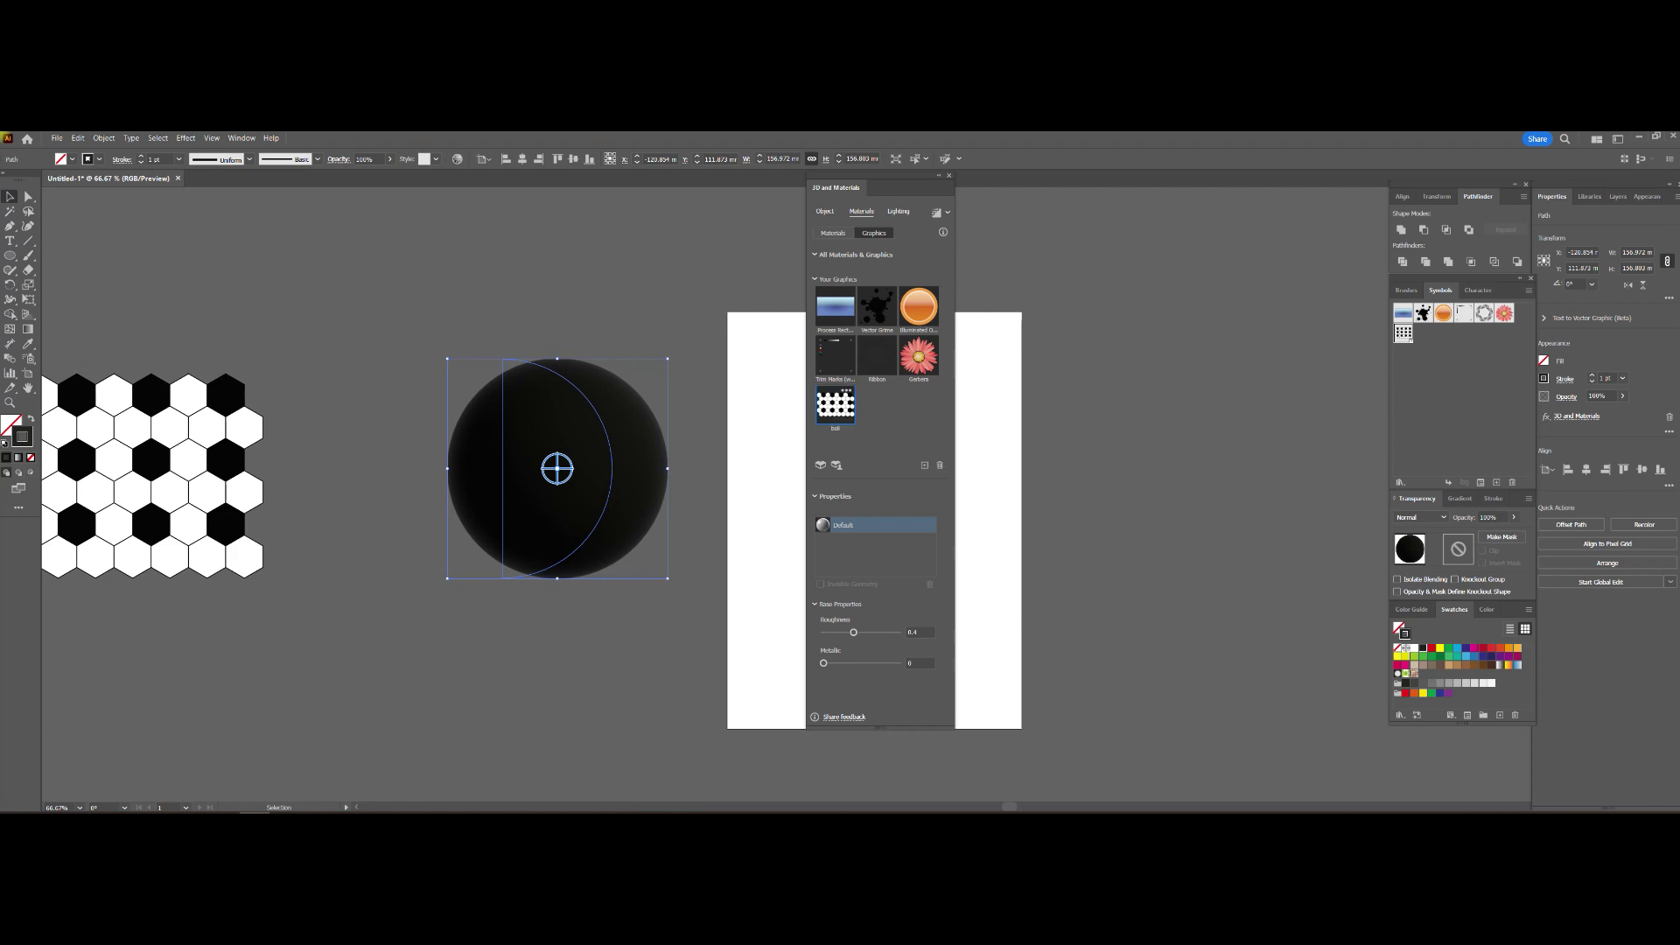
Wrap the ball graphic around the sphere and enlarge the hexagon pattern.
{"action": "double_click", "coordinate": [836, 406]}
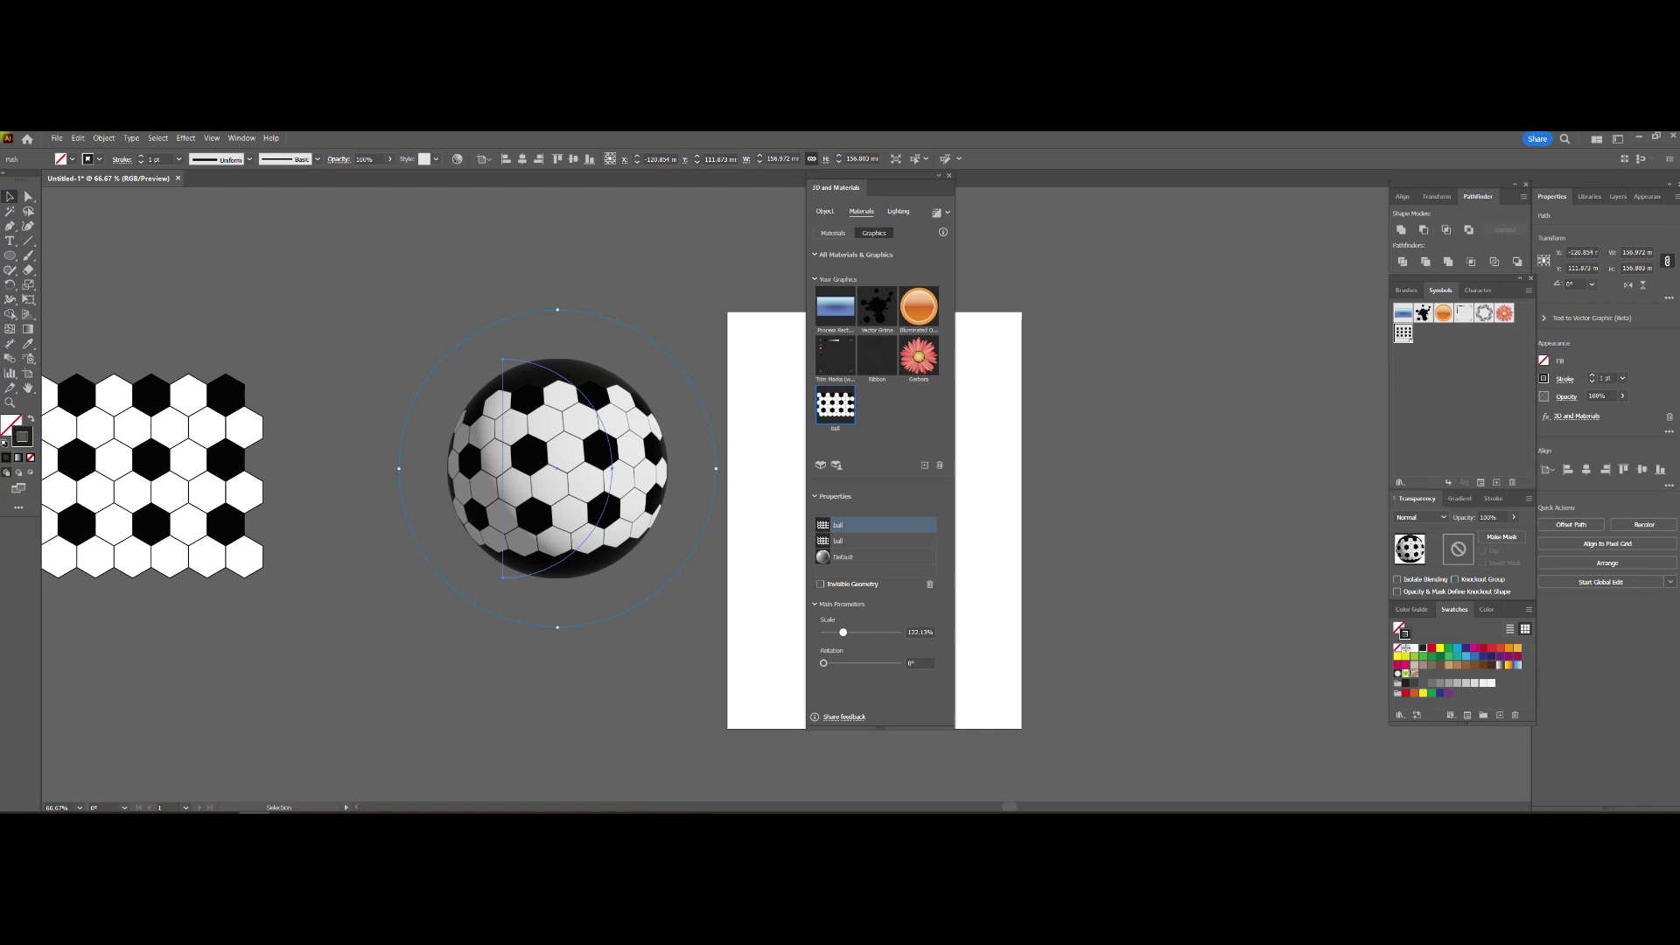
{"action": "left_click_drag", "start_coordinate": [716, 468], "coordinate": [777, 468]}
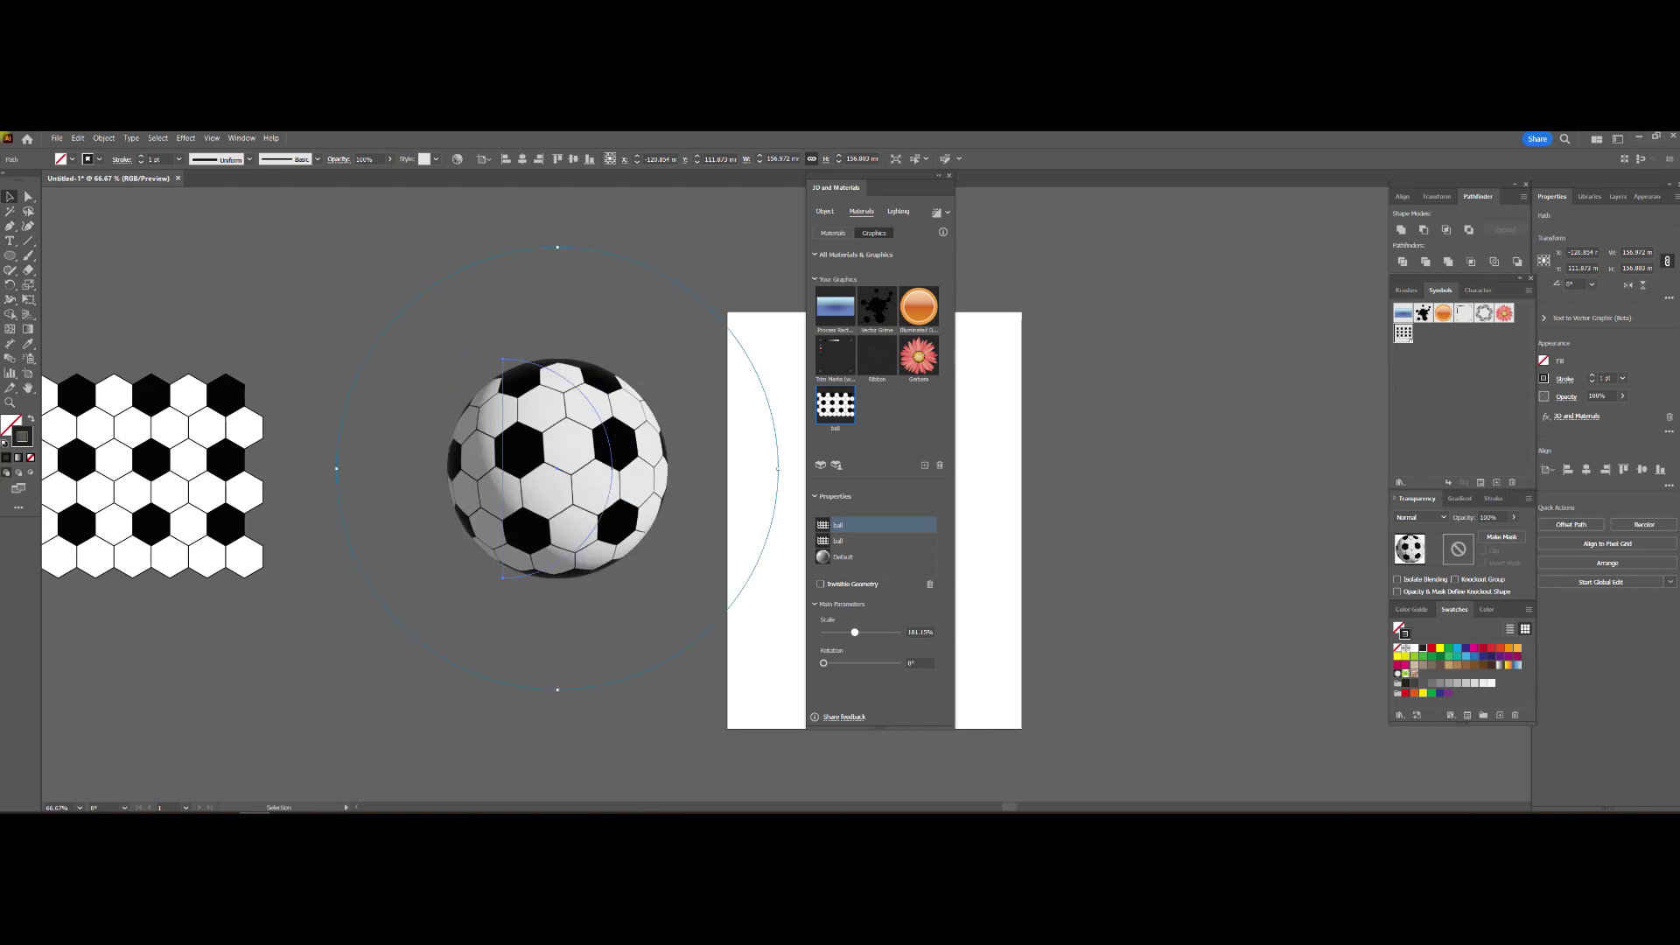
{"action": "left_click_drag", "start_coordinate": [777, 468], "coordinate": [870, 468]}
Rotate the soccer pattern on the sphere to about 100°.
{"action": "mouse_move", "coordinate": [558, 782]}
{"action": "left_mouse_down"}
{"action": "mouse_move", "coordinate": [622, 776]}
{"action": "mouse_move", "coordinate": [750, 715]}
{"action": "left_mouse_up"}
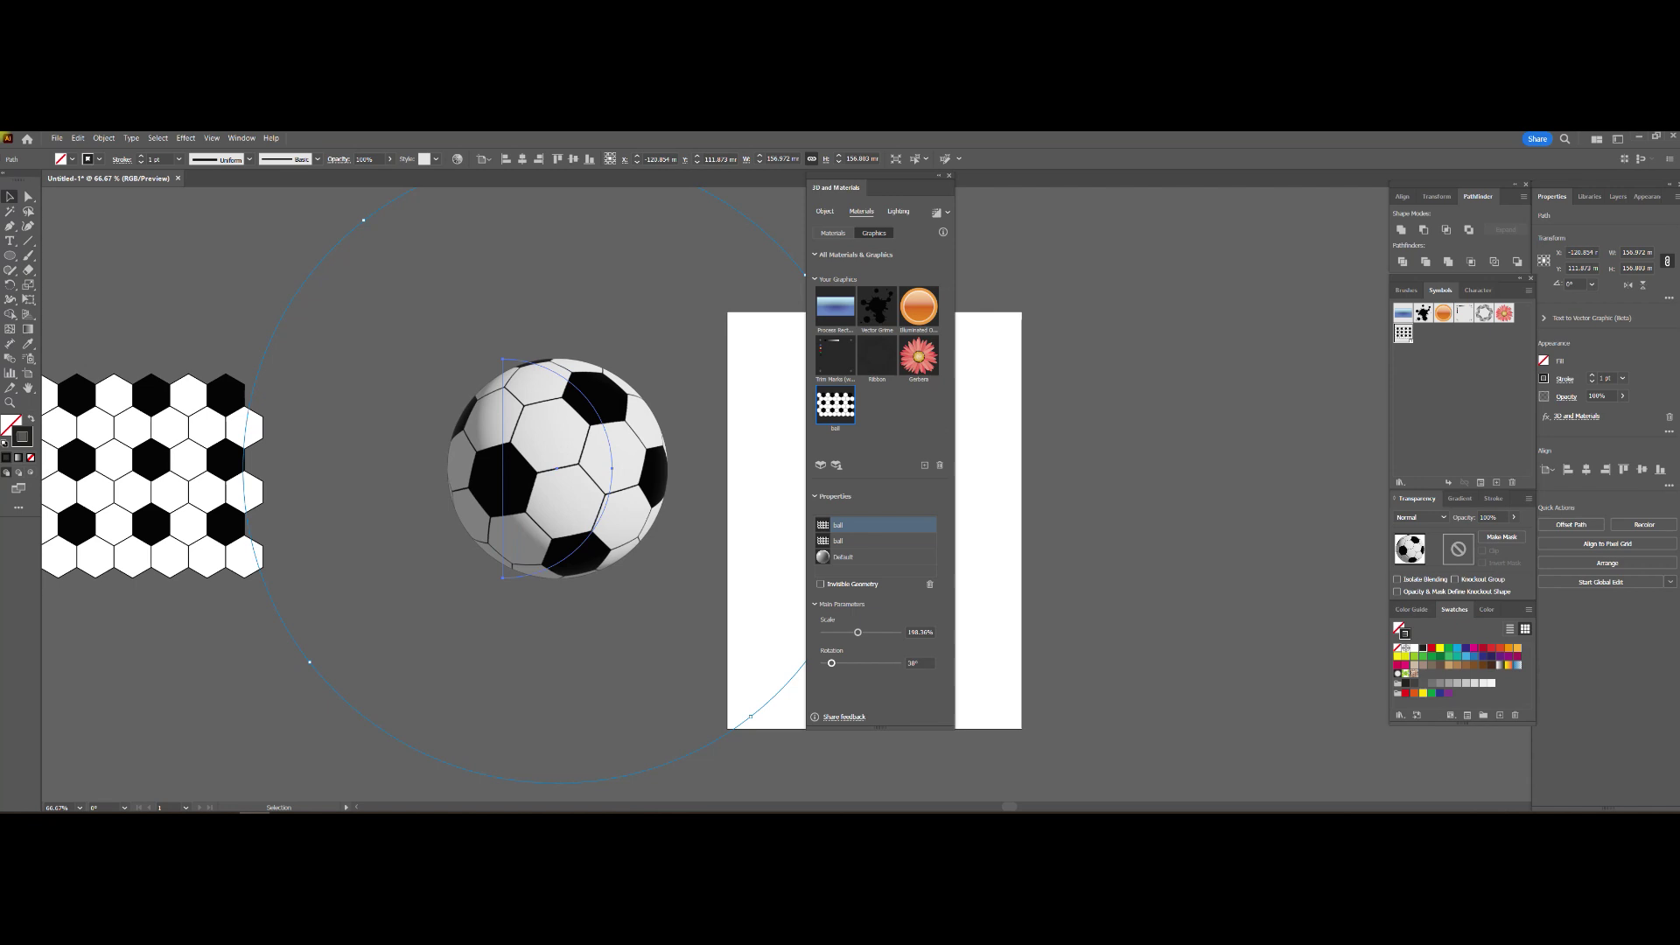
{"action": "mouse_move", "coordinate": [750, 715]}
{"action": "left_mouse_down"}
{"action": "mouse_move", "coordinate": [719, 737]}
{"action": "mouse_move", "coordinate": [386, 731]}
{"action": "mouse_move", "coordinate": [568, 782]}
{"action": "mouse_move", "coordinate": [643, 772]}
{"action": "left_mouse_up"}
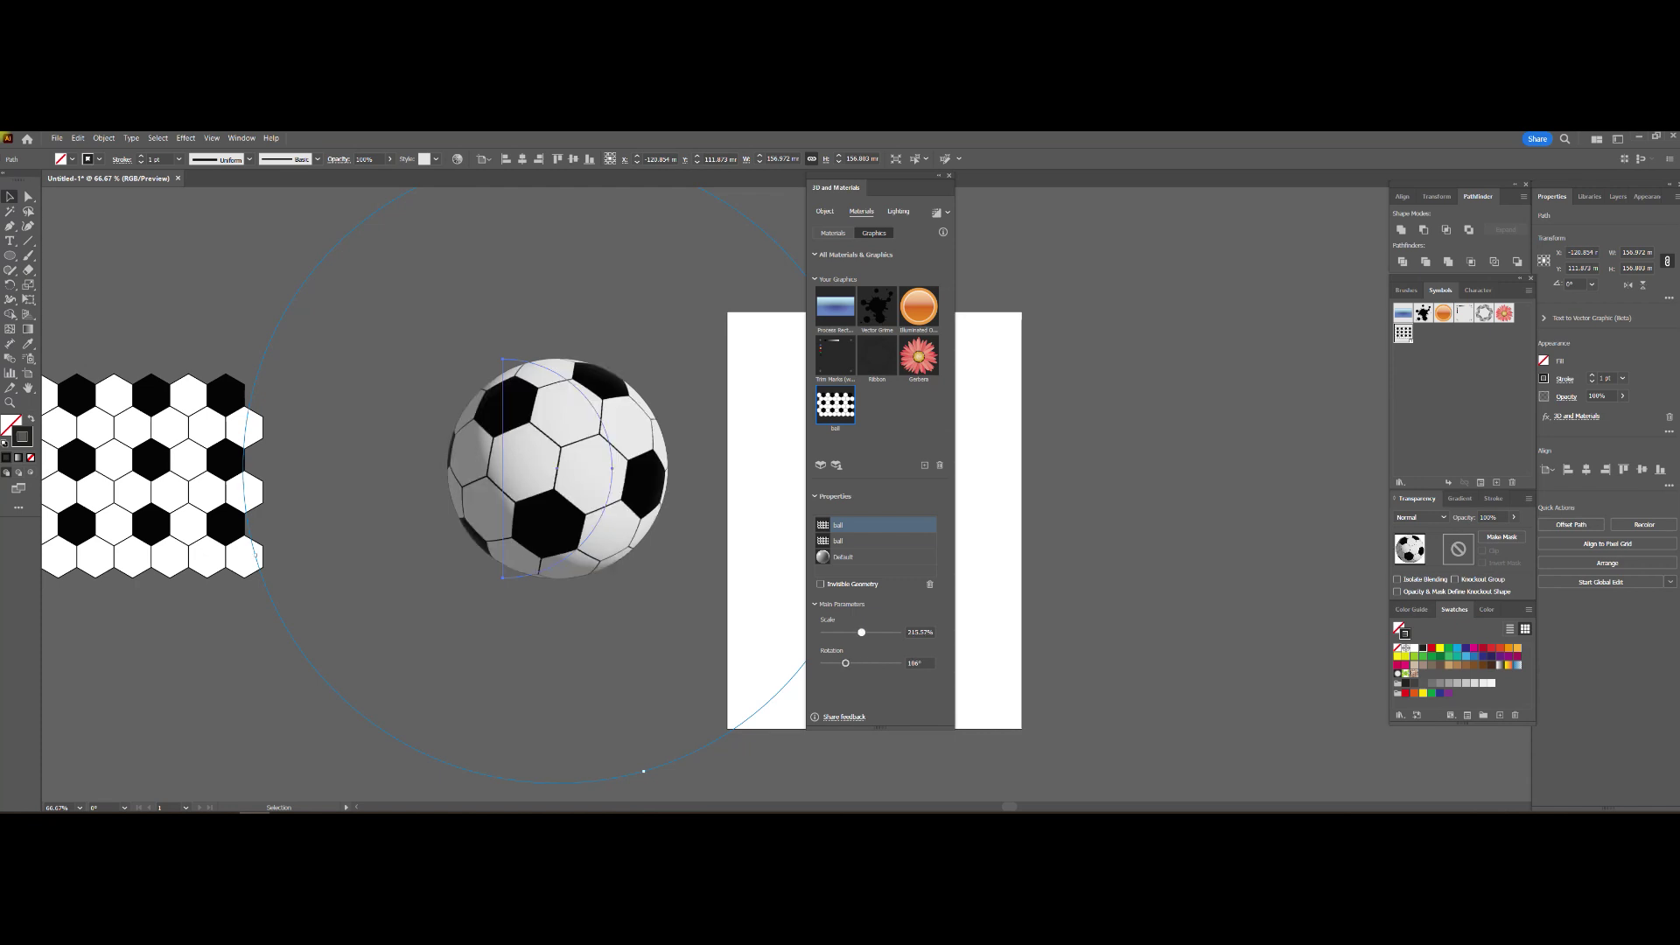
{"action": "left_click_drag", "start_coordinate": [643, 772], "coordinate": [651, 797]}
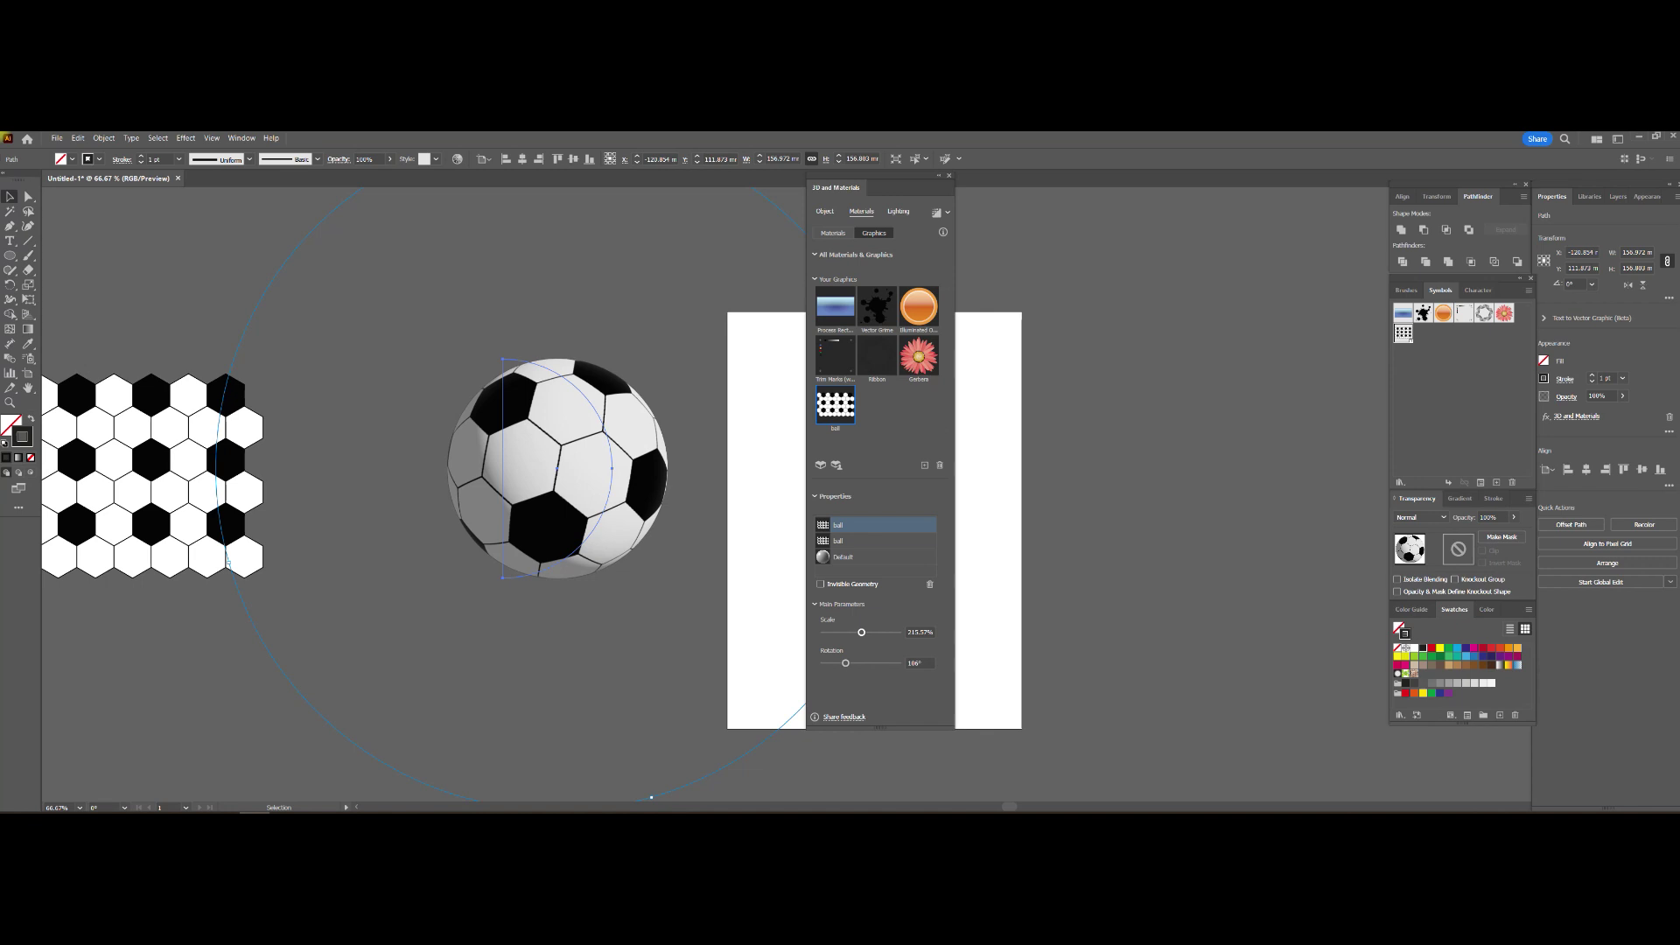
{"action": "mouse_move", "coordinate": [651, 797]}
{"action": "left_mouse_down"}
{"action": "mouse_move", "coordinate": [620, 793]}
{"action": "mouse_move", "coordinate": [651, 799]}
{"action": "left_mouse_up"}
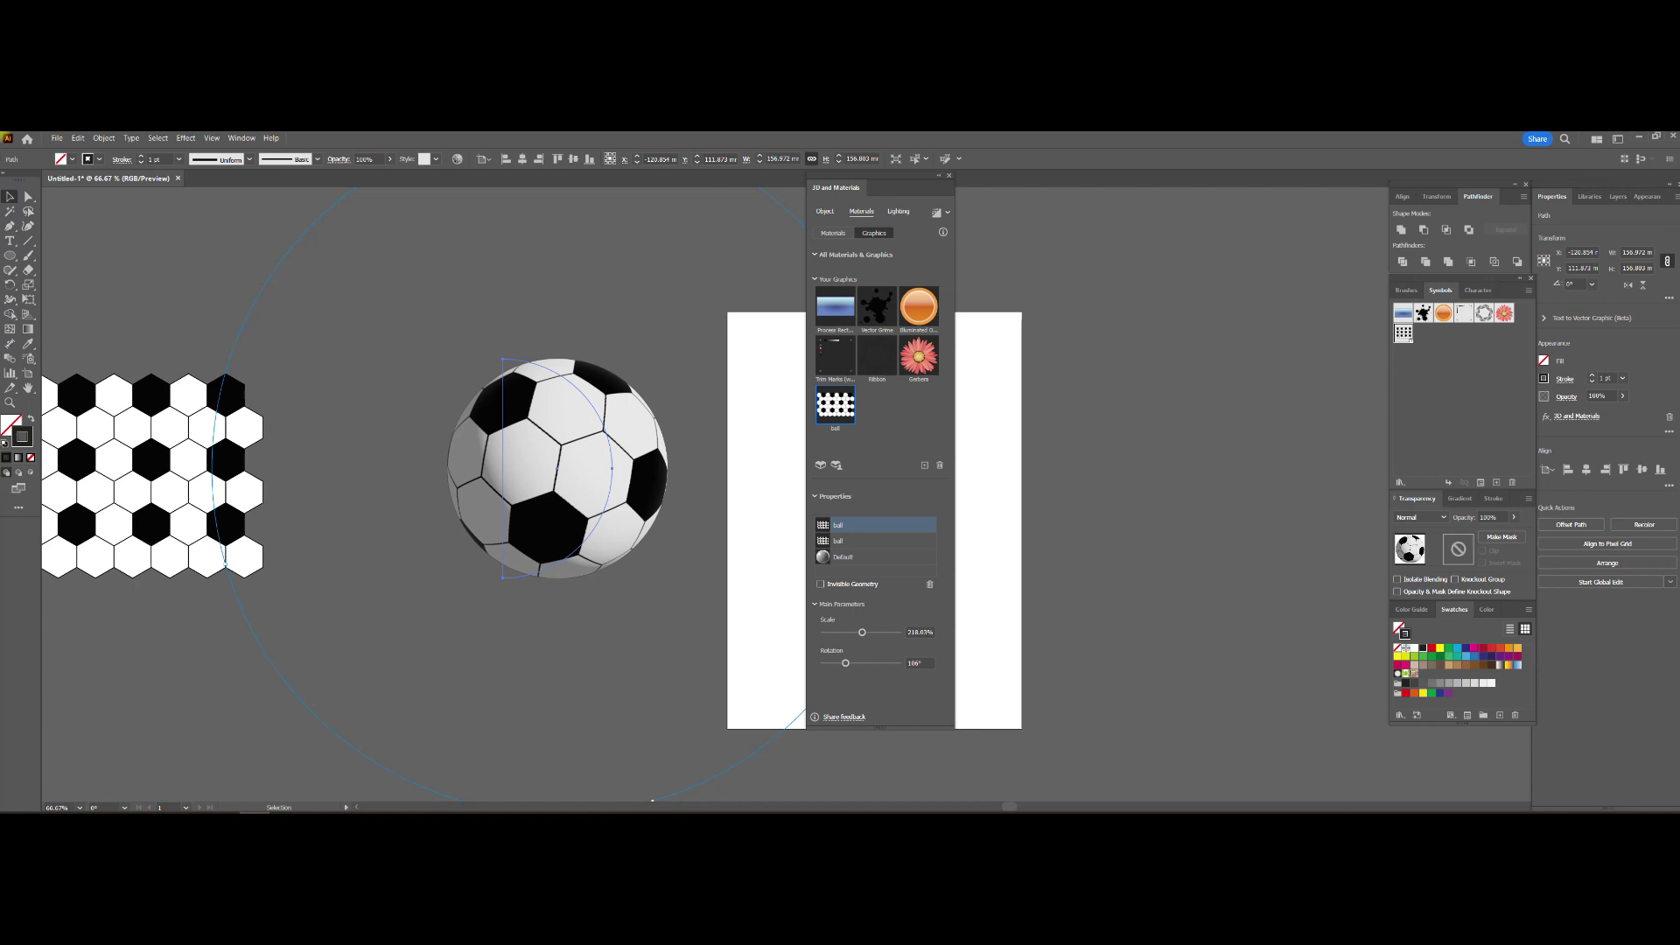
{"action": "left_click", "coordinate": [899, 210]}
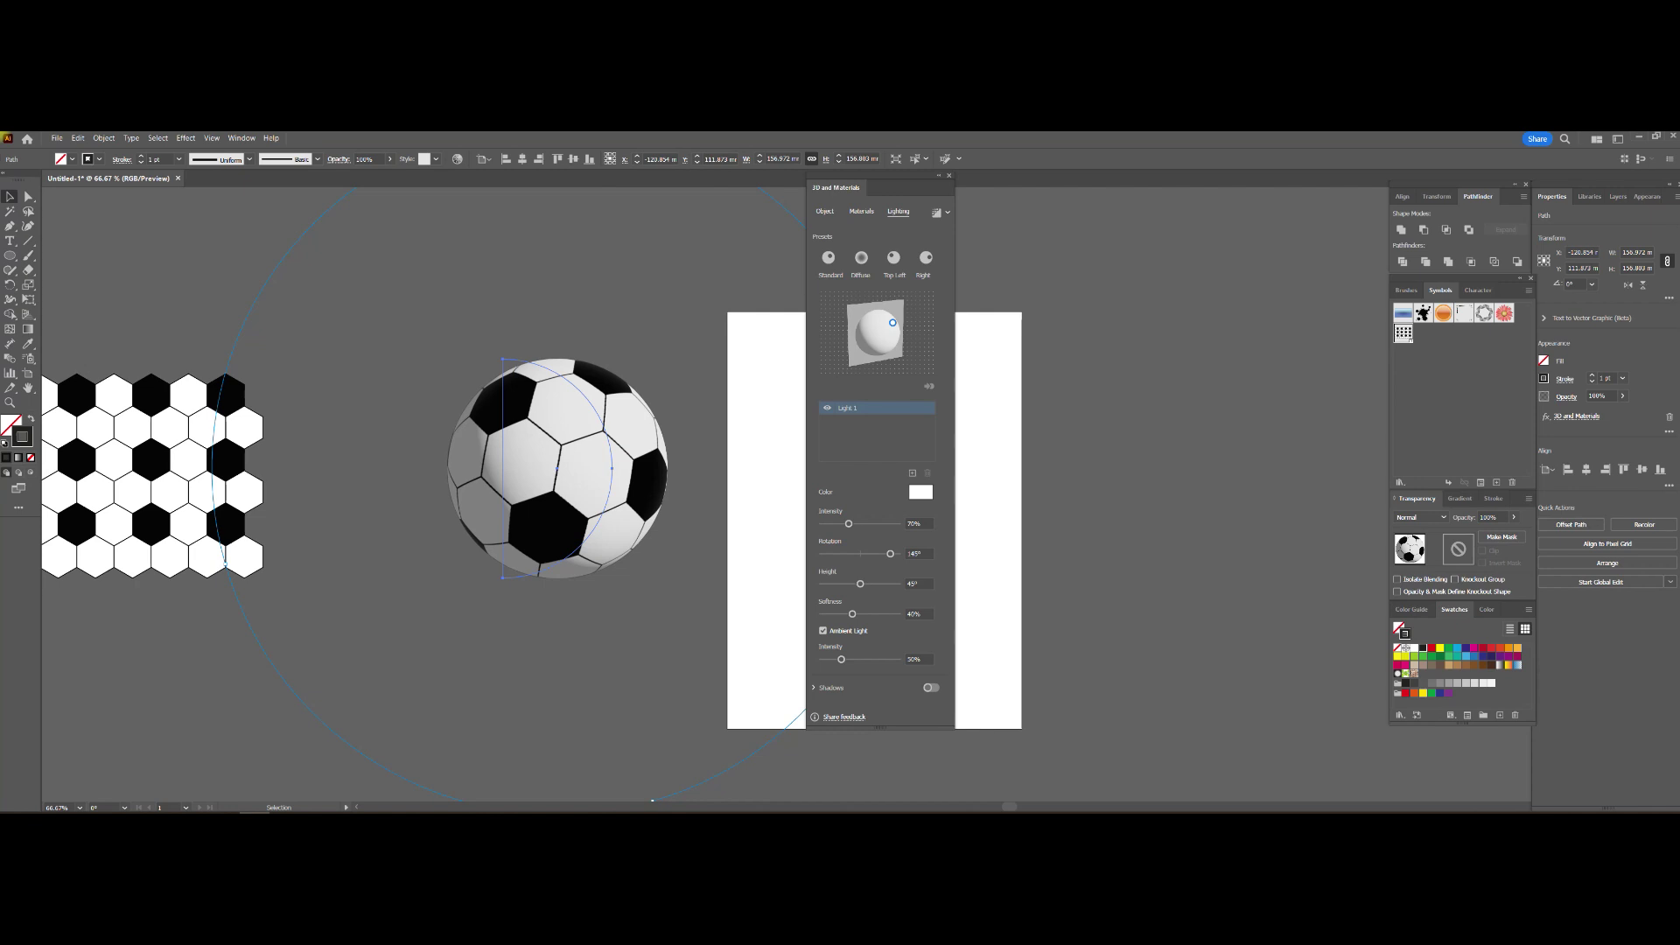
Nudge the light, raise ambient light and softness, and set light height to 40°.
{"action": "left_click_drag", "start_coordinate": [892, 322], "coordinate": [891, 321]}
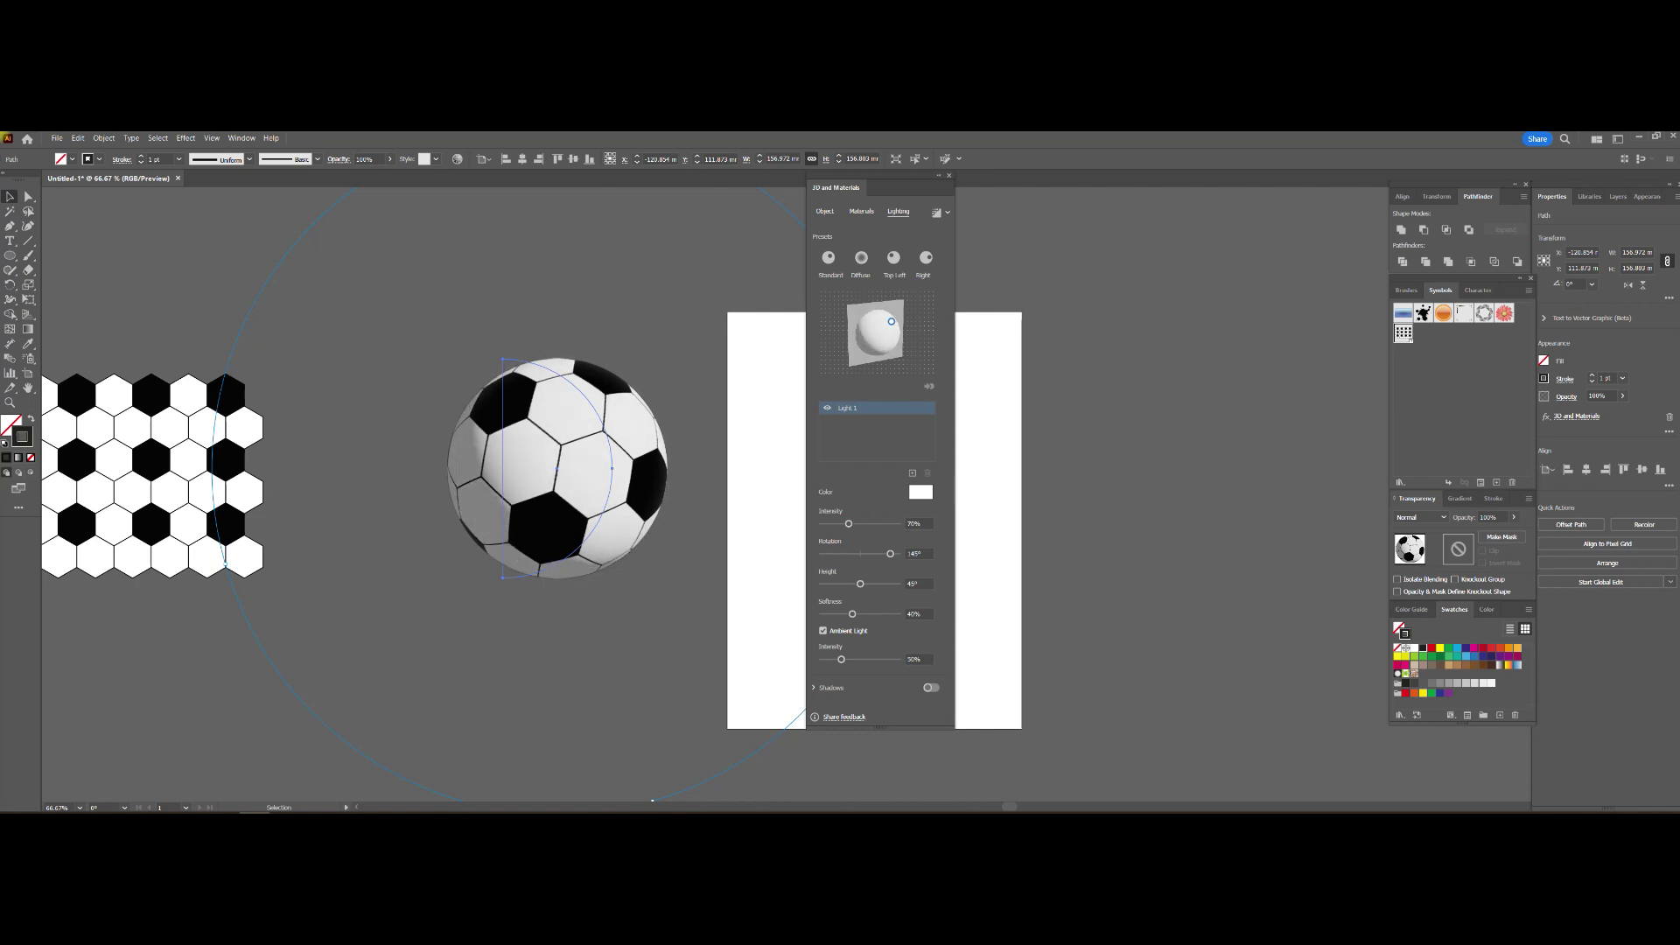
{"action": "left_click_drag", "start_coordinate": [841, 659], "coordinate": [845, 658]}
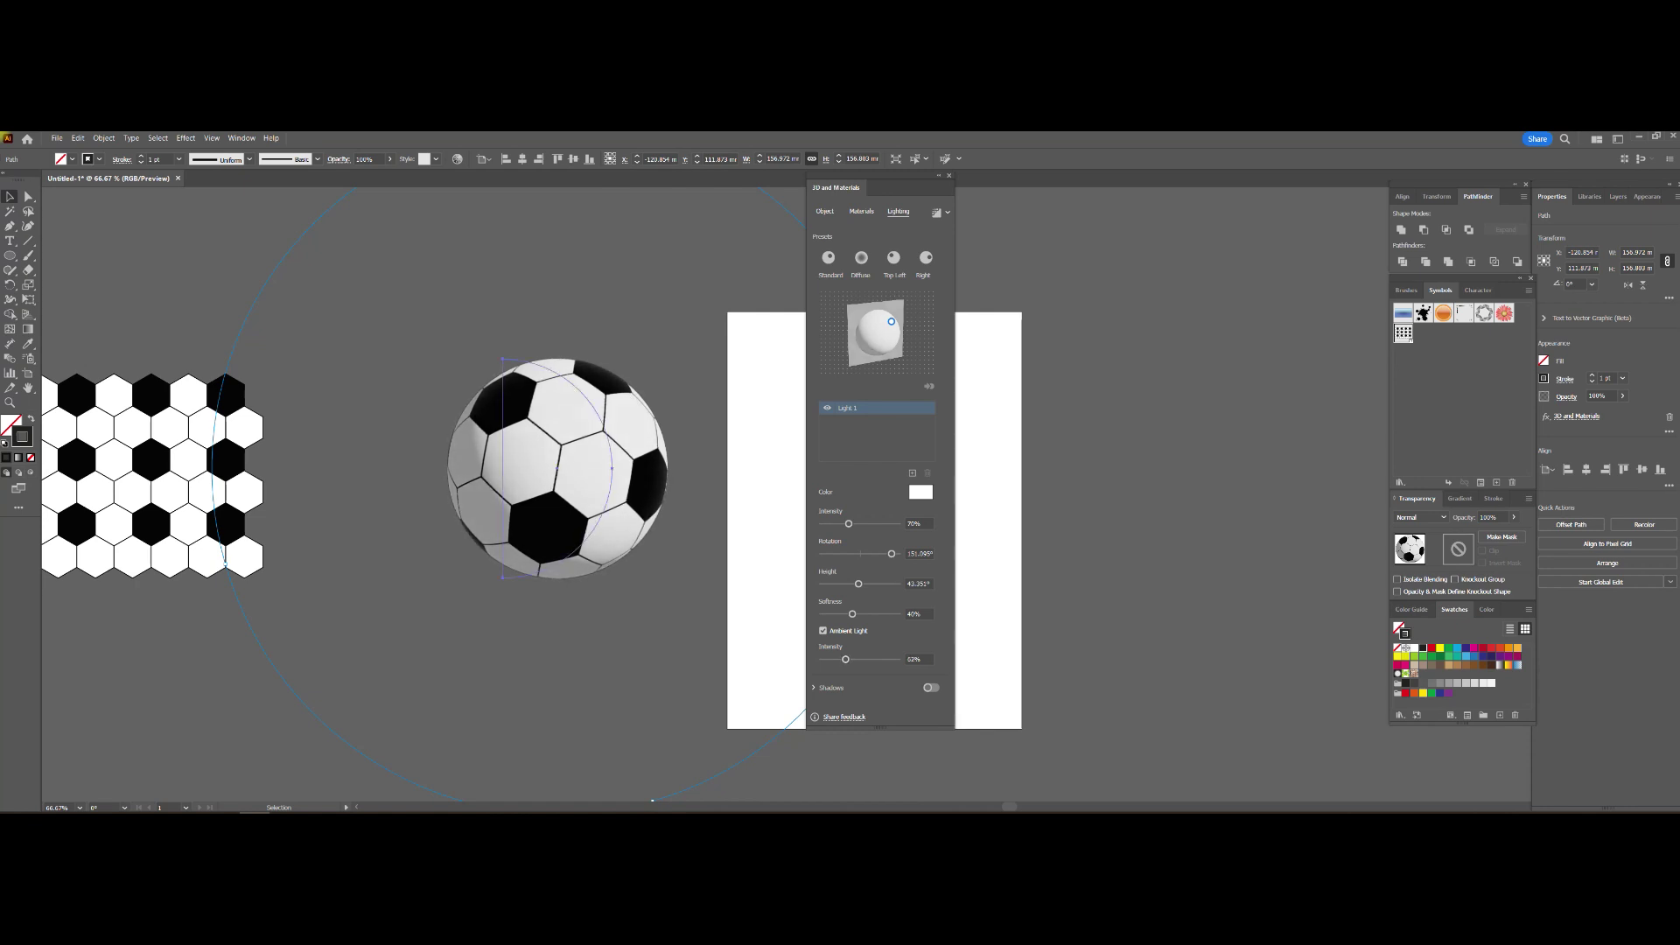
{"action": "left_click_drag", "start_coordinate": [851, 613], "coordinate": [862, 613]}
{"action": "type", "text": "40"}
{"action": "key", "text": "Return"}
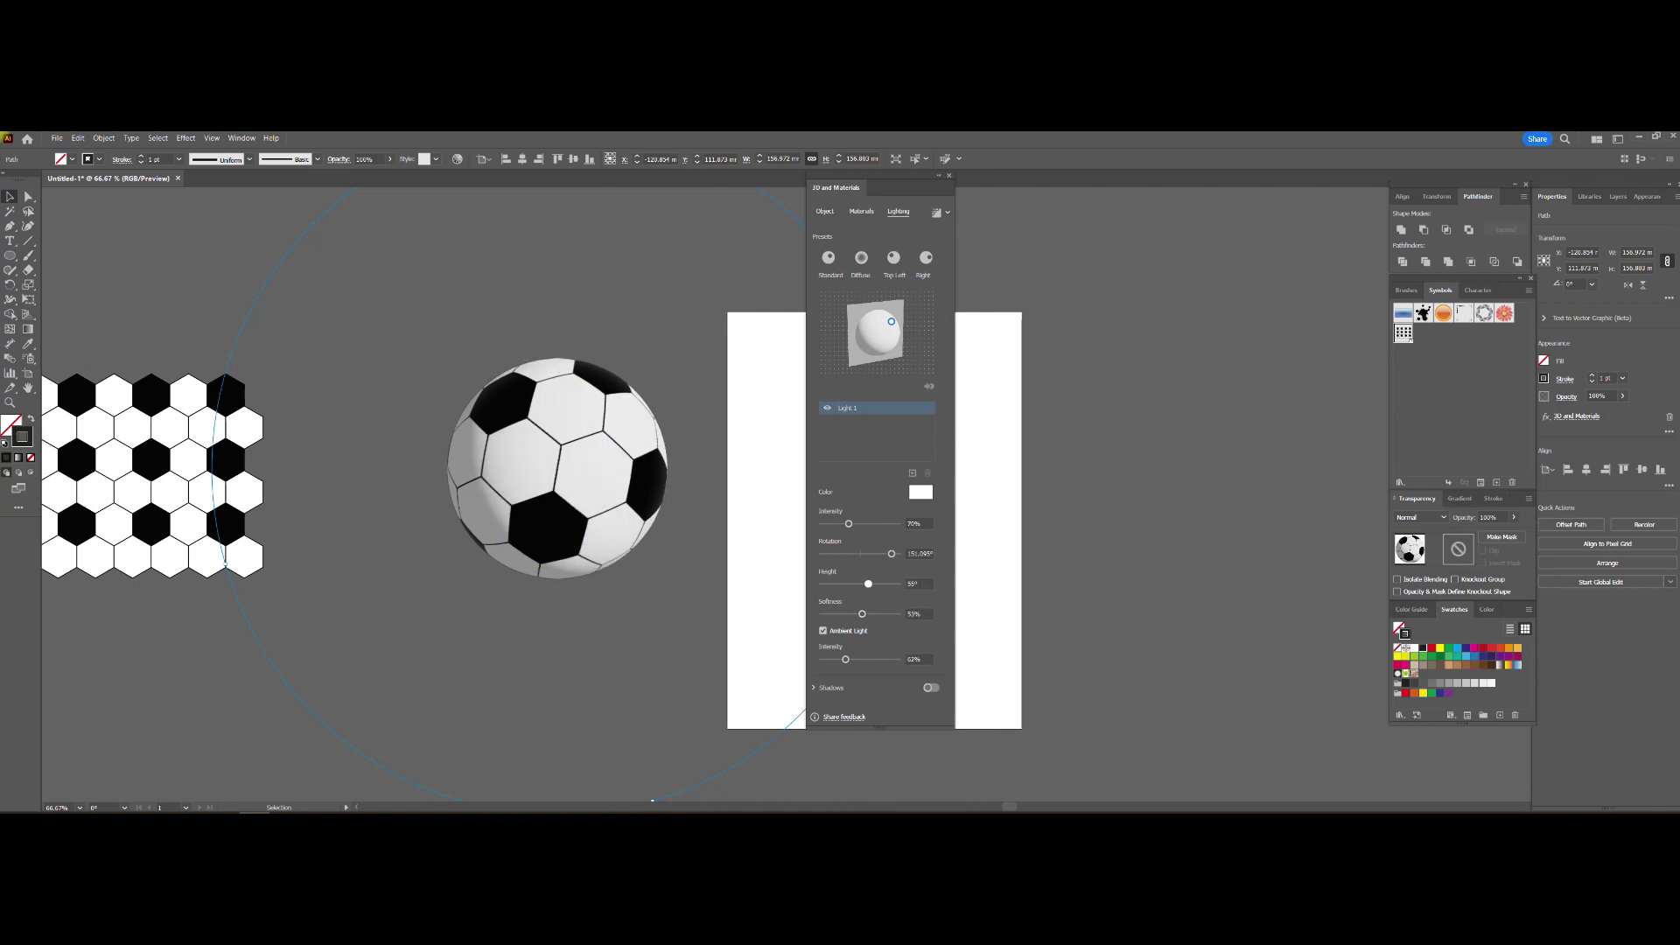
Set light rotation to 173° and intensity to 54%, then close the 3D settings.
{"action": "type", "text": "153"}
{"action": "key", "text": "Return"}
{"action": "type", "text": "63"}
{"action": "key", "text": "Return"}
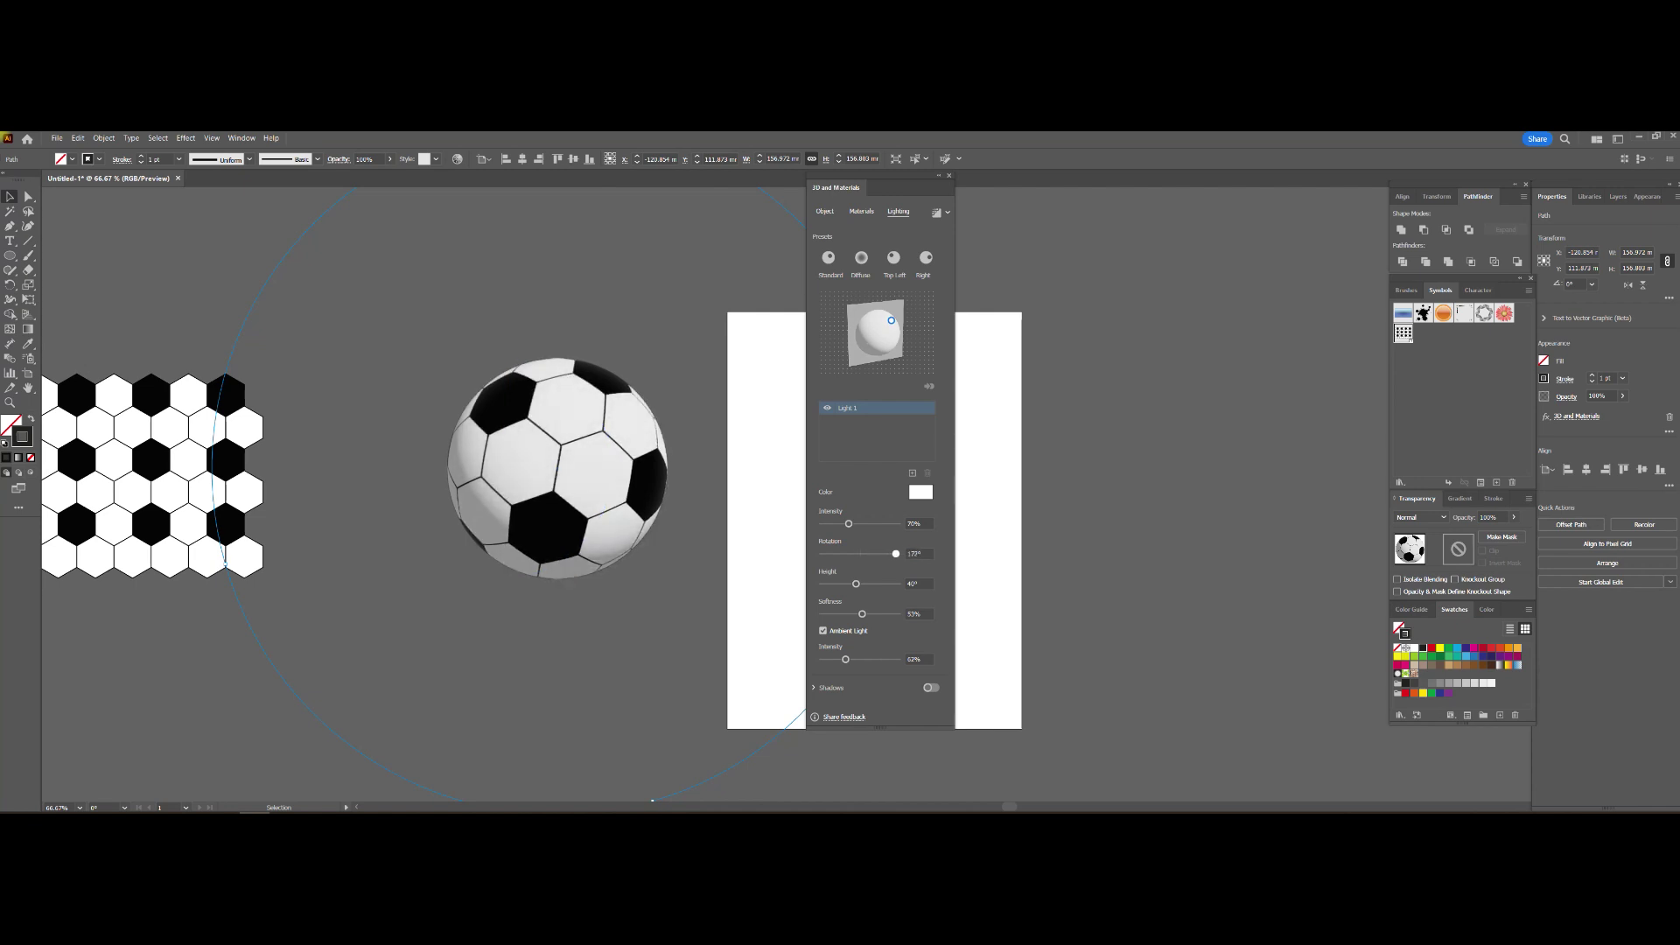
{"action": "type", "text": "173"}
{"action": "key", "text": "Return"}
{"action": "type", "text": "54"}
{"action": "key", "text": "Return"}
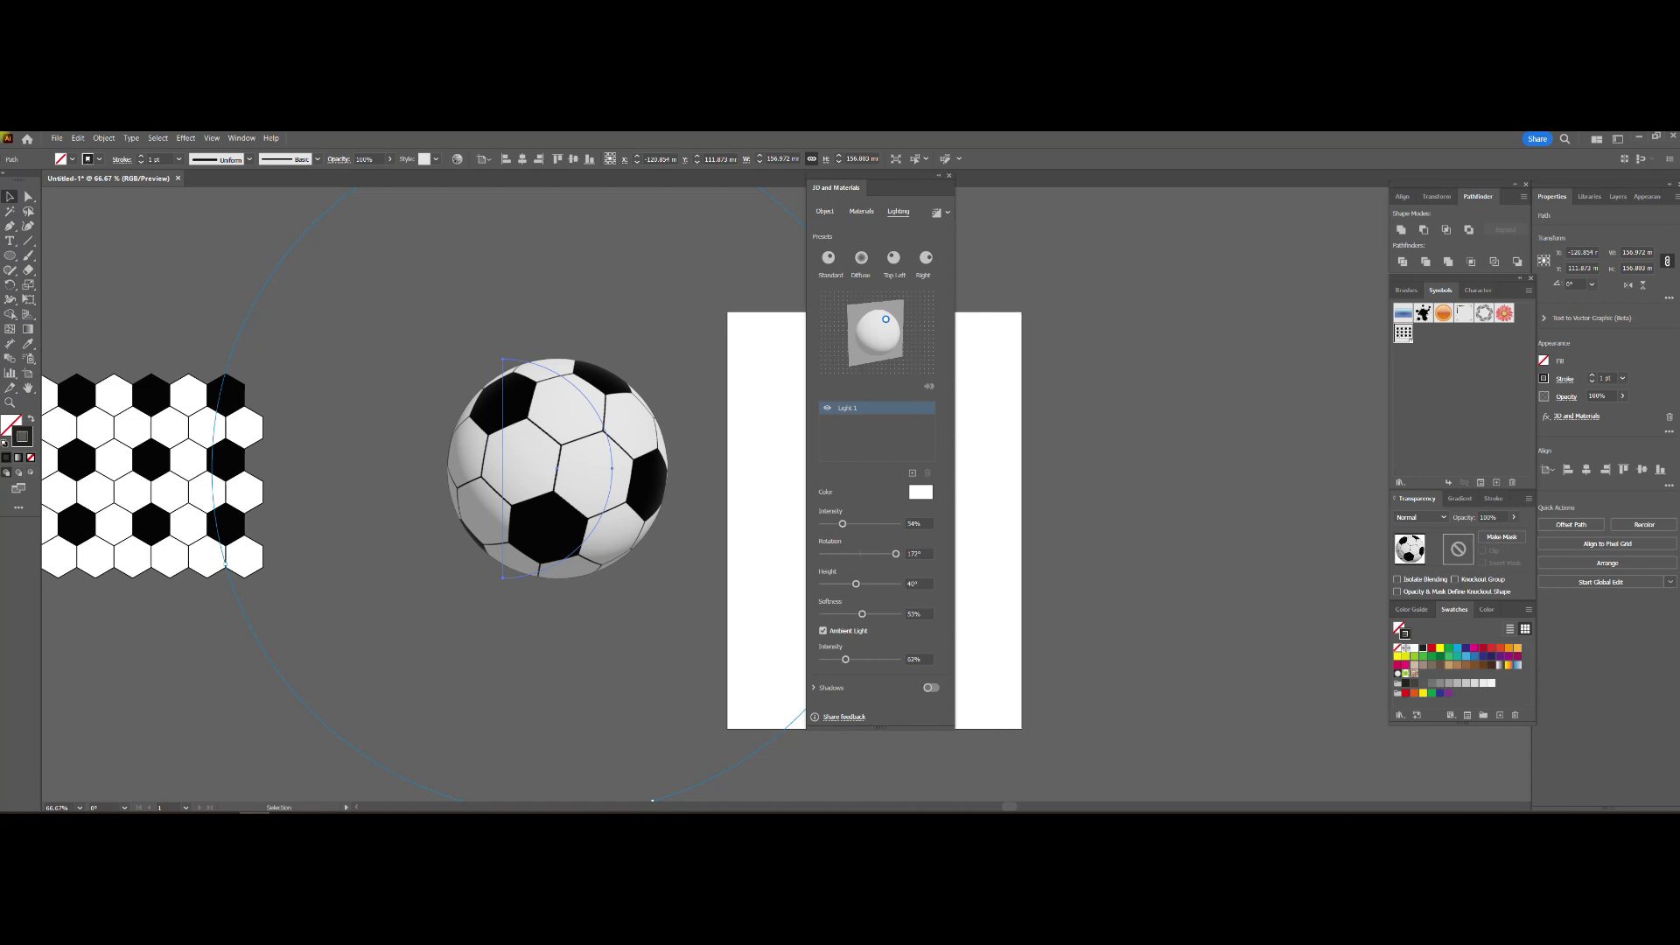
{"action": "left_click", "coordinate": [948, 175]}
{"action": "key", "text": "ctrl+shift+a"}
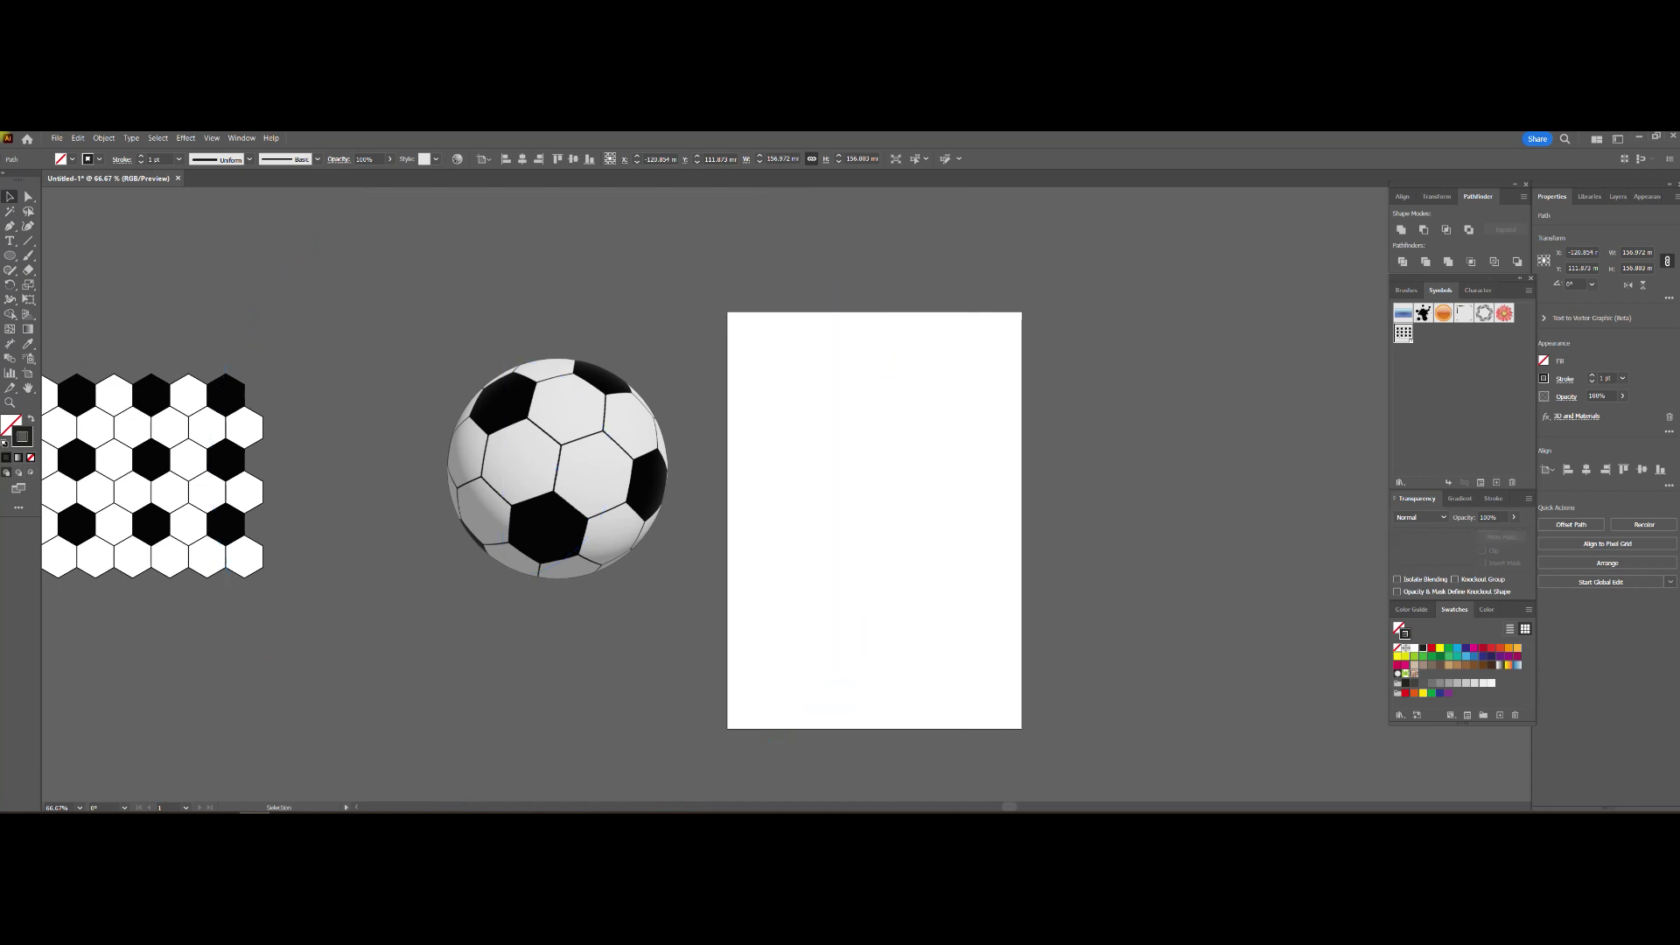
Centre the soccer ball on the artboard and Alt-drag a duplicate to its right.
{"action": "left_click_drag", "start_coordinate": [875, 525], "coordinate": [688, 447]}
{"action": "left_click_drag", "start_coordinate": [418, 385], "coordinate": [739, 420]}
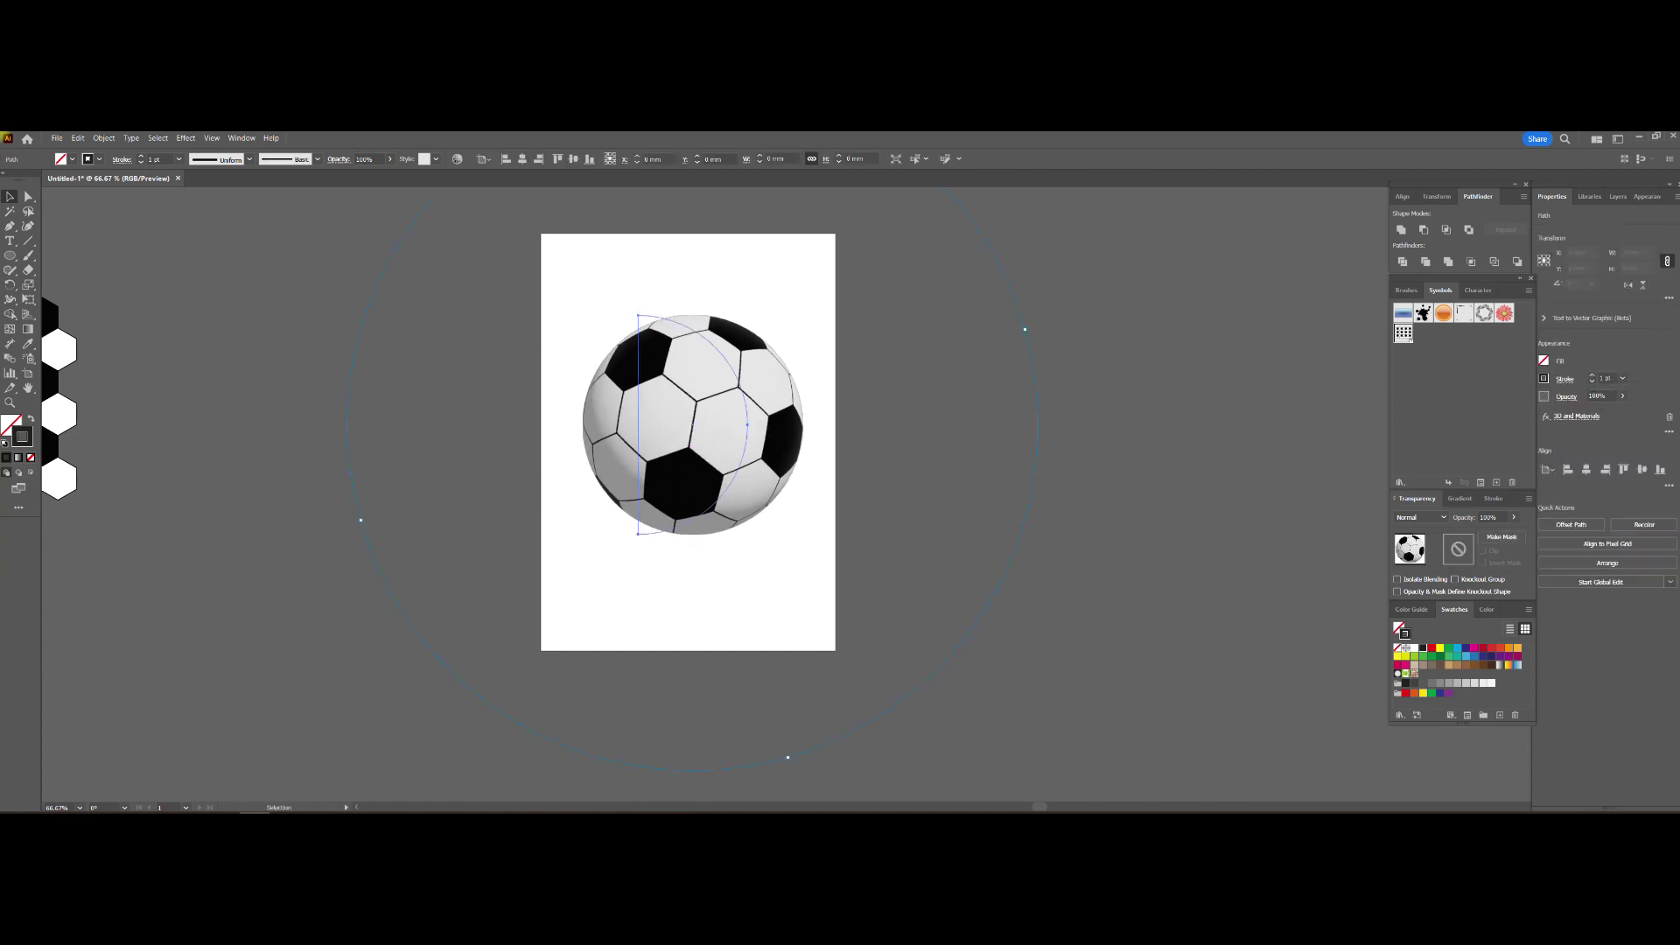
{"action": "key", "text": "ctrl+shift+a"}
{"action": "left_click", "coordinate": [692, 424]}
{"action": "mouse_move", "coordinate": [692, 424]}
{"action": "left_mouse_down"}
{"action": "mouse_move", "coordinate": [1069, 424]}
{"action": "mouse_move", "coordinate": [800, 427]}
{"action": "left_mouse_up"}
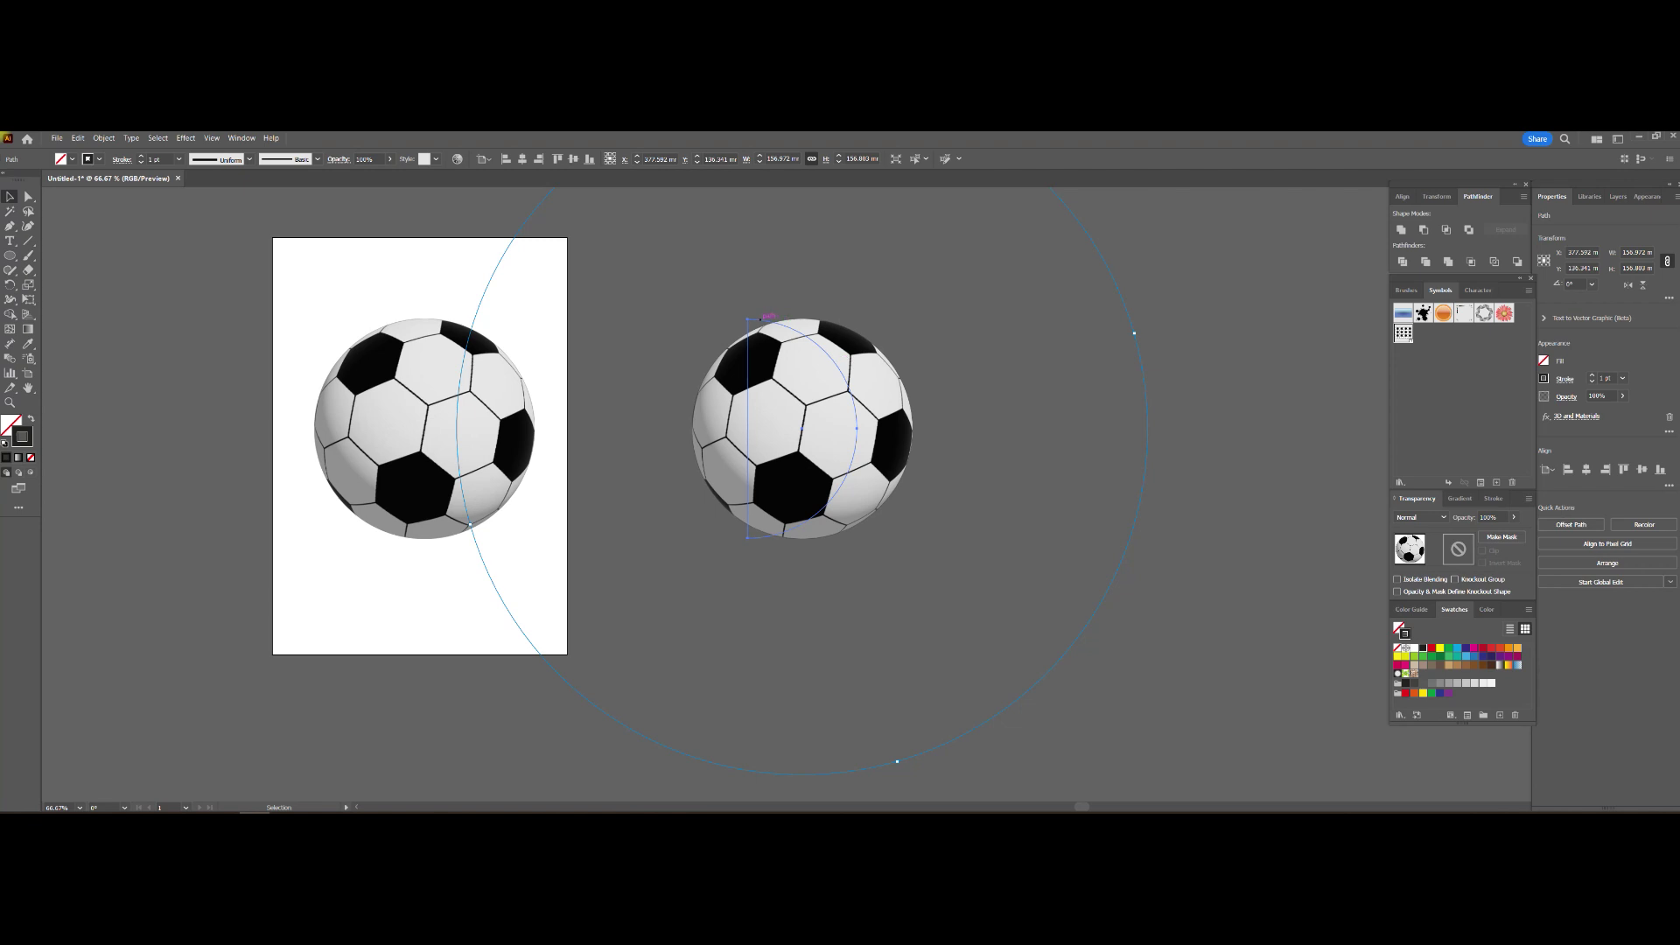
Rotate the duplicate ball in 3D to a new angle and bring up its 3D and Materials settings.
{"action": "left_click", "coordinate": [1050, 612]}
{"action": "left_click", "coordinate": [801, 394]}
{"action": "mouse_move", "coordinate": [802, 428]}
{"action": "left_mouse_down"}
{"action": "mouse_move", "coordinate": [832, 455]}
{"action": "mouse_move", "coordinate": [778, 317]}
{"action": "left_mouse_up"}
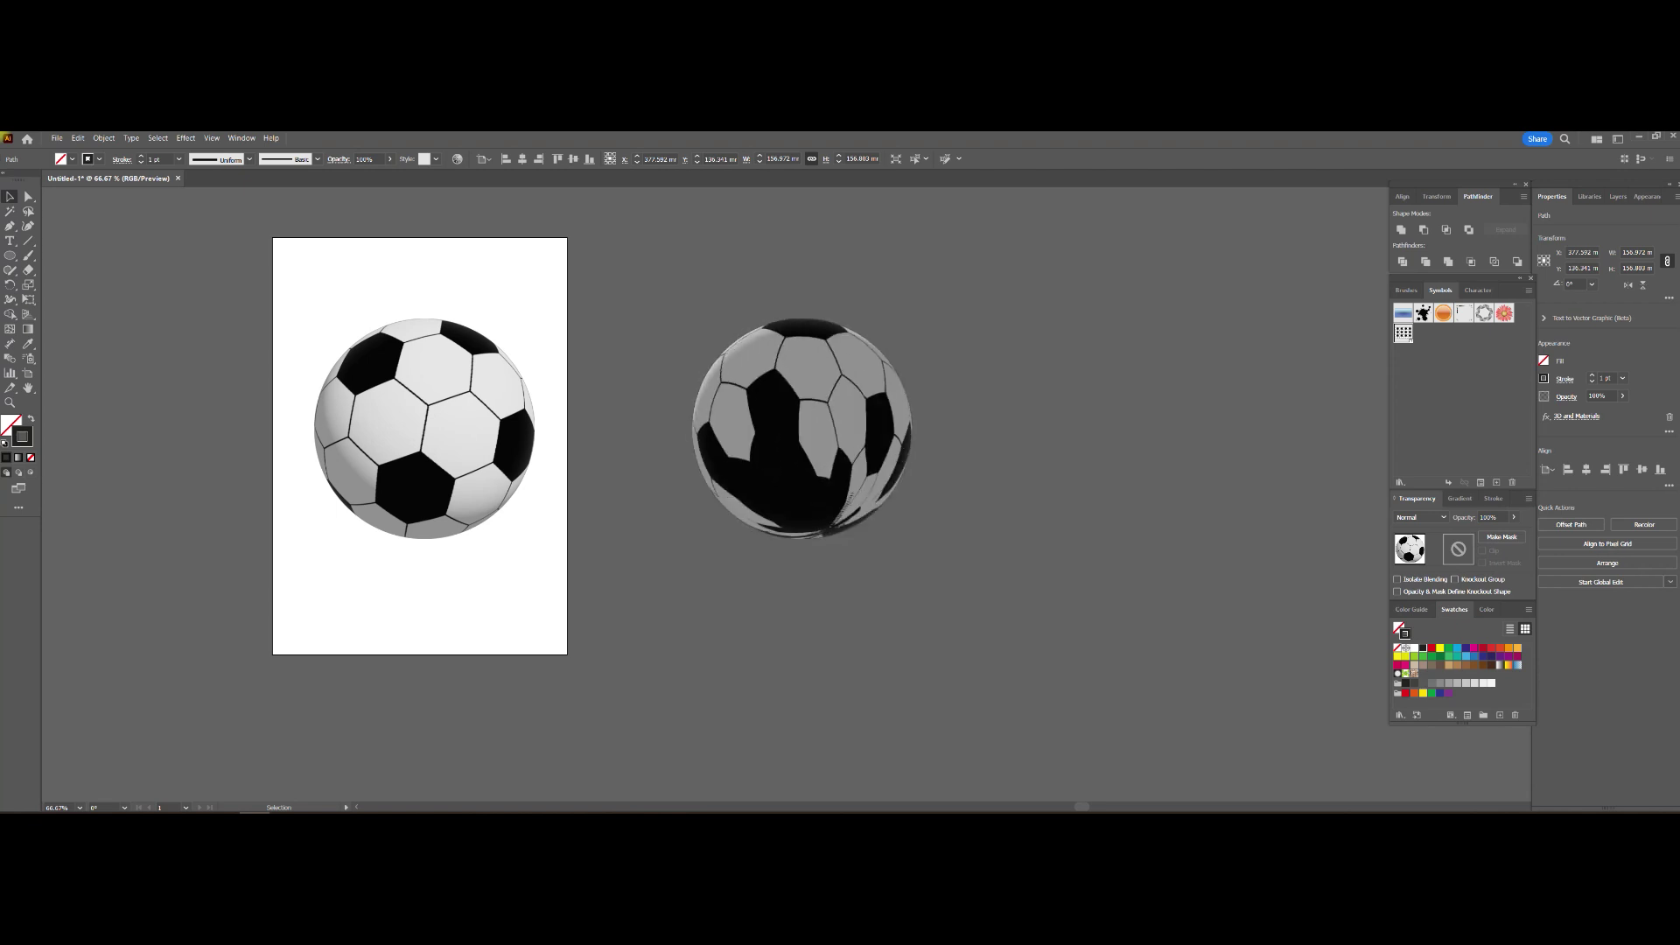
{"action": "left_click_drag", "start_coordinate": [778, 317], "coordinate": [791, 341]}
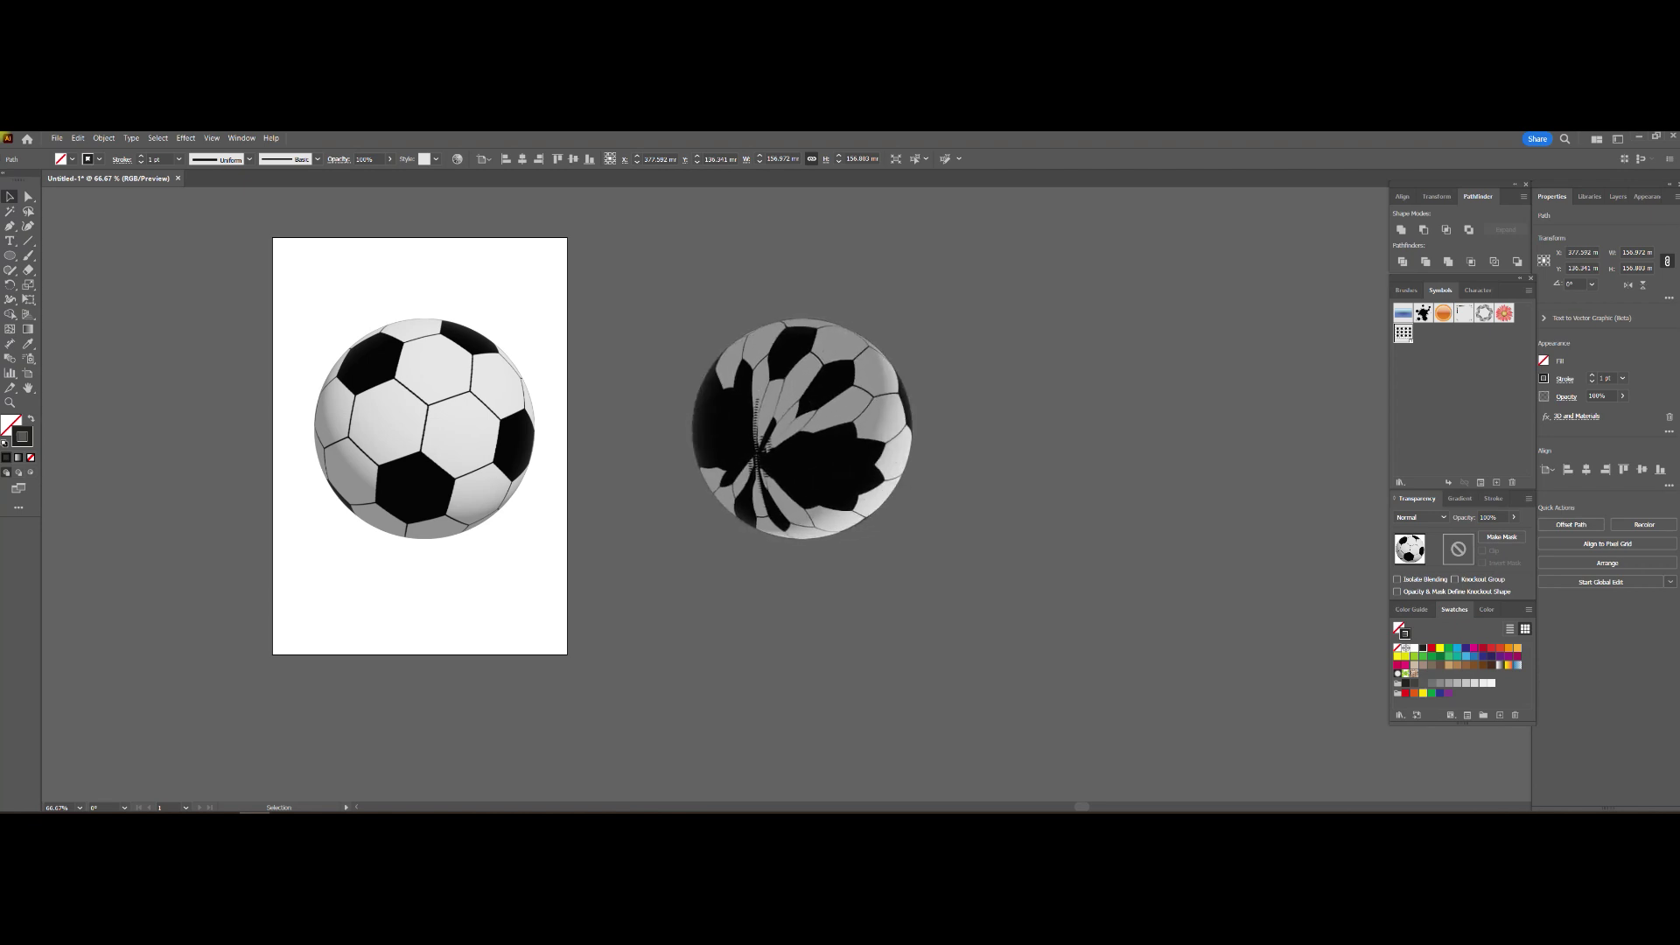
{"action": "left_click_drag", "start_coordinate": [791, 341], "coordinate": [801, 350]}
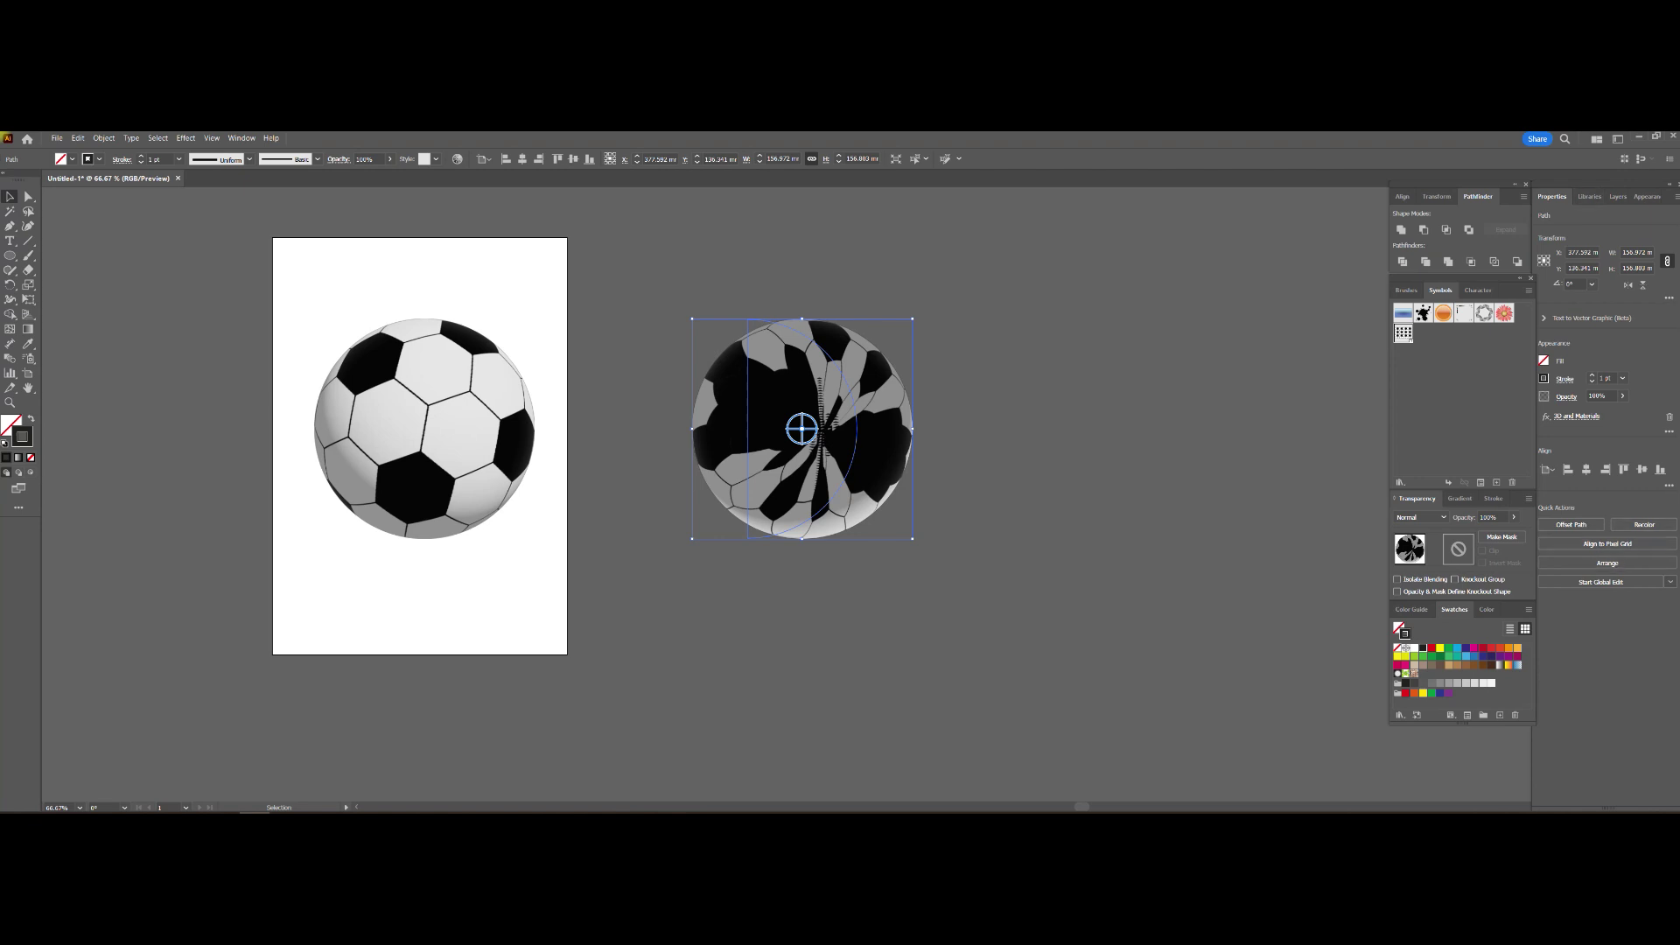
{"action": "left_click", "coordinate": [1575, 417]}
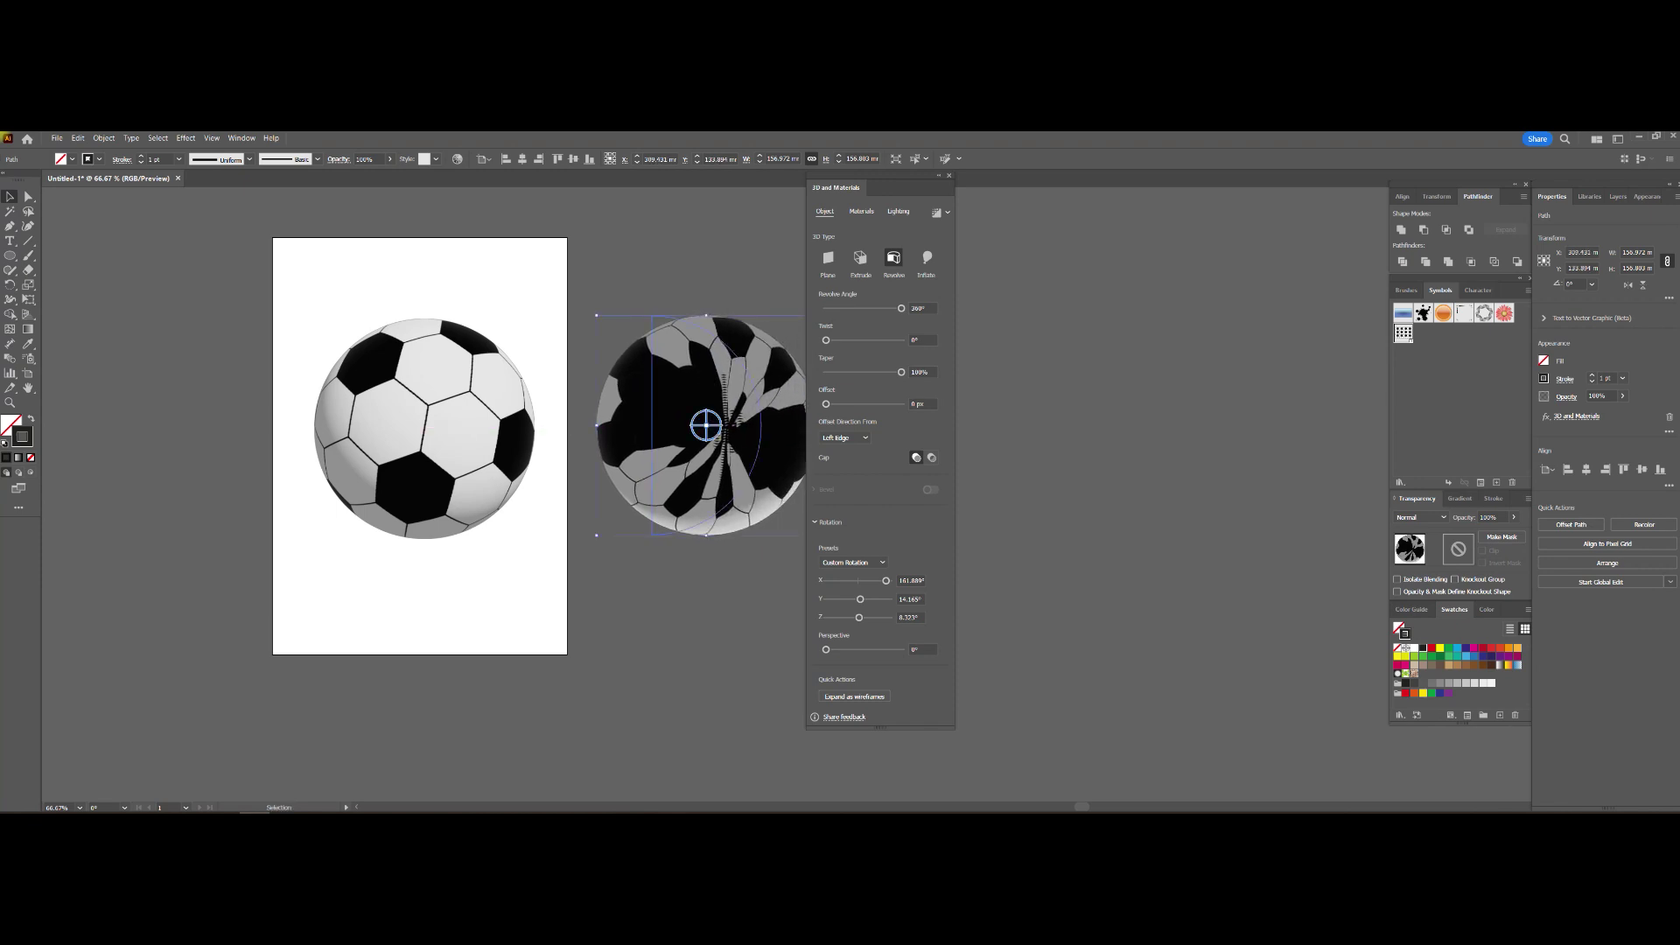
Give the duplicate's base material roughness 0.37 and metallic about 0.14, then pick the second ball graphic.
{"action": "left_click", "coordinate": [862, 211]}
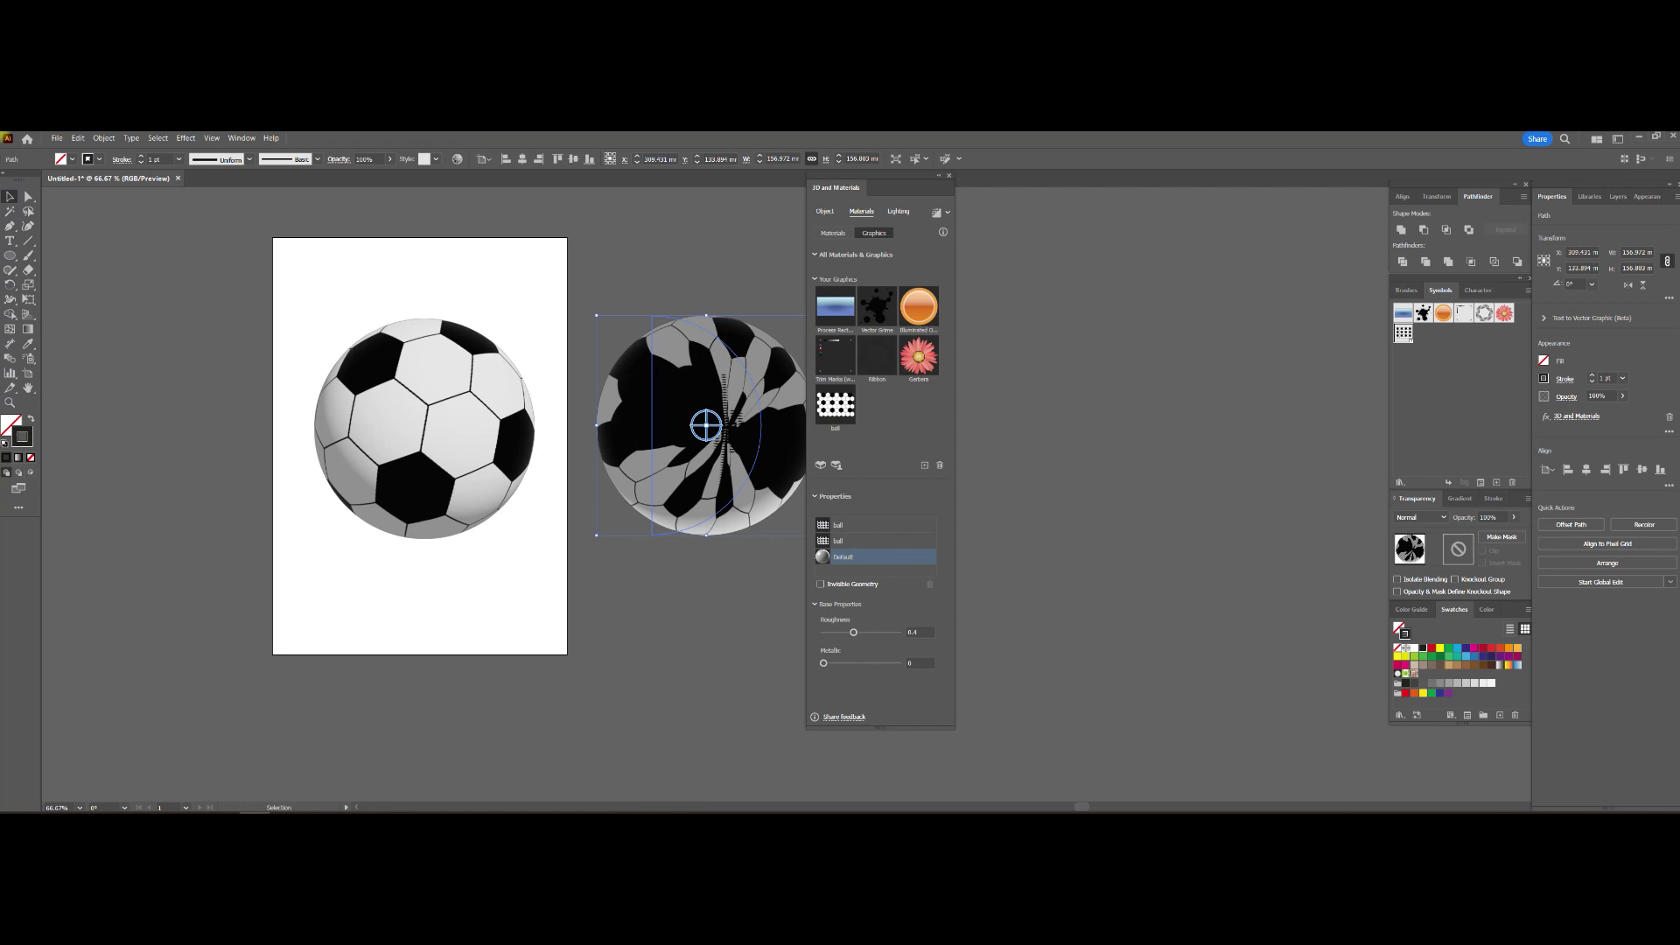
{"action": "left_click_drag", "start_coordinate": [853, 631], "coordinate": [864, 632]}
{"action": "left_click_drag", "start_coordinate": [864, 632], "coordinate": [852, 632]}
{"action": "left_click_drag", "start_coordinate": [823, 662], "coordinate": [851, 662]}
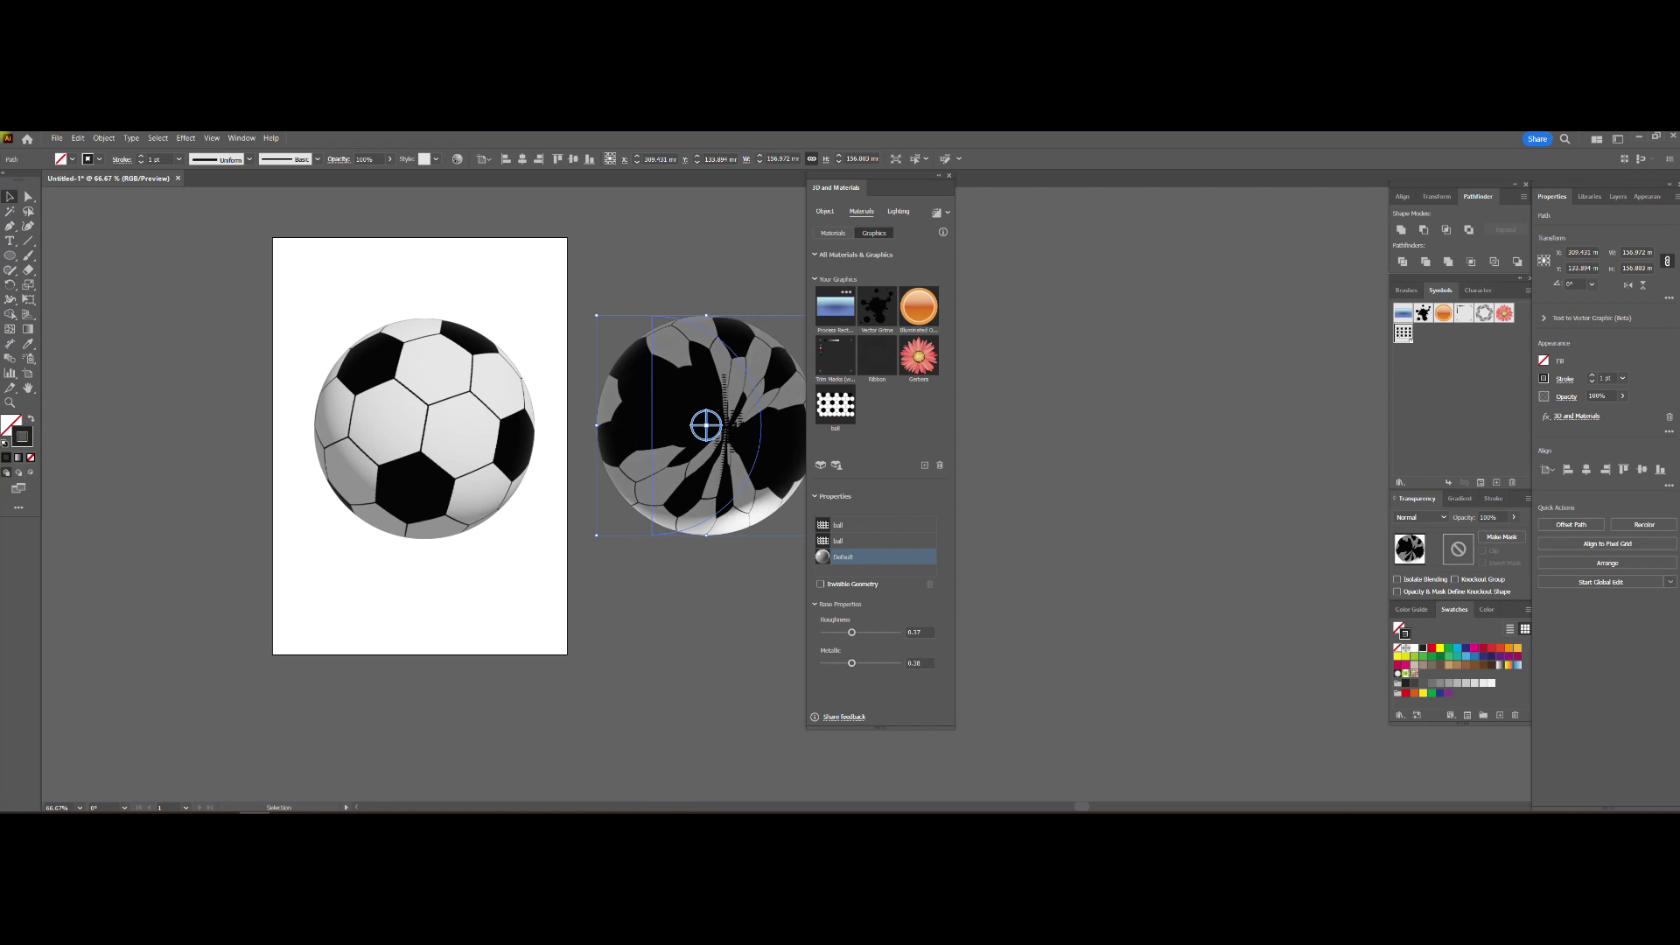
{"action": "left_click", "coordinate": [875, 541]}
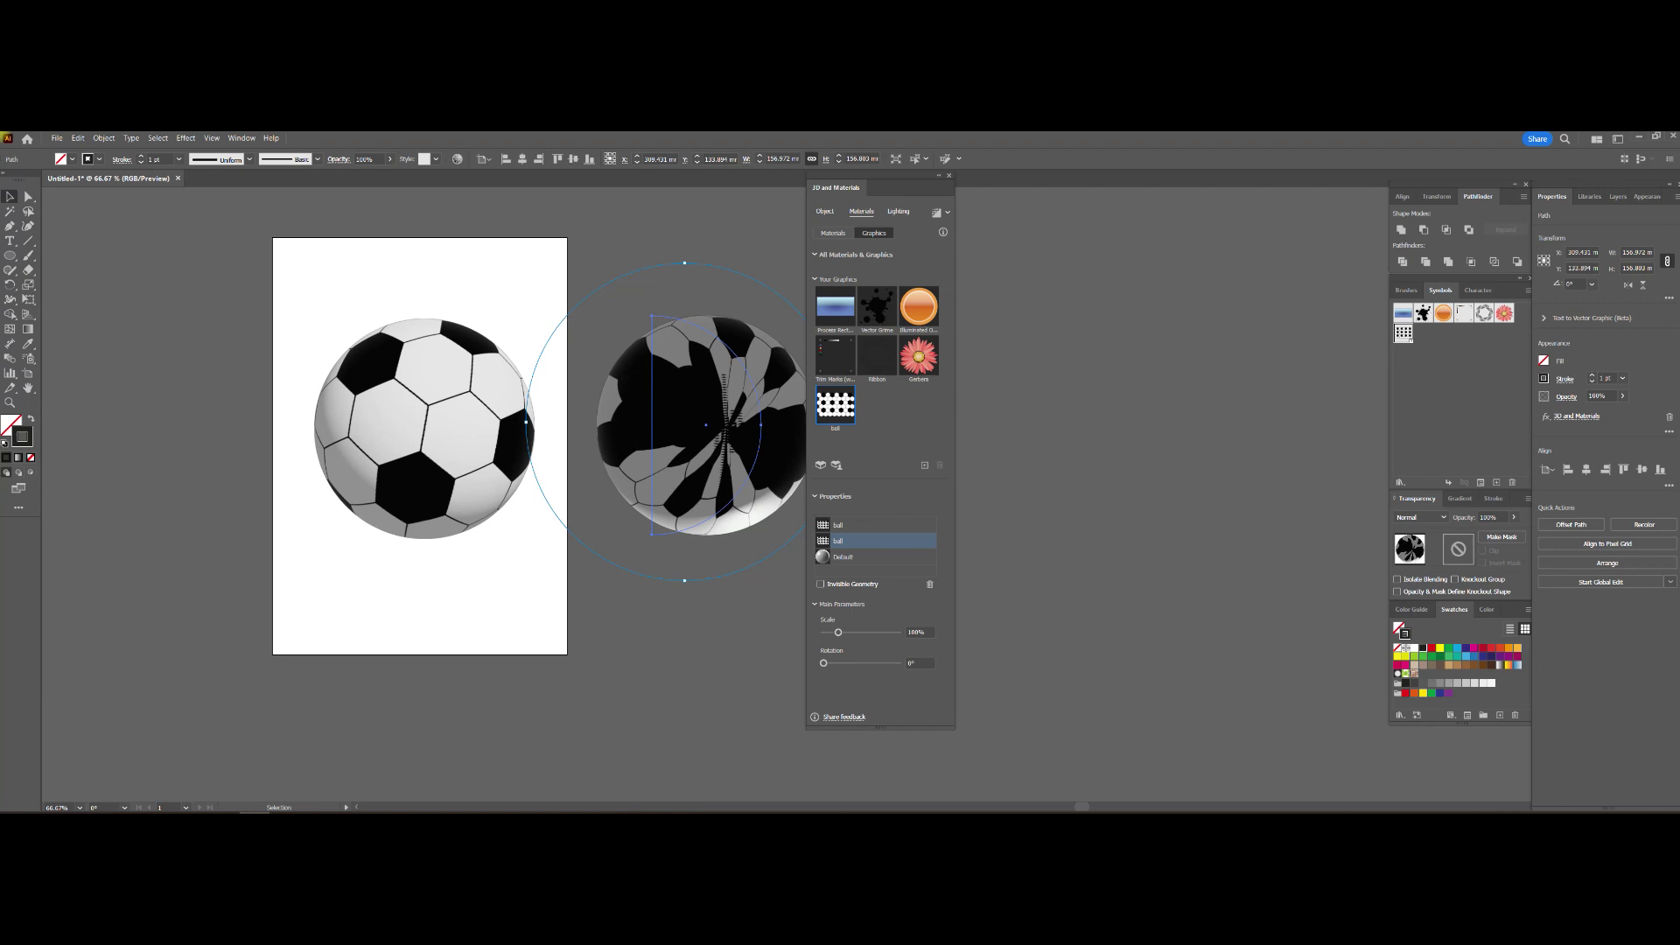
Scale the second ball graphic to about 62% and reposition it higher on the sphere.
{"action": "left_click_drag", "start_coordinate": [838, 632], "coordinate": [898, 632]}
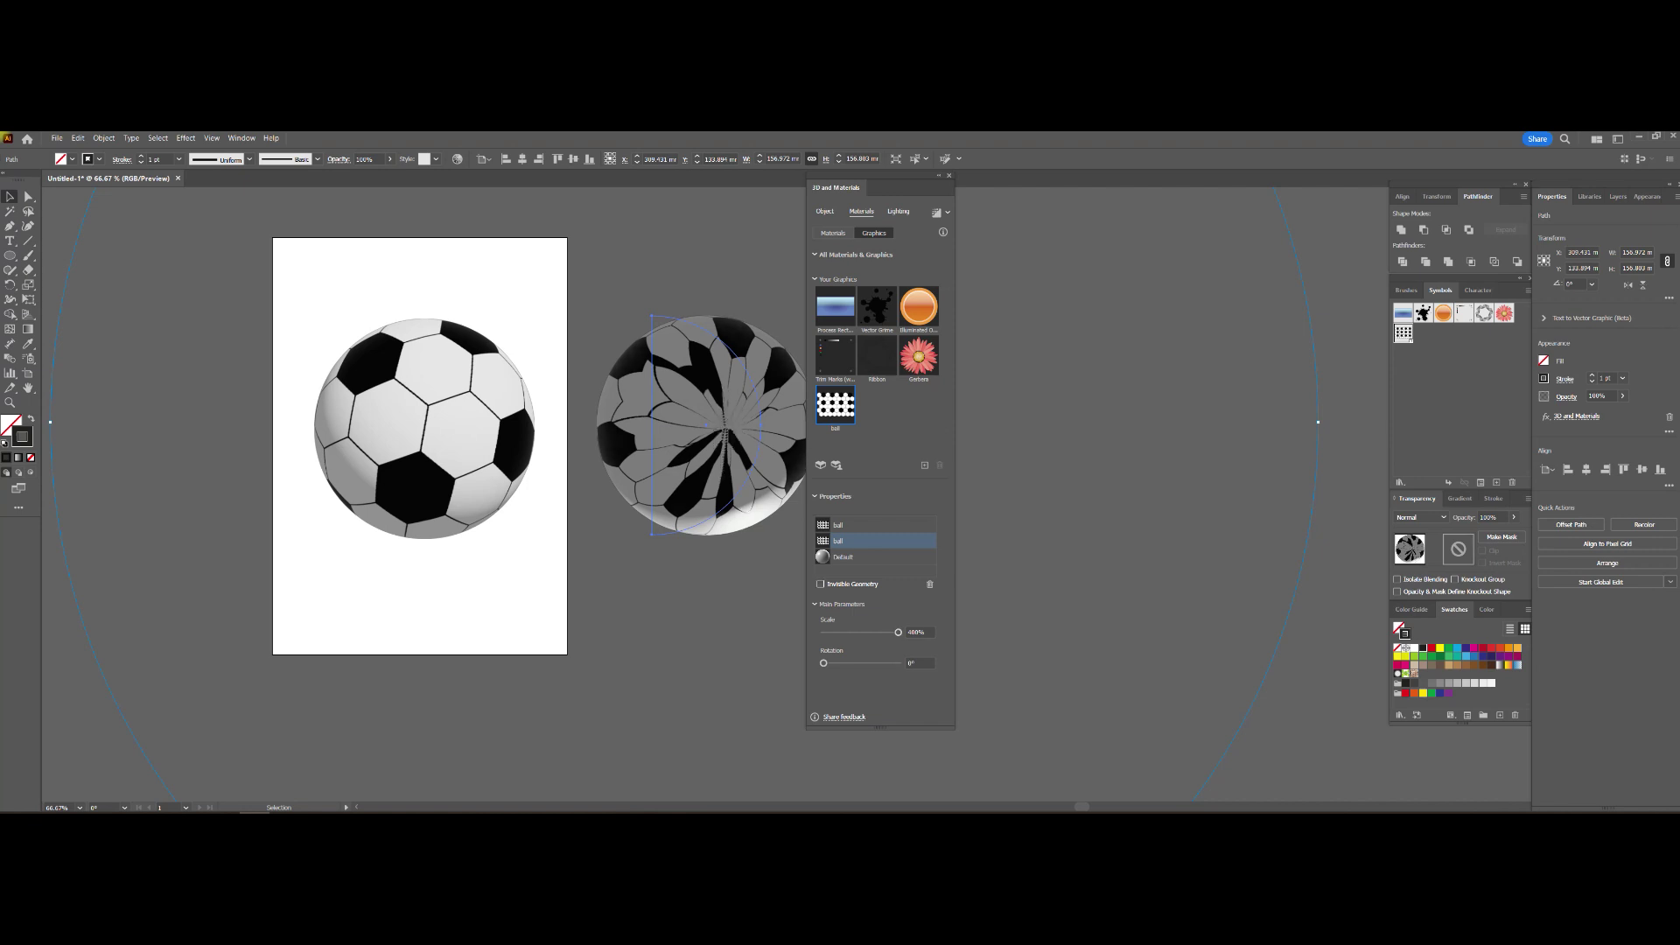
{"action": "left_click_drag", "start_coordinate": [898, 632], "coordinate": [828, 632]}
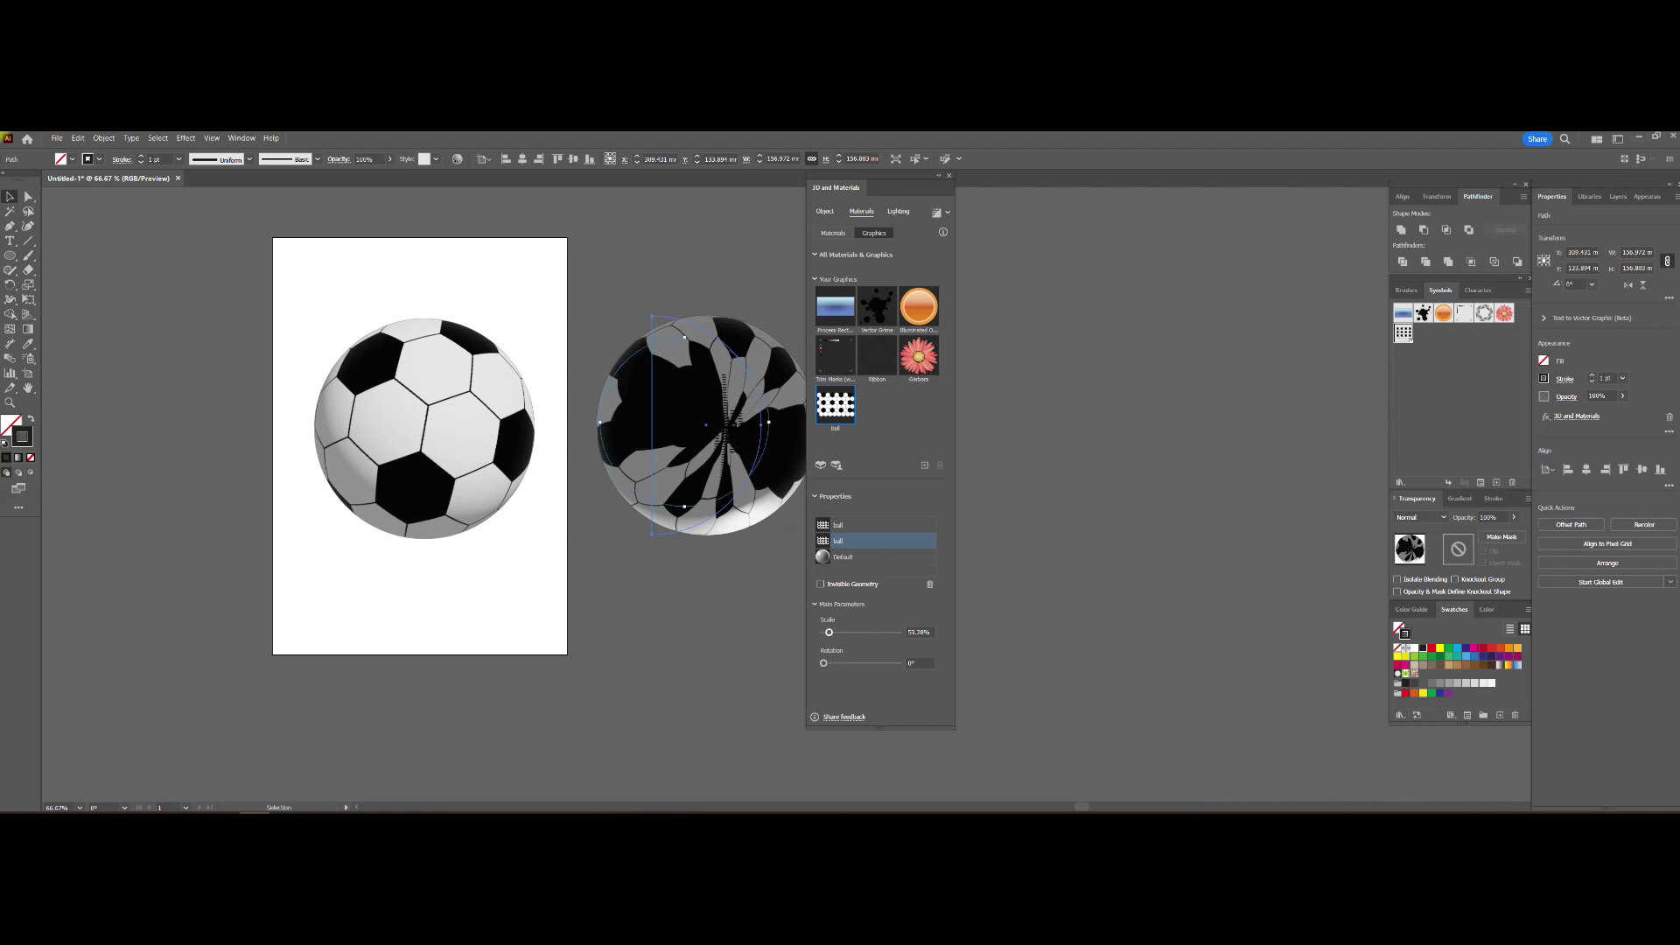
{"action": "mouse_move", "coordinate": [684, 422]}
{"action": "left_mouse_down"}
{"action": "mouse_move", "coordinate": [709, 422]}
{"action": "mouse_move", "coordinate": [673, 467]}
{"action": "left_mouse_up"}
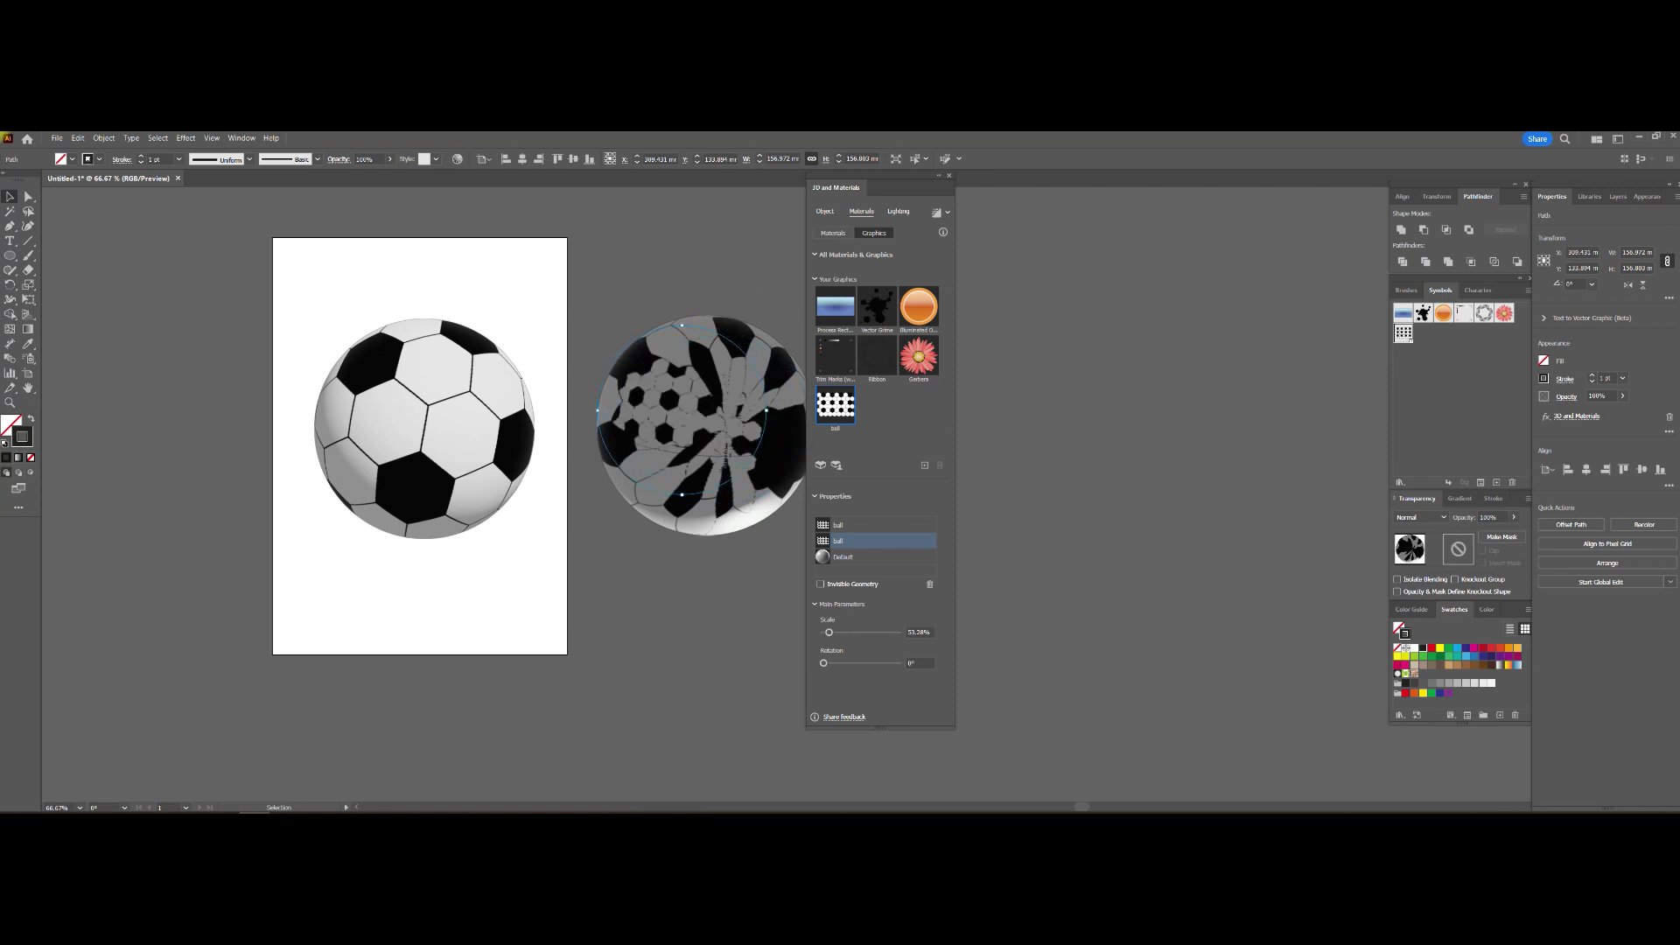
{"action": "mouse_move", "coordinate": [673, 467]}
{"action": "left_mouse_down"}
{"action": "mouse_move", "coordinate": [680, 398]}
{"action": "mouse_move", "coordinate": [697, 413]}
{"action": "left_mouse_up"}
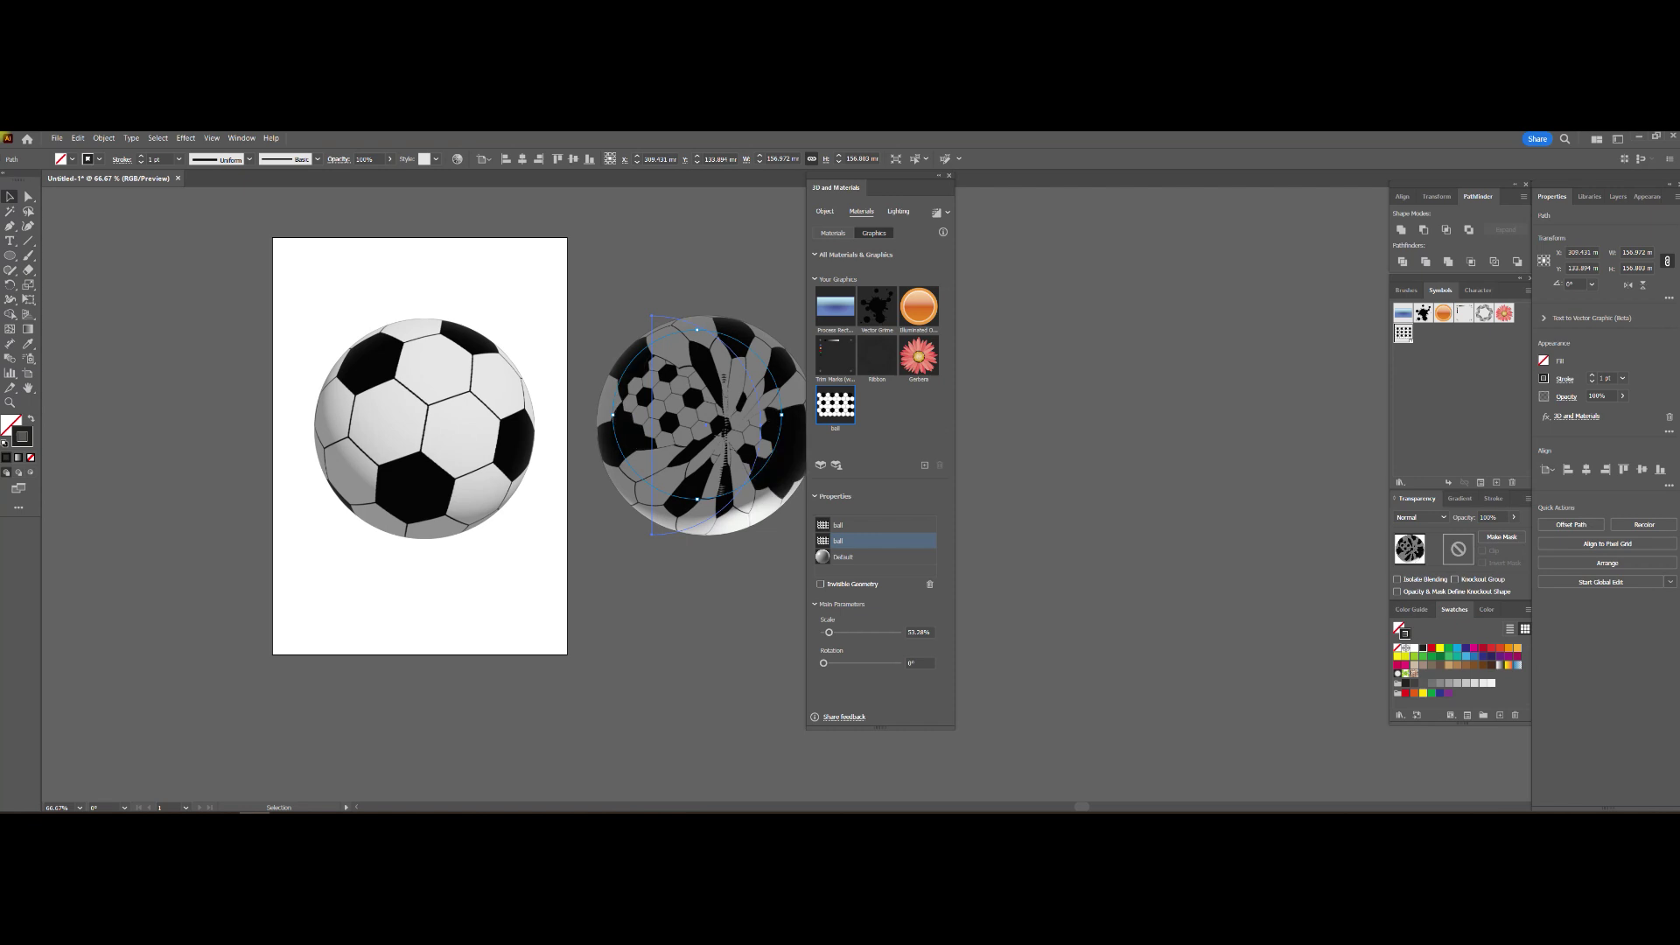
{"action": "left_click_drag", "start_coordinate": [613, 415], "coordinate": [368, 415]}
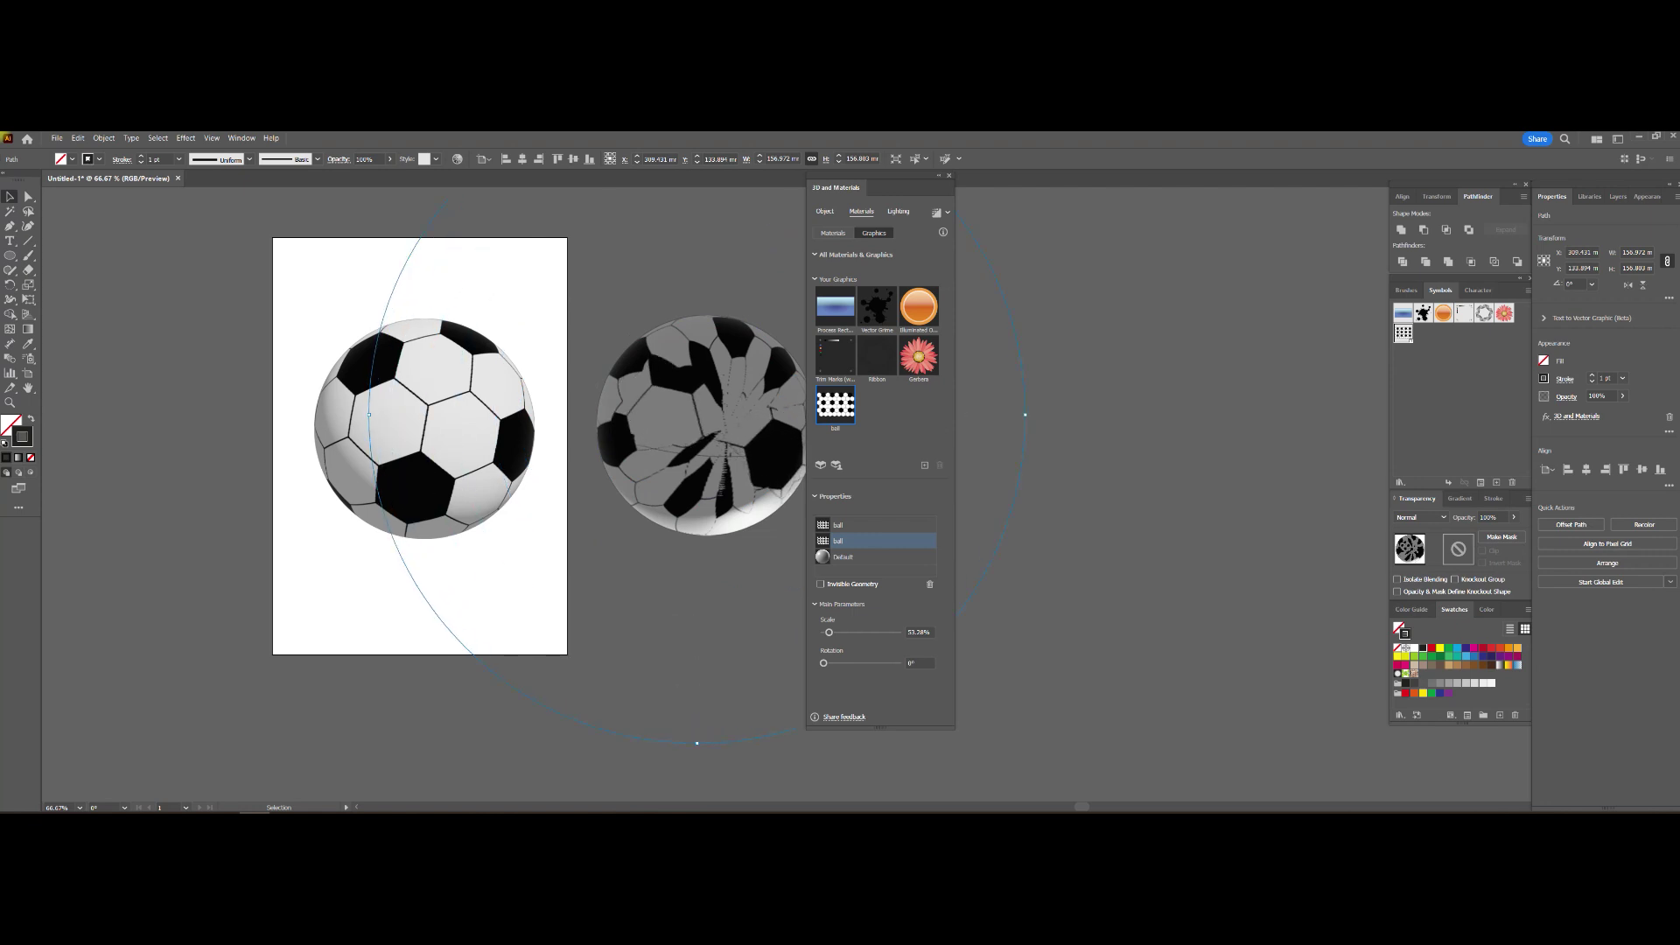
{"action": "left_click_drag", "start_coordinate": [369, 414], "coordinate": [510, 414]}
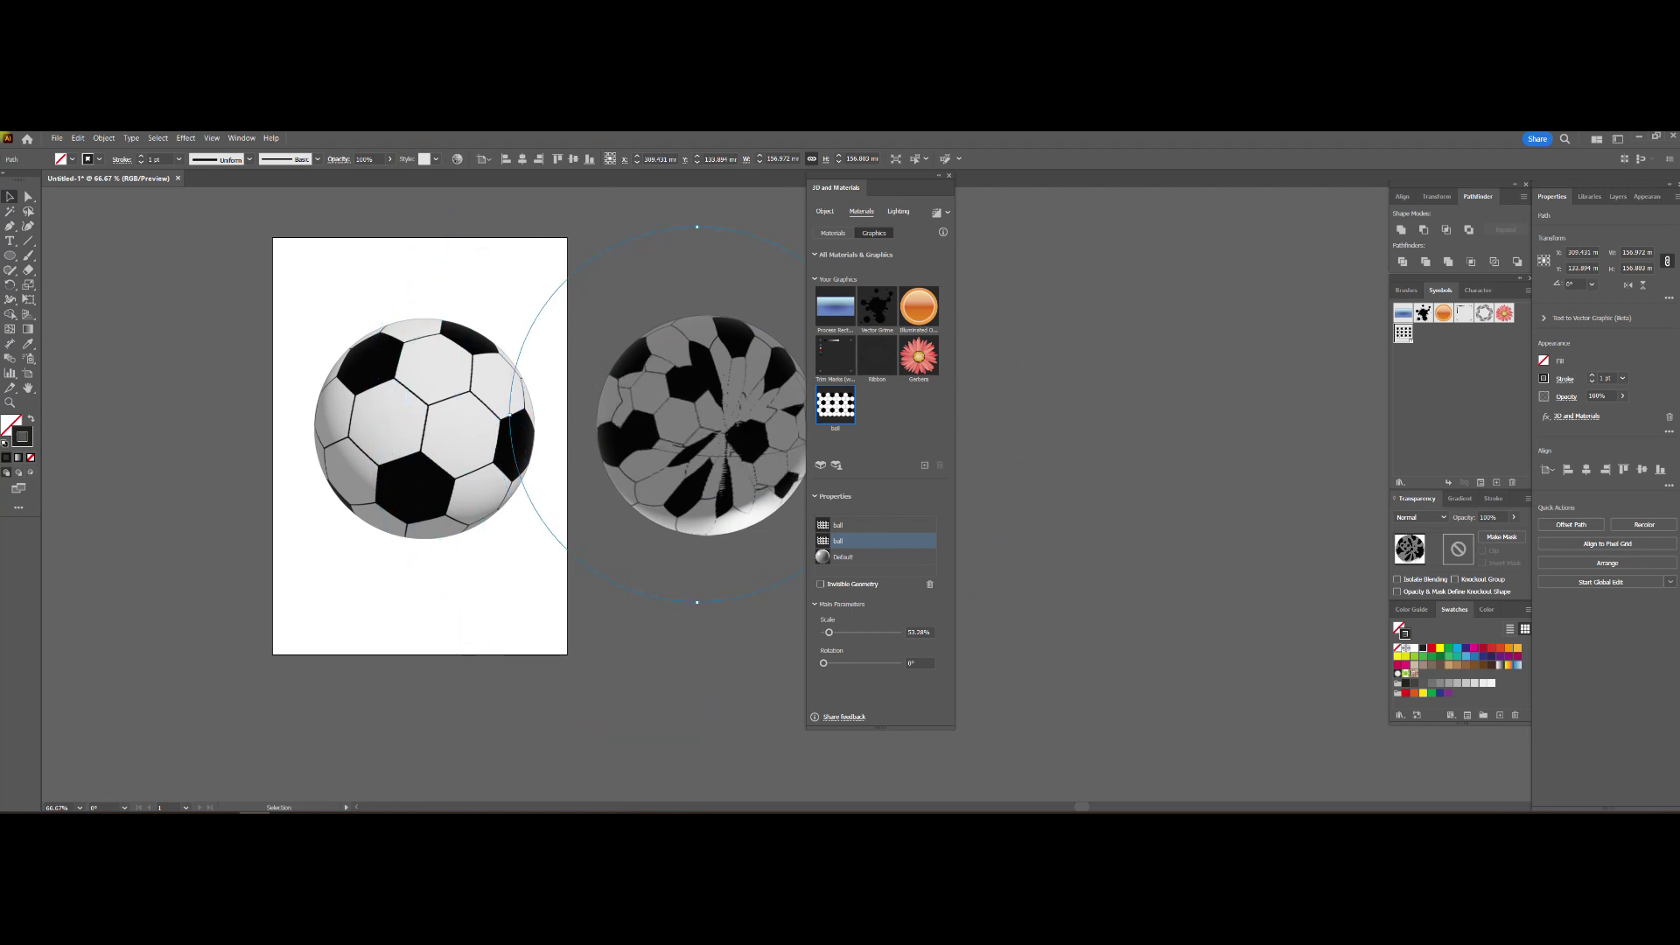
{"action": "left_click", "coordinate": [843, 556]}
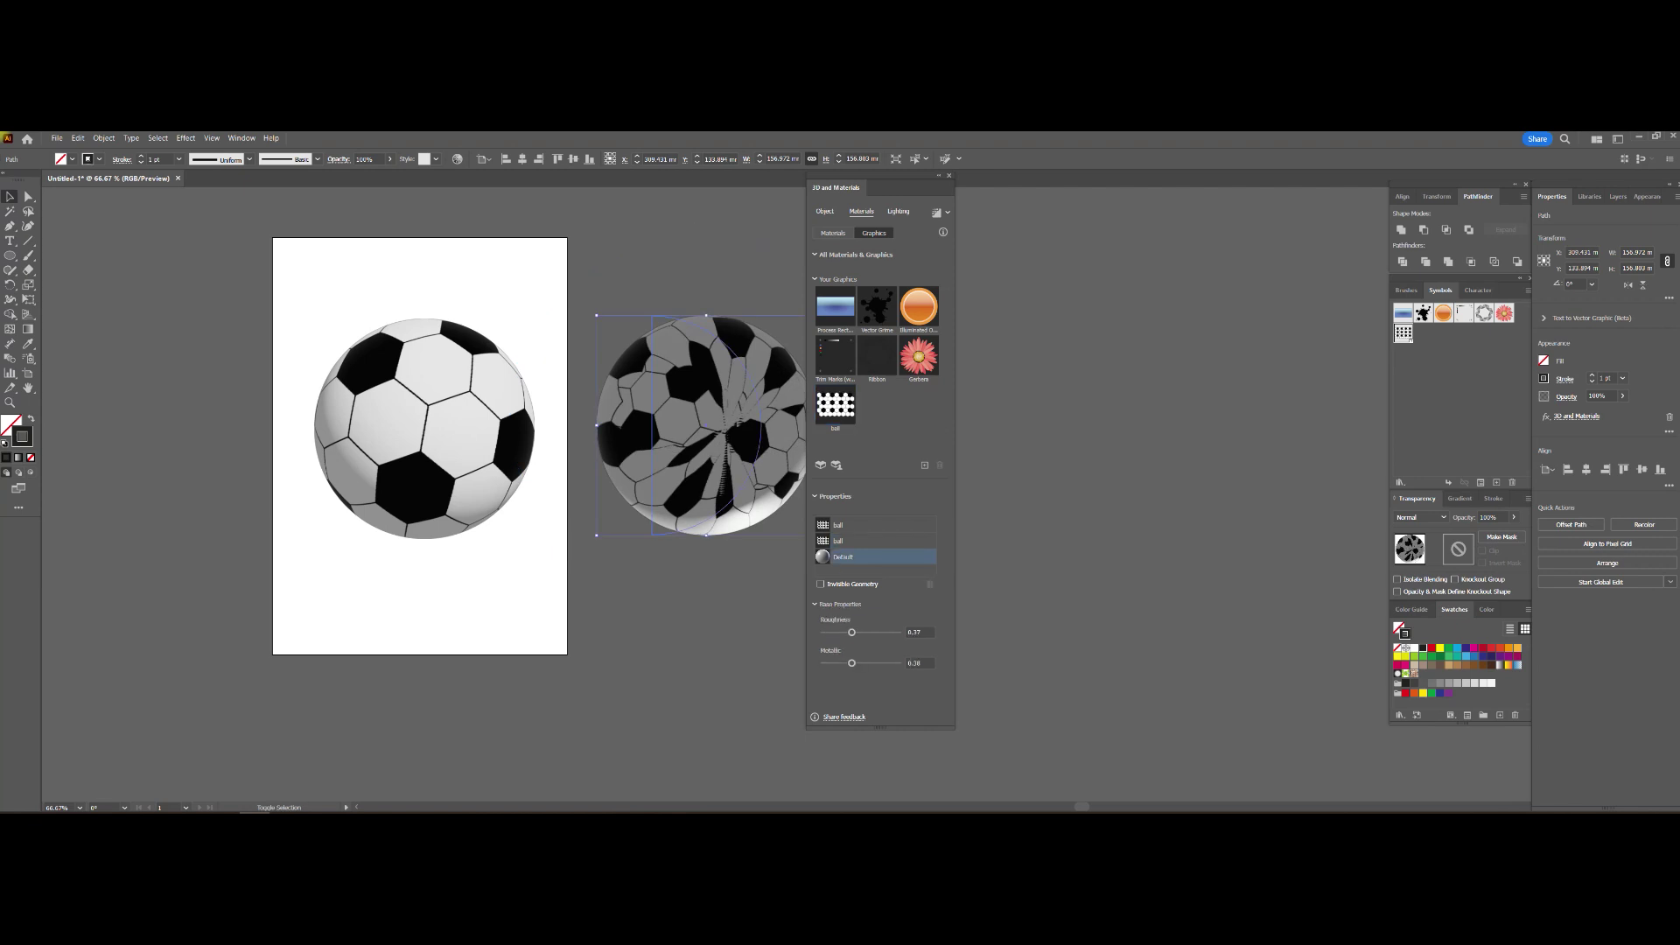
Drag the second ball graphic's placement until the pattern centres on a black hexagon, then close 3D settings.
{"action": "left_click", "coordinate": [838, 525]}
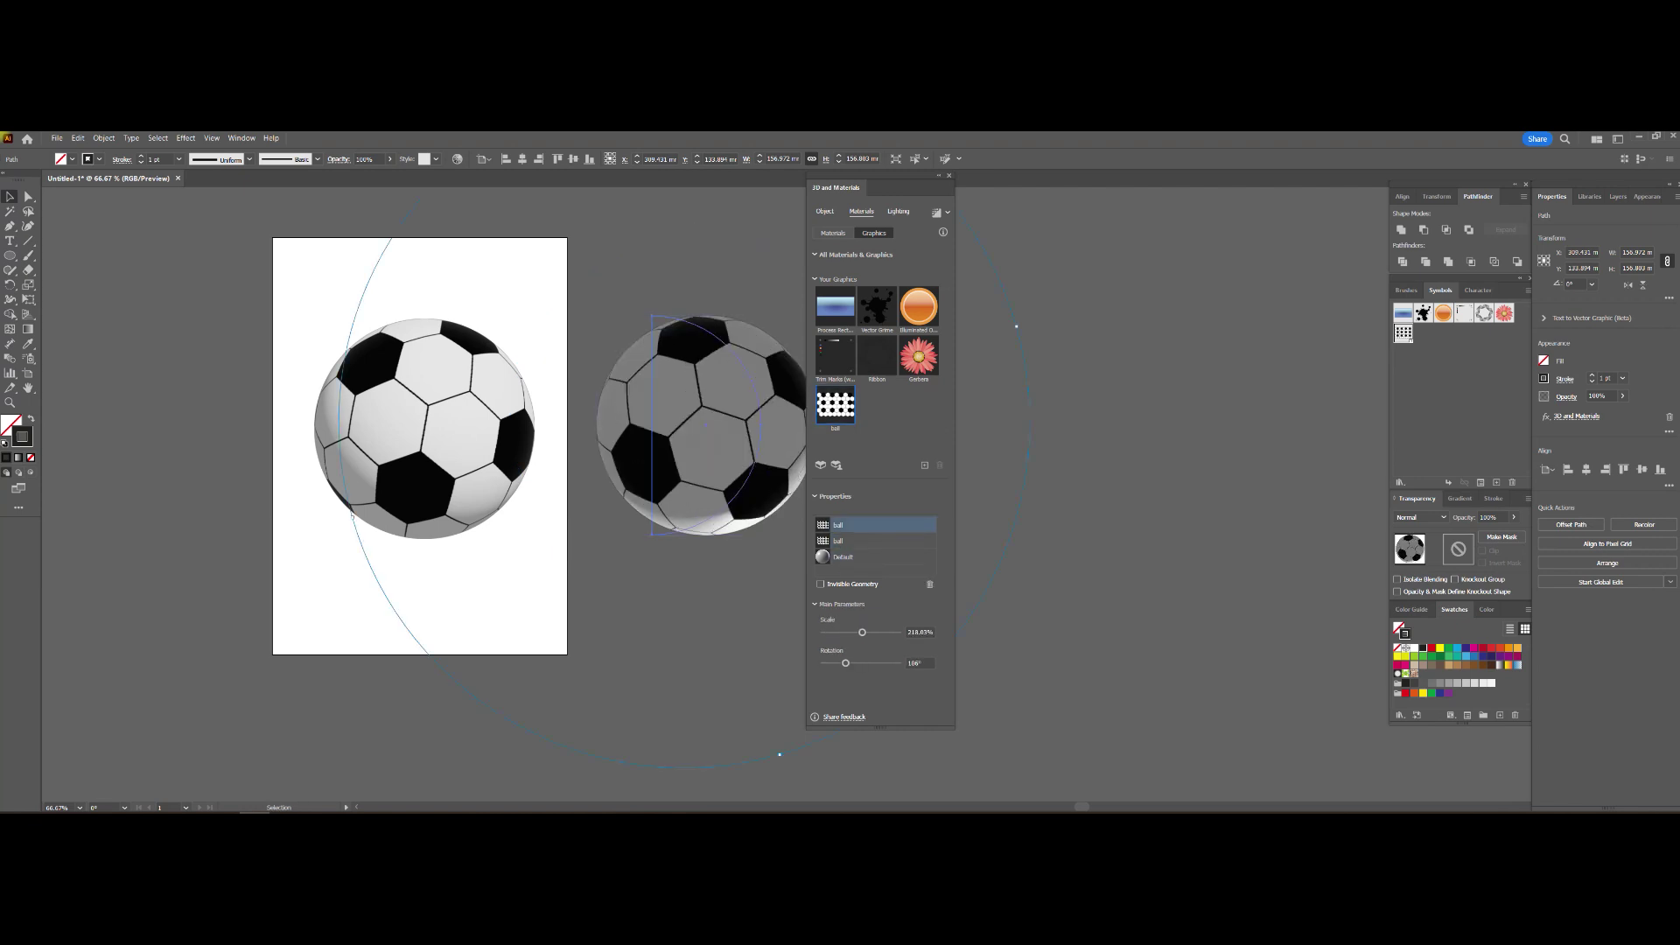
{"action": "left_click", "coordinate": [838, 540]}
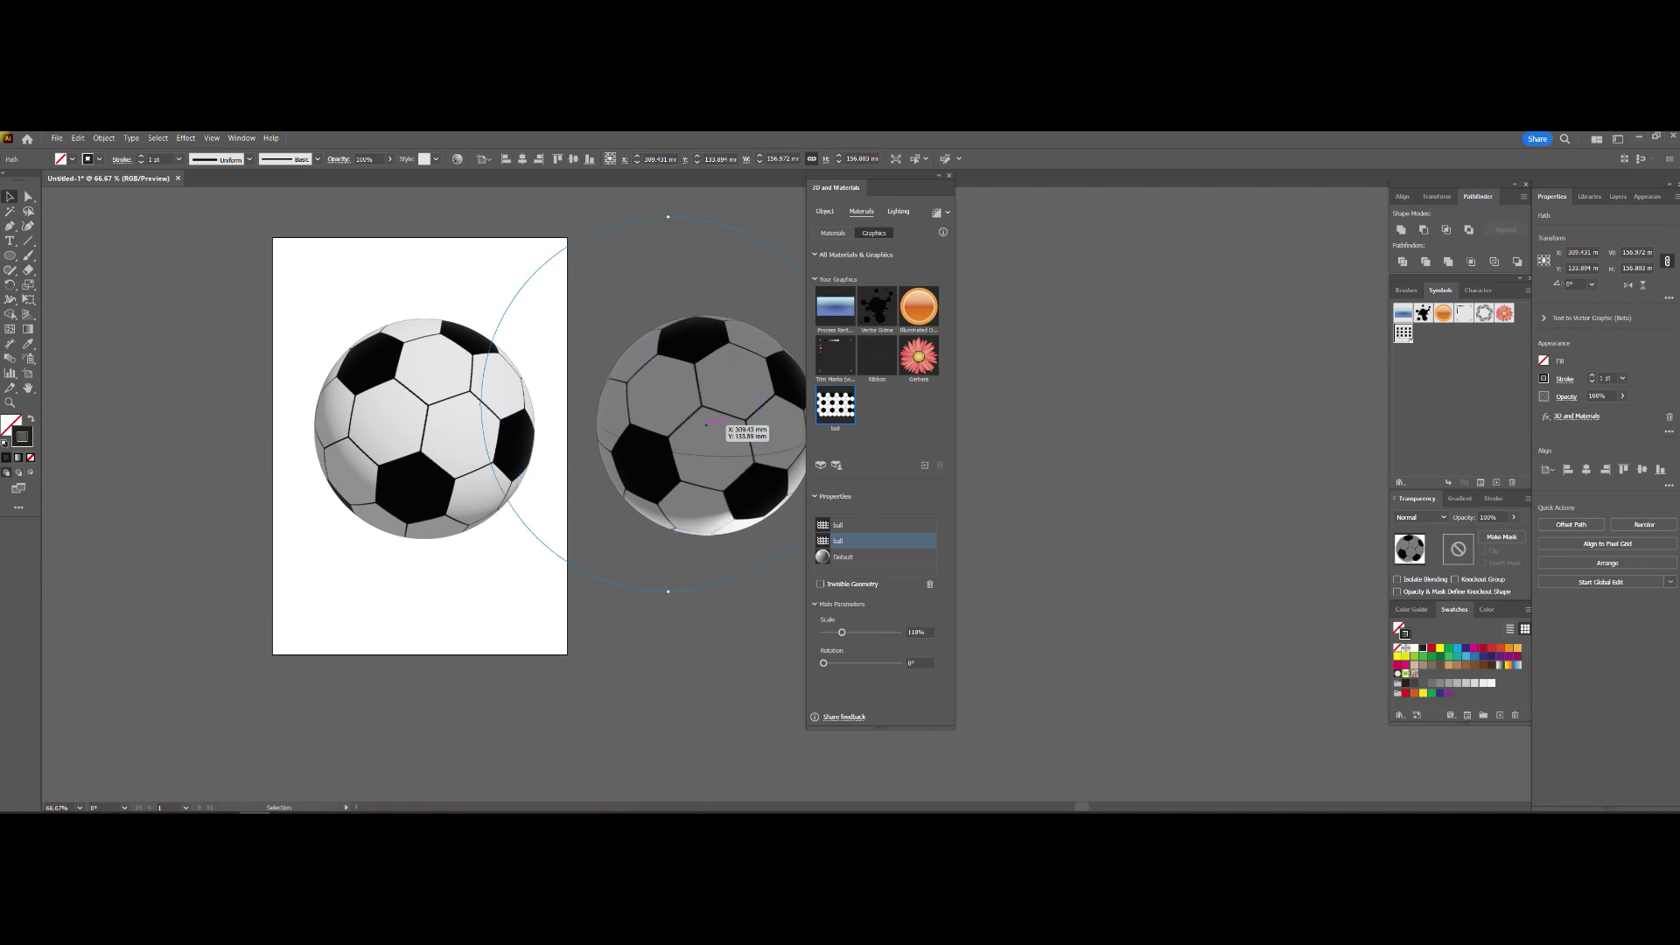
{"action": "mouse_move", "coordinate": [706, 425]}
{"action": "left_mouse_down"}
{"action": "mouse_move", "coordinate": [713, 447]}
{"action": "mouse_move", "coordinate": [657, 425]}
{"action": "mouse_move", "coordinate": [682, 424]}
{"action": "left_mouse_up"}
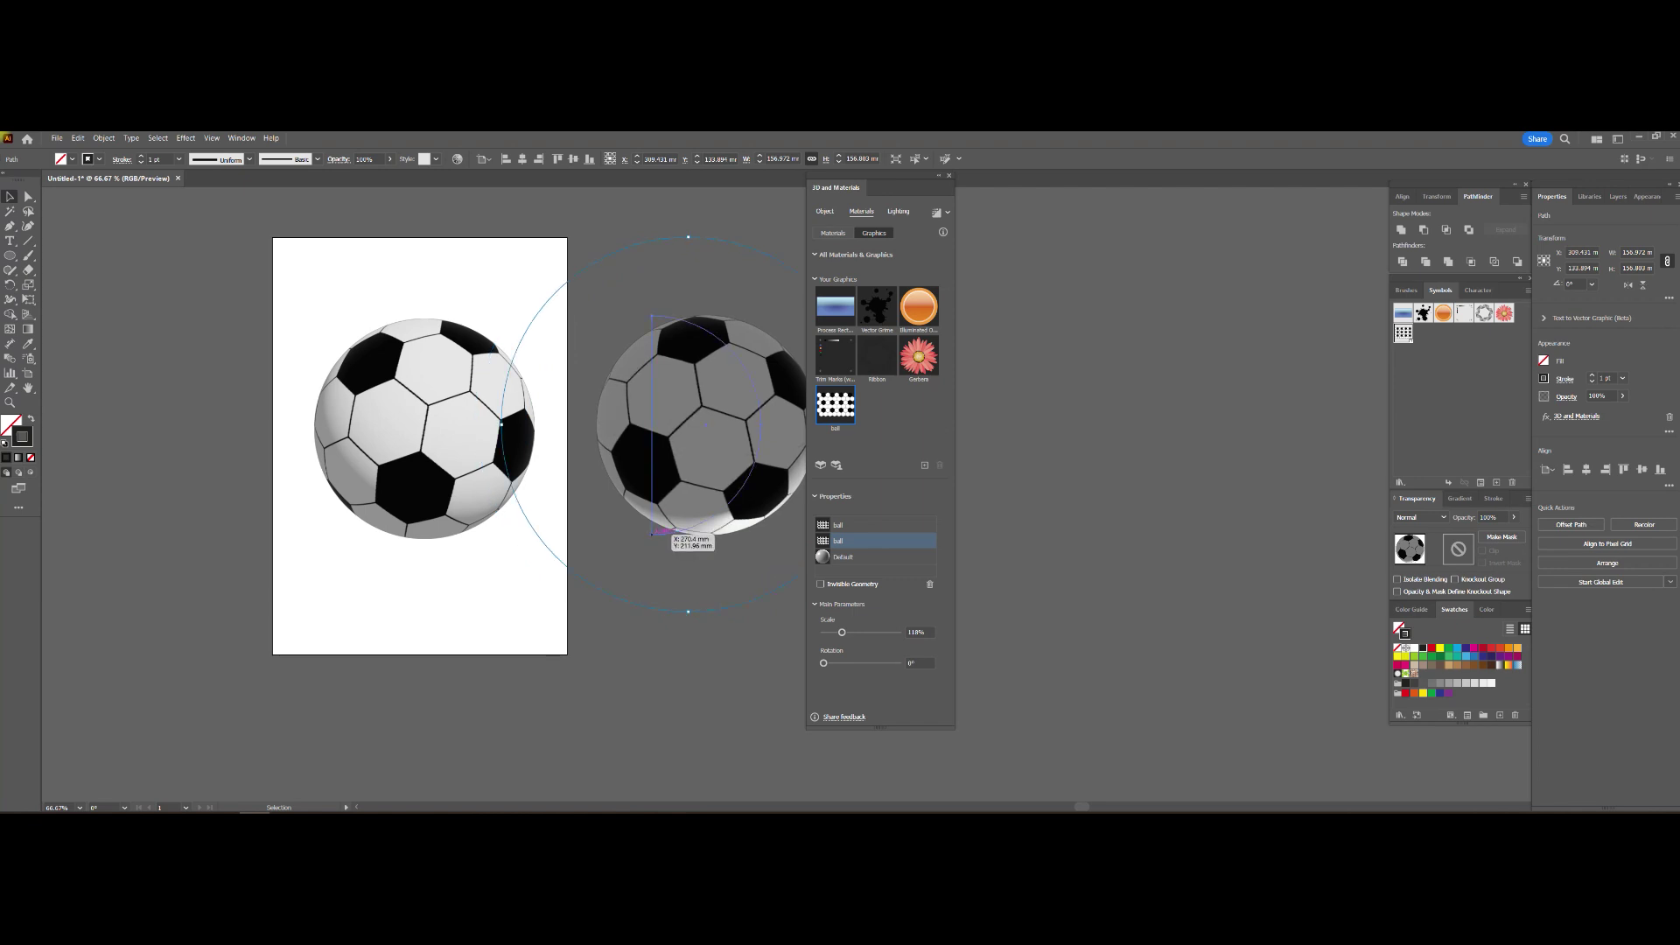
{"action": "left_click_drag", "start_coordinate": [652, 531], "coordinate": [646, 418]}
{"action": "left_click_drag", "start_coordinate": [646, 415], "coordinate": [706, 438]}
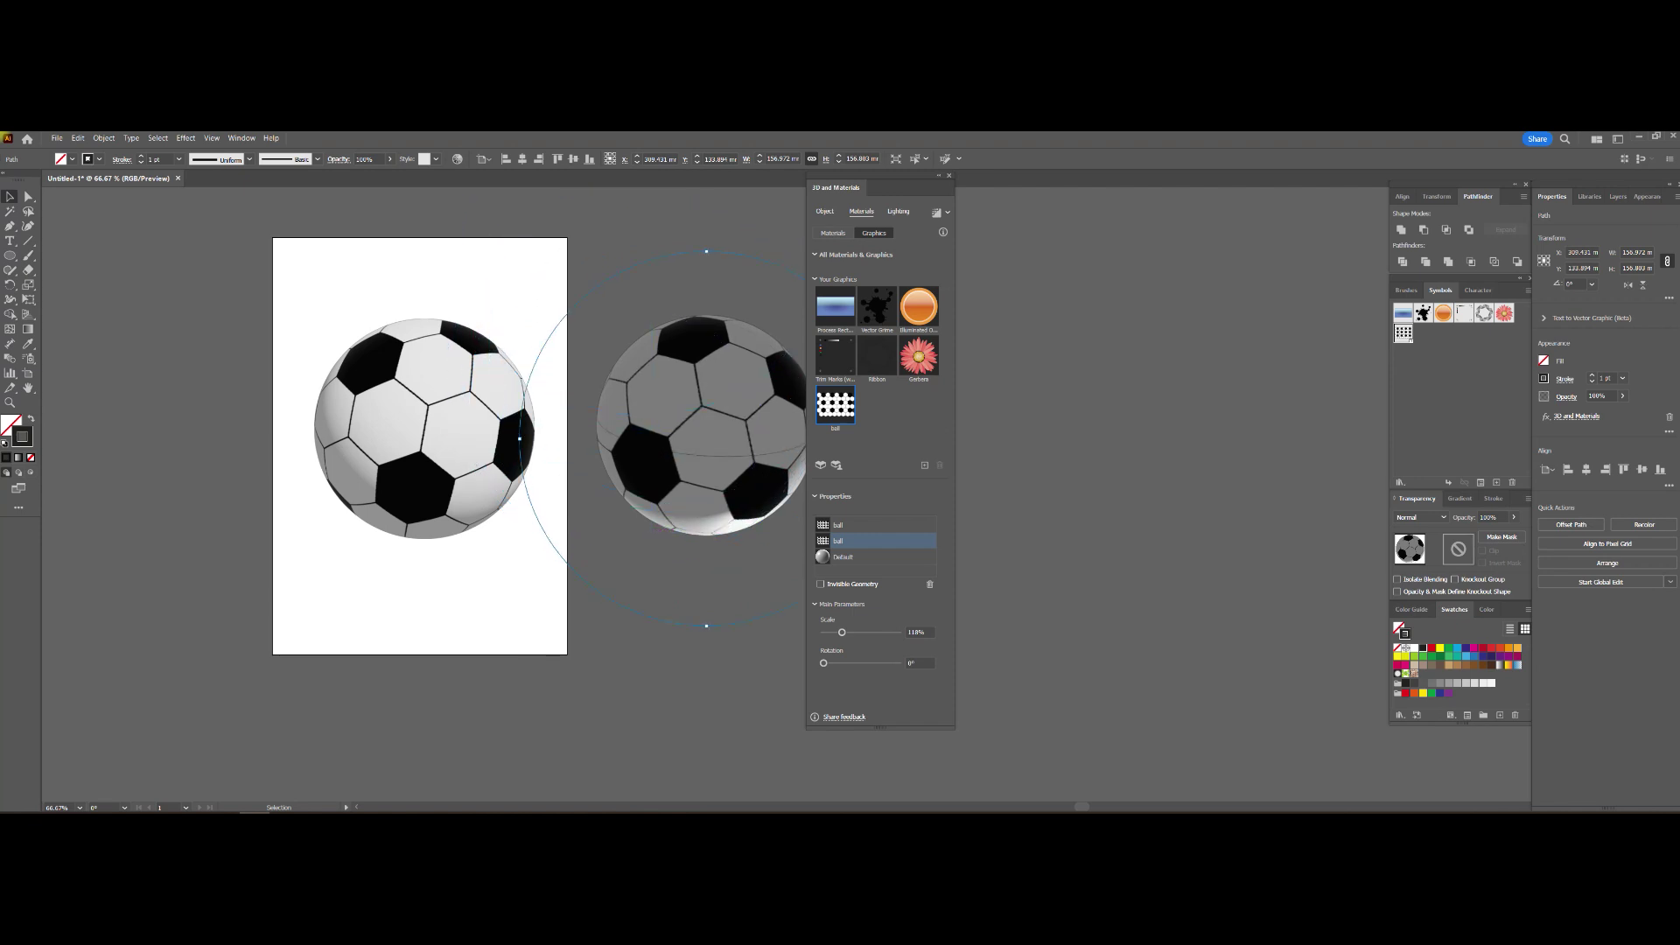
{"action": "left_click_drag", "start_coordinate": [706, 437], "coordinate": [707, 431]}
{"action": "left_click", "coordinate": [838, 525]}
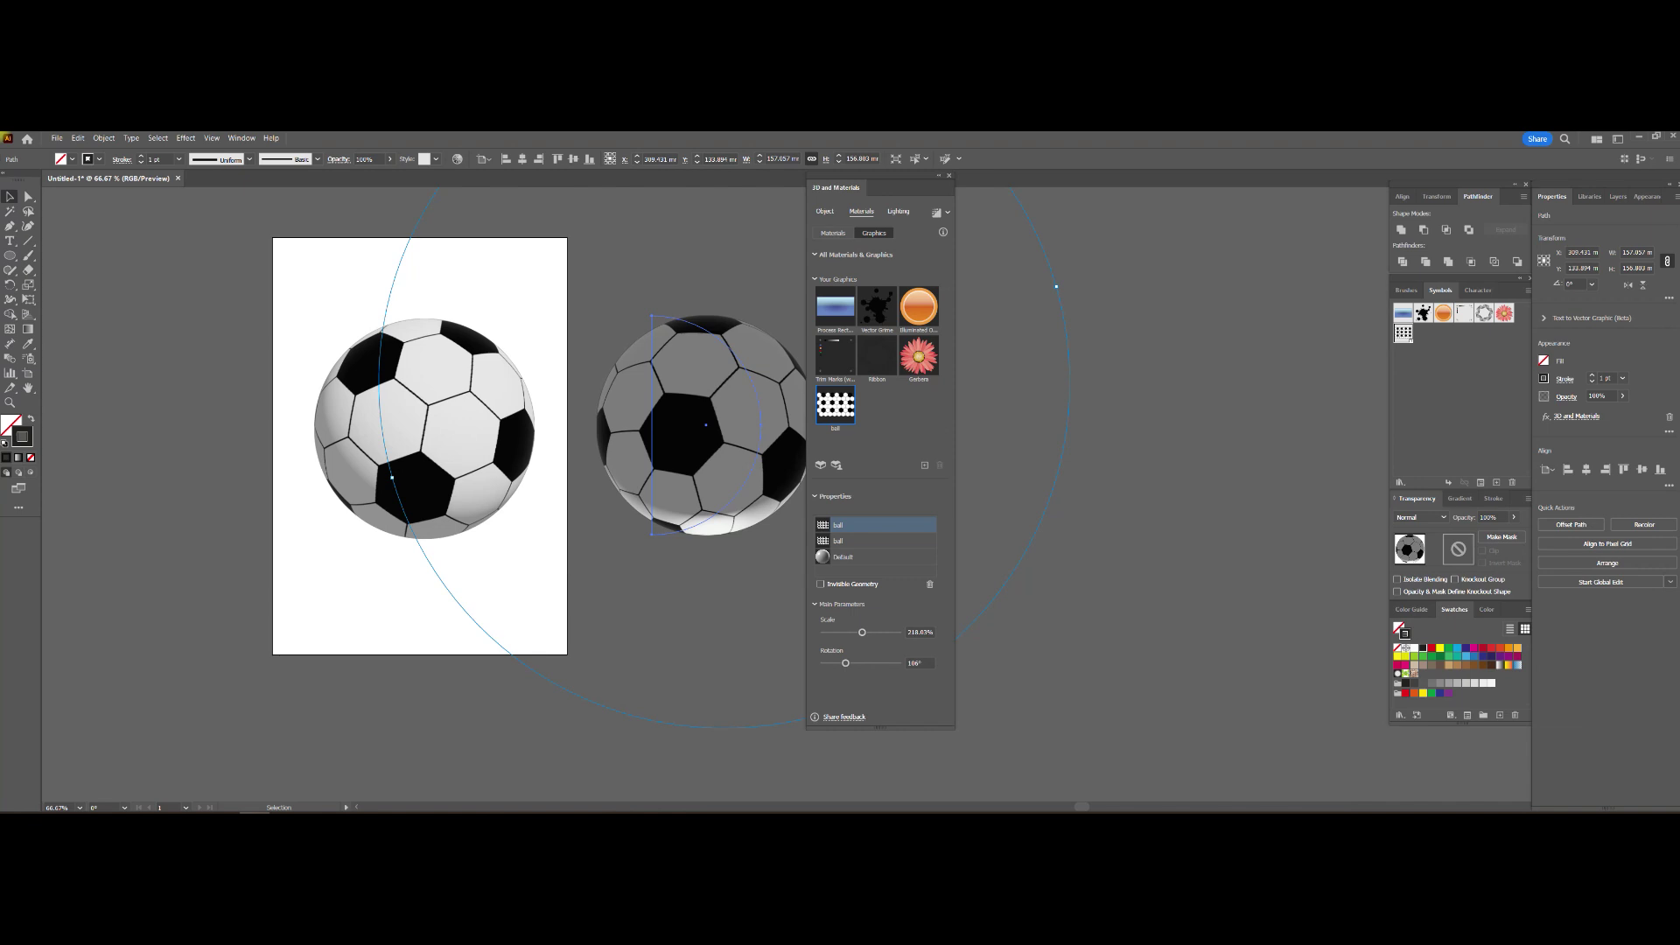
{"action": "left_click", "coordinate": [949, 175]}
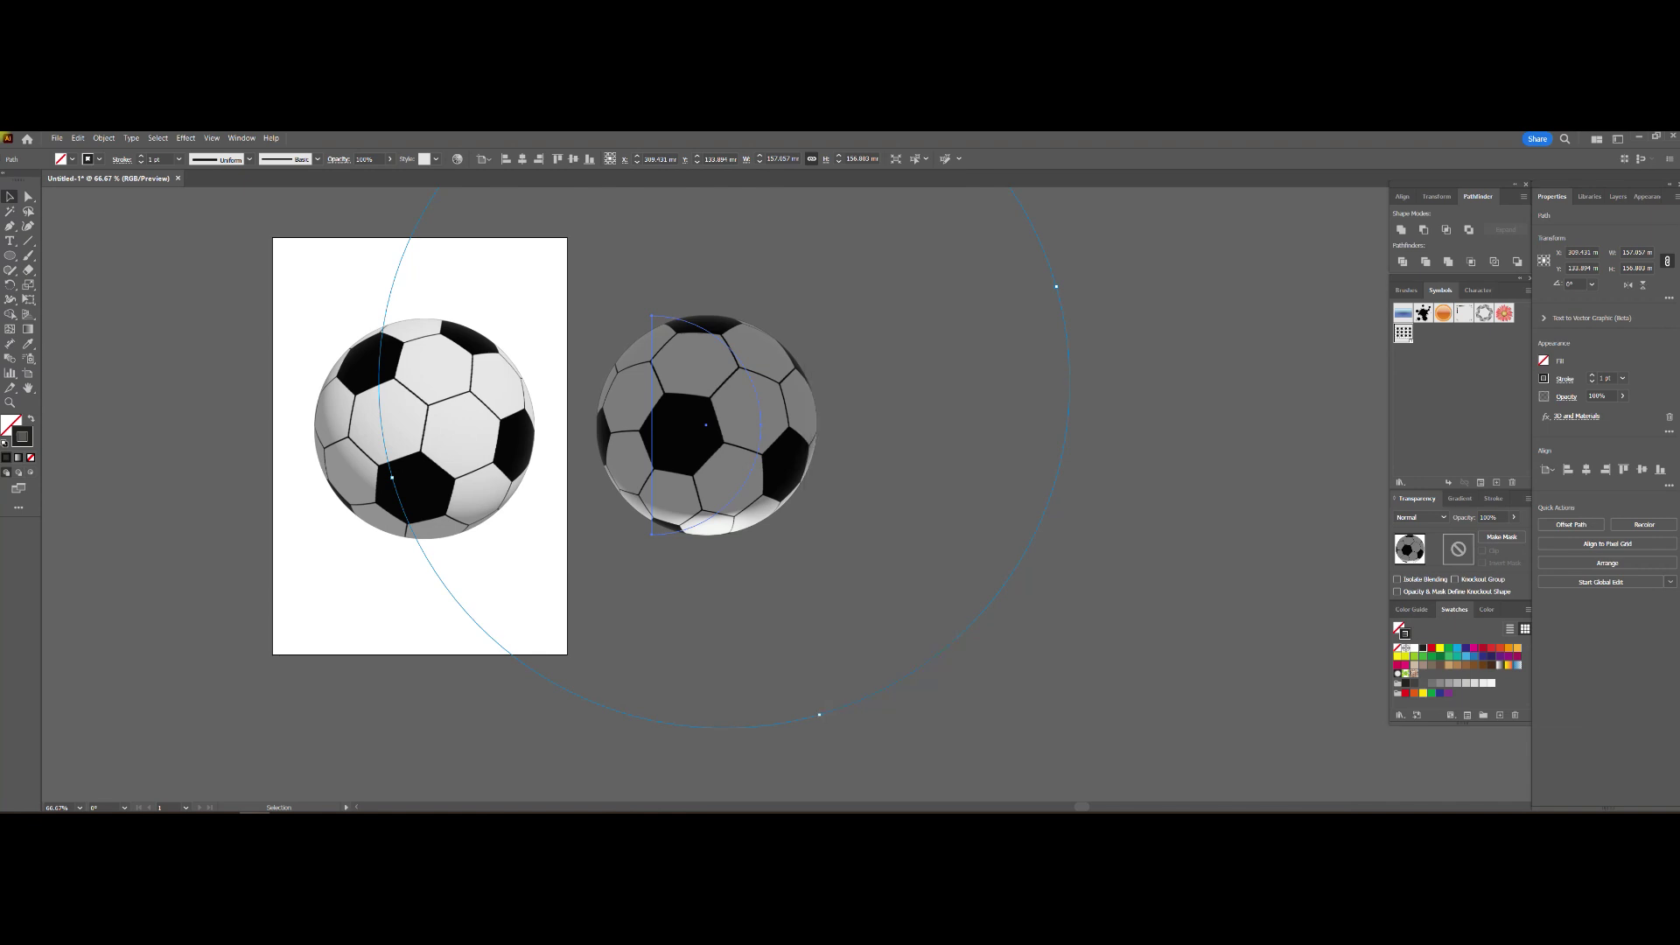
Delete the grey sphere and Alt-drag a fresh soccer ball copy to the artboard's right.
{"action": "left_click", "coordinate": [896, 467]}
{"action": "key", "text": "ctrl+minus"}
{"action": "left_click_drag", "start_coordinate": [895, 467], "coordinate": [756, 467]}
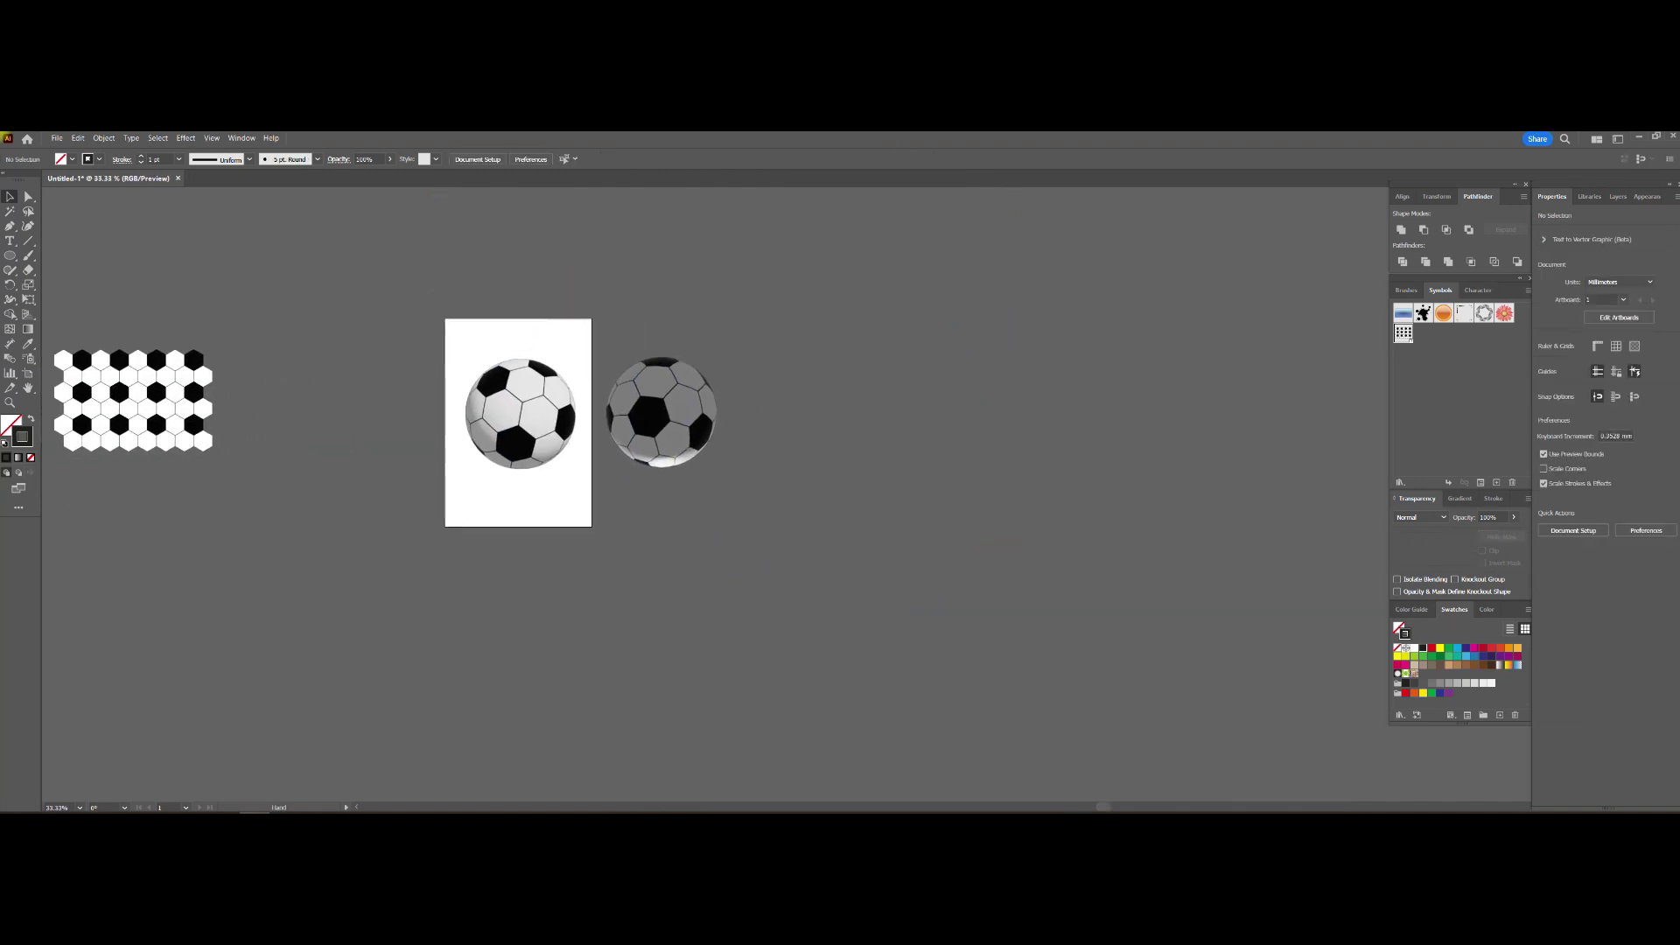
{"action": "left_click", "coordinate": [658, 404]}
{"action": "key", "text": "Delete"}
{"action": "left_click_drag", "start_coordinate": [519, 413], "coordinate": [717, 414]}
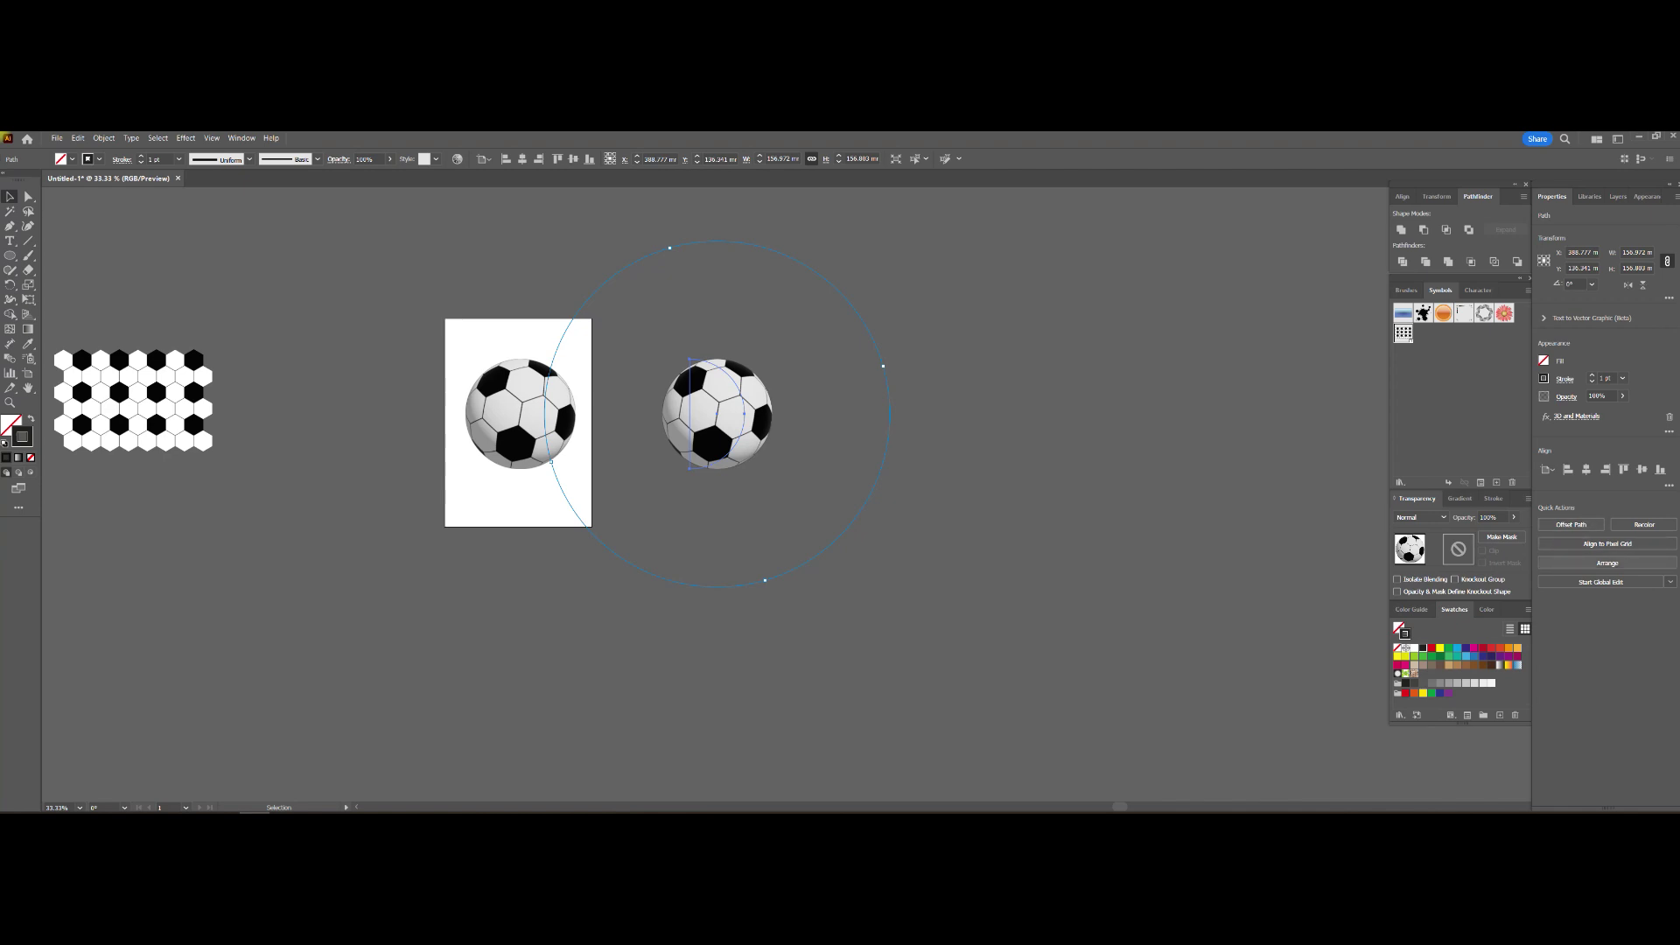
{"action": "left_click", "coordinate": [1576, 417]}
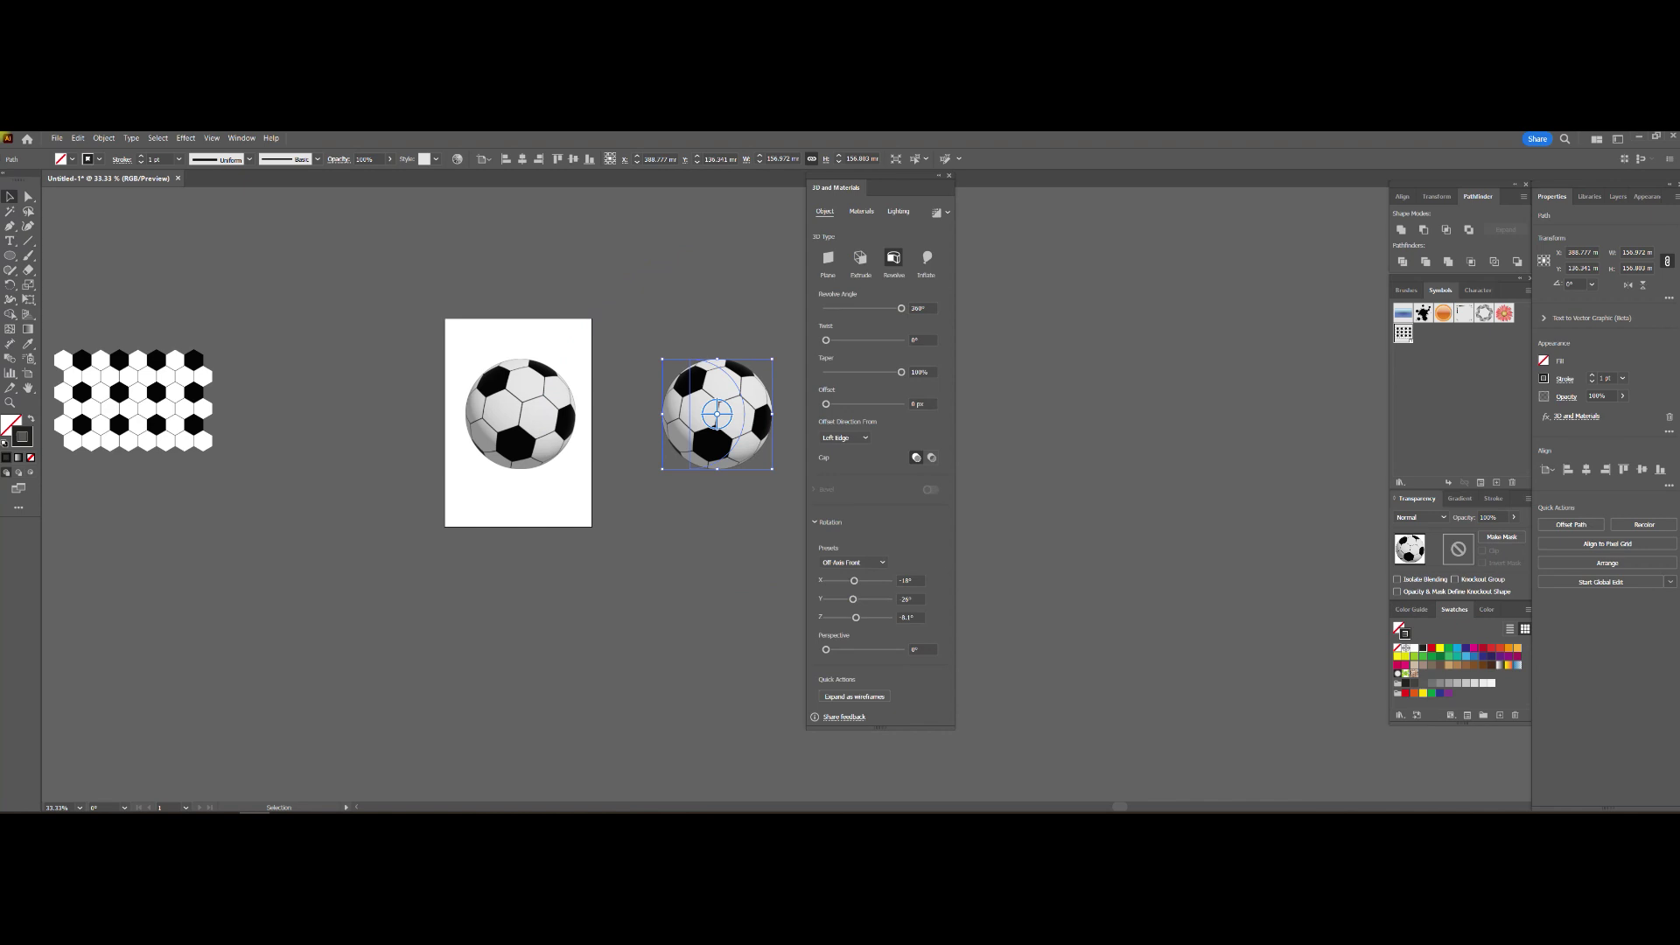
Undo the accidental enlargement and rotate the copied soccer ball to show a different face.
{"action": "left_click", "coordinate": [861, 211]}
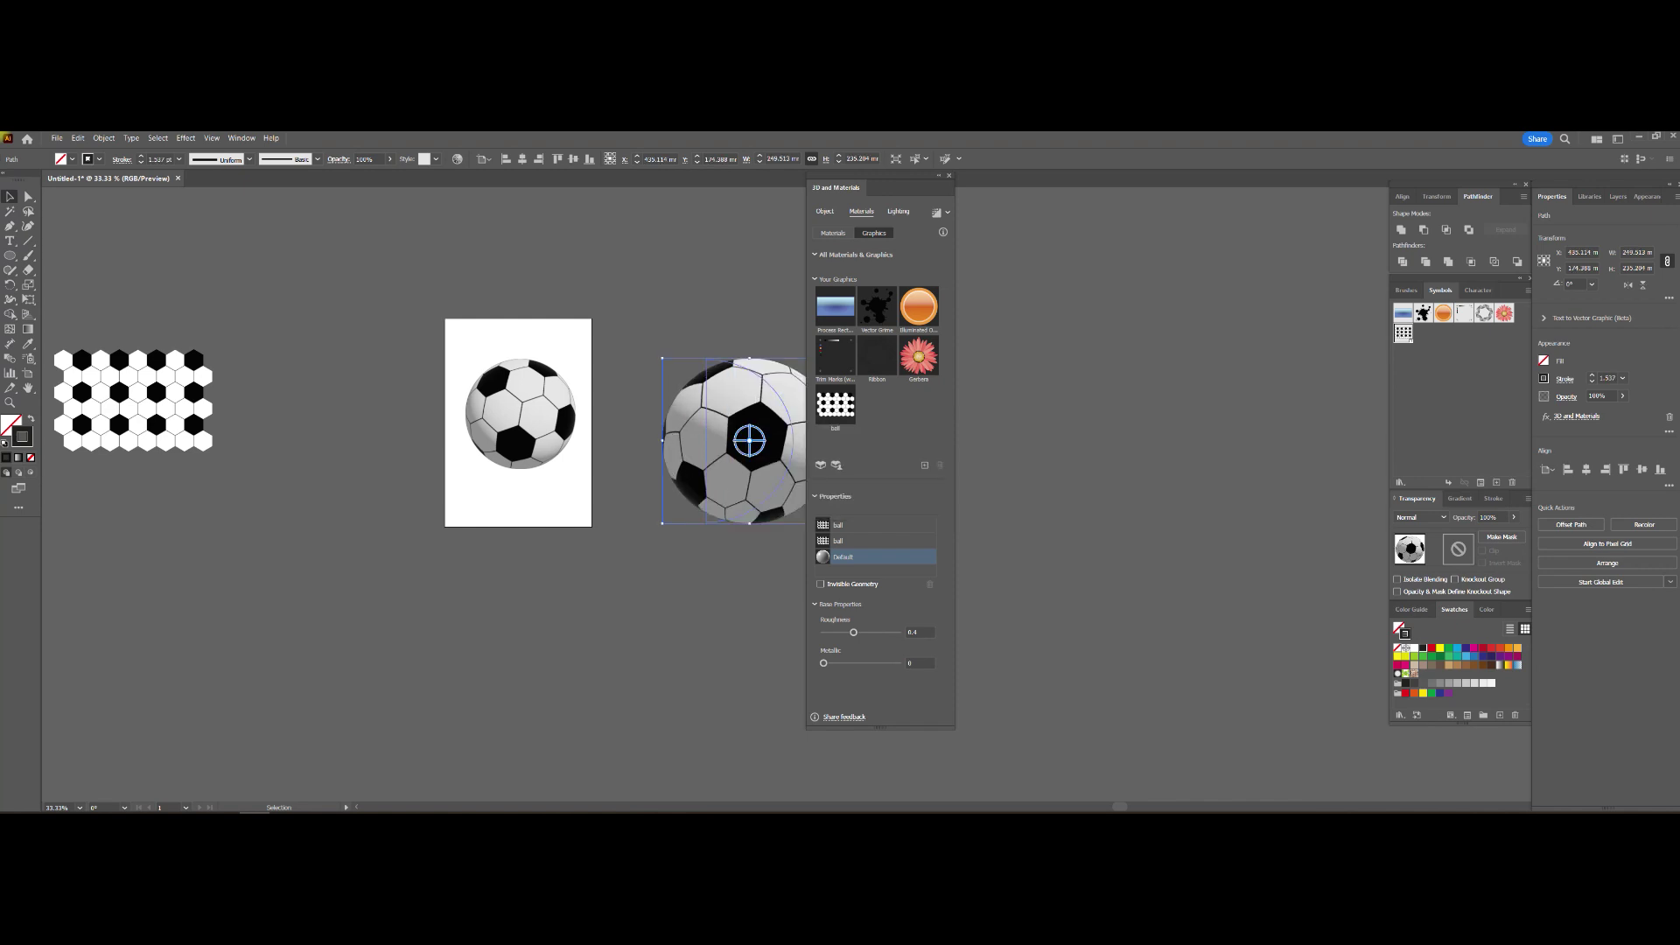
{"action": "key", "text": "a"}
{"action": "key", "text": "ctrl+z"}
{"action": "key", "text": "v"}
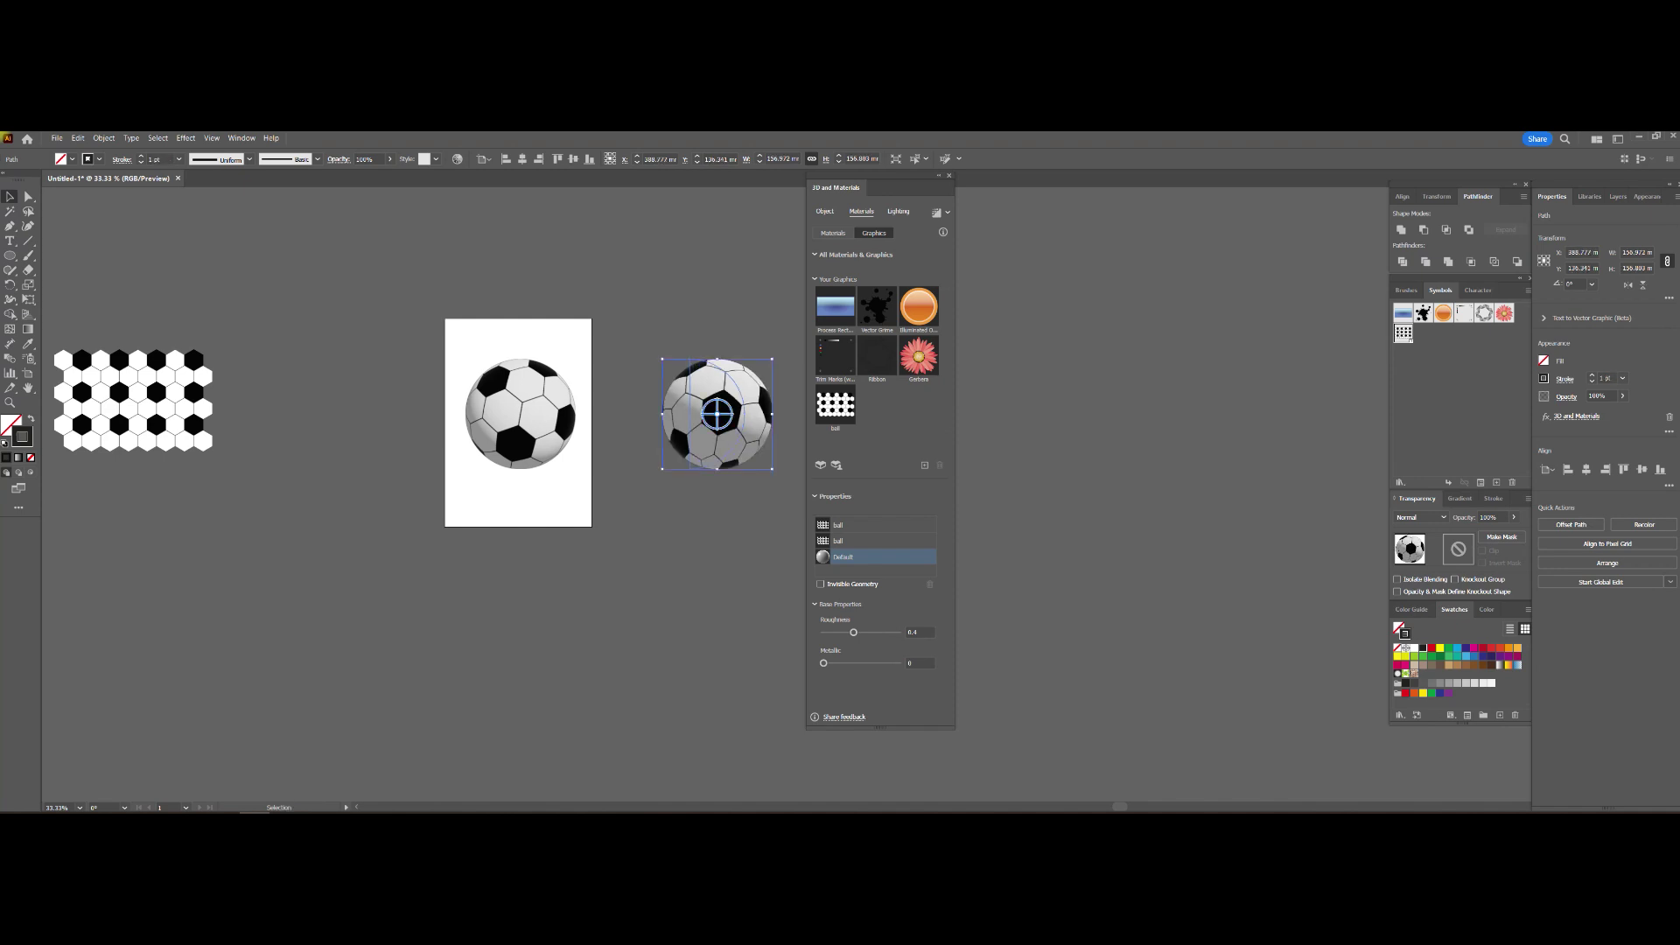
{"action": "mouse_move", "coordinate": [716, 413]}
{"action": "left_mouse_down"}
{"action": "mouse_move", "coordinate": [728, 446]}
{"action": "mouse_move", "coordinate": [704, 457]}
{"action": "left_mouse_up"}
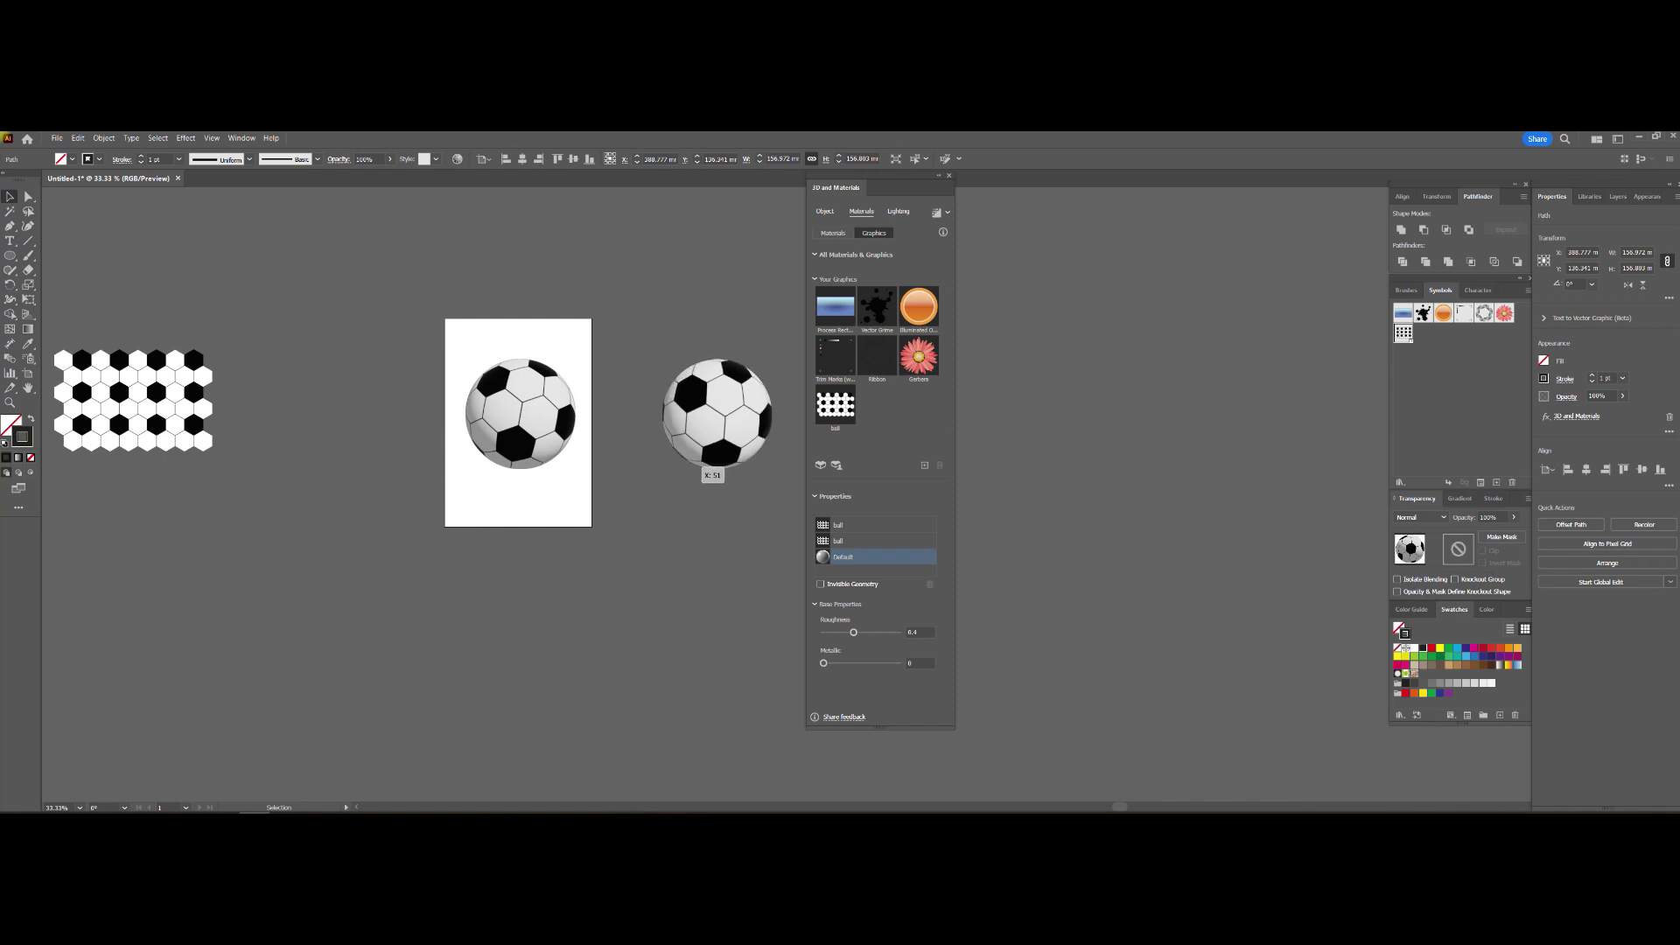
{"action": "left_click_drag", "start_coordinate": [704, 458], "coordinate": [704, 457]}
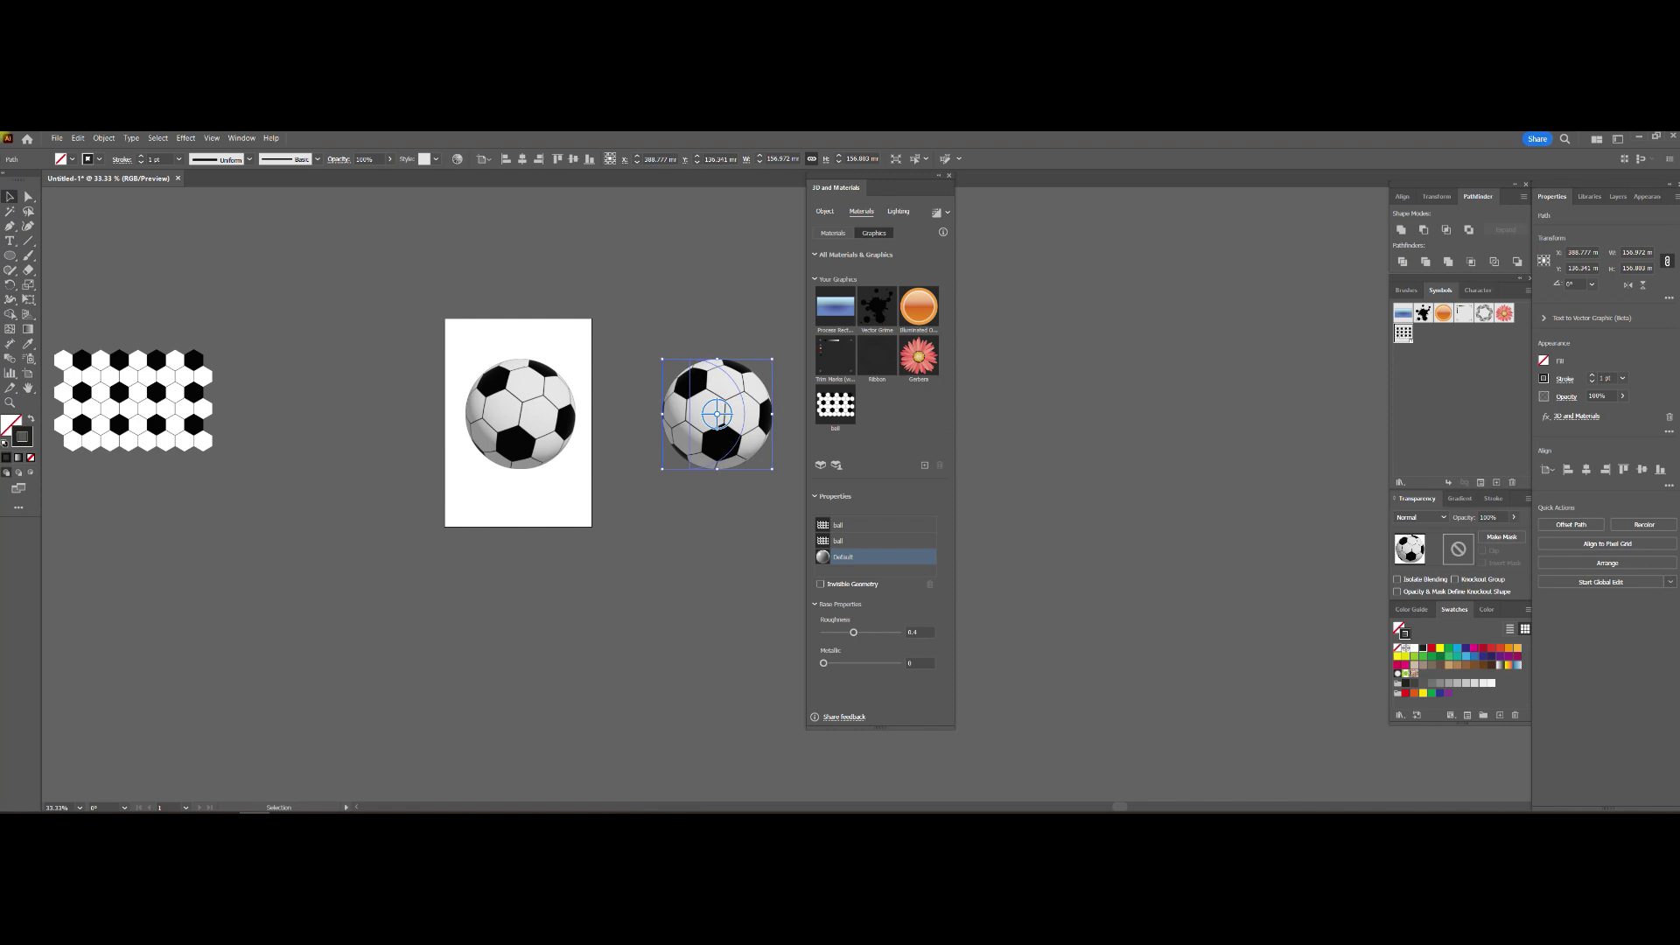
{"action": "left_click", "coordinate": [949, 175]}
{"action": "key", "text": "ctrl+shift+a"}
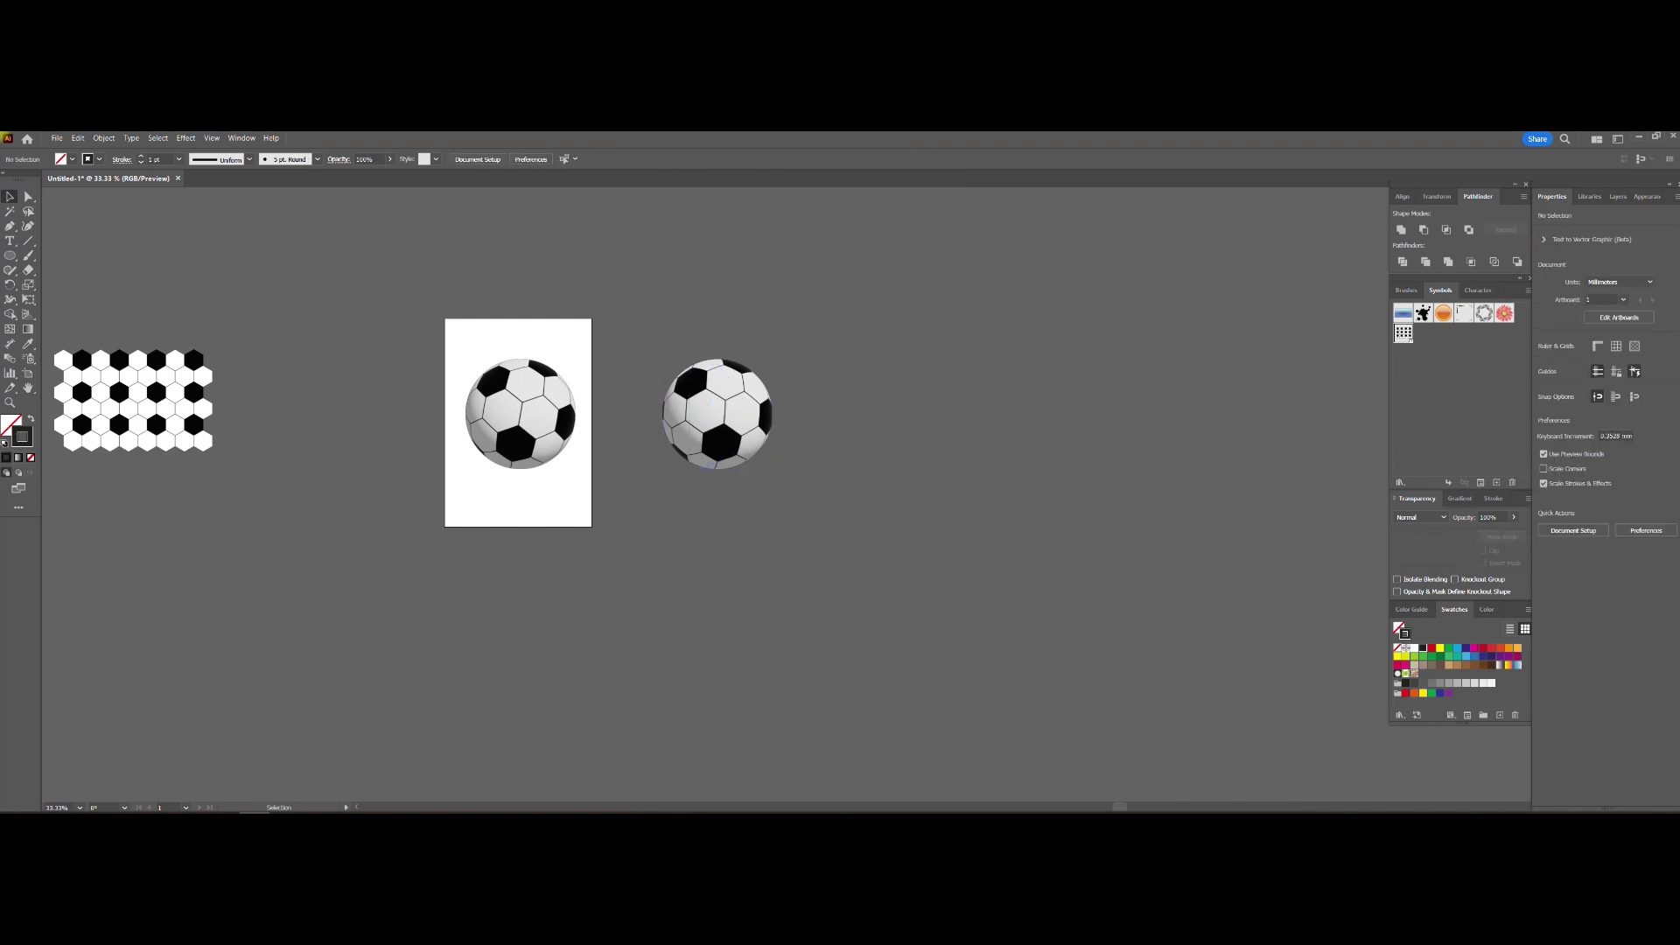